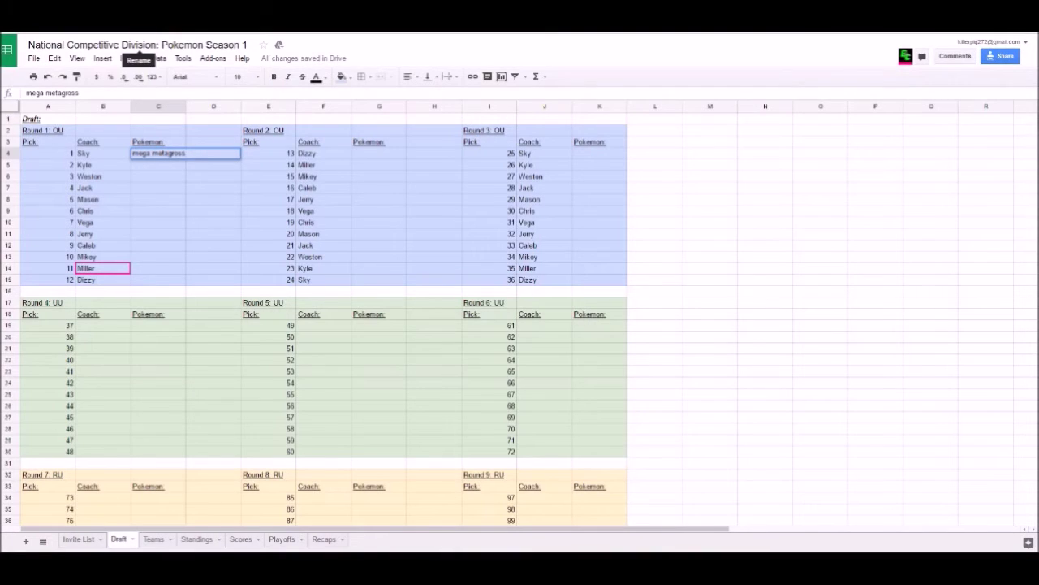
# Step: Enter mega metagross as the Pokemon for pick 1 of Round 1: OU
pyautogui.press('Return')
pyautogui.click(158, 153)
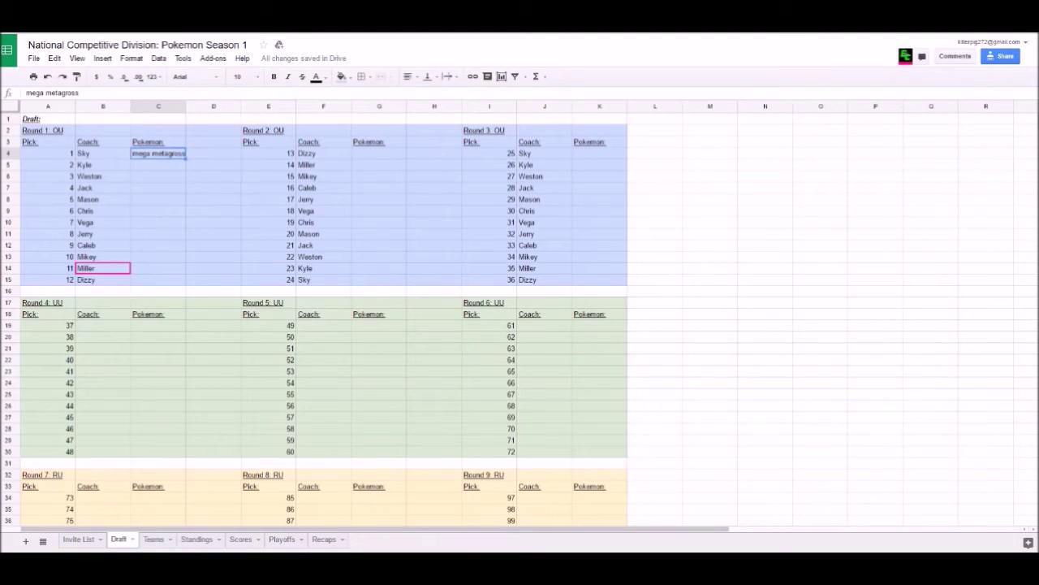
pyautogui.click(103, 152)
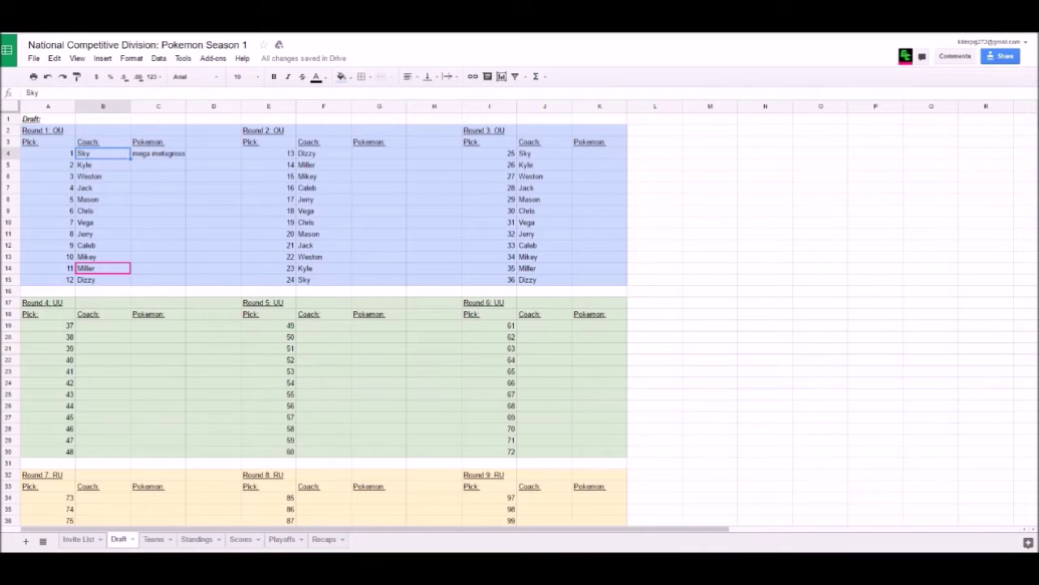
pyautogui.click(158, 152)
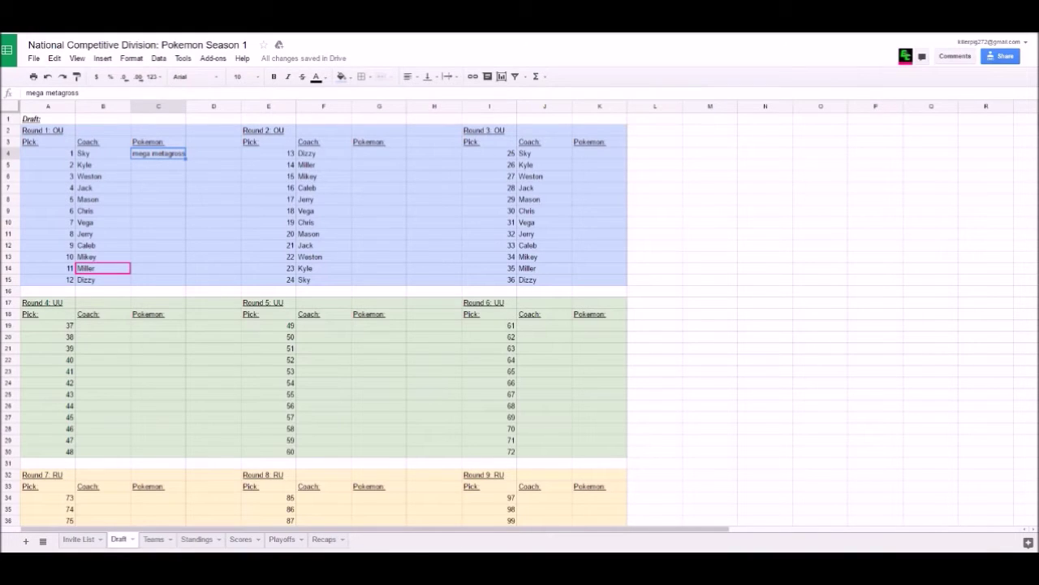
# Step: Switch to the Pokémon Showdown teambuilder and choose Garchomp-Mega from the OU by technicality group
pyautogui.click(159, 164)
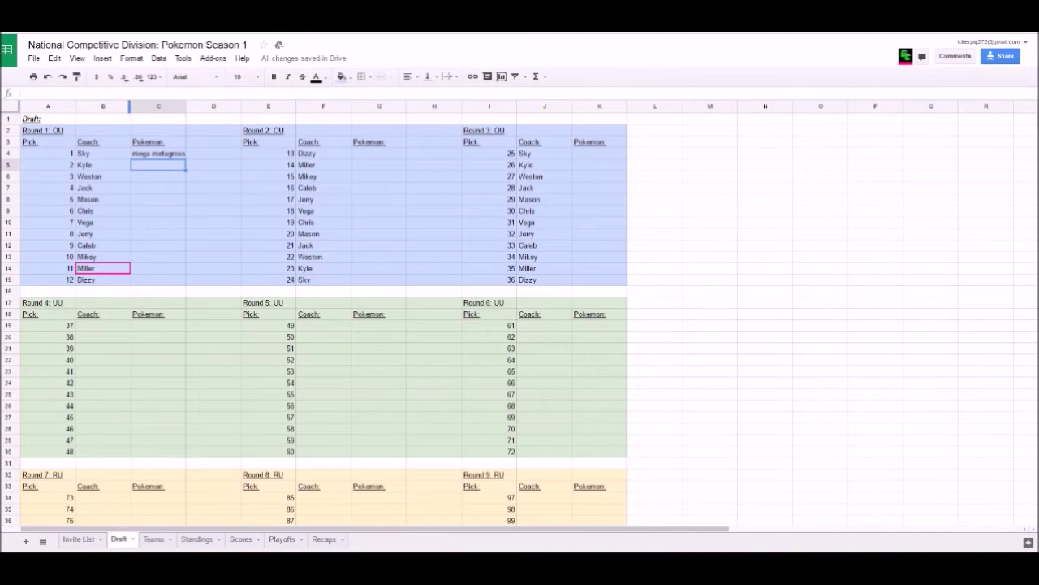
pyautogui.hotkey('ctrl', 'Tab')
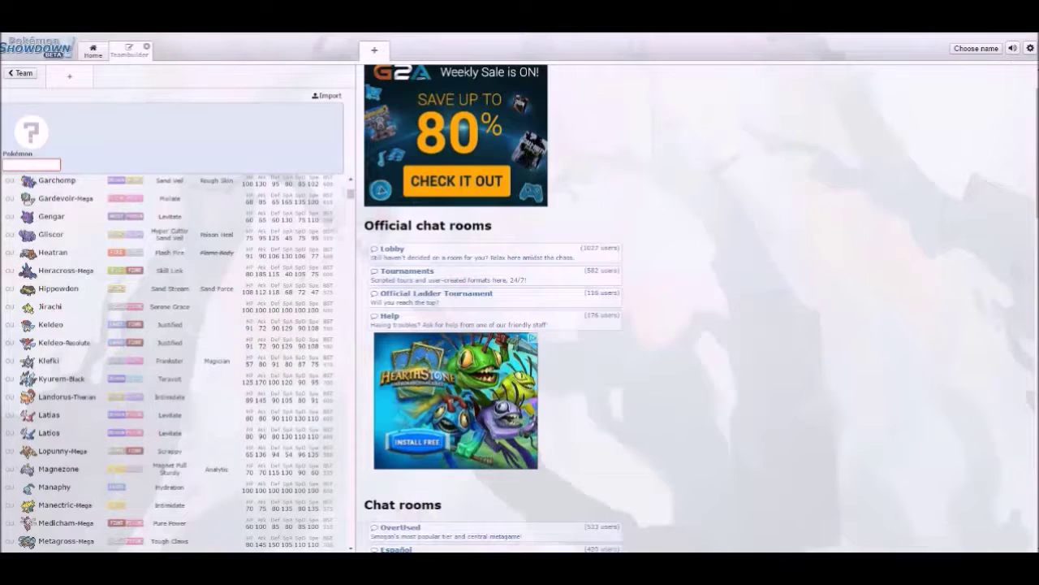
pyautogui.scroll(-7, 162, 253)
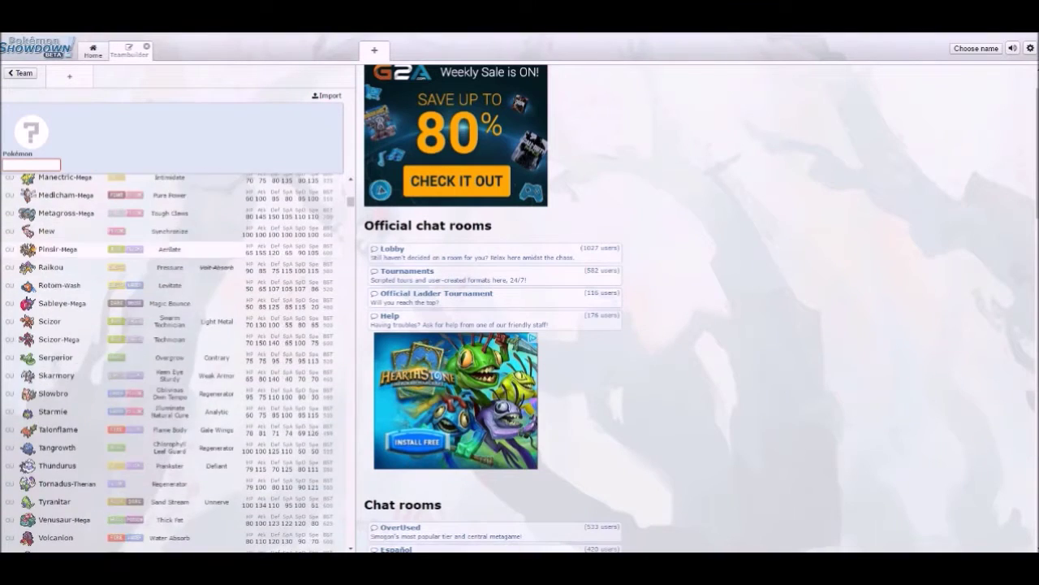
pyautogui.scroll(-8, 163, 268)
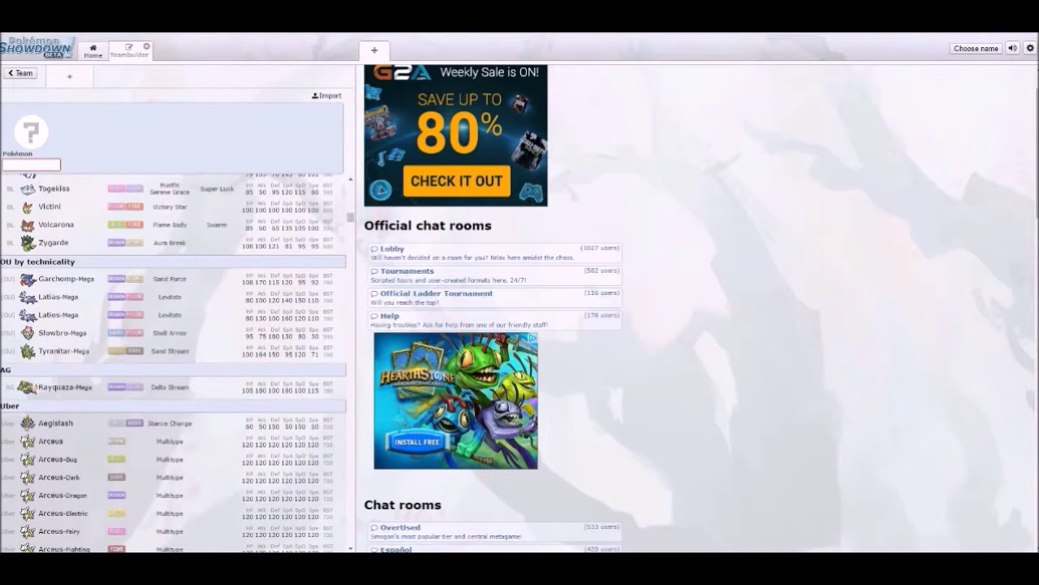
pyautogui.click(65, 279)
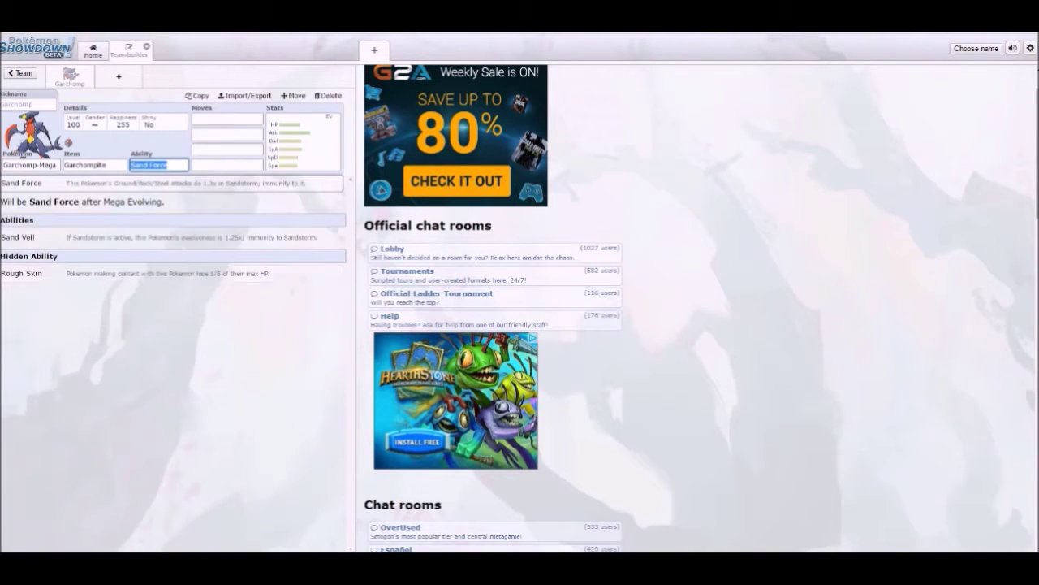
# Step: Return to the Google Sheets draft and enter mega garchomp as the Pokemon for pick 2 of Round 1
pyautogui.hotkey('ctrl', 'Tab')
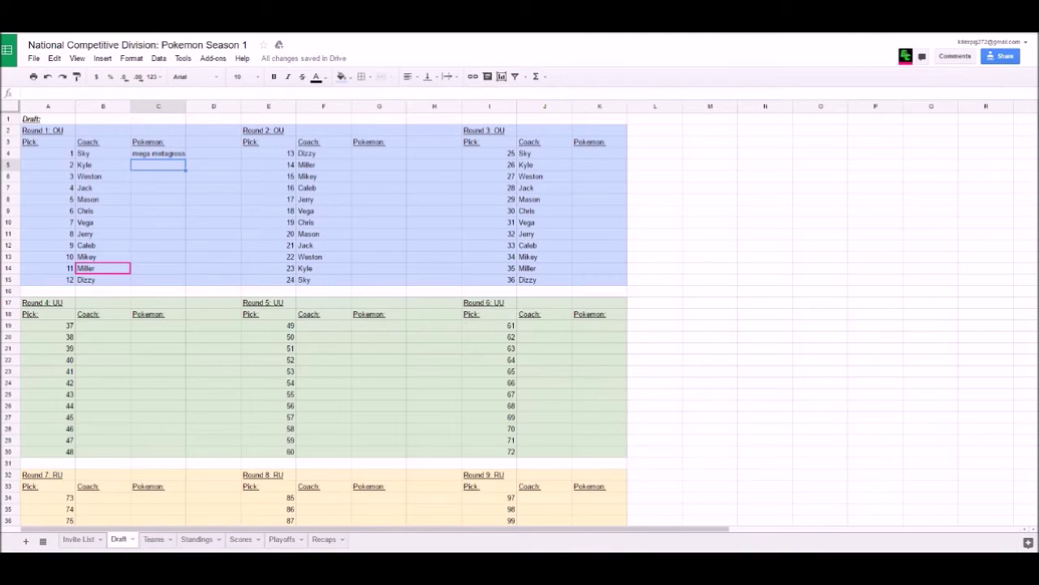
pyautogui.write('mega g')
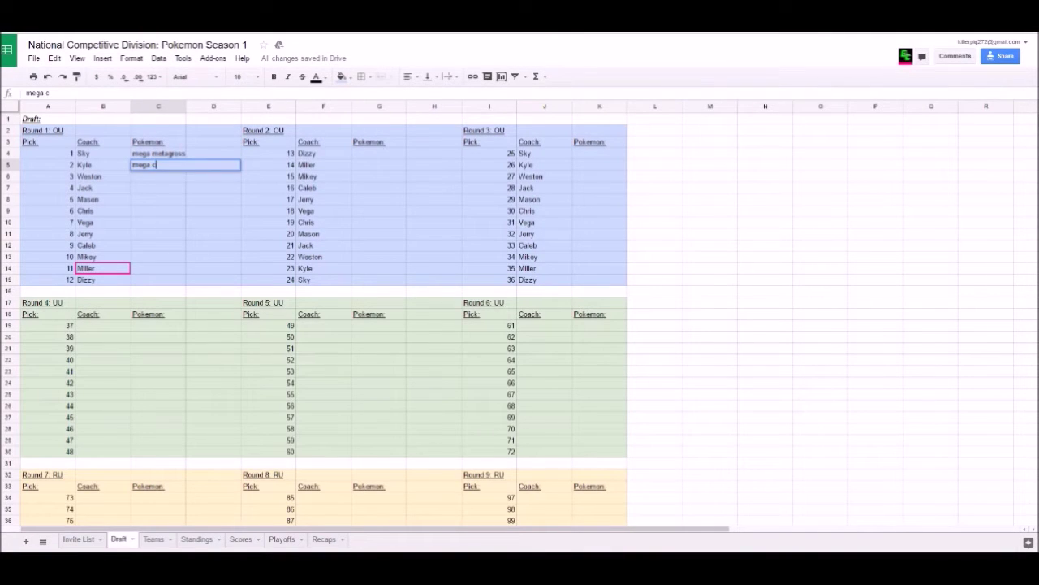
pyautogui.write('archomp')
pyautogui.press('Return')
# Step: Switch to the Pokémon Showdown teambuilder, add an empty Pokémon slot and look through the OU, BL and OU by technicality groups
pyautogui.hotkey('alt', 'Tab')
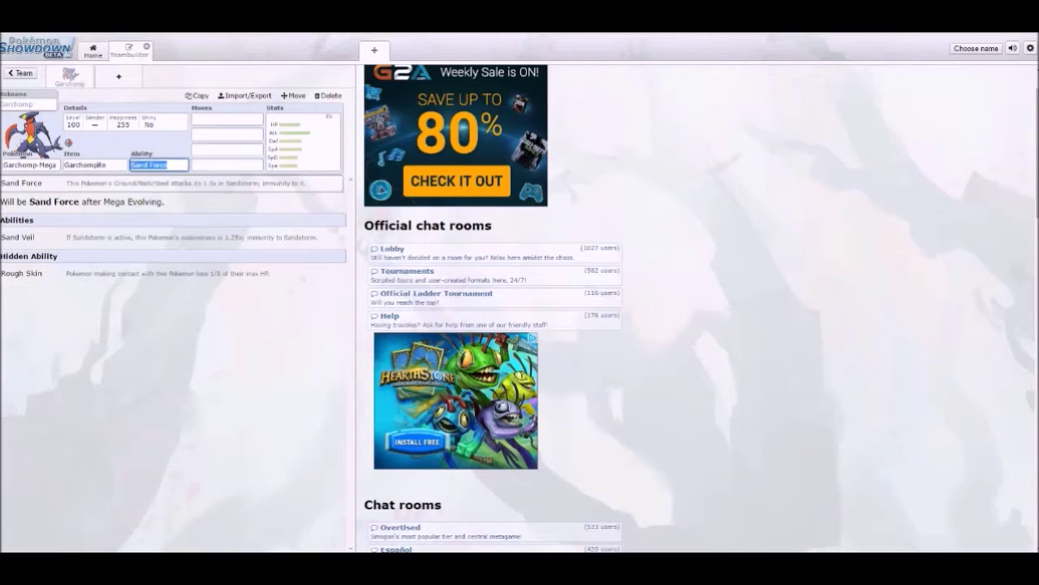
pyautogui.click(21, 73)
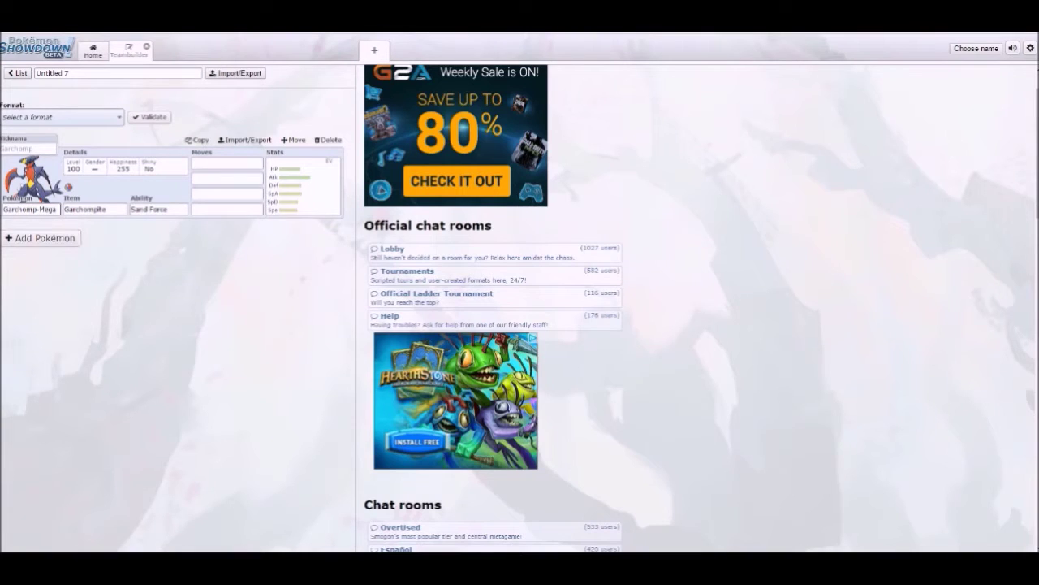
pyautogui.click(40, 237)
pyautogui.scroll(-7, 170, 244)
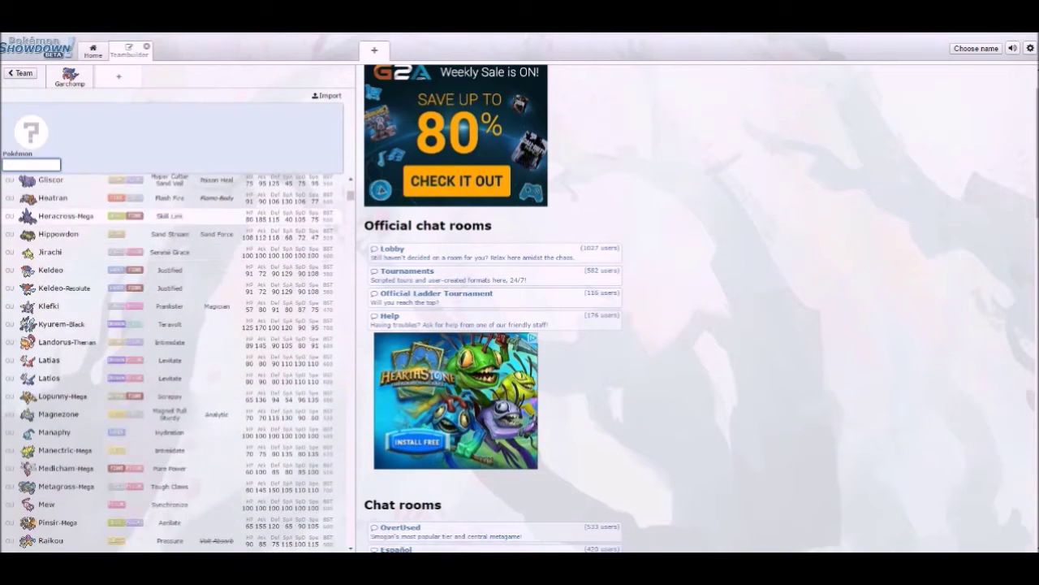
pyautogui.scroll(-5, 170, 256)
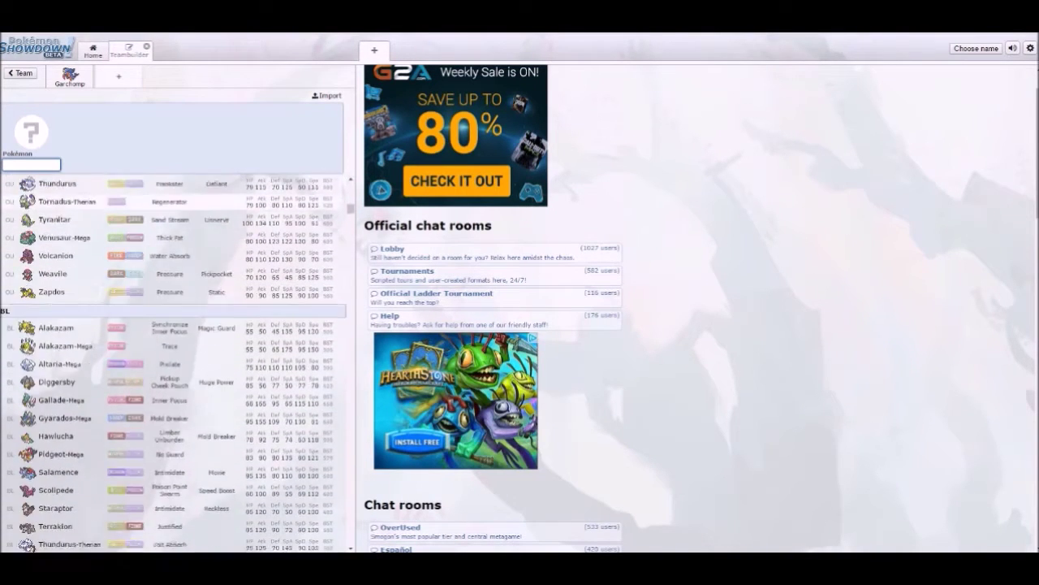
pyautogui.scroll(2, 171, 256)
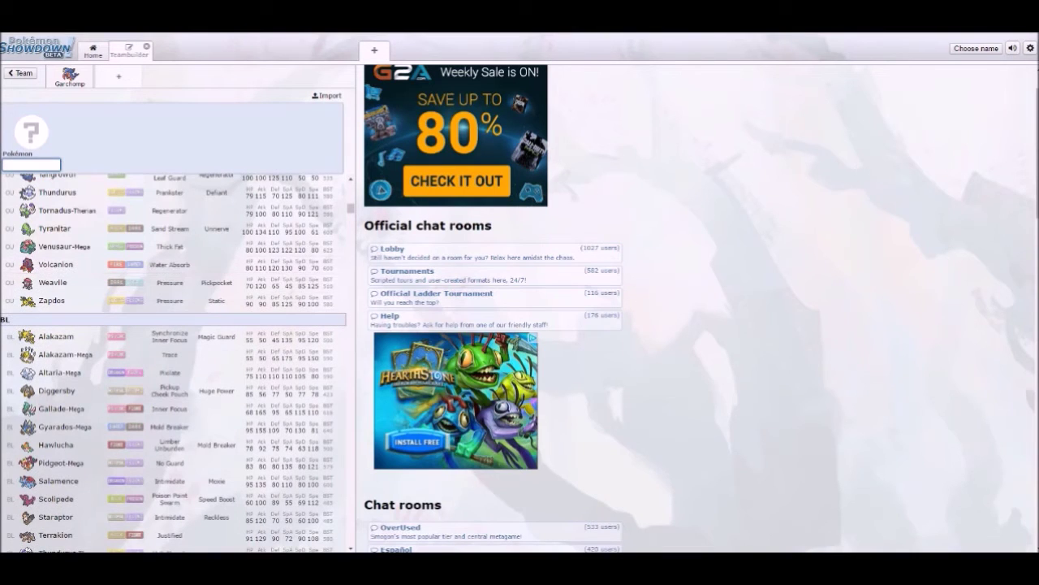
pyautogui.scroll(3, 170, 321)
pyautogui.scroll(-4, 170, 319)
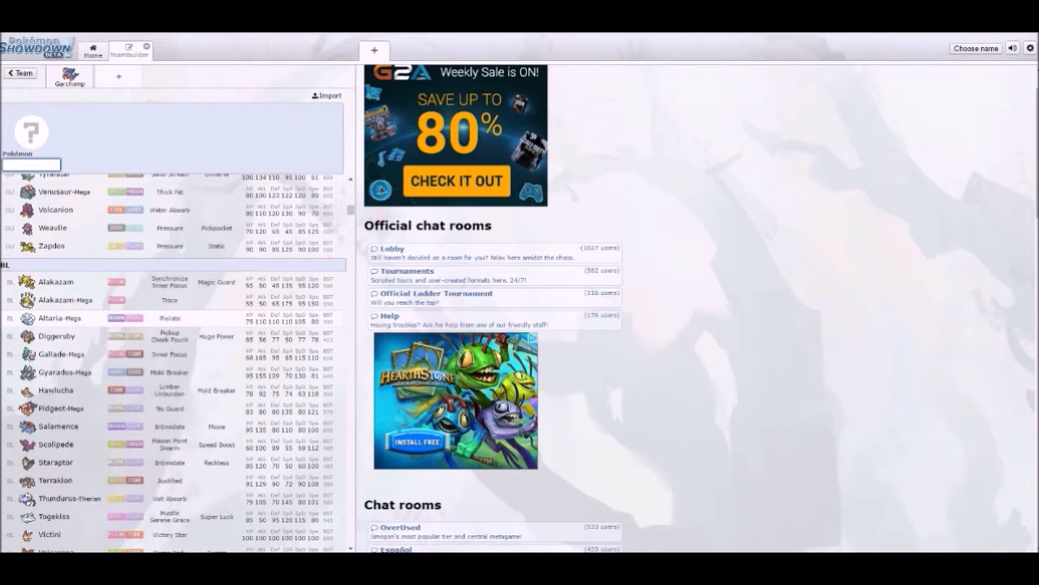
pyautogui.scroll(-5, 171, 319)
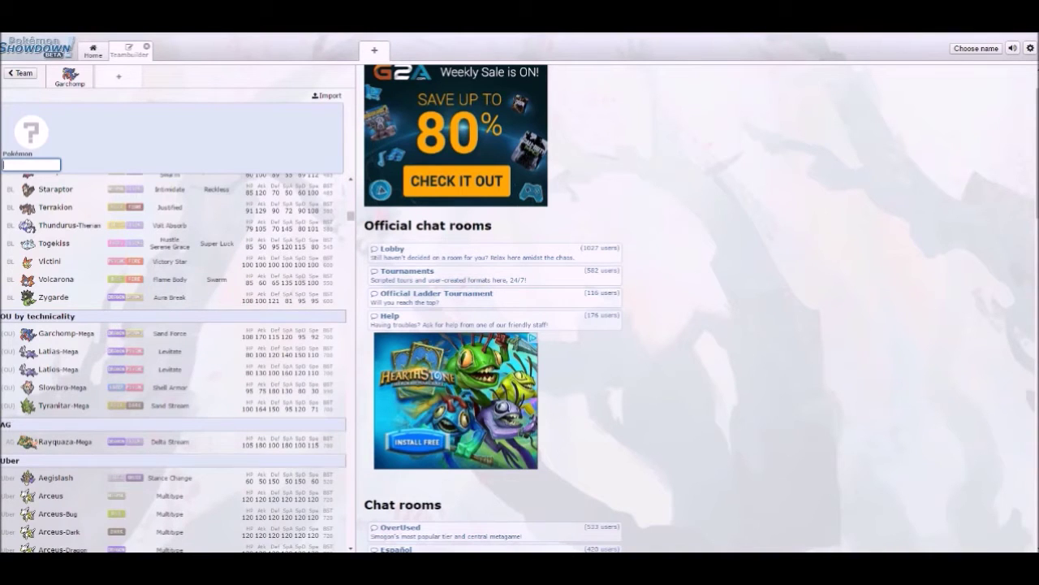
pyautogui.scroll(7, 174, 362)
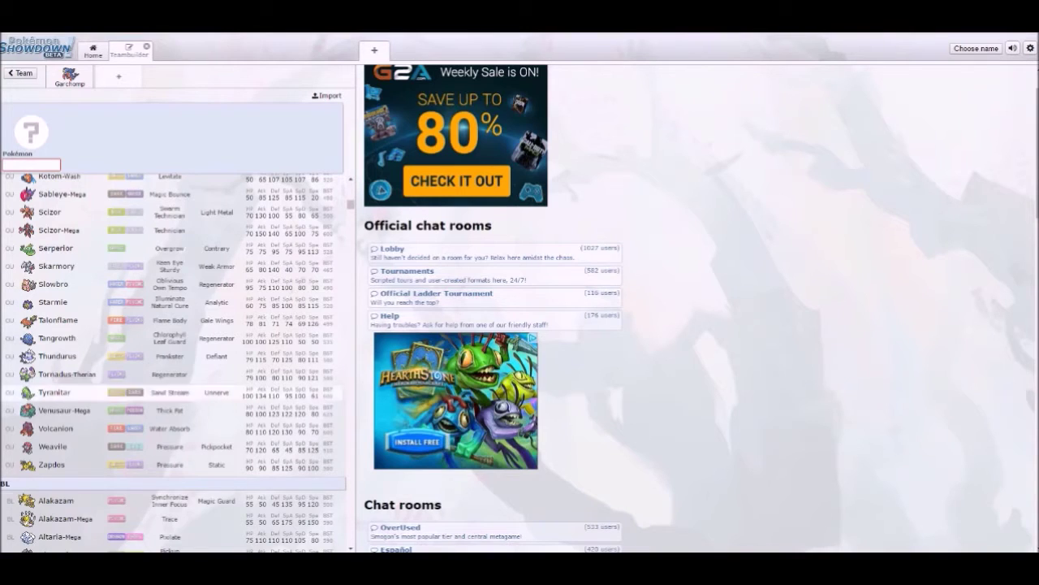
pyautogui.scroll(-4, 174, 363)
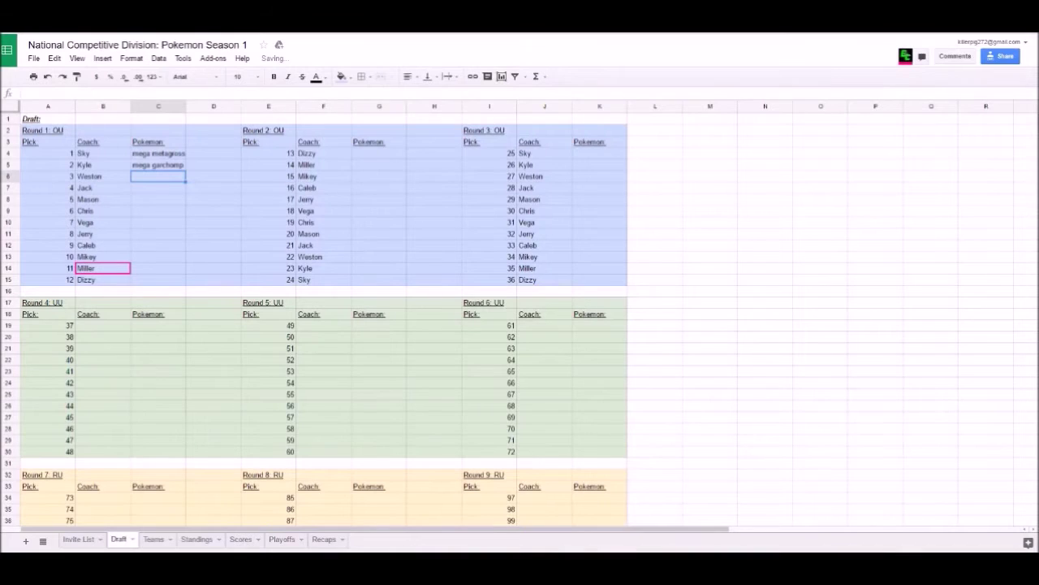
# Step: Enter salamence as the Pokemon for pick 3 of Round 1 in the Google Sheets draft
pyautogui.write('salame')
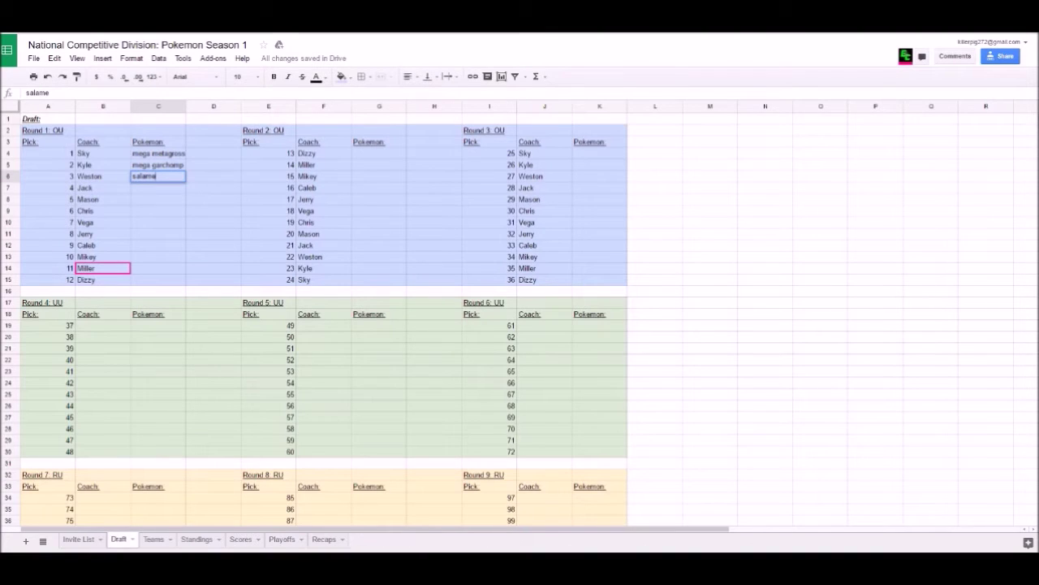
pyautogui.write('nce')
pyautogui.press('Return')
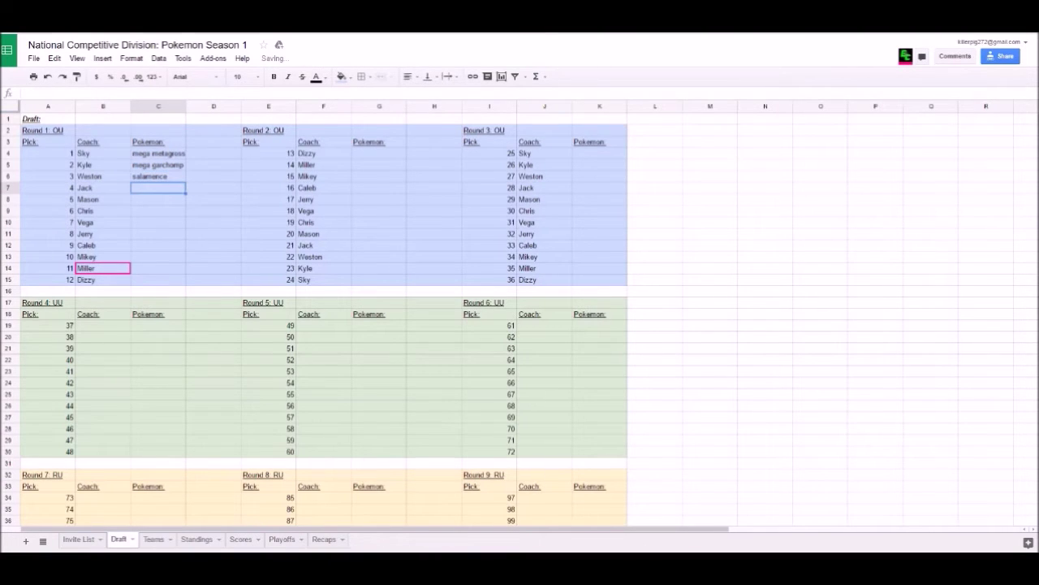
# Step: Switch back to the Pokémon Showdown teambuilder and examine the BL and OU Pokémon for a candidate for pick 4
pyautogui.hotkey('alt', 'Tab')
pyautogui.scroll(-1, 170, 325)
pyautogui.scroll(-1, 170, 241)
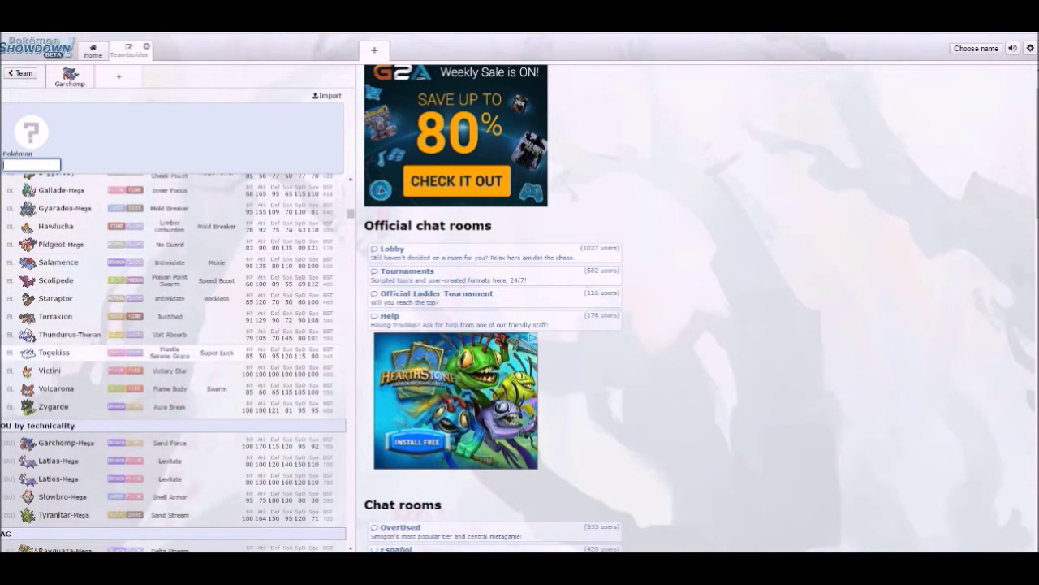
pyautogui.scroll(-1, 170, 341)
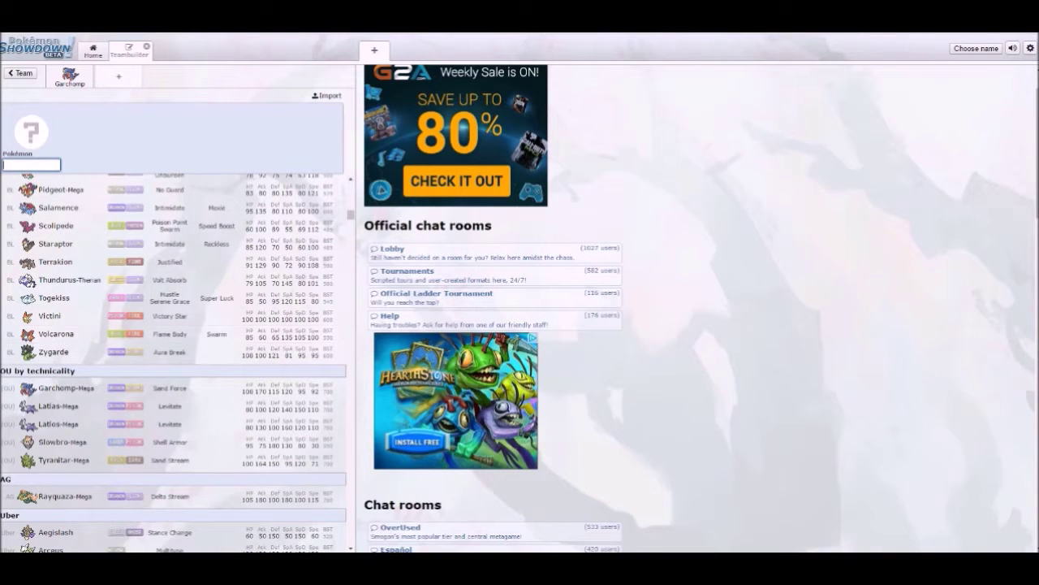
pyautogui.scroll(-1, 170, 365)
pyautogui.scroll(3, 171, 389)
pyautogui.scroll(4, 171, 410)
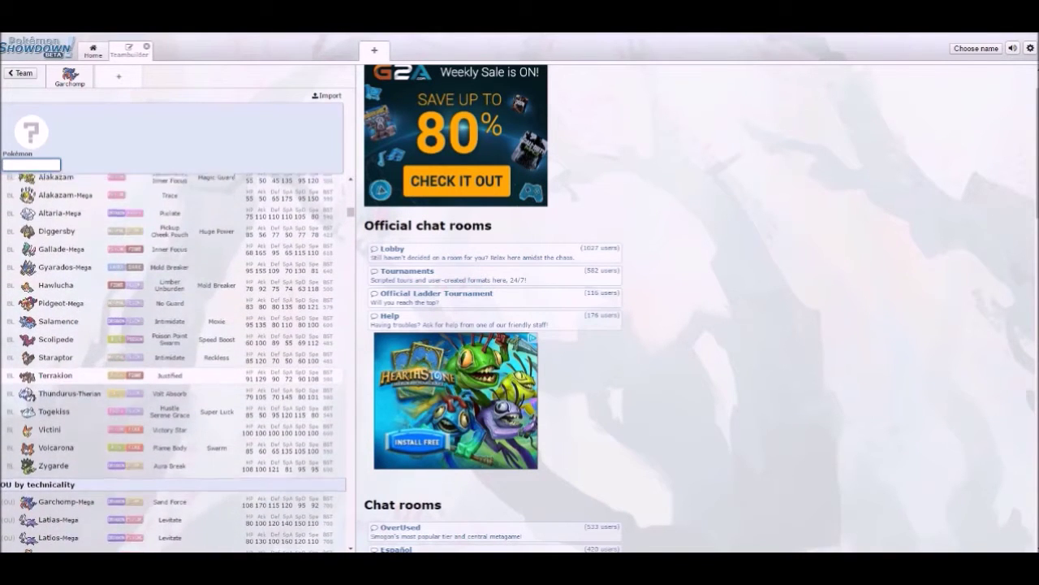
pyautogui.scroll(3, 171, 398)
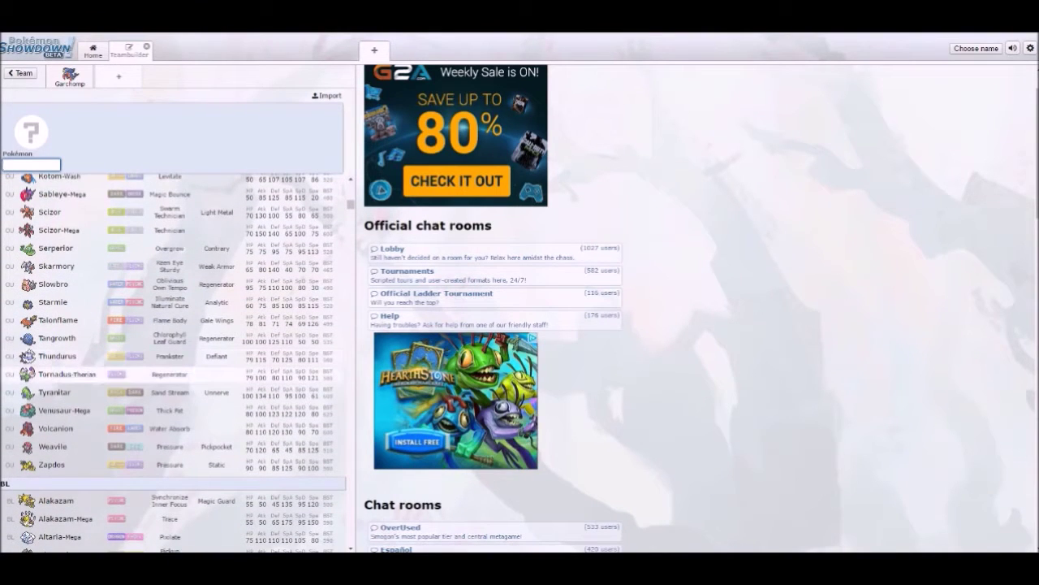
pyautogui.scroll(2, 170, 439)
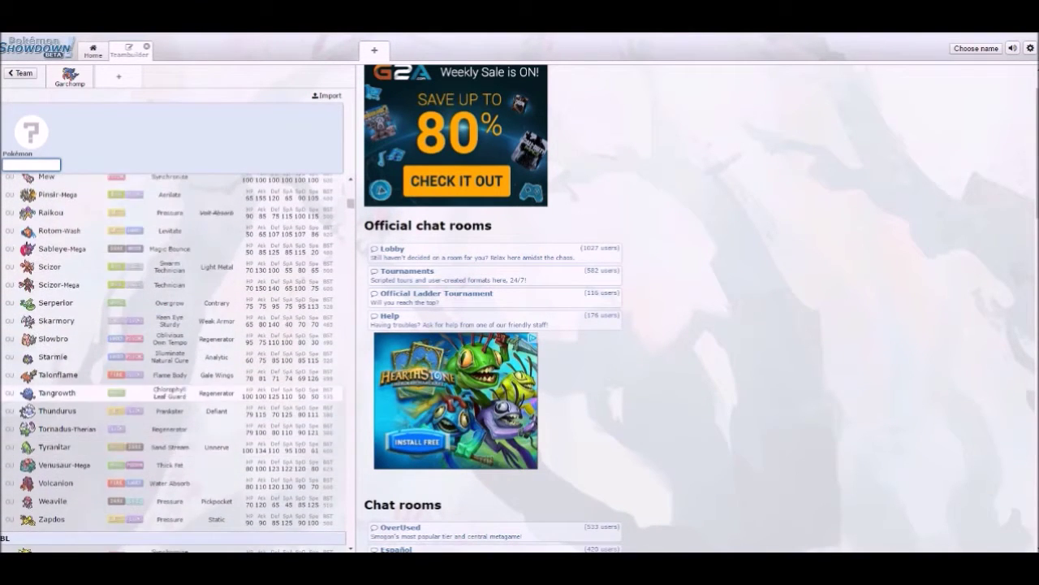
pyautogui.scroll(3, 162, 382)
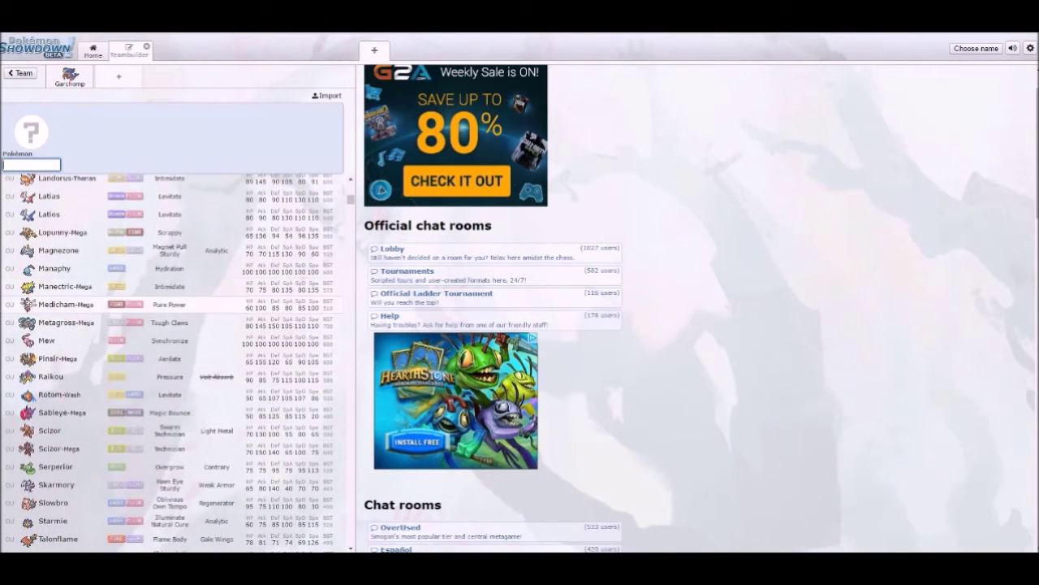
pyautogui.scroll(-3, 171, 367)
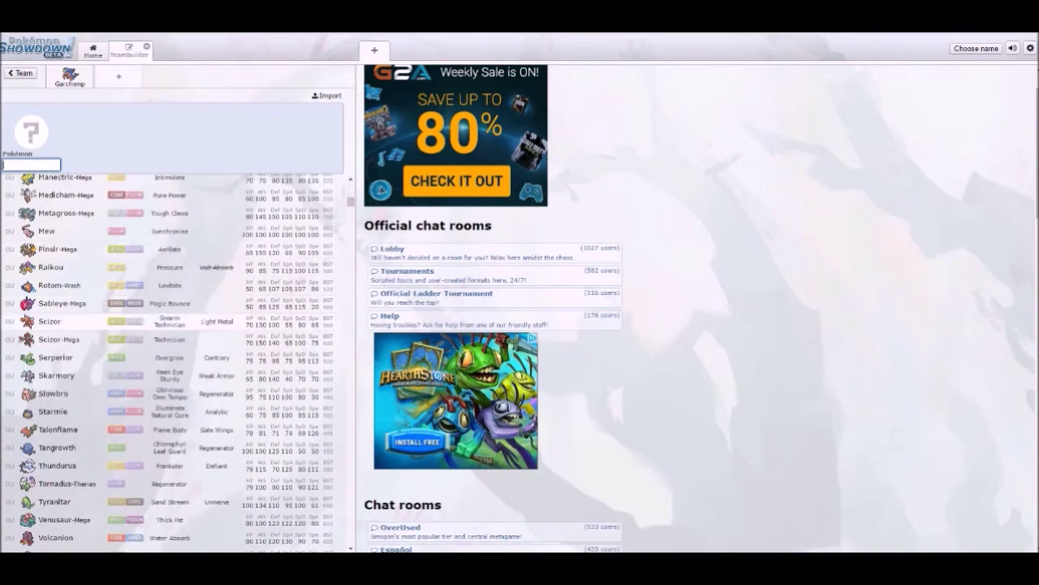
# Step: Return to the Google Sheets draft and enter mega venasuar as the Pokemon for pick 4 of Round 1
pyautogui.hotkey('alt', 'Tab')
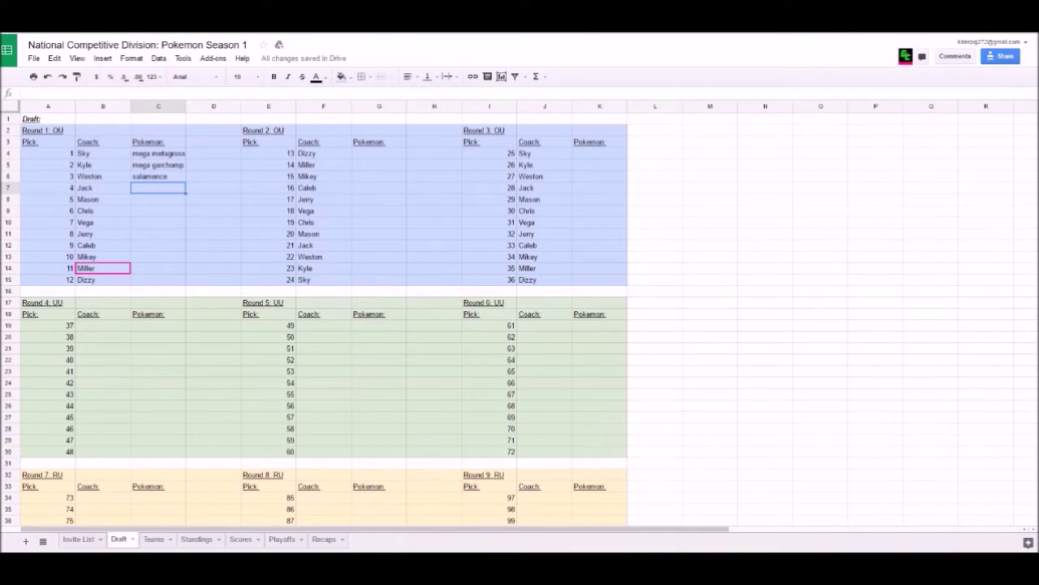
pyautogui.write('mega venasuar')
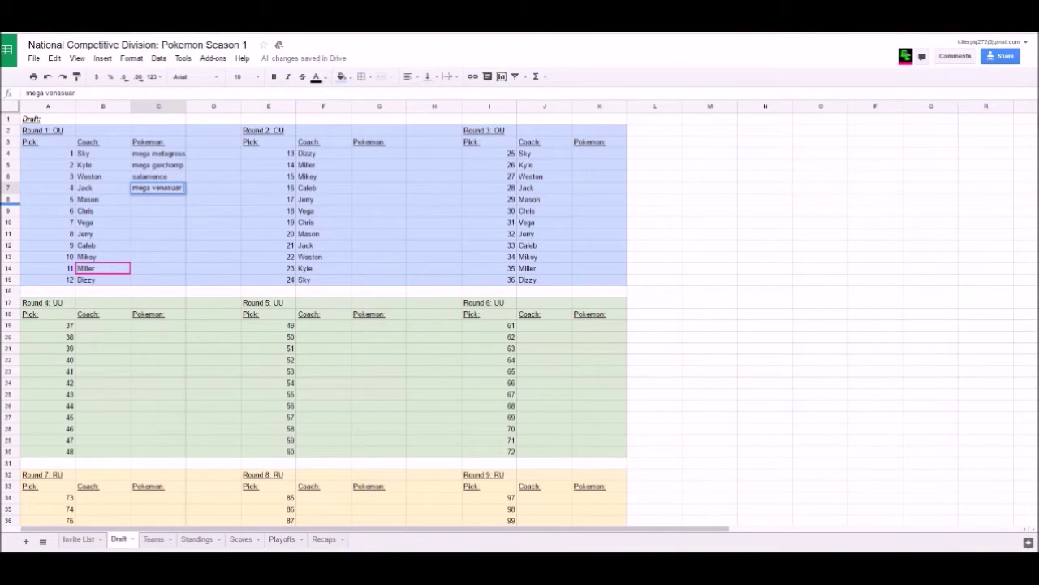
pyautogui.press('Return')
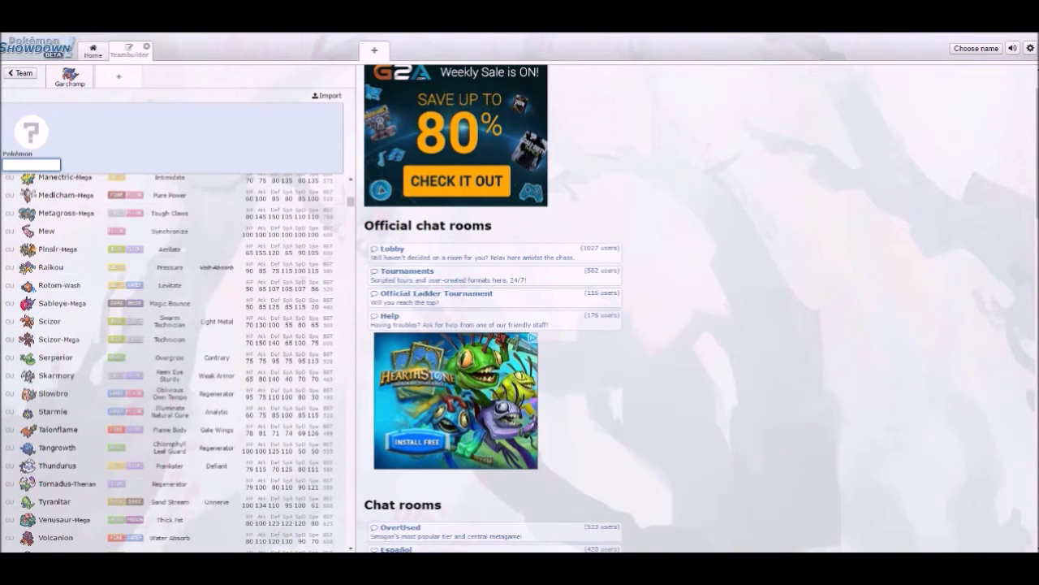
# Step: Enter breloom for pick 5 and mega-diance for pick 6 in the Round 1 Pokemon column of the Google Sheets draft
pyautogui.scroll(5, 175, 273)
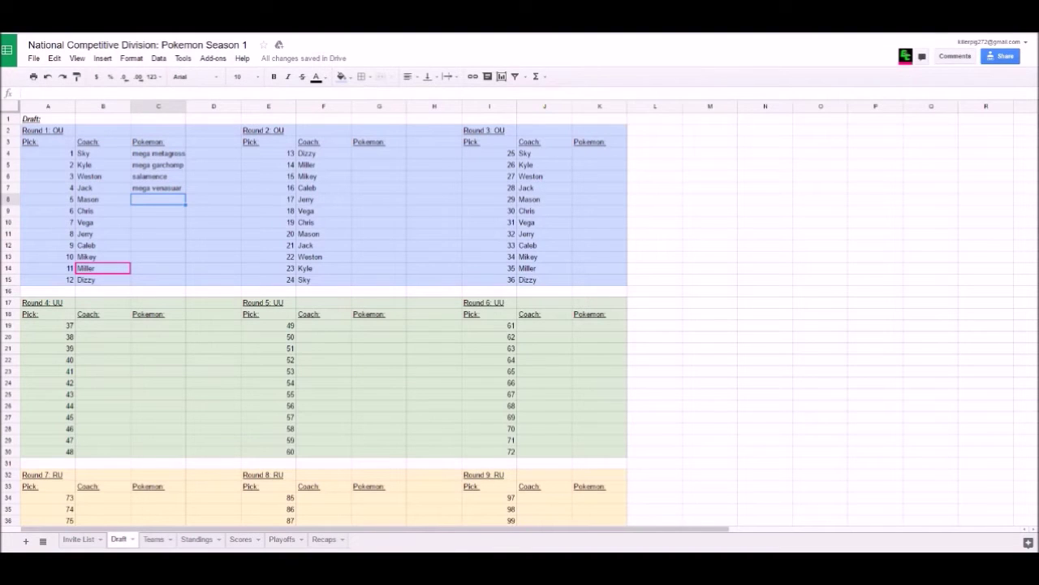
pyautogui.write('breloom')
pyautogui.press('Return')
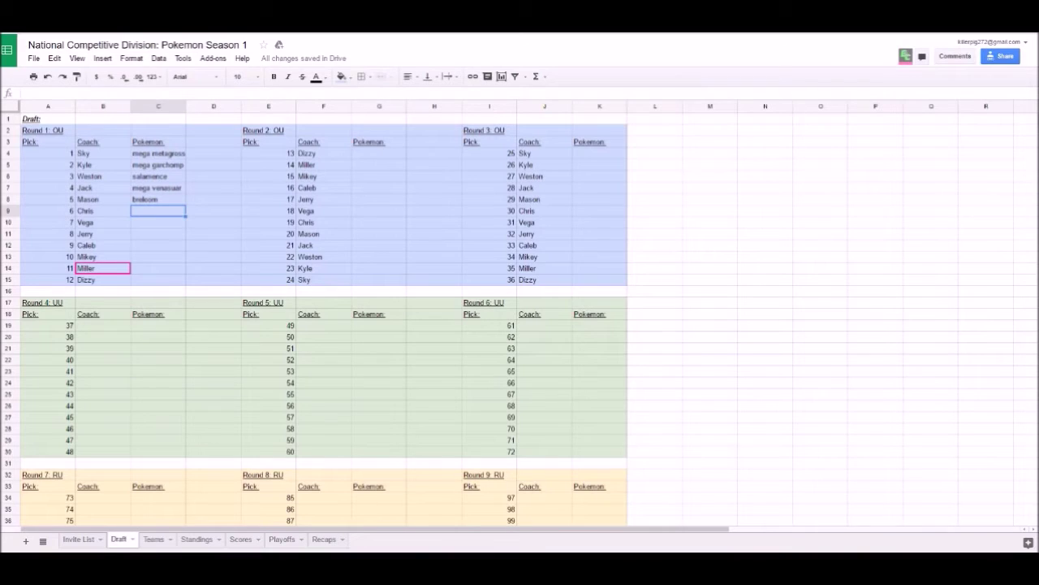
pyautogui.write('mega-diance')
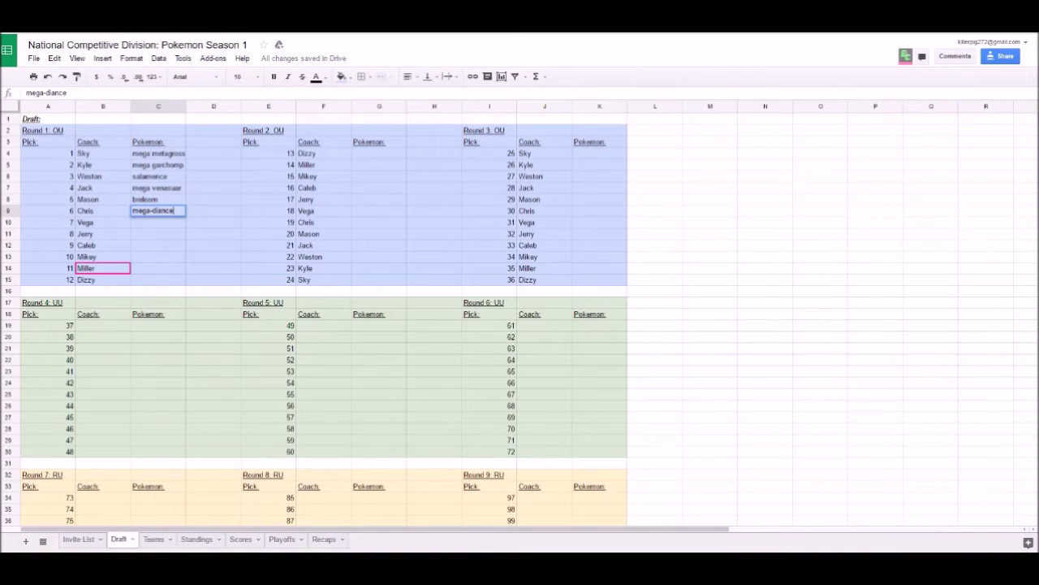
pyautogui.press('Return')
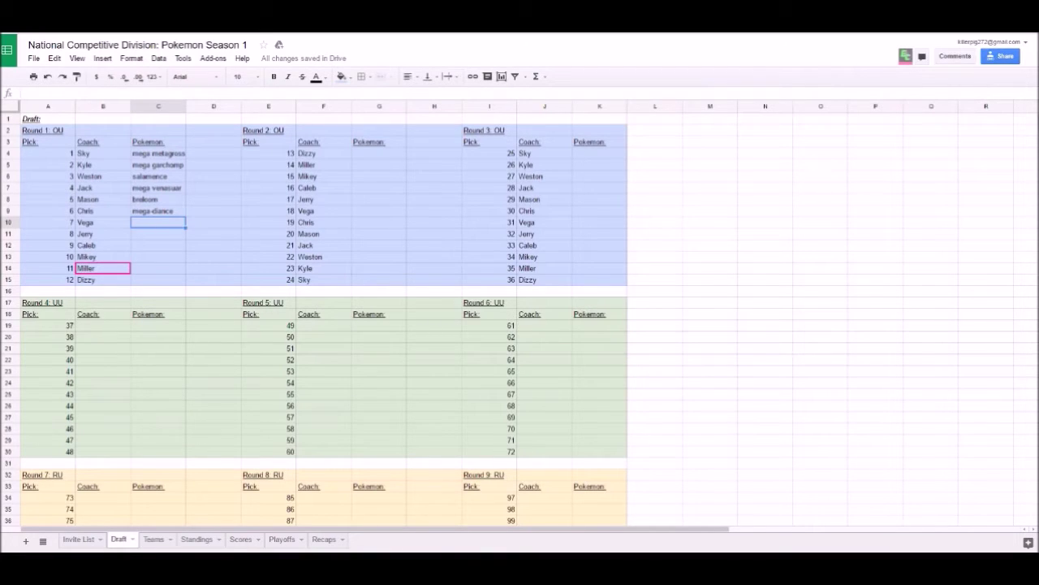
# Step: Enter jirachi as the Pokemon for pick 7 of Round 1
pyautogui.write('jirachi')
pyautogui.press('Return')
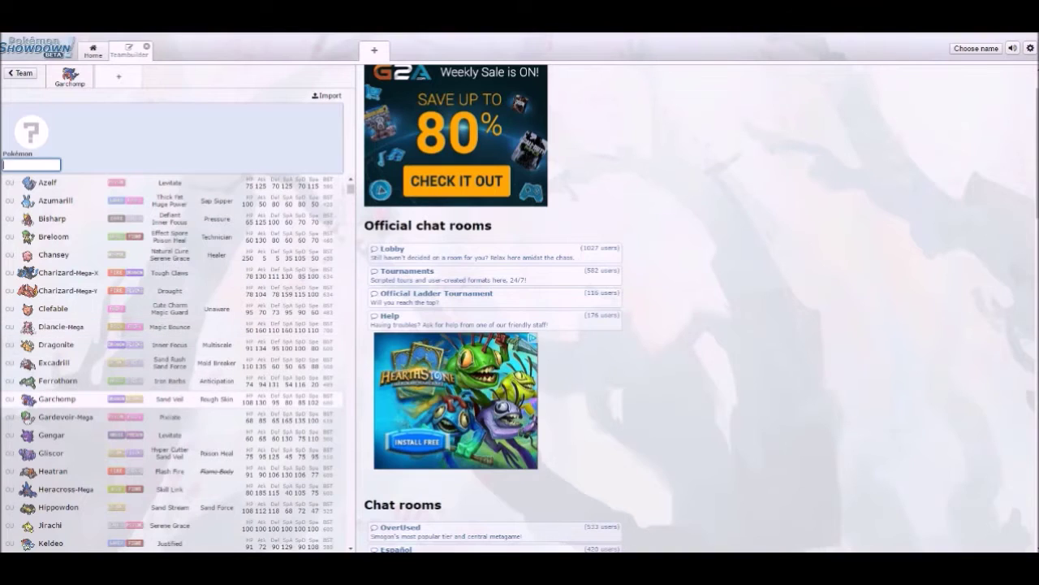
# Step: Look through the OU list in the Pokémon Showdown teambuilder, and enter kyurem-black for pick 8 of Round 1 in the Google Sheets draft
pyautogui.scroll(-2, 171, 390)
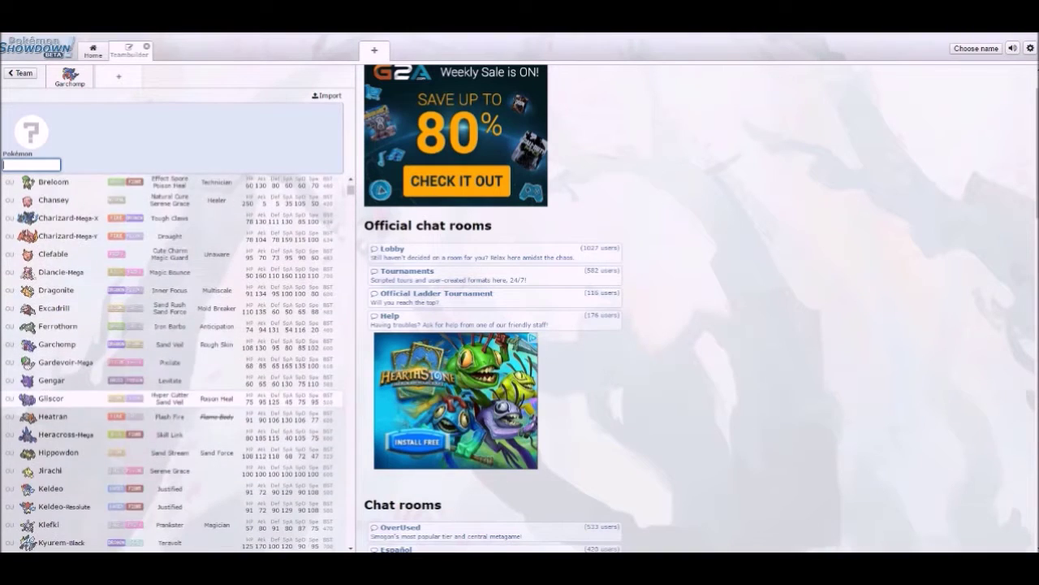
pyautogui.scroll(-8, 170, 381)
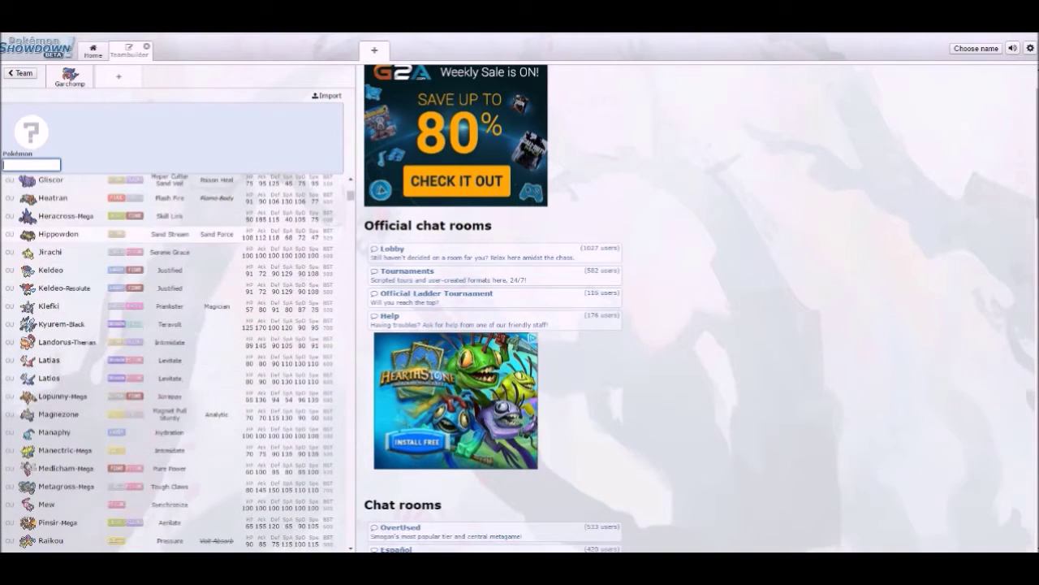
pyautogui.scroll(-3, 170, 390)
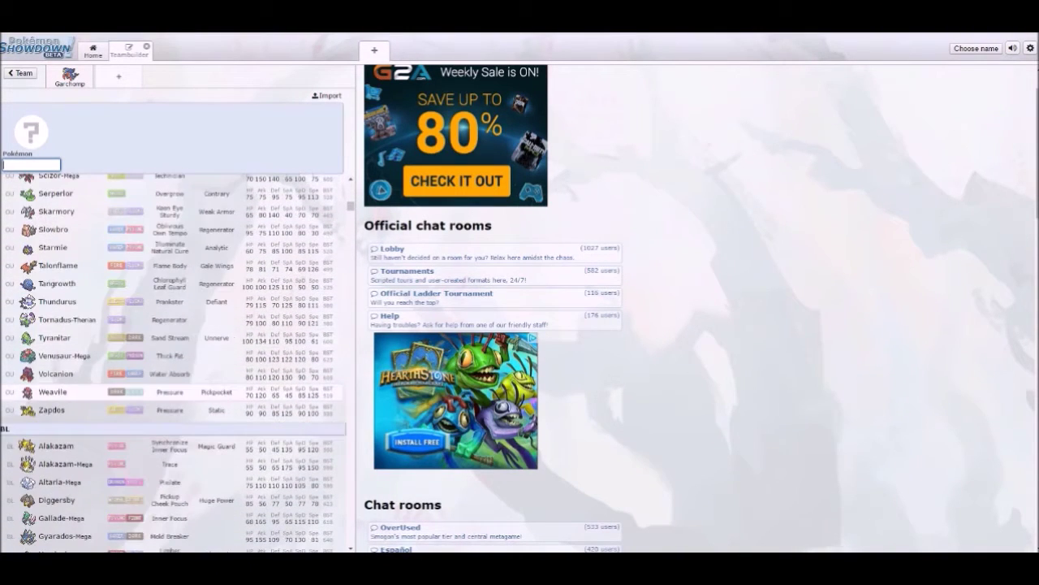
pyautogui.scroll(12, 171, 365)
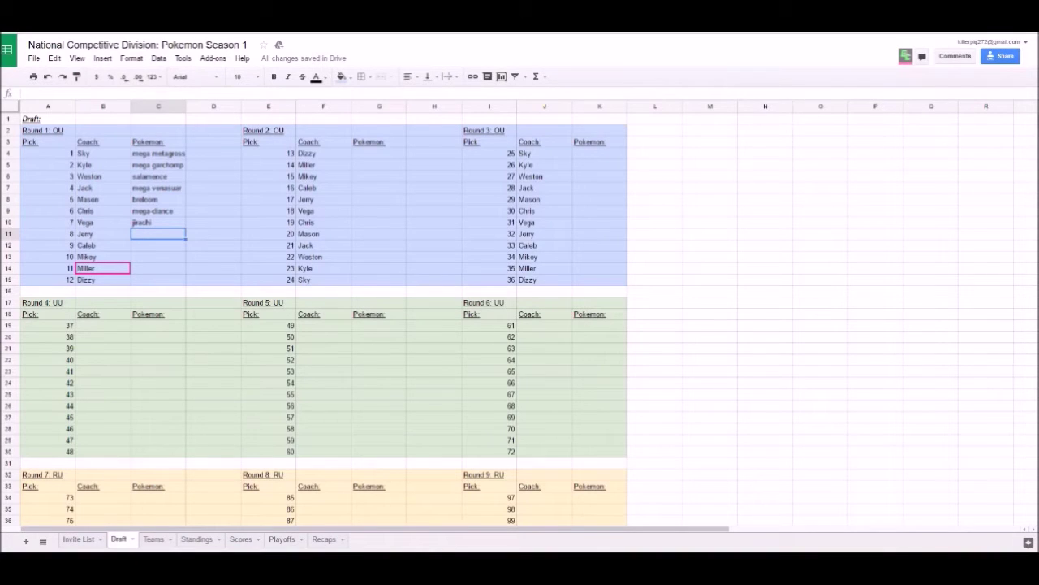
pyautogui.write('kyuren')
pyautogui.press('BackSpace')
pyautogui.write('m-black')
pyautogui.press('Return')
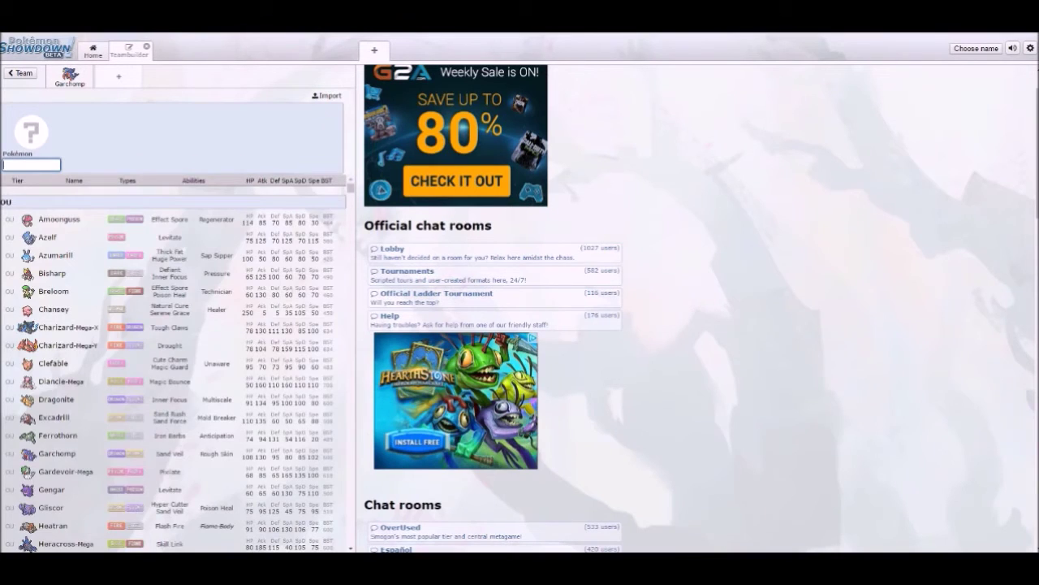
# Step: Recheck the OU list in the Pokémon Showdown teambuilder, and enter mega char-X for pick 9 of Round 1 in the Google Sheets draft
pyautogui.scroll(-5, 174, 366)
pyautogui.scroll(4, 175, 365)
pyautogui.scroll(-1, 175, 366)
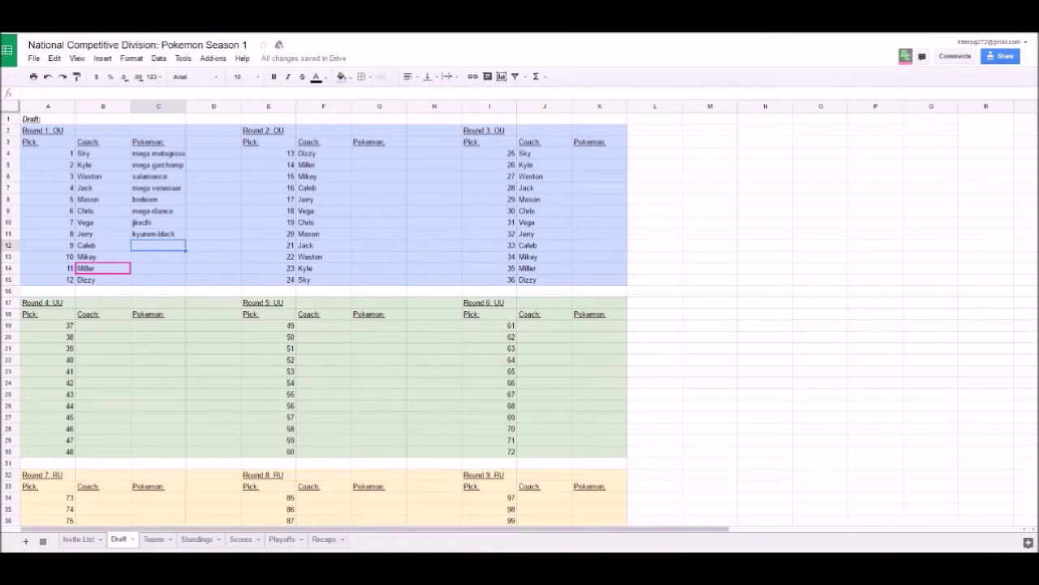
pyautogui.write('mega char-X')
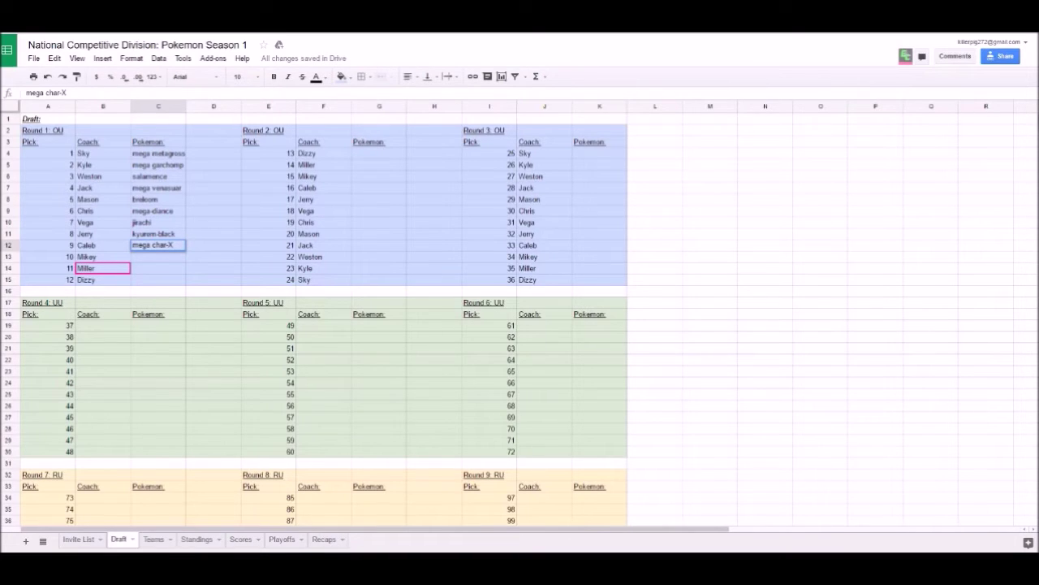
pyautogui.press('Return')
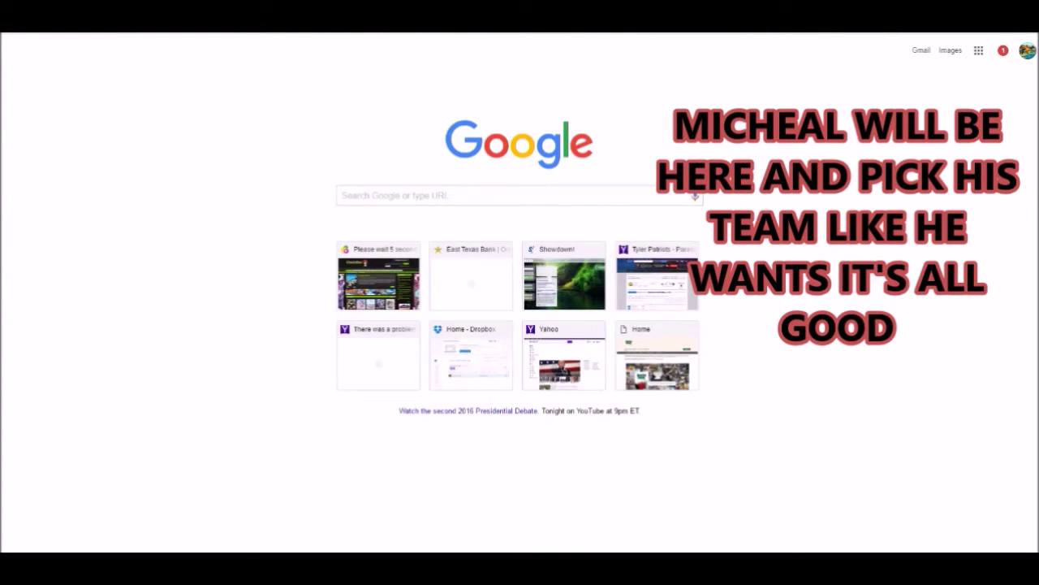
# Step: Search the web for randomizer from a new browser tab
pyautogui.write('randomizer')
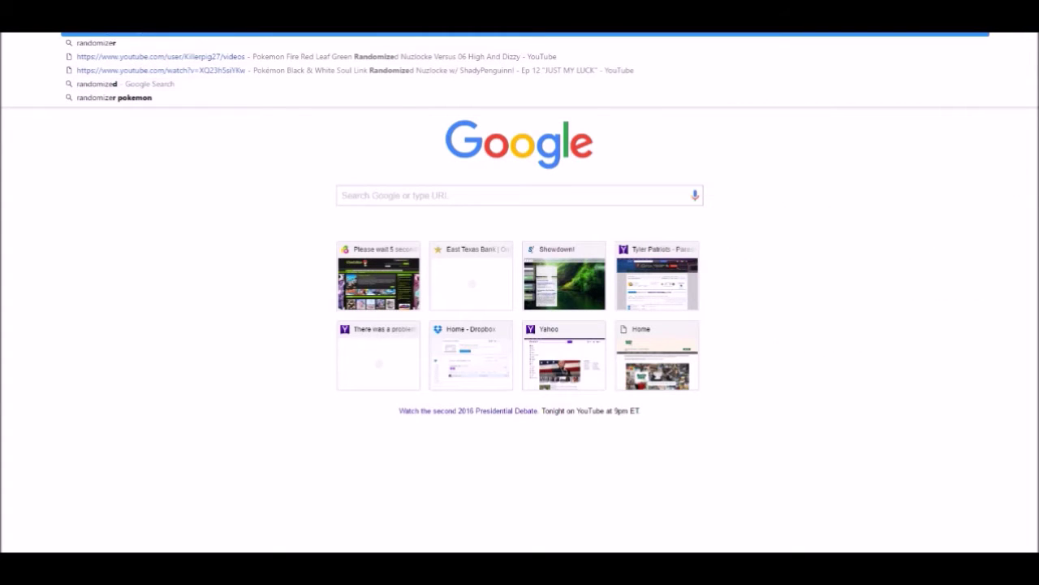
pyautogui.press('Return')
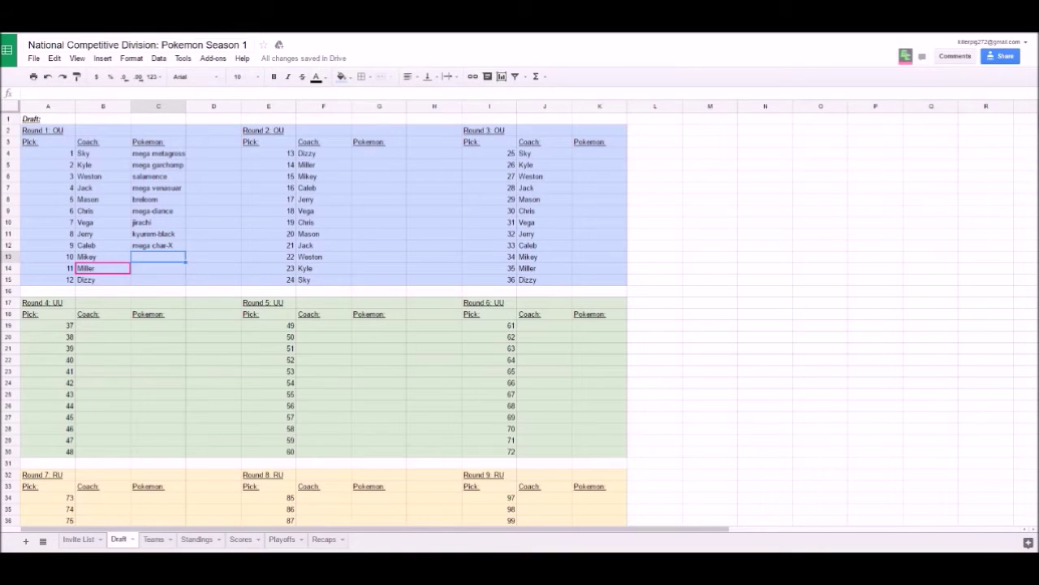
# Step: Return to the Google Sheets draft and enter mega-Gardevoir as the Pokemon for pick 10 of Round 1
pyautogui.write('mega')
pyautogui.press('BackSpace')
pyautogui.write('-Gardevoir')
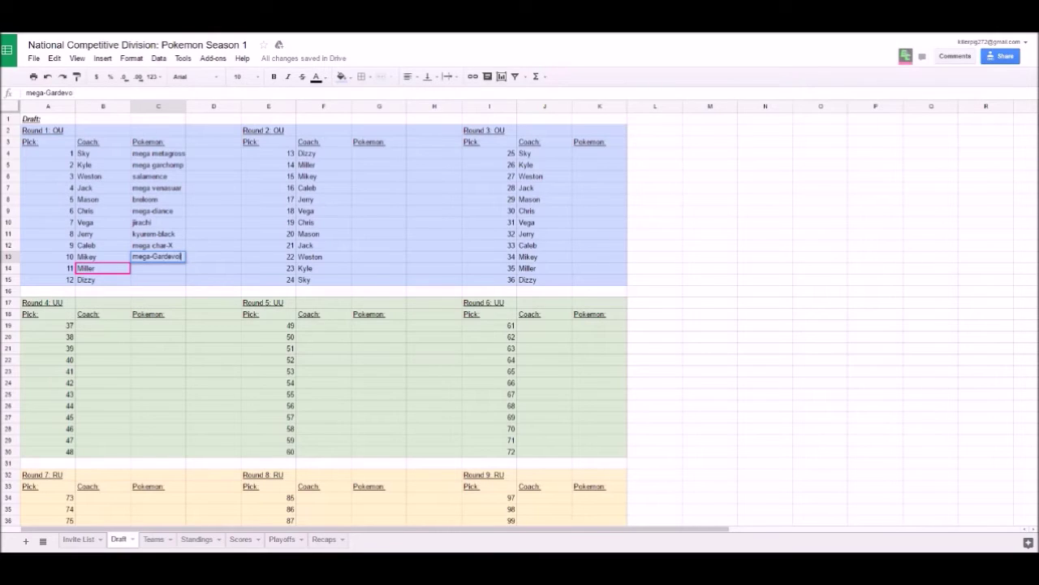
pyautogui.press('Return')
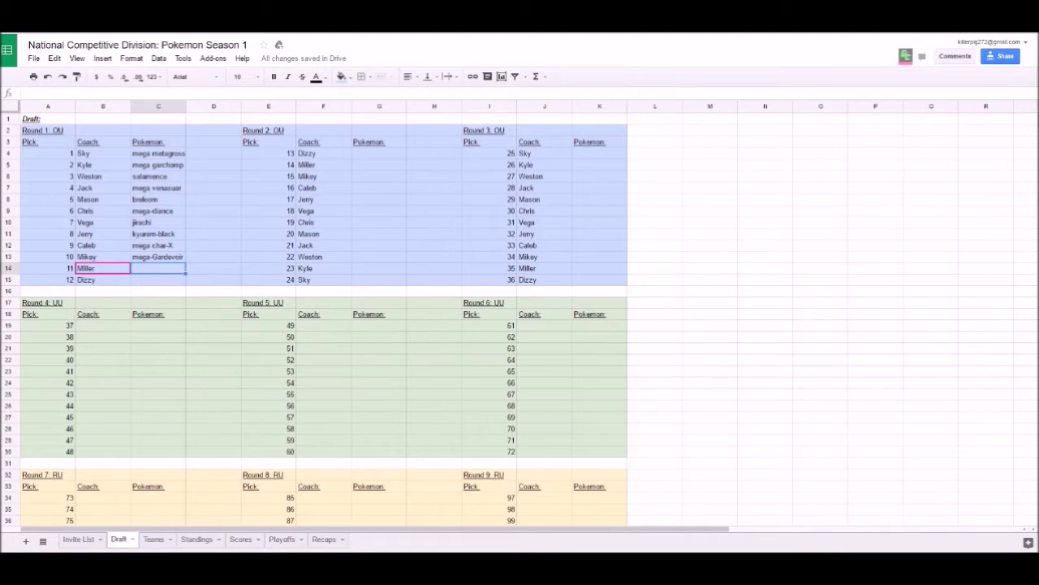
pyautogui.click(764, 177)
pyautogui.click(159, 176)
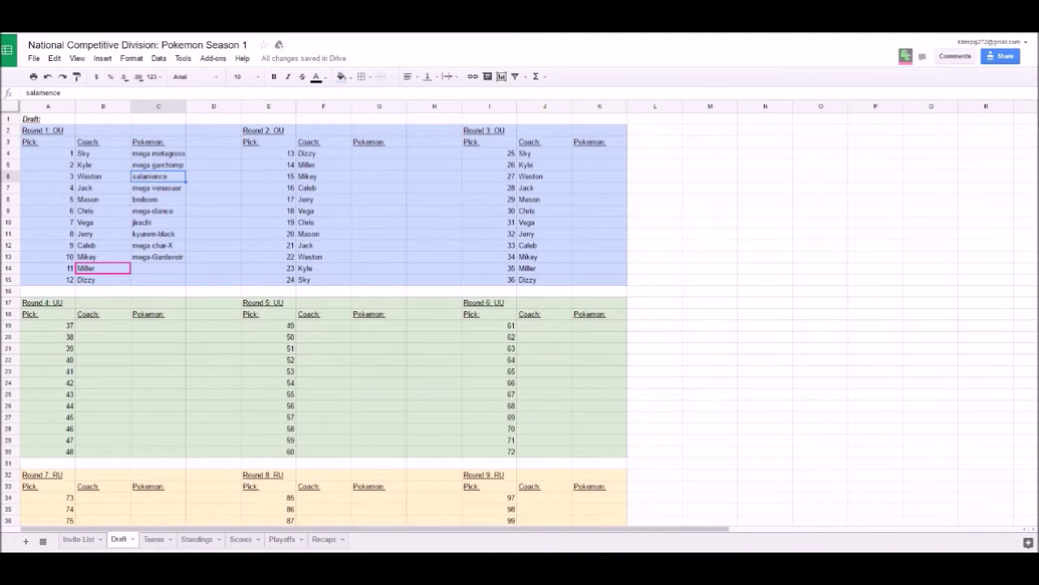
pyautogui.click(159, 152)
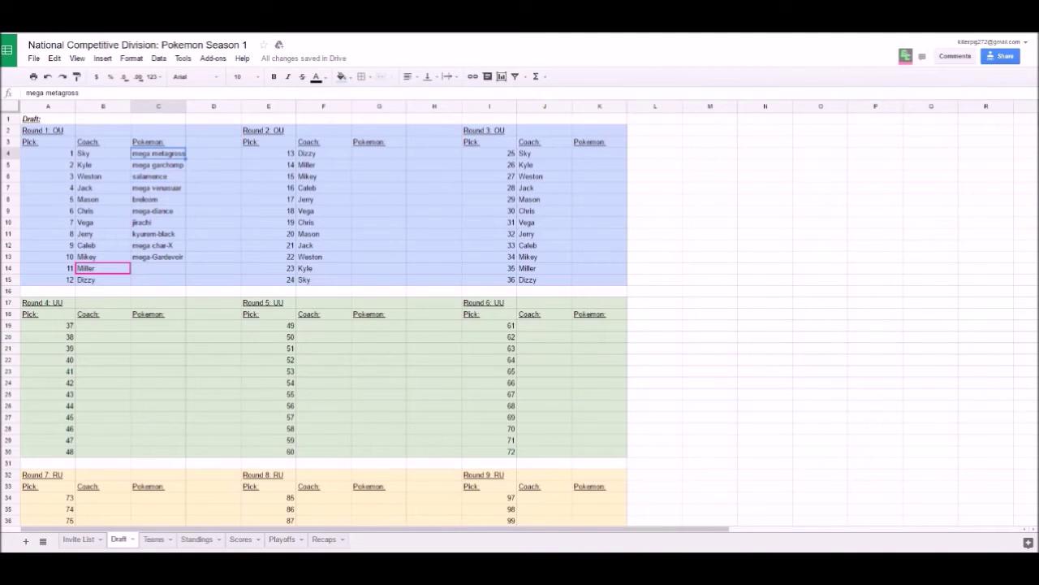
pyautogui.click(158, 257)
# Step: Enter talonflame for pick 11 and mega-manectric for pick 12 in the Round 1 Pokemon column
pyautogui.click(158, 268)
pyautogui.write('talonflame')
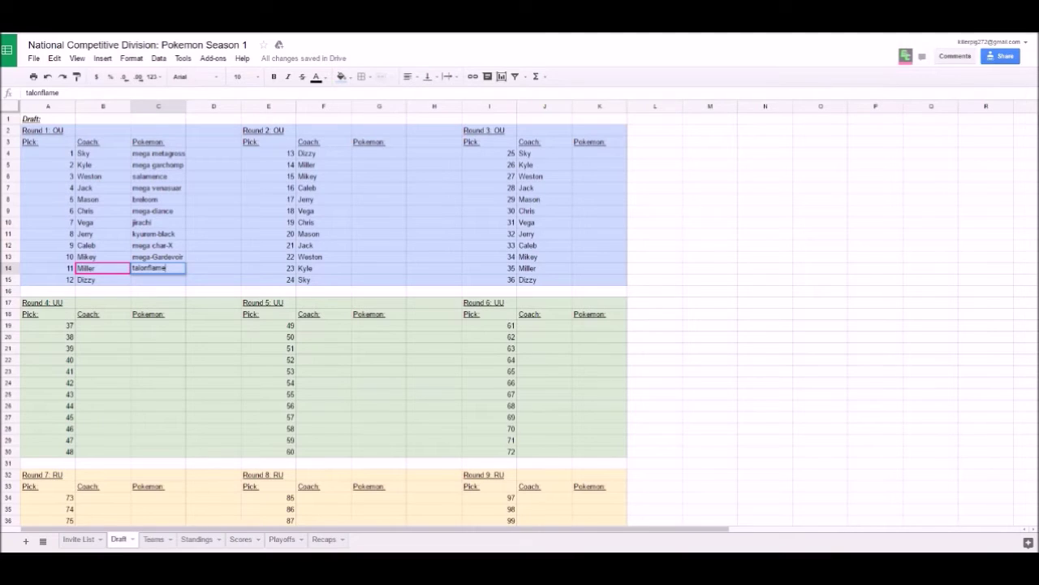
pyautogui.press('Return')
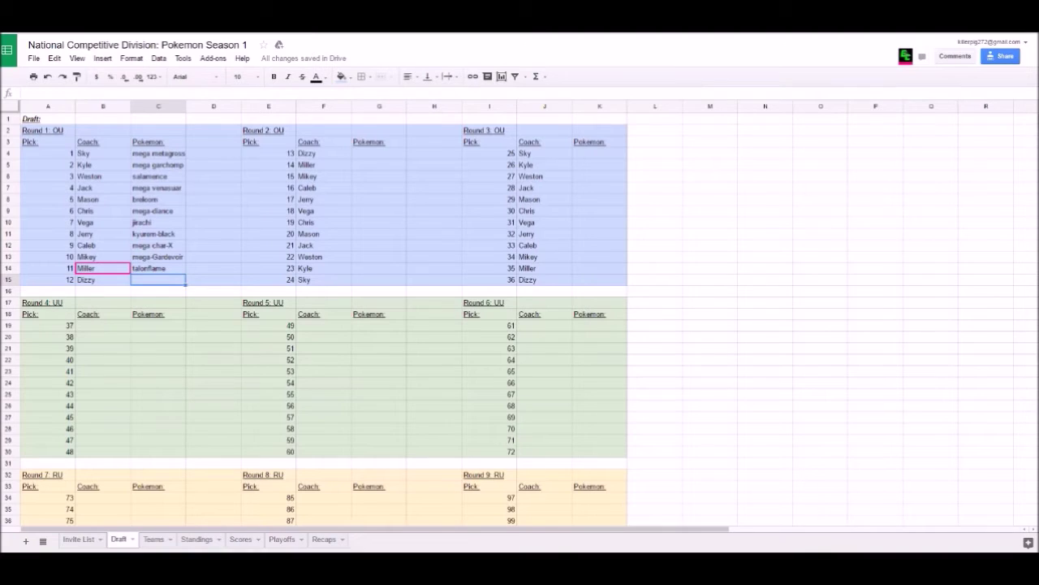
pyautogui.write('mega')
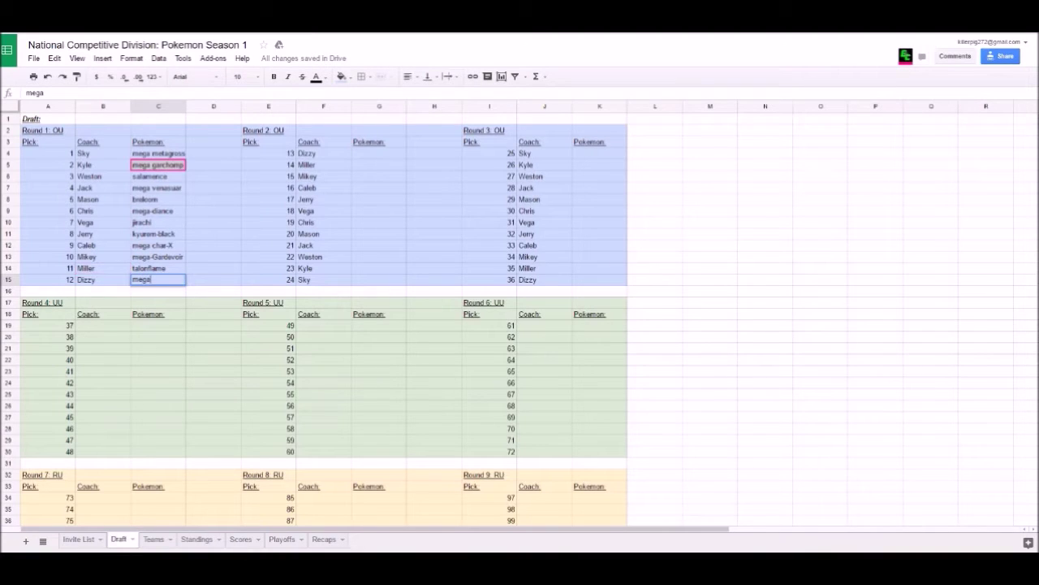
pyautogui.write('-manectric')
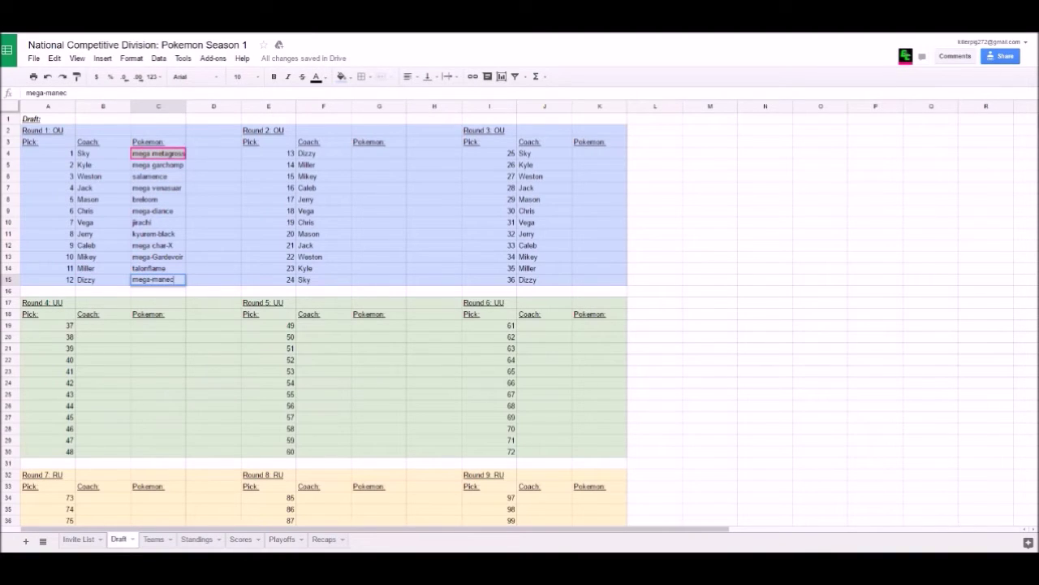
# Step: Enter Gengar as the Pokemon for pick 13, the first pick of Round 2
pyautogui.click(378, 152)
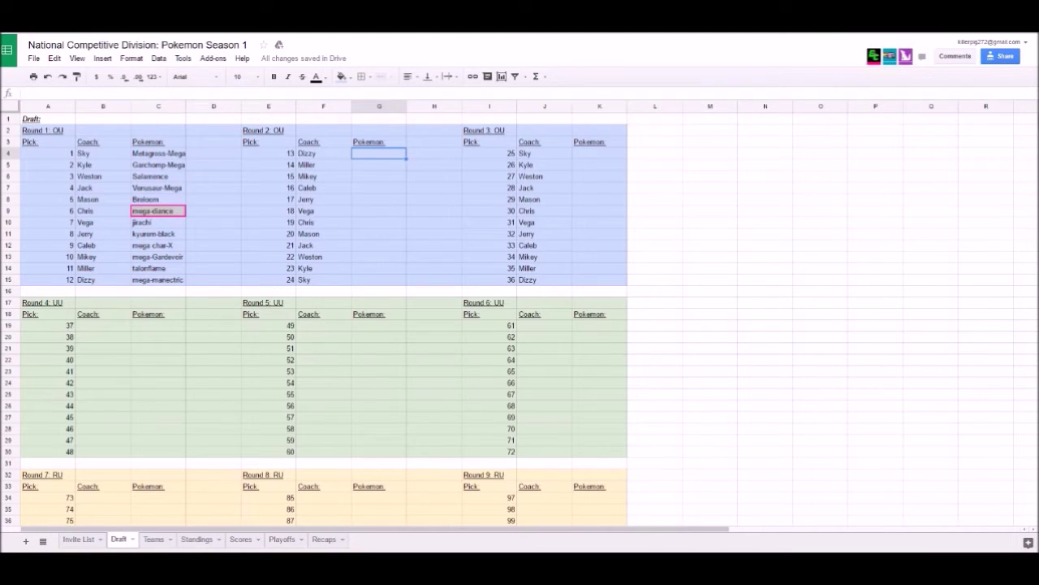
pyautogui.write('Gengar')
pyautogui.press('Return')
pyautogui.press('Down')
pyautogui.press('Down')
pyautogui.press('Down')
pyautogui.press('Down')
pyautogui.press('Down')
pyautogui.press('Down')
pyautogui.press('Down')
pyautogui.press('Down')
pyautogui.press('Down')
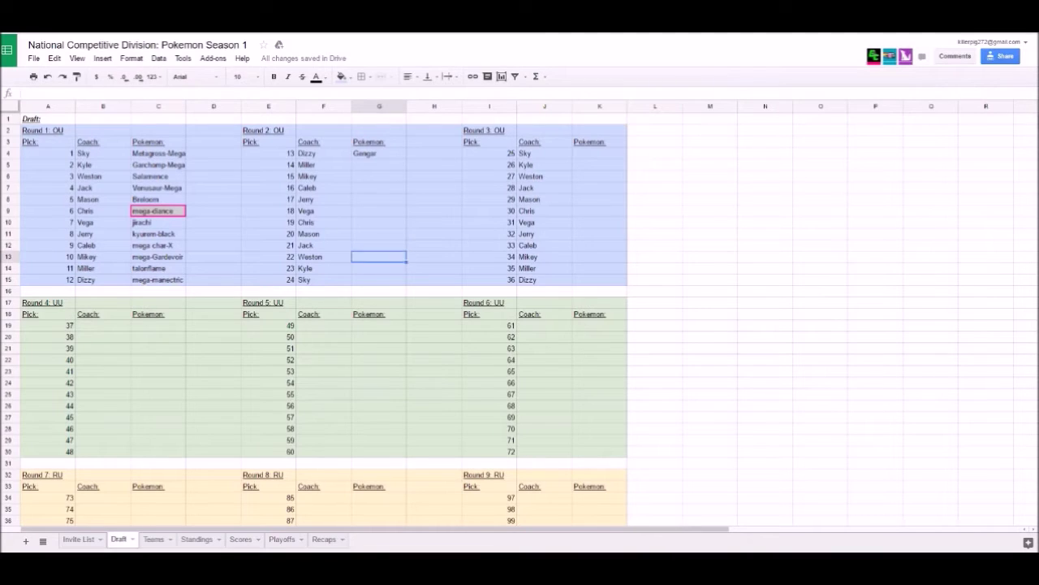
pyautogui.press('Up')
pyautogui.press('Up')
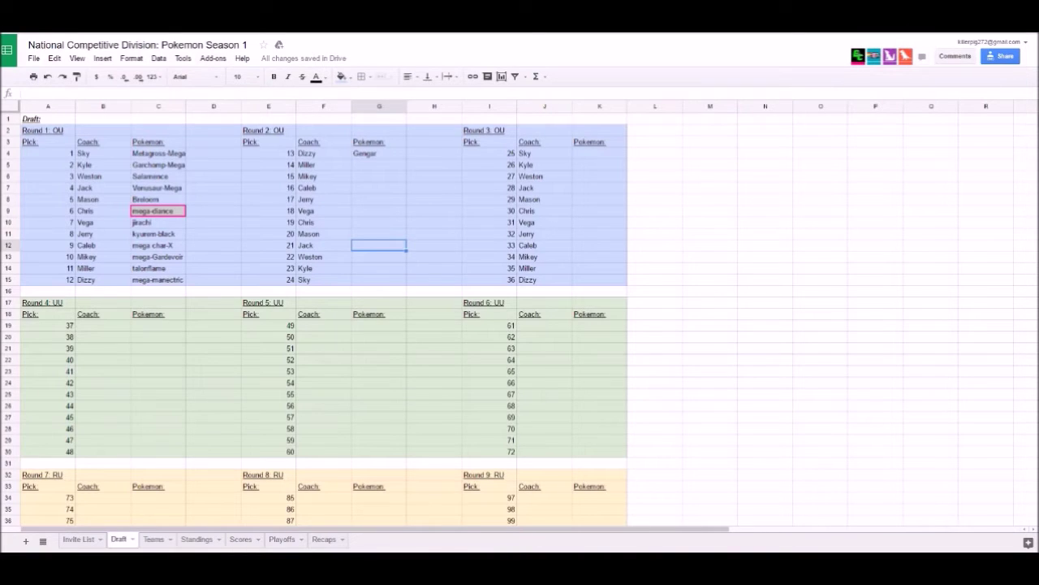
# Step: Enter Excadrill for pick 14 and paste Mew for pick 15 in the Round 2 Pokemon column
pyautogui.click(378, 165)
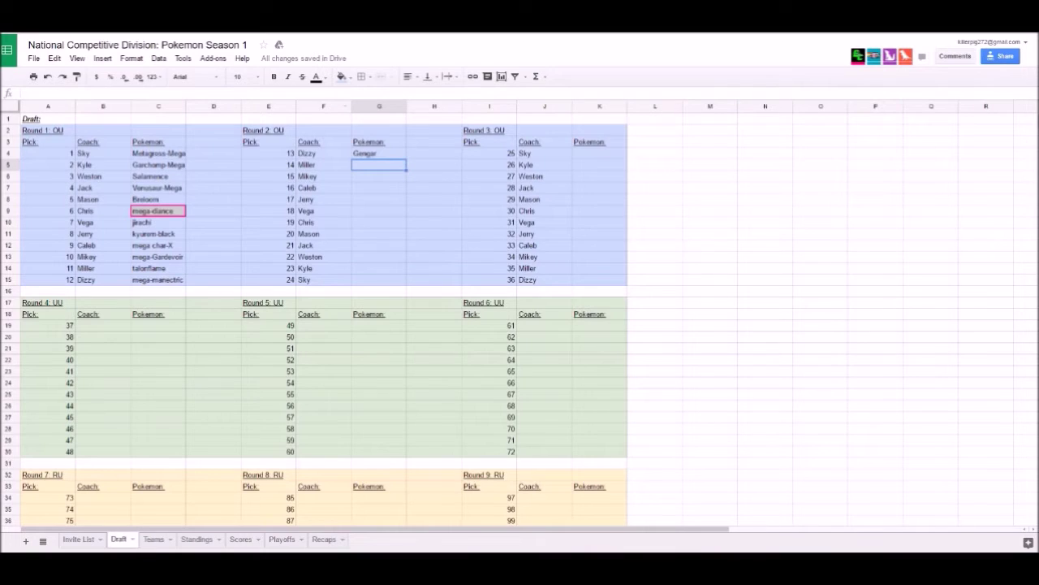
pyautogui.write('Excadrill')
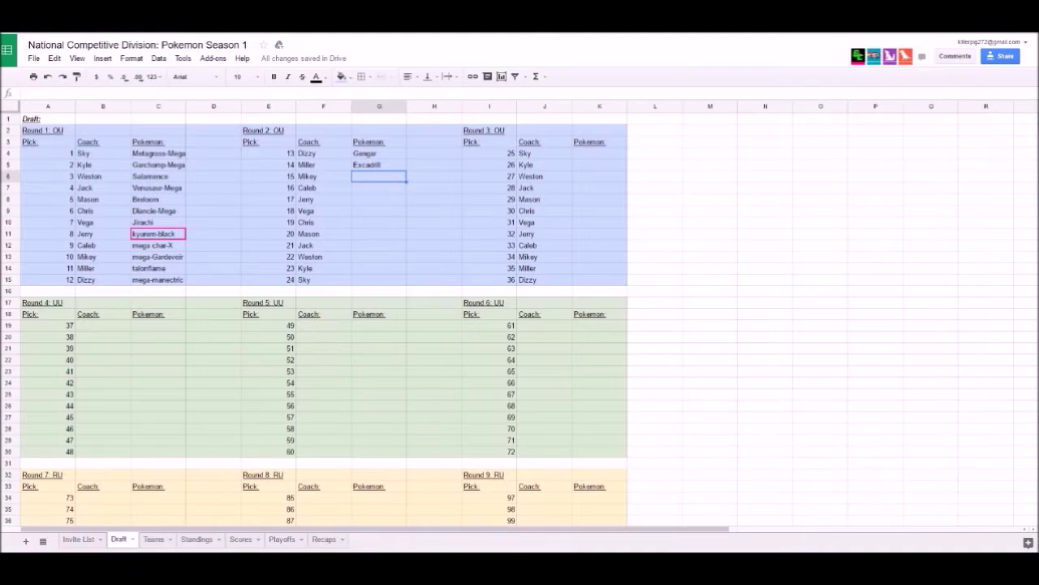
pyautogui.hotkey('ctrl', 'v')
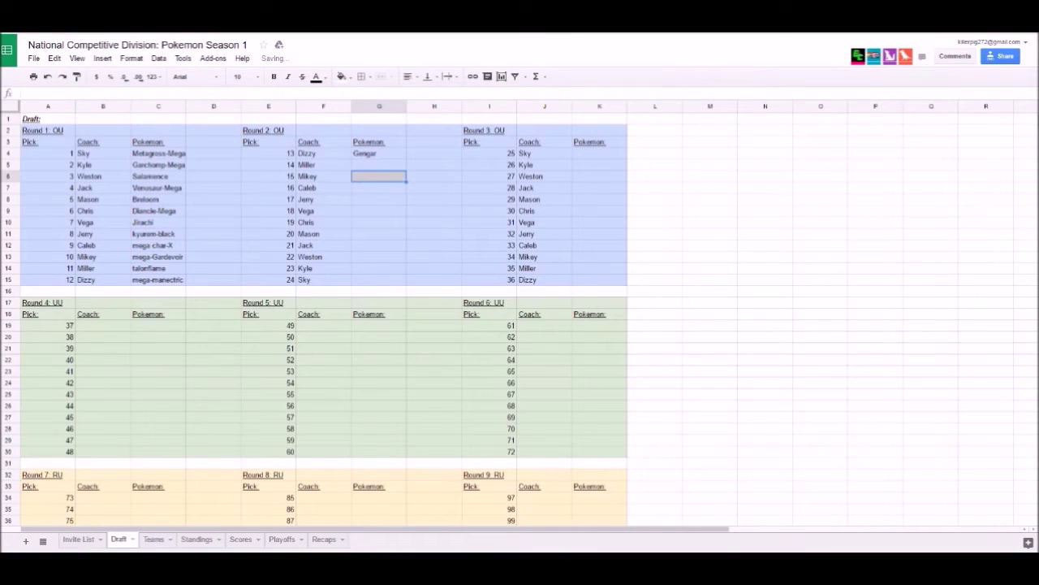
pyautogui.click(378, 165)
pyautogui.click(378, 176)
pyautogui.click(378, 165)
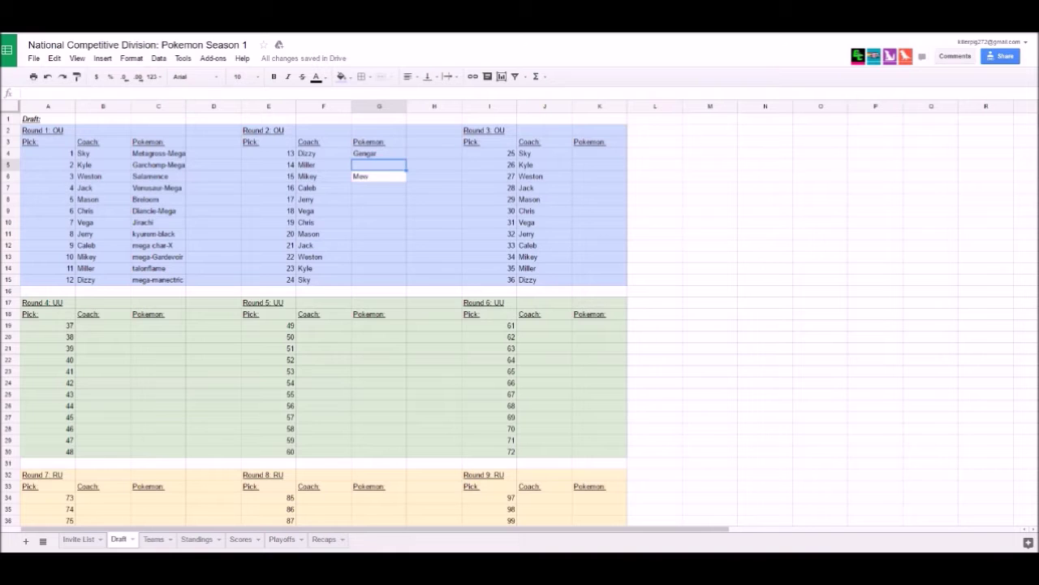
pyautogui.click(379, 176)
pyautogui.click(378, 165)
pyautogui.click(379, 177)
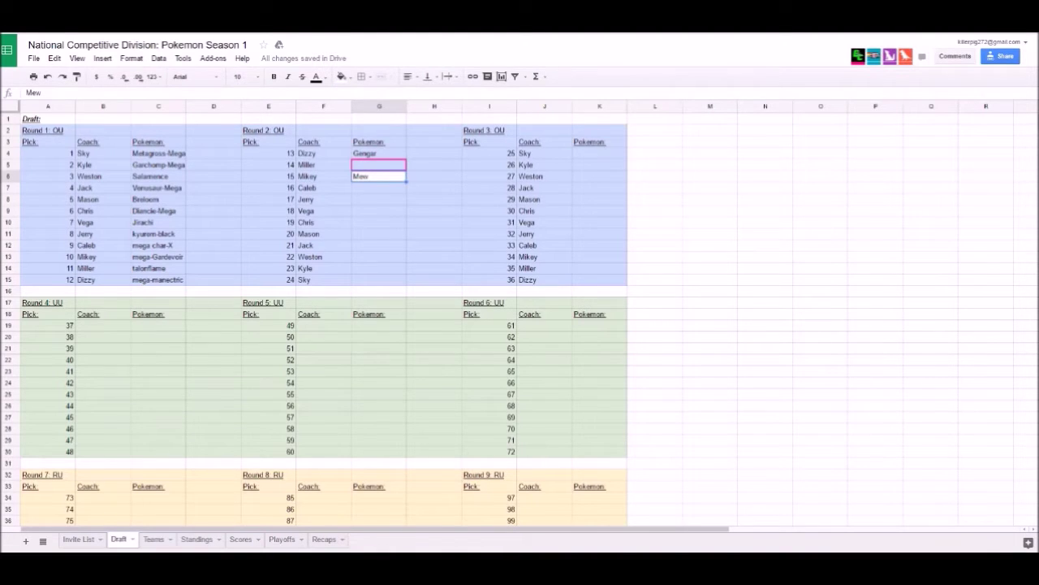
# Step: Consult the OU list in the Pokémon Showdown teambuilder, and enter Clefable for pick 16 of Round 2 in the Google Sheets draft
pyautogui.hotkey('ctrl', 'Tab')
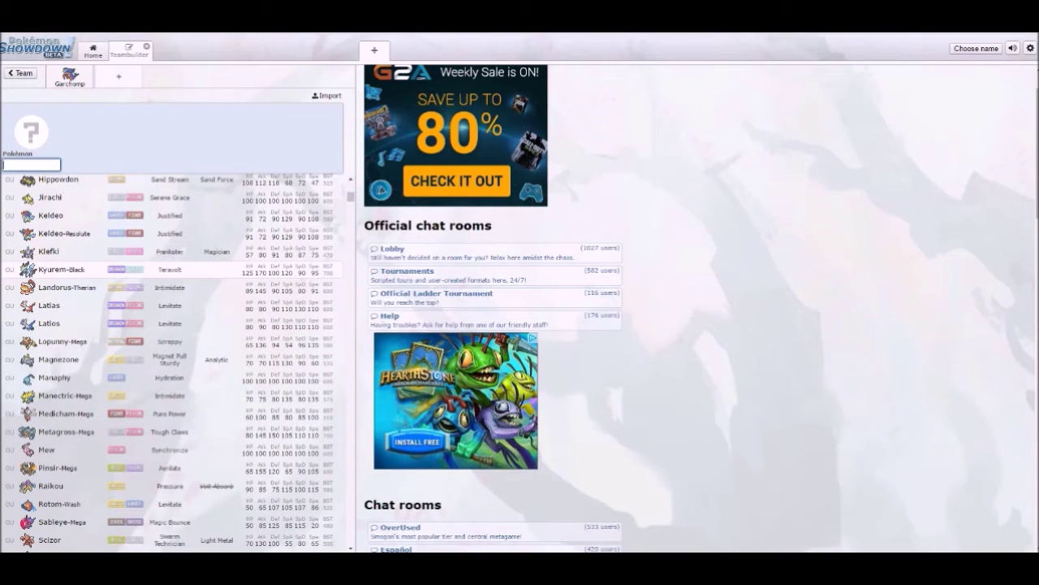
pyautogui.scroll(-3, 175, 269)
pyautogui.hotkey('ctrl', 'shift', 'Tab')
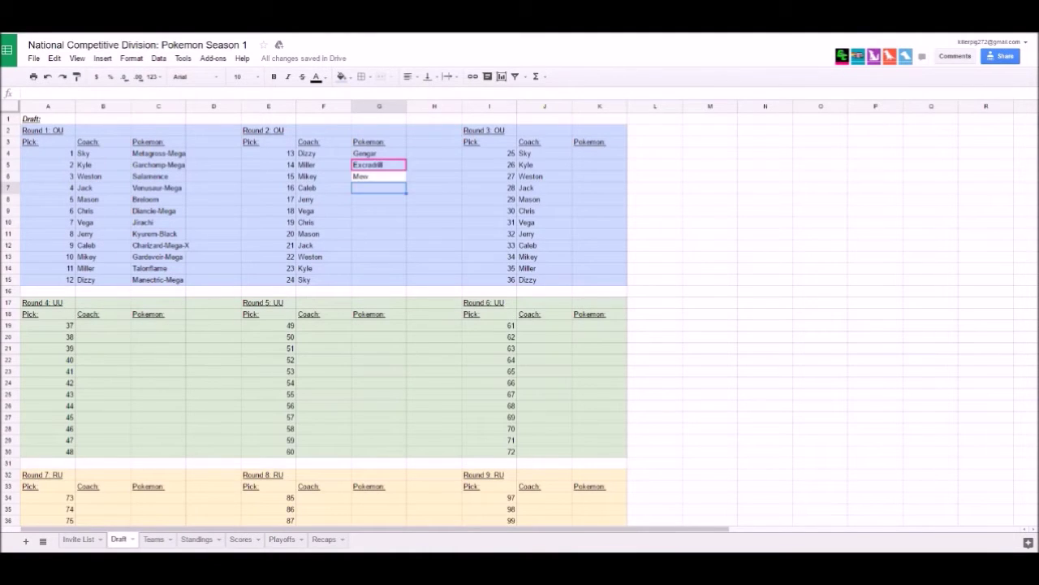
pyautogui.write('Clefable')
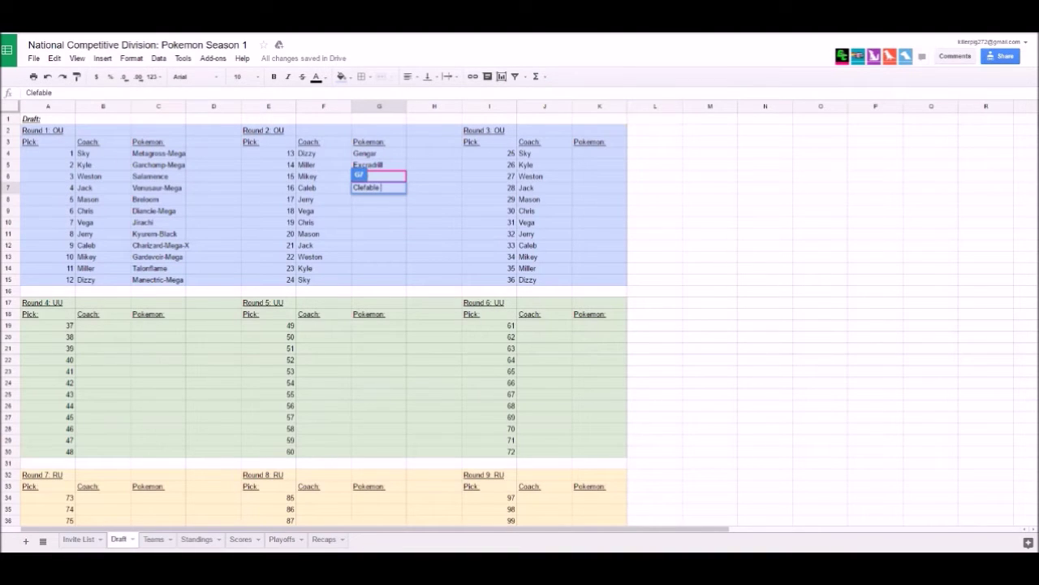
pyautogui.press('Return')
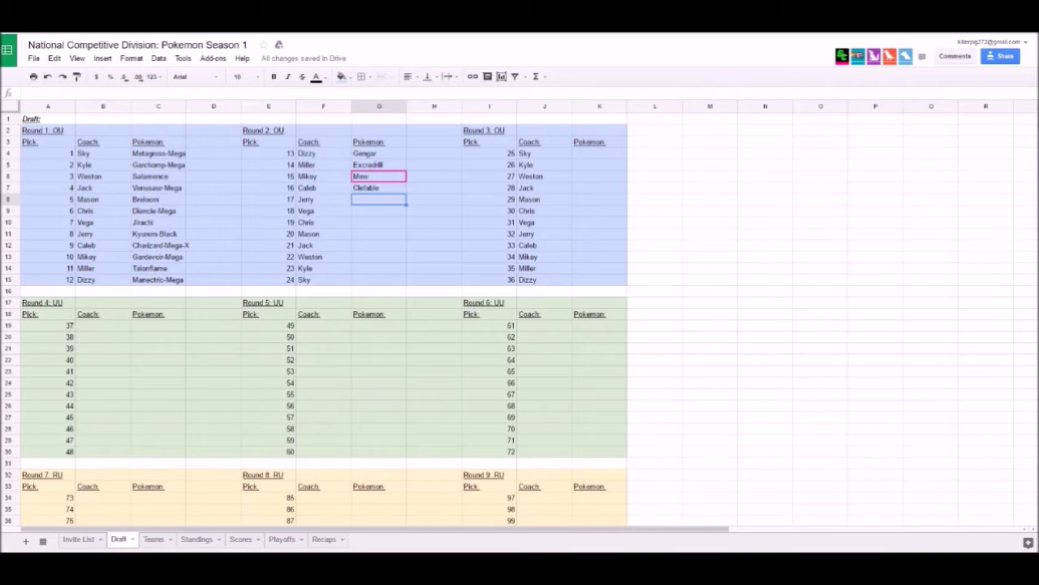
# Step: Enter Manaphy as the Pokemon for pick 17 of Round 2, with its first letter corrected to a capital
pyautogui.write('manaphy')
pyautogui.press('Return')
pyautogui.press('Up')
pyautogui.press('Return')
pyautogui.click(362, 199)
pyautogui.press('BackSpace')
pyautogui.write('M')
pyautogui.press('Return')
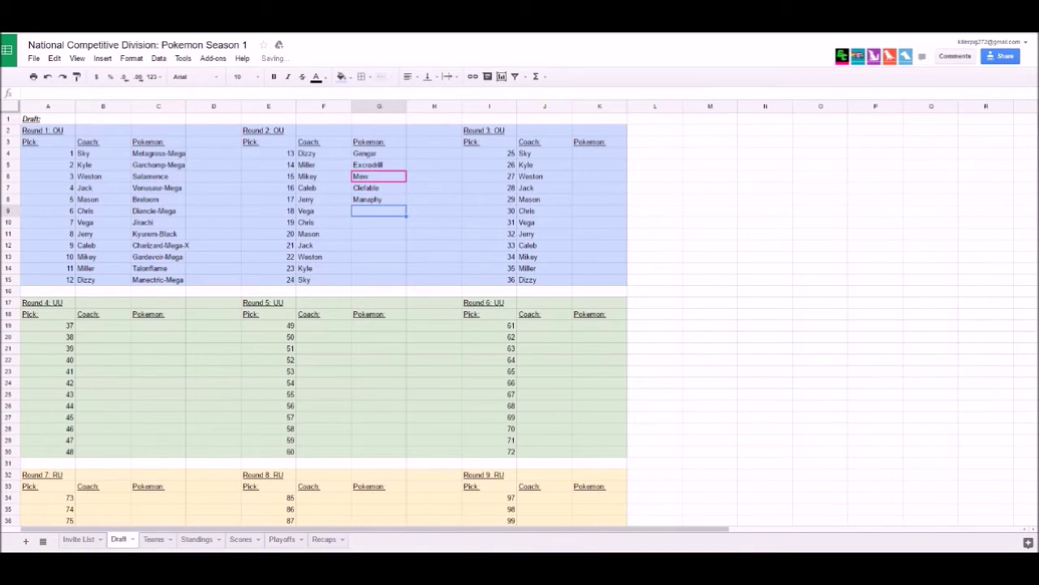
# Step: Enter Dragonite as the Pokemon for pick 18 of Round 2
pyautogui.write('D')
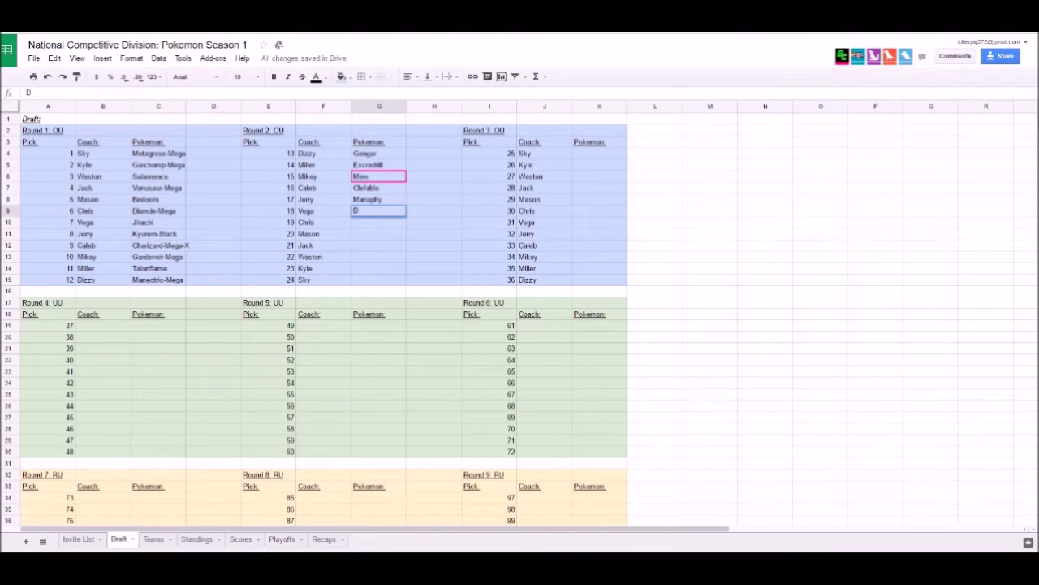
pyautogui.write('ragonite')
pyautogui.press('Return')
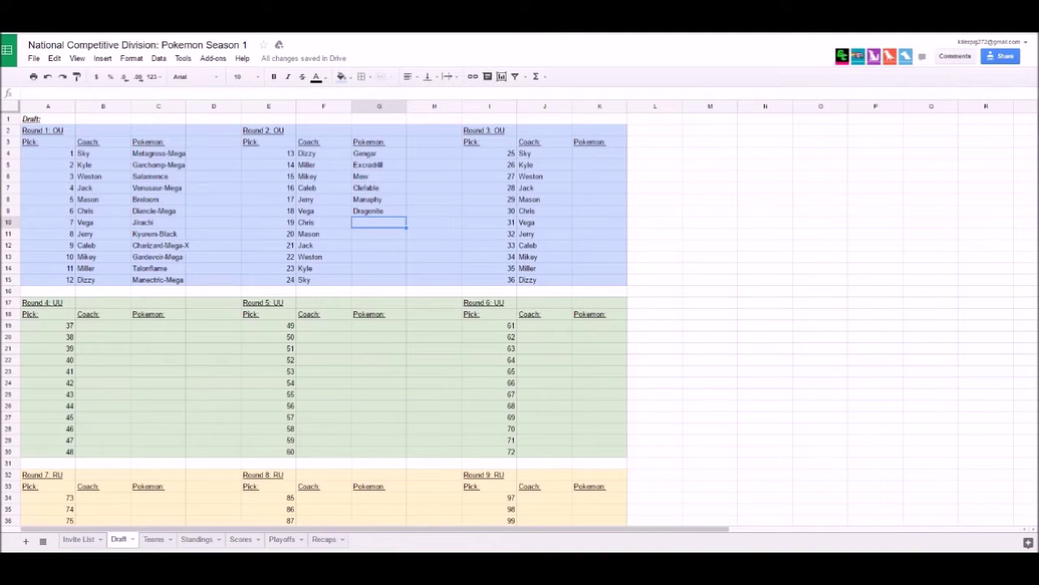
# Step: Consult the OU list in the Pokémon Showdown teambuilder, and enter Serperior for pick 19 of Round 2 in the Google Sheets draft
pyautogui.scroll(-1, 314, 319)
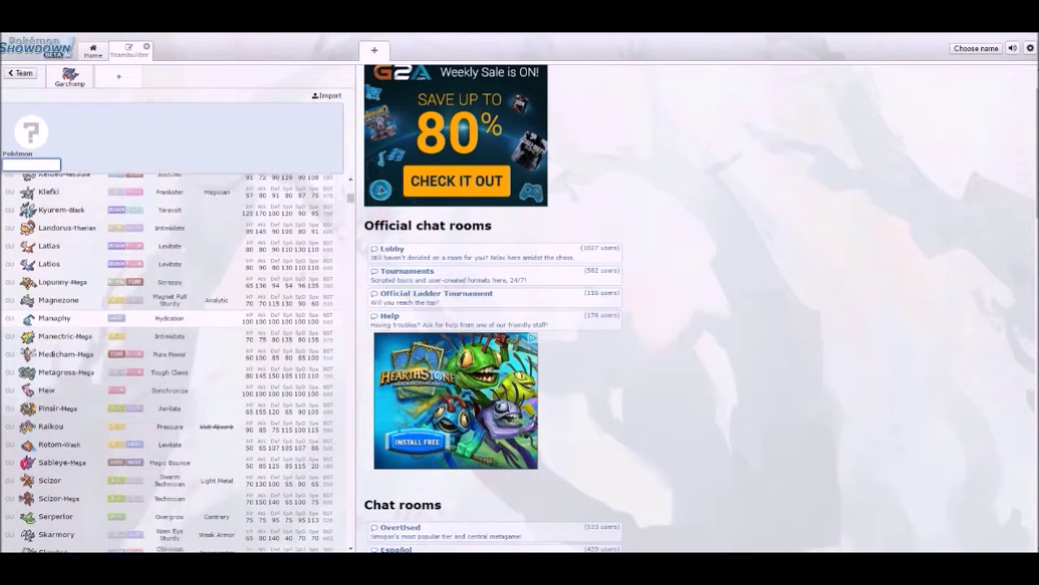
pyautogui.scroll(-4, 174, 361)
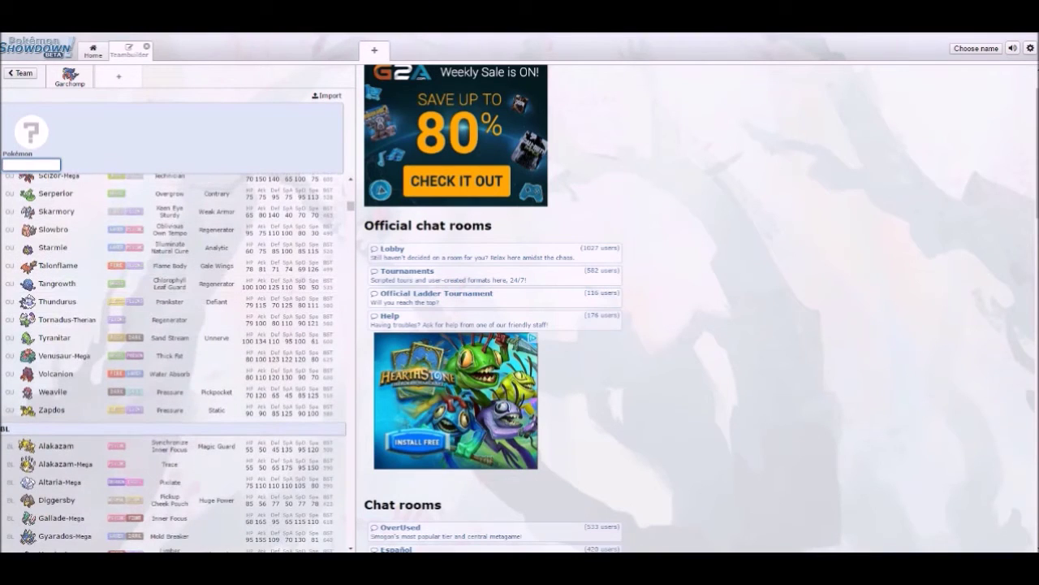
pyautogui.write('sci')
pyautogui.press('BackSpace')
pyautogui.press('BackSpace')
pyautogui.press('BackSpace')
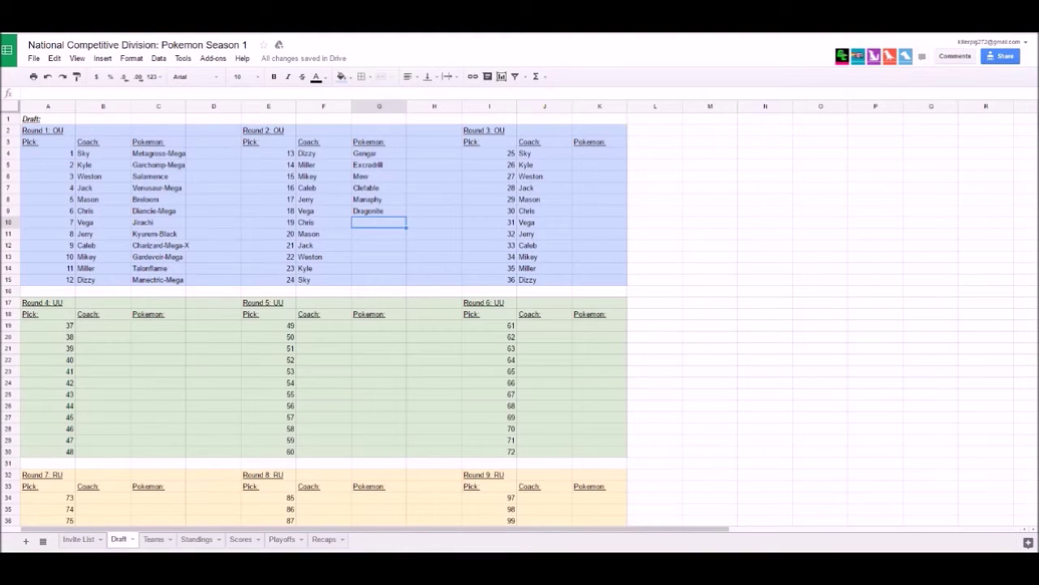
pyautogui.write('Serperior')
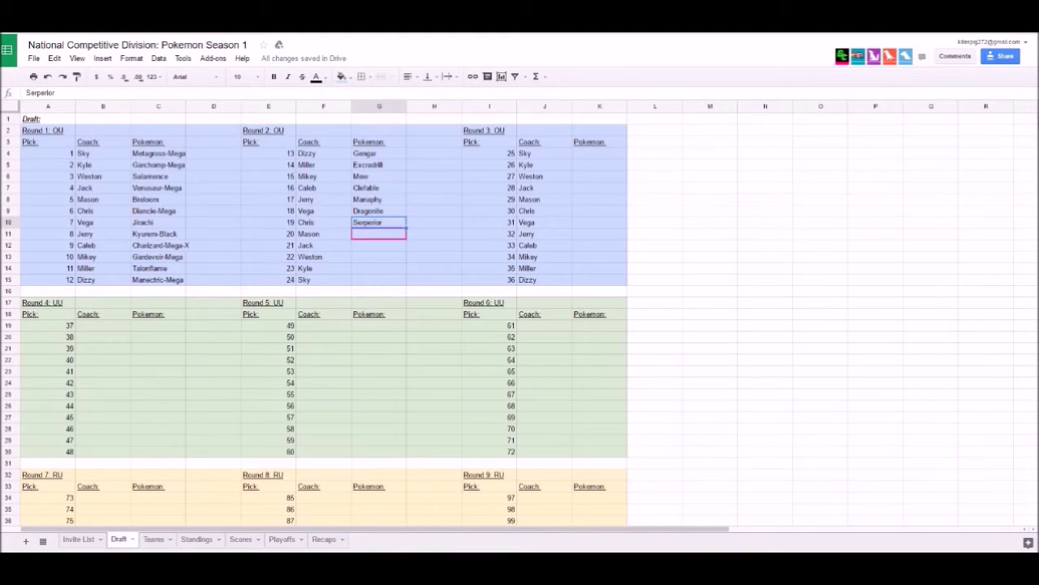
pyautogui.press('Return')
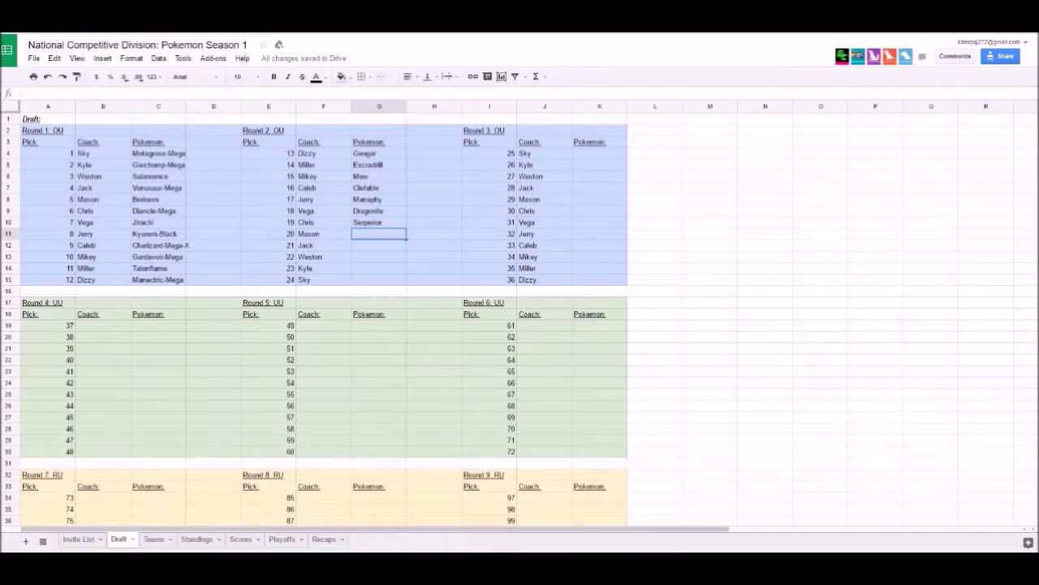
# Step: Check the OU list in the Pokémon Showdown teambuilder, and enter Weavile for pick 20 of Round 2 in the Google Sheets draft
pyautogui.hotkey('alt', 'Tab')
pyautogui.scroll(-3, 171, 326)
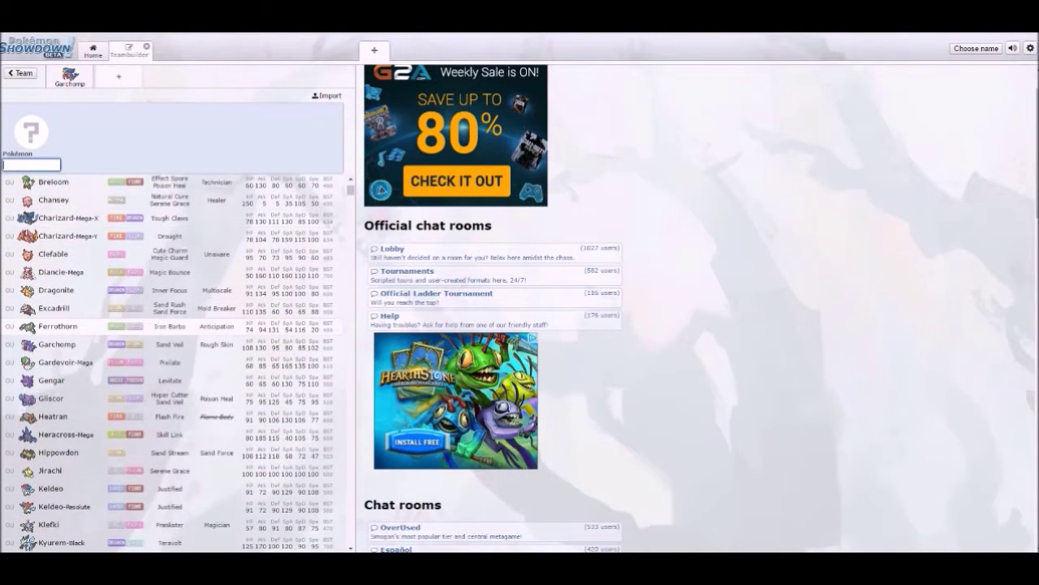
pyautogui.scroll(-3, 171, 325)
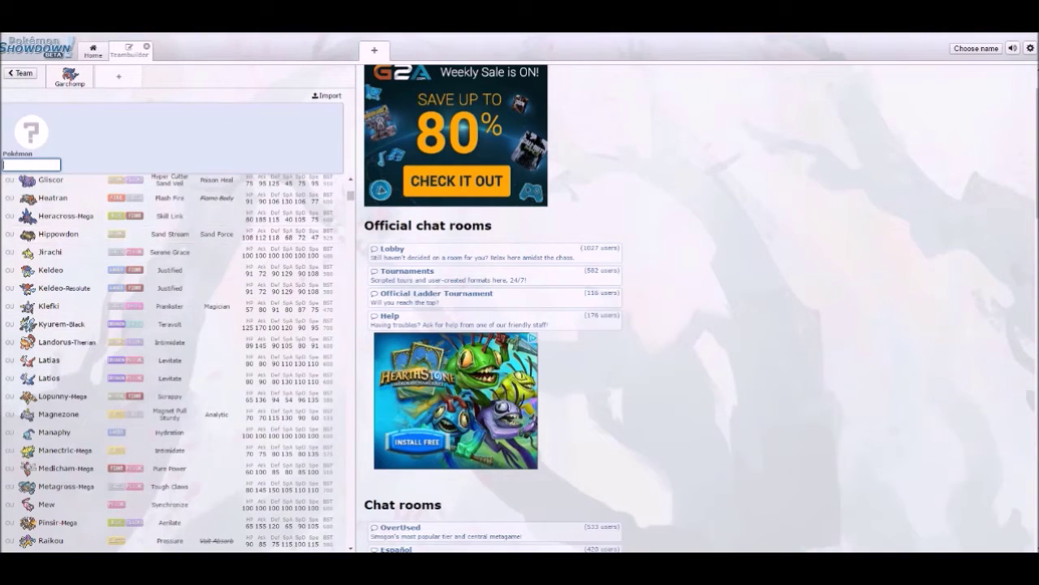
pyautogui.hotkey('alt', 'Tab')
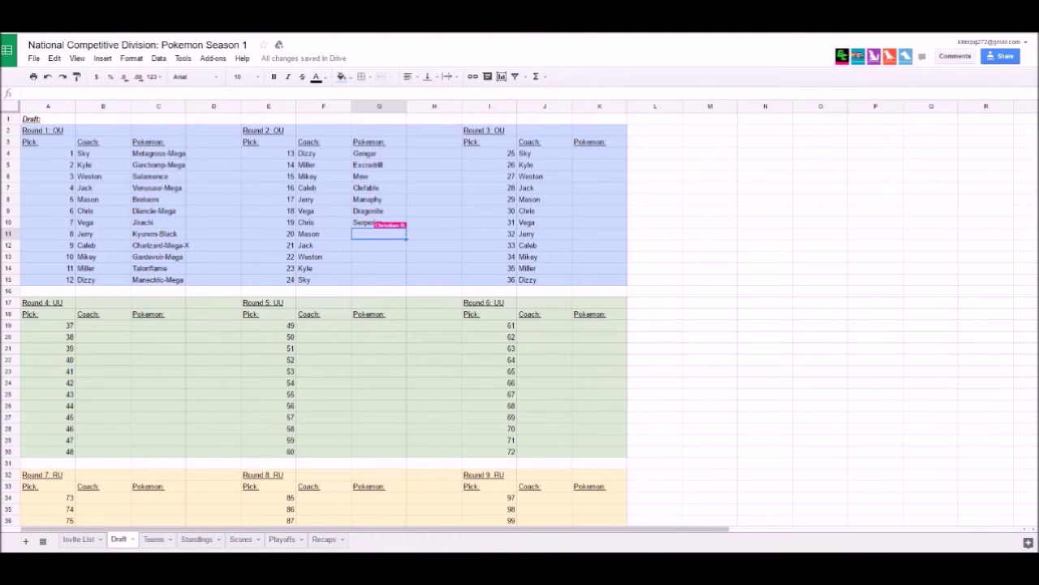
pyautogui.write('Weavile')
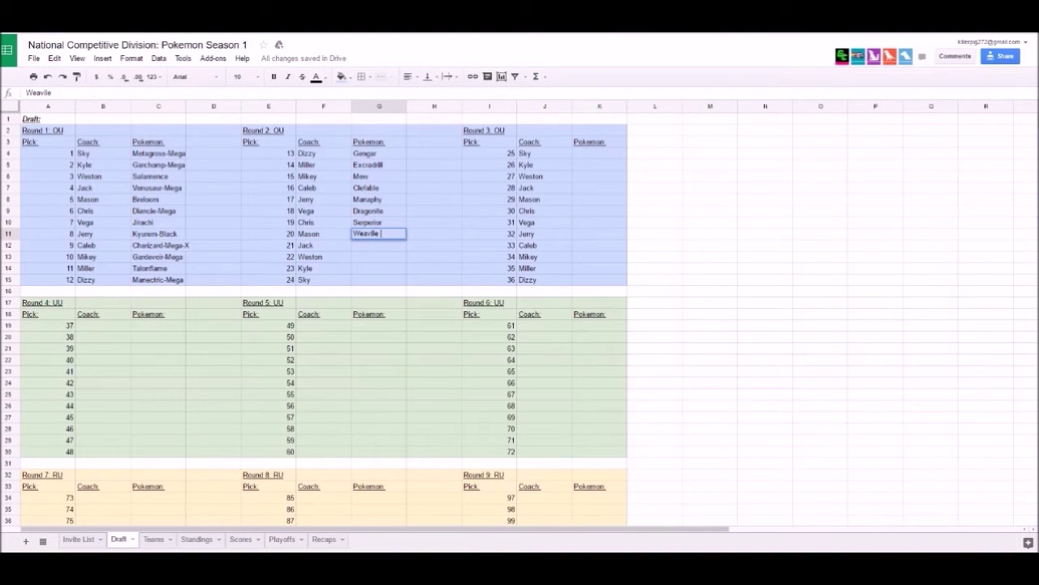
pyautogui.press('Return')
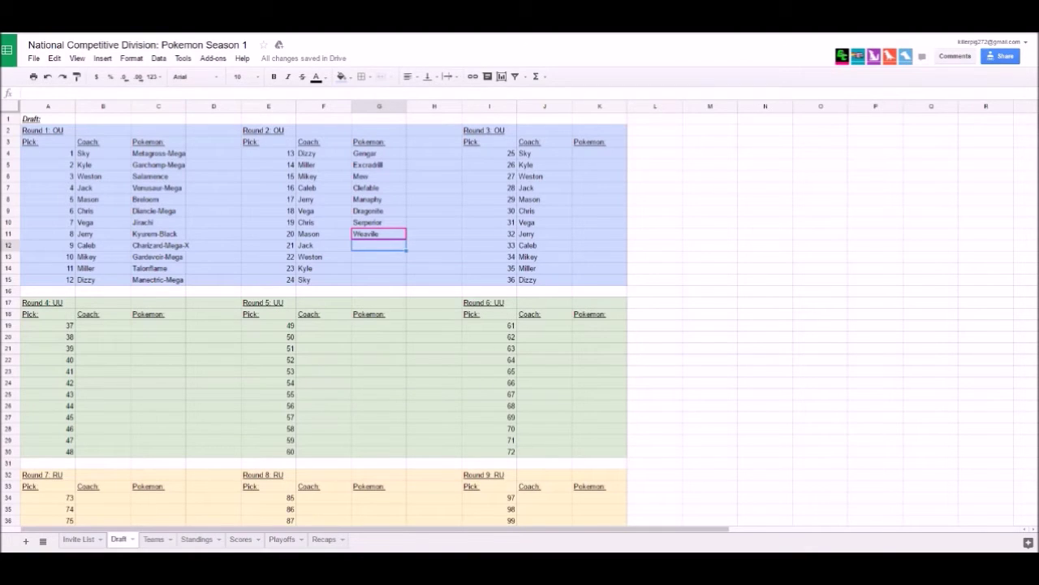
# Step: Enter Rotom Wash for pick 21 of Round 2, and browse the Pokémon Showdown teambuilder's OU and BL lists, adding Victini to the team
pyautogui.write('R')
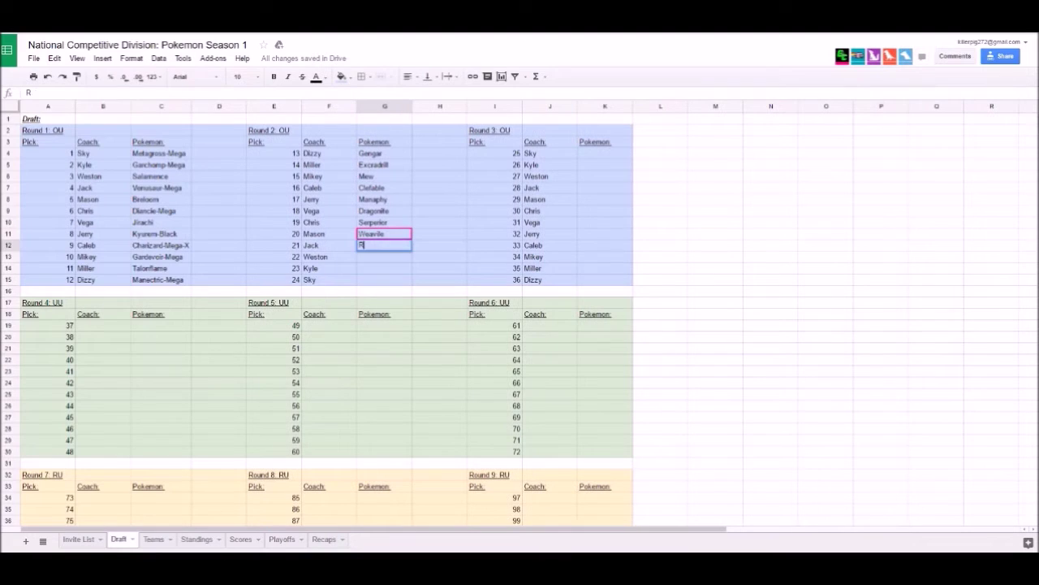
pyautogui.write('otom Wash')
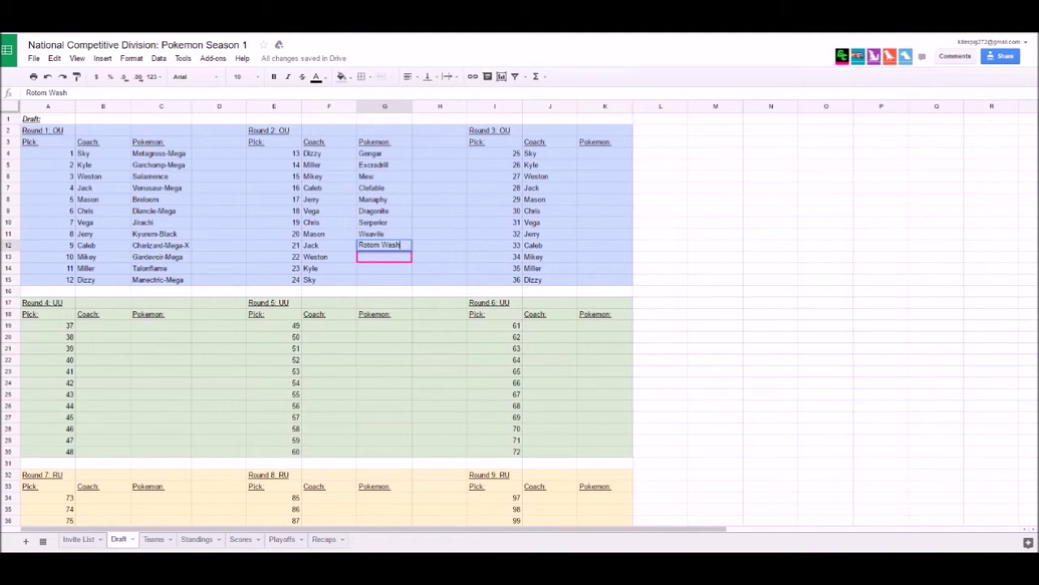
pyautogui.hotkey('alt', 'Tab')
pyautogui.scroll(-10, 170, 361)
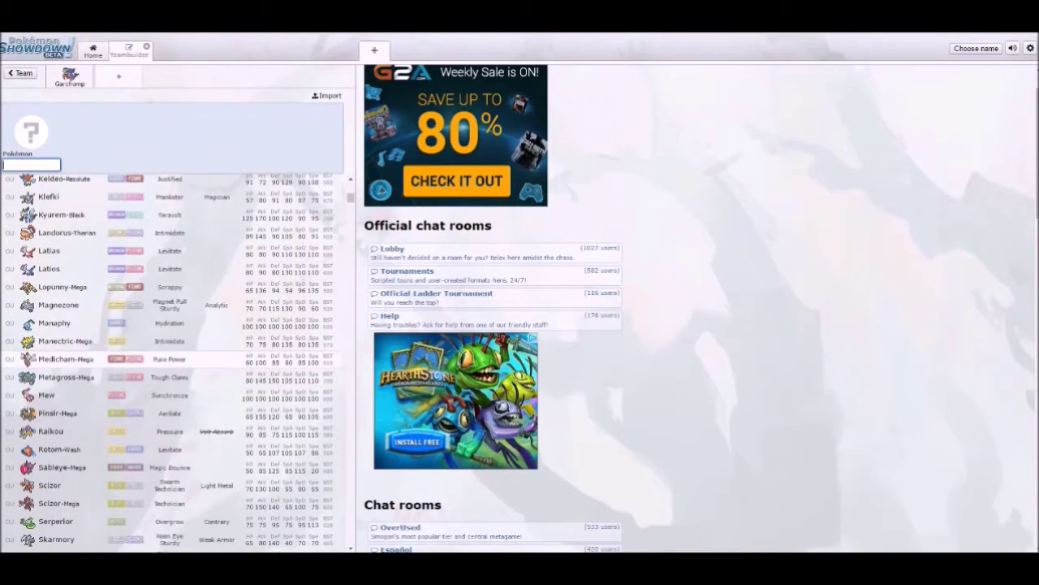
pyautogui.scroll(-15, 174, 362)
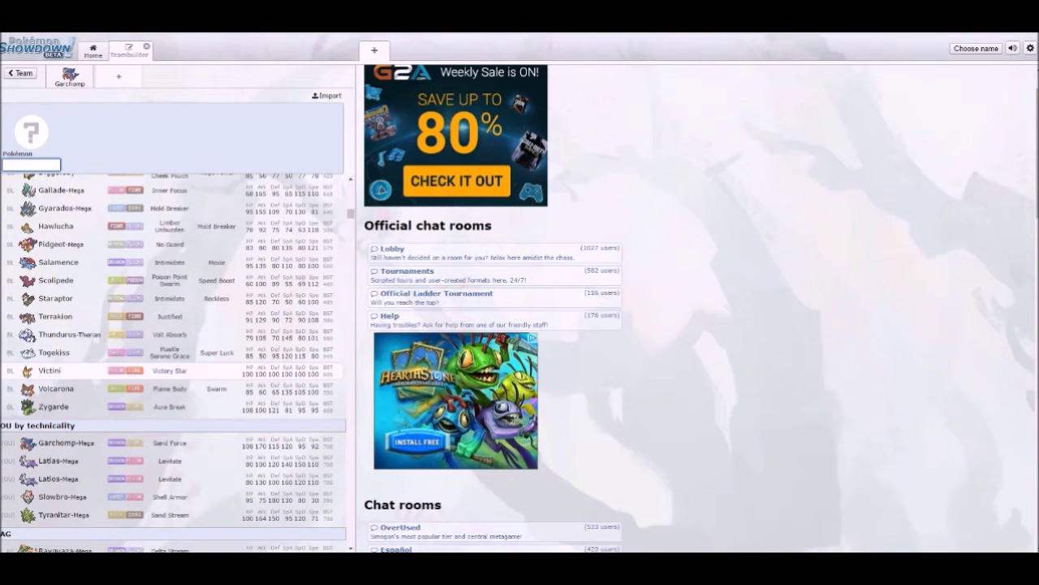
pyautogui.click(49, 370)
pyautogui.scroll(5, 53, 325)
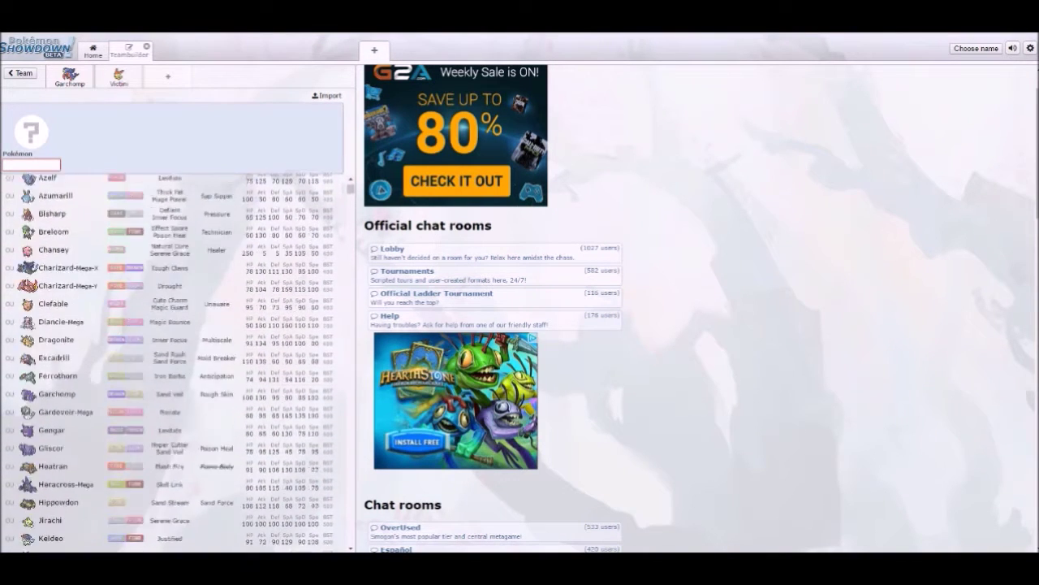
pyautogui.scroll(-1, 163, 308)
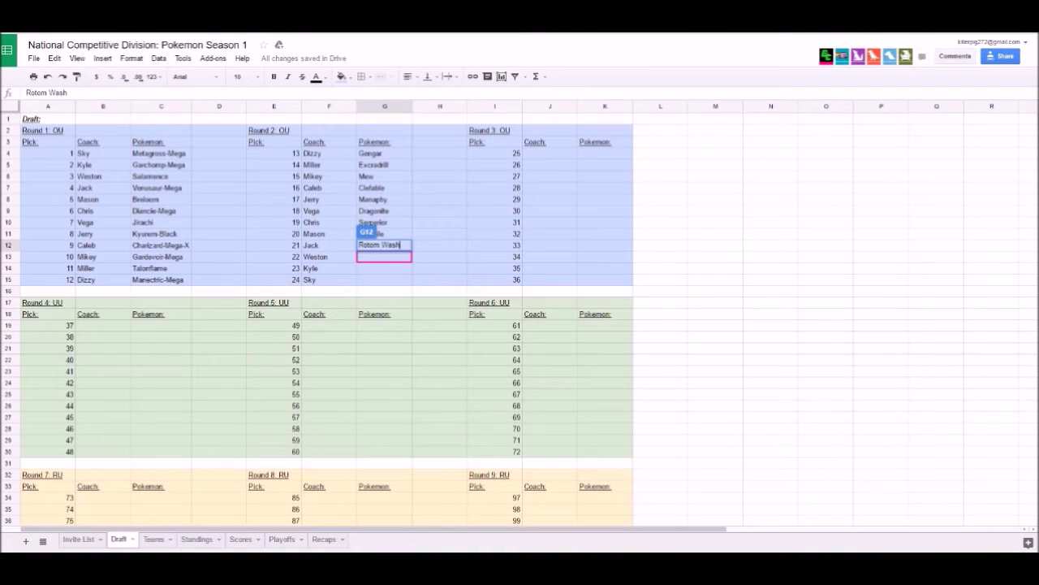
pyautogui.press('Return')
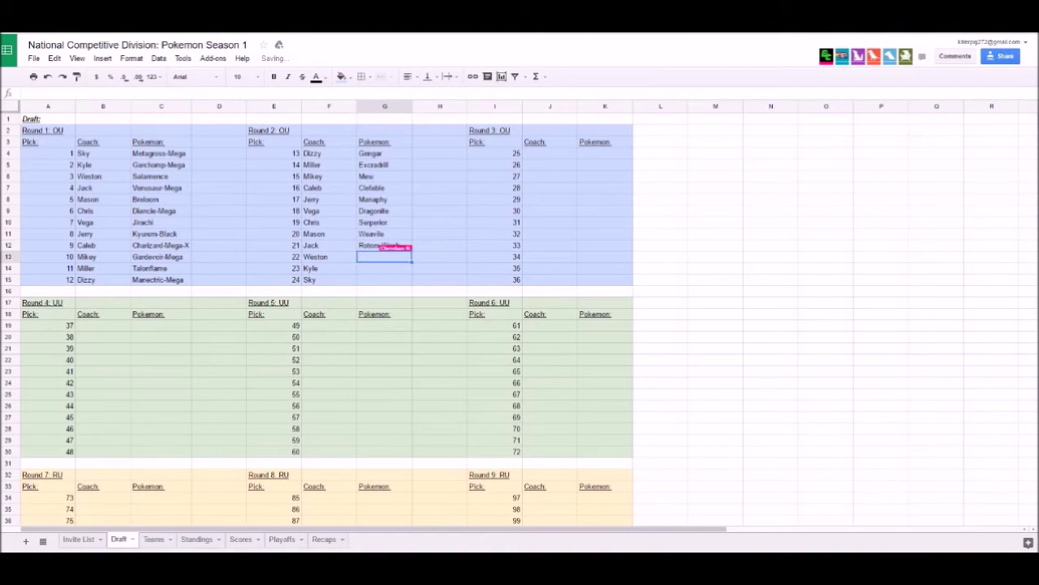
# Step: Enter Volcanion as the Pokemon for pick 22 of Round 2
pyautogui.write('Volcanio')
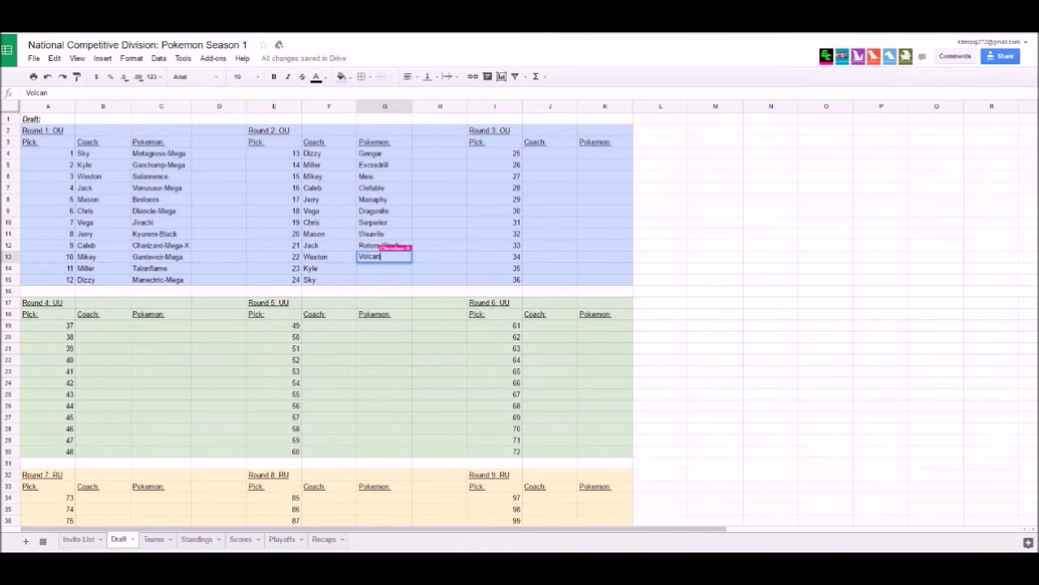
pyautogui.write('n')
pyautogui.press('Return')
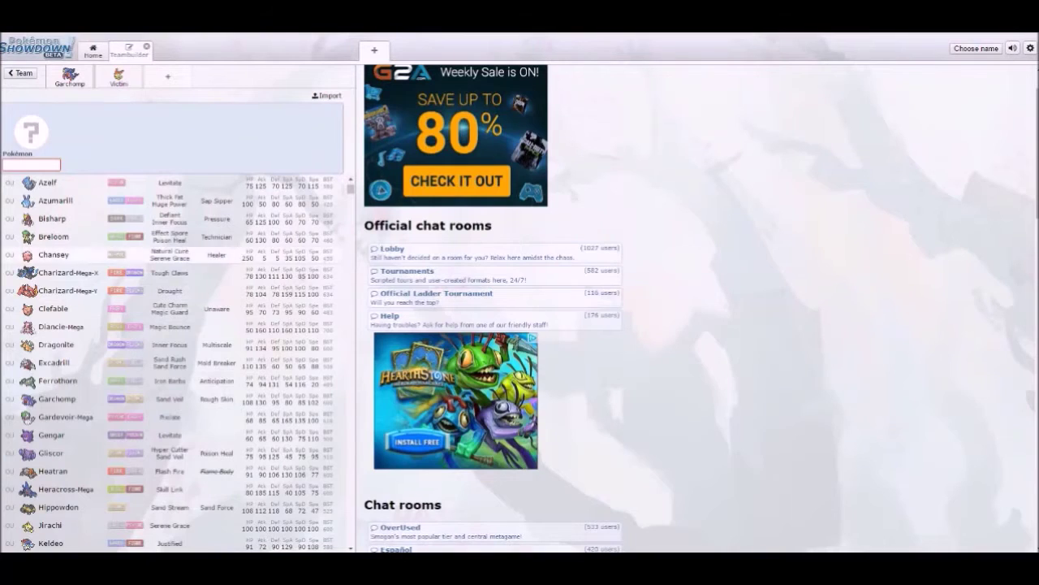
# Step: Consult the OU and BL lists in the Pokémon Showdown teambuilder, and enter Victini for pick 23 of Round 2 in the Google Sheets draft
pyautogui.scroll(-2, 171, 363)
pyautogui.scroll(-10, 172, 363)
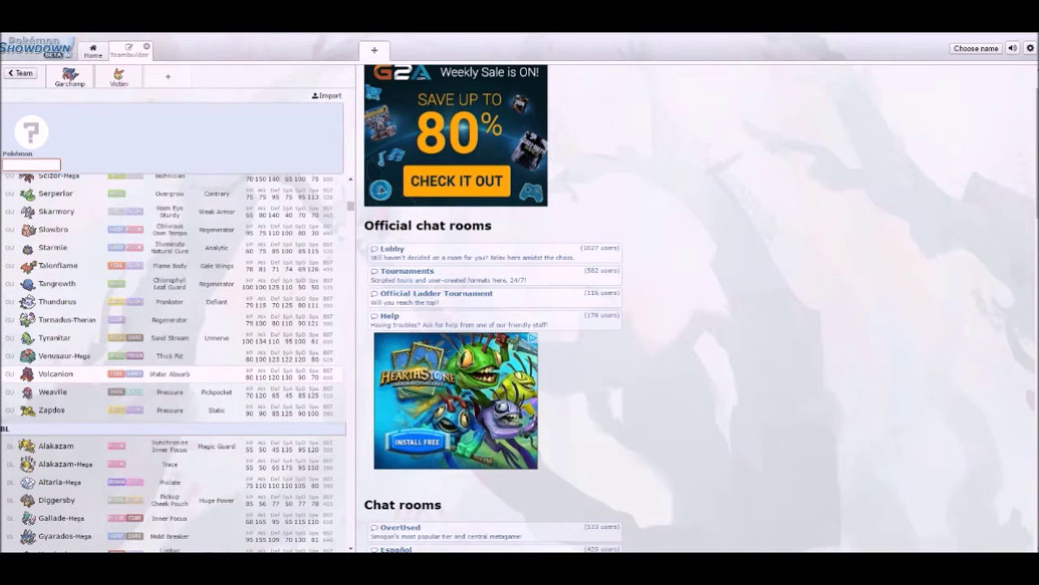
pyautogui.scroll(-3, 171, 363)
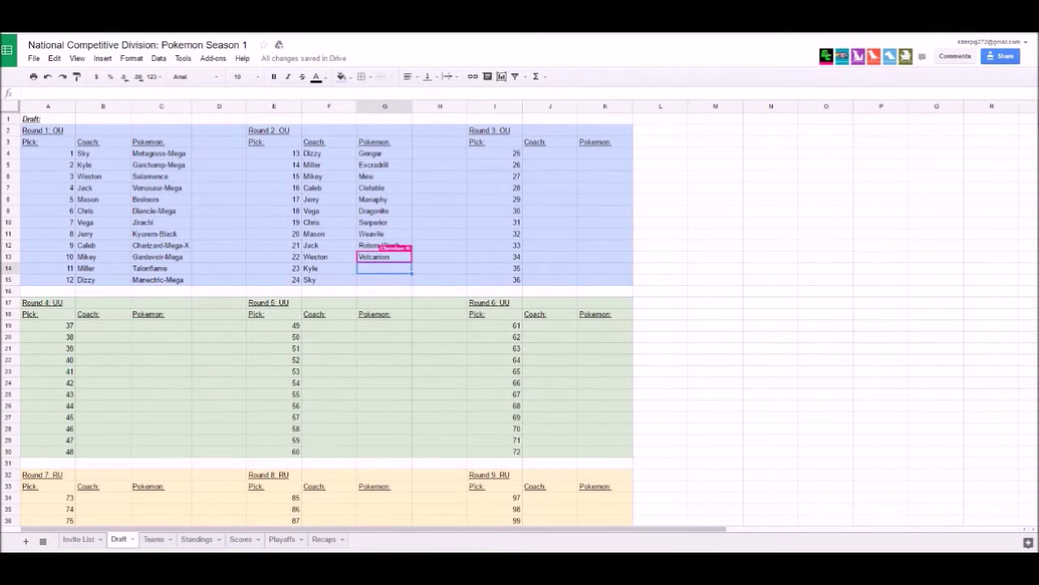
pyautogui.write('Victini')
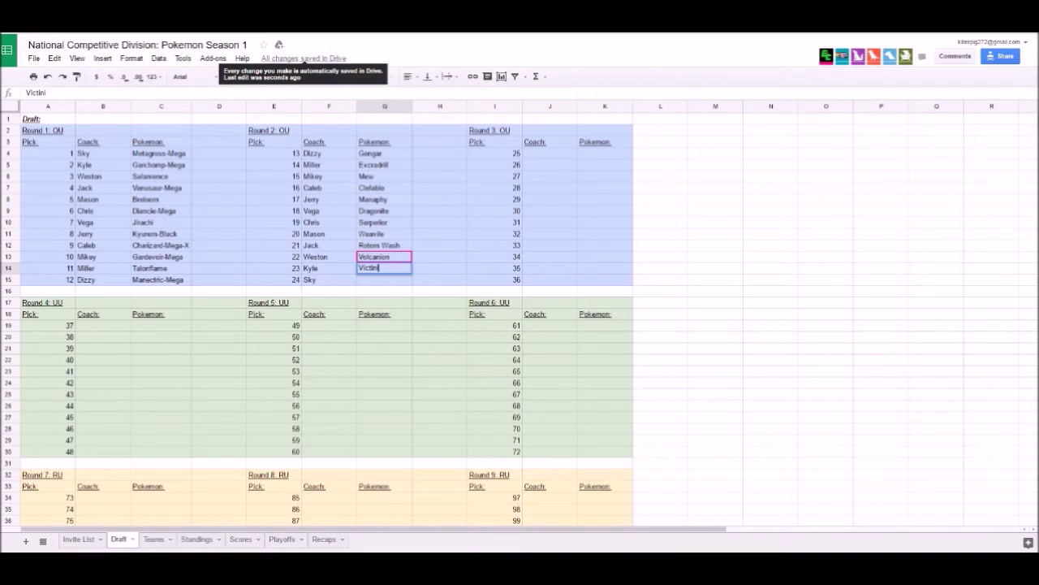
pyautogui.press('Return')
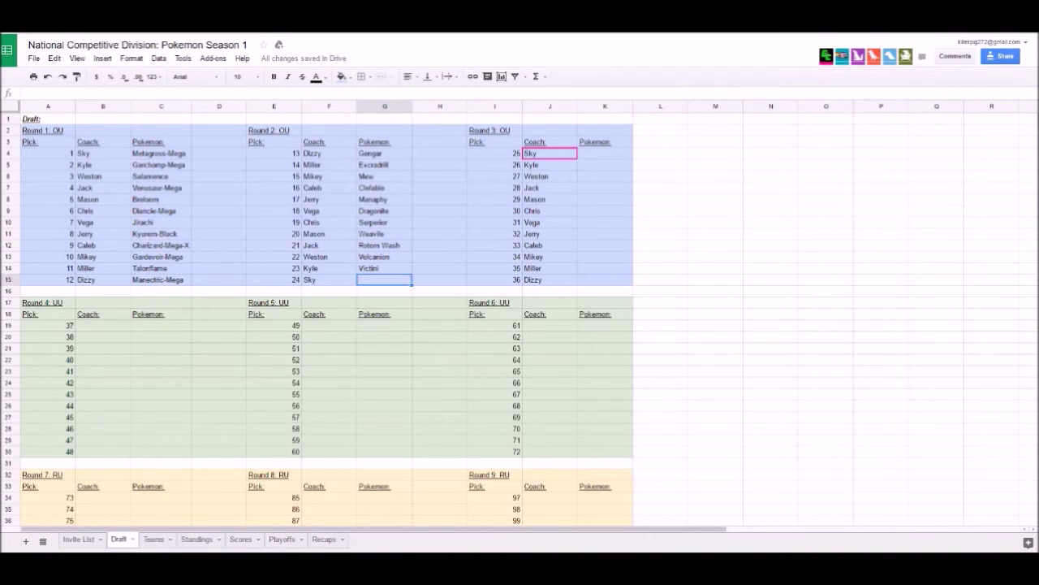
# Step: Enter Amoonguss for pick 24 of Round 2, and look through the BL and OU lists in the Pokémon Showdown teambuilder
pyautogui.write('Amoonguus')
pyautogui.hotkey('alt', 'Tab')
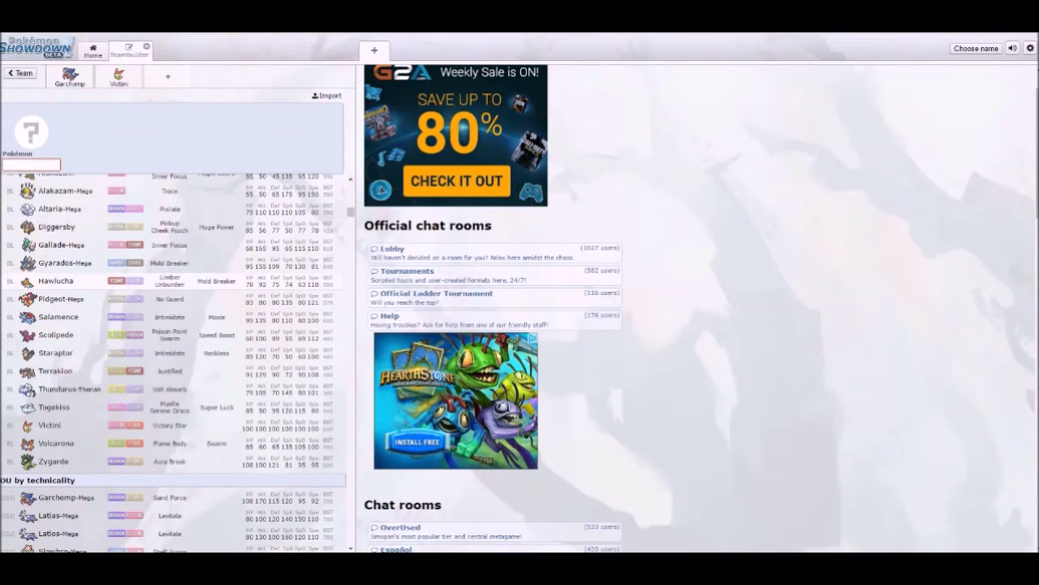
pyautogui.scroll(-2, 174, 362)
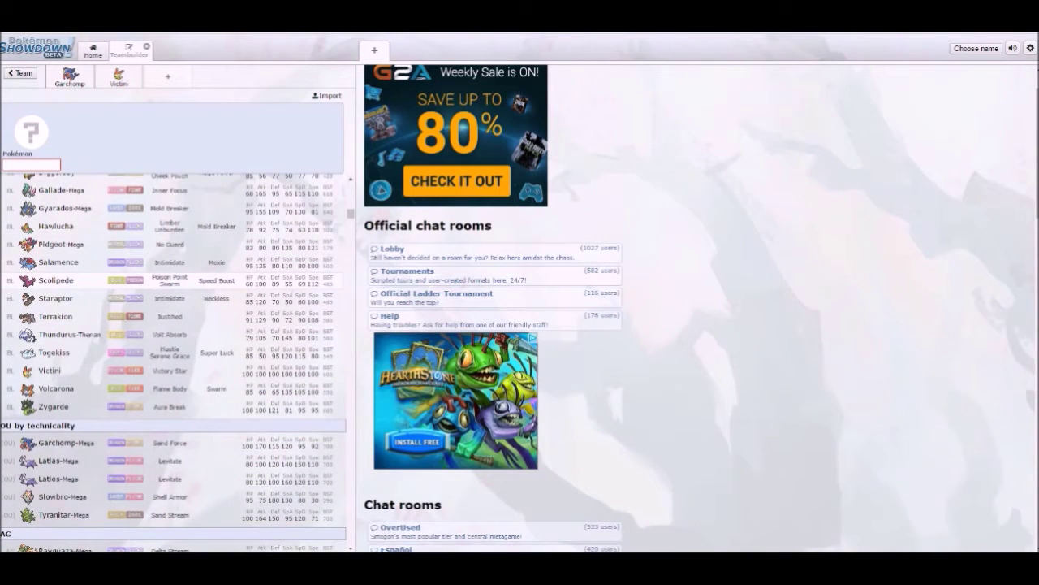
pyautogui.scroll(5, 49, 286)
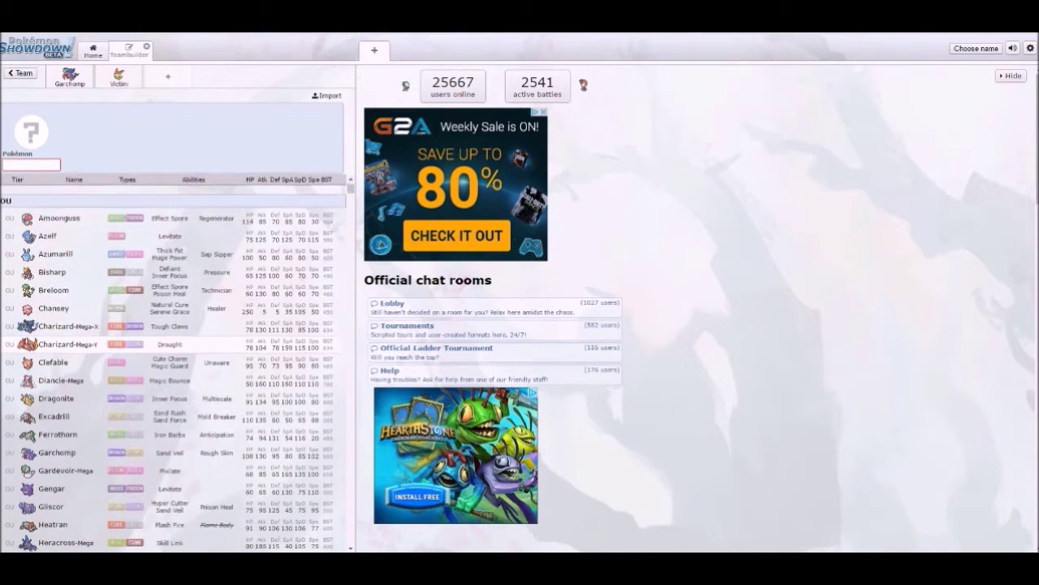
pyautogui.scroll(-1, 49, 345)
pyautogui.scroll(-1, 49, 345)
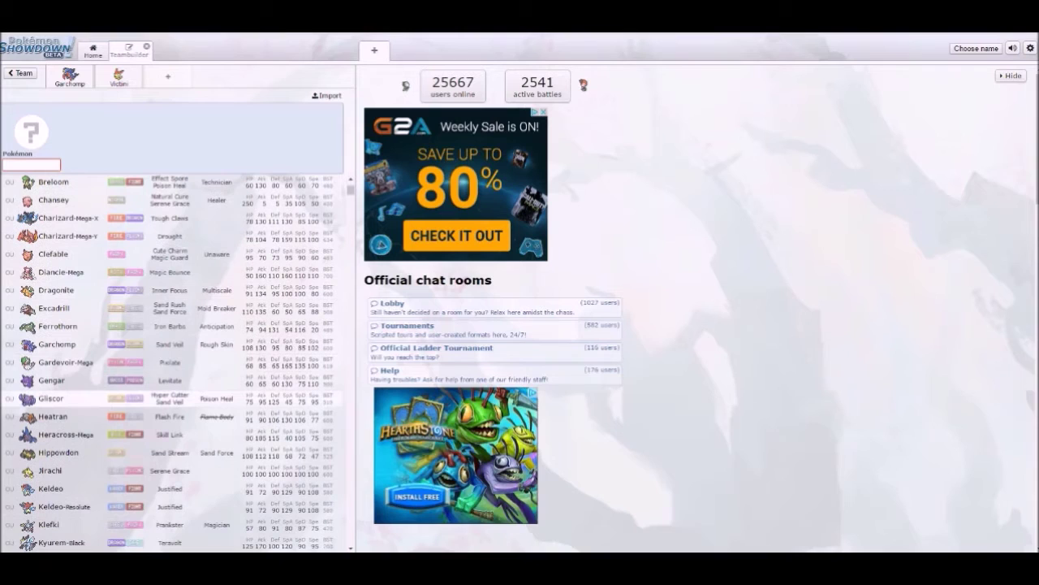
pyautogui.scroll(-1, 49, 398)
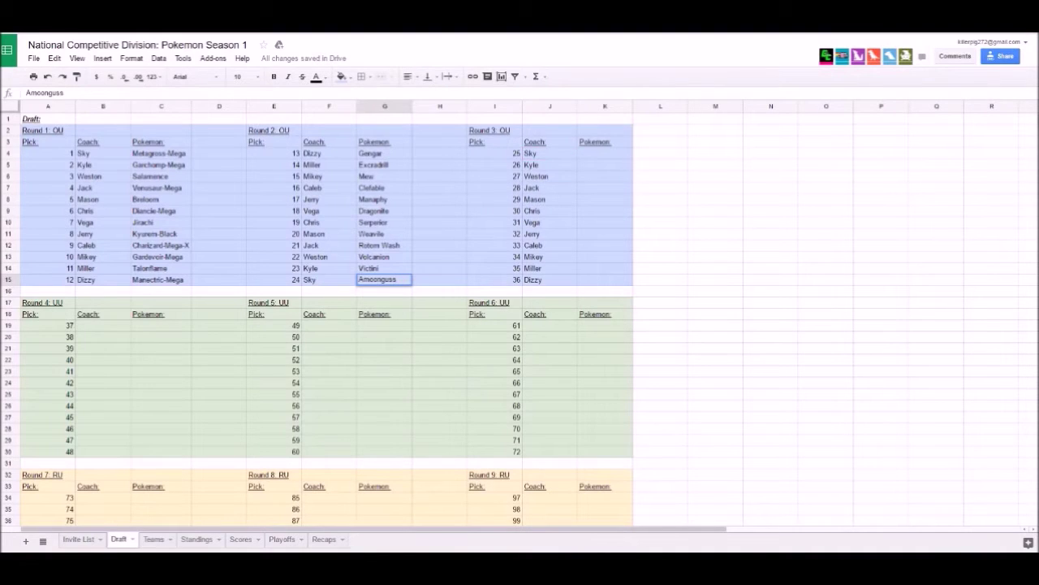
# Step: Enter Tyranitar as the Pokemon for pick 25 of Round 3 in the Google Sheets draft
pyautogui.click(604, 152)
pyautogui.write('Tyranitar')
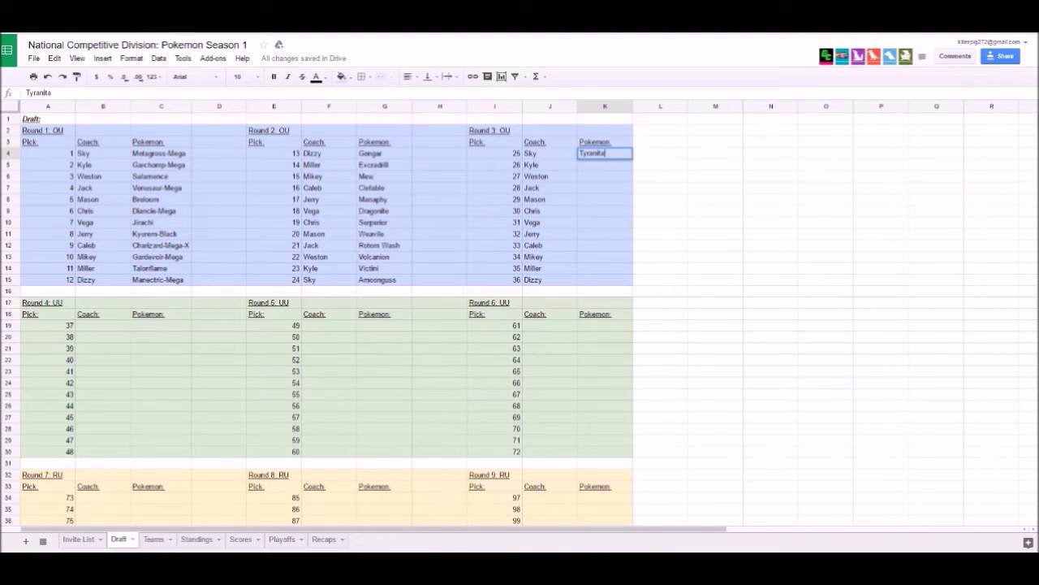
pyautogui.press('Return')
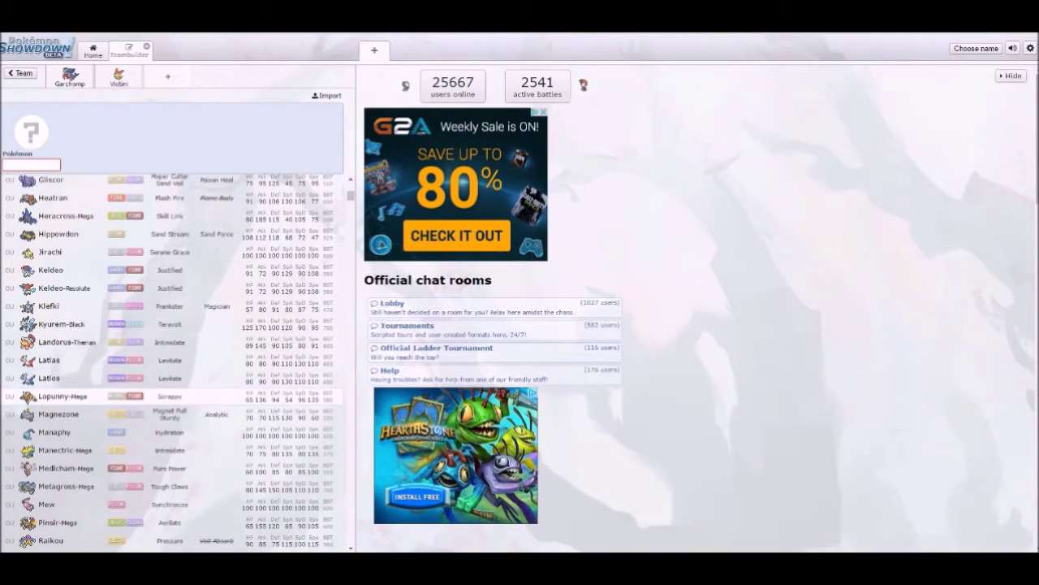
# Step: Consult the OU and BL lists in the Pokémon Showdown teambuilder, and enter Tangrowth for pick 26 of Round 3 in the Google Sheets draft
pyautogui.scroll(-3, 170, 395)
pyautogui.scroll(-2, 171, 394)
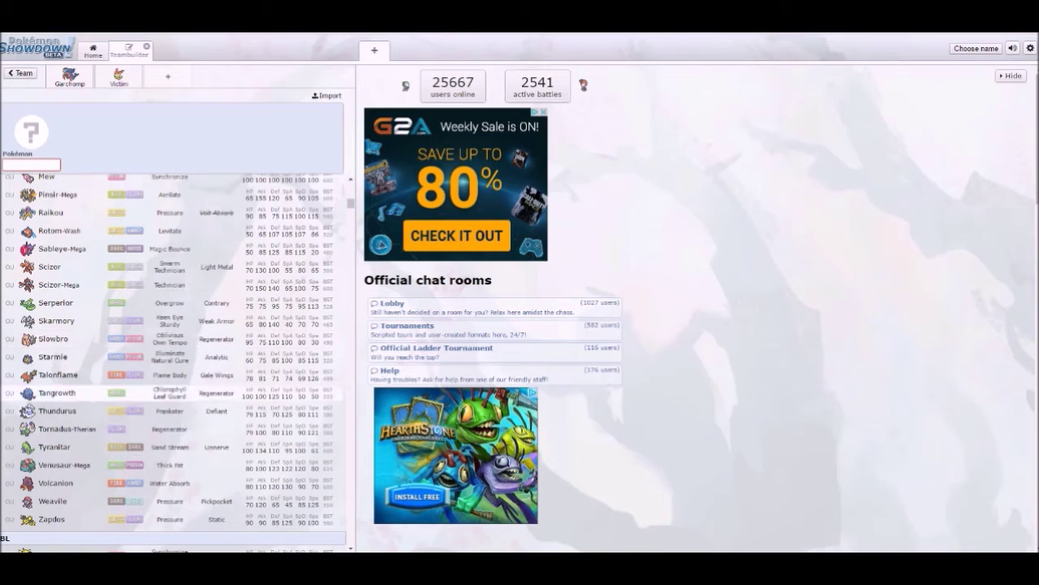
pyautogui.scroll(-3, 171, 398)
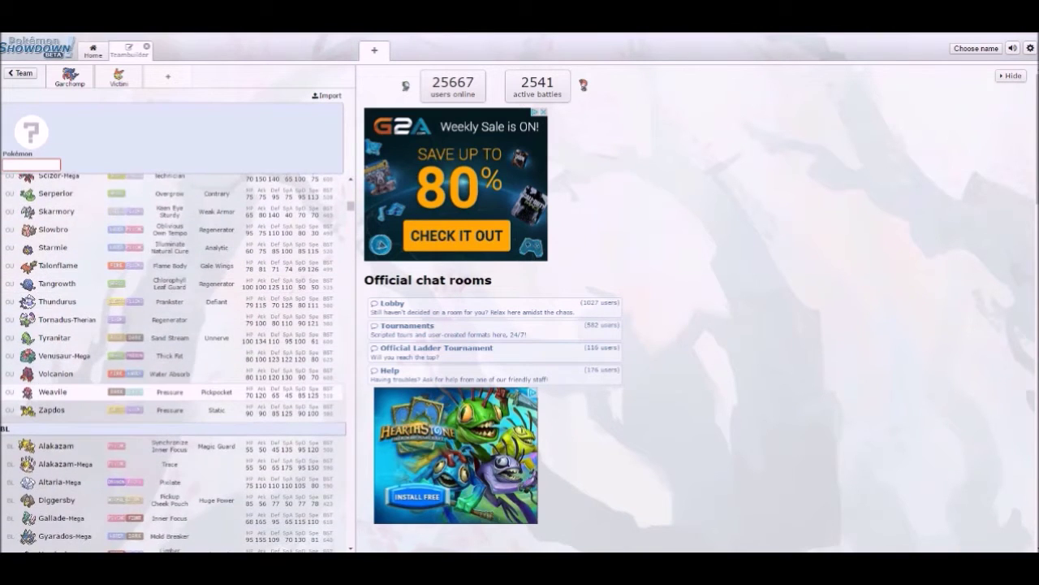
pyautogui.scroll(-2, 170, 420)
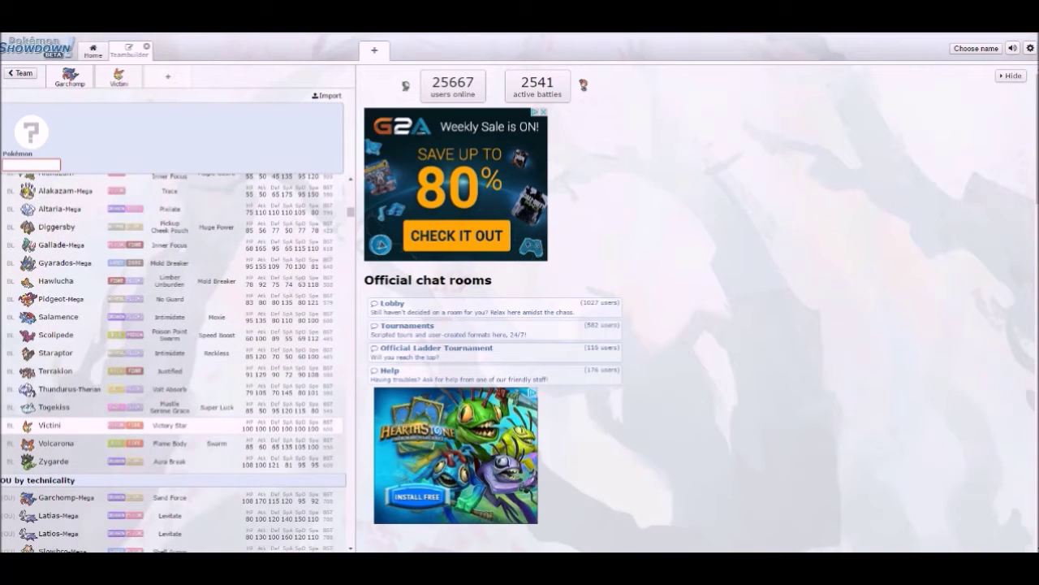
pyautogui.scroll(3, 170, 424)
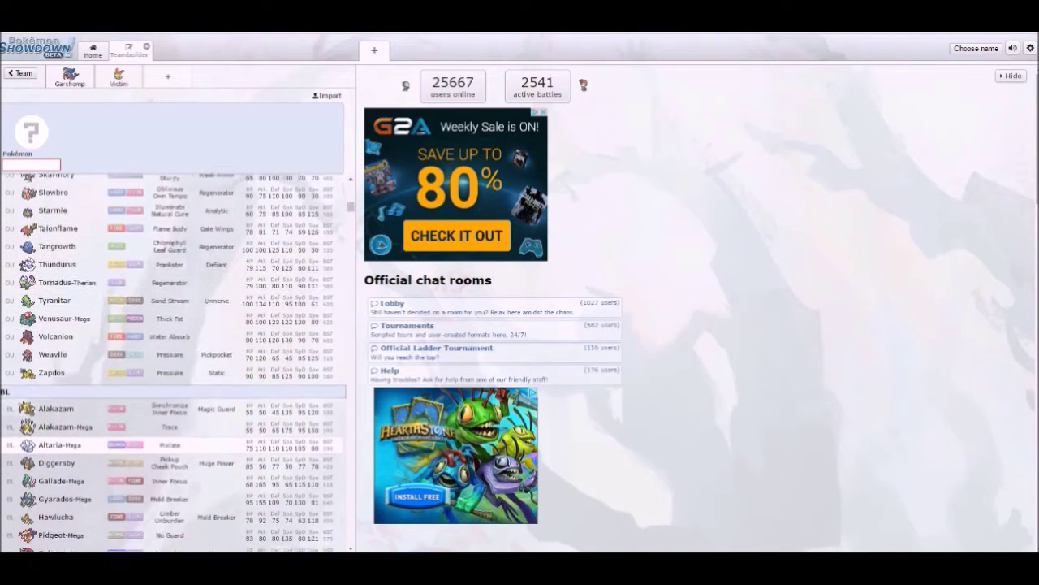
pyautogui.scroll(1, 171, 445)
pyautogui.scroll(1, 171, 428)
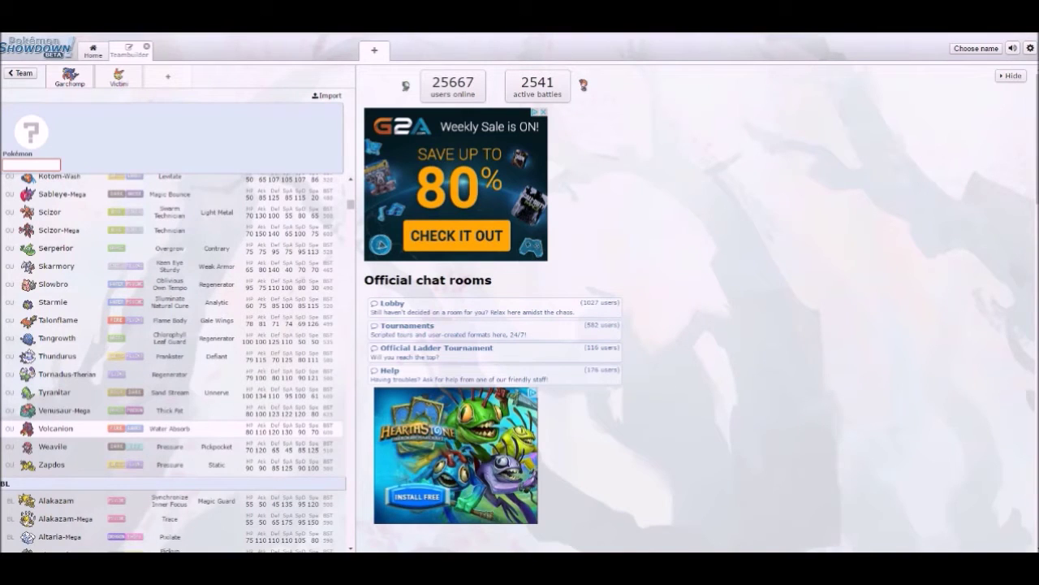
pyautogui.scroll(1, 171, 428)
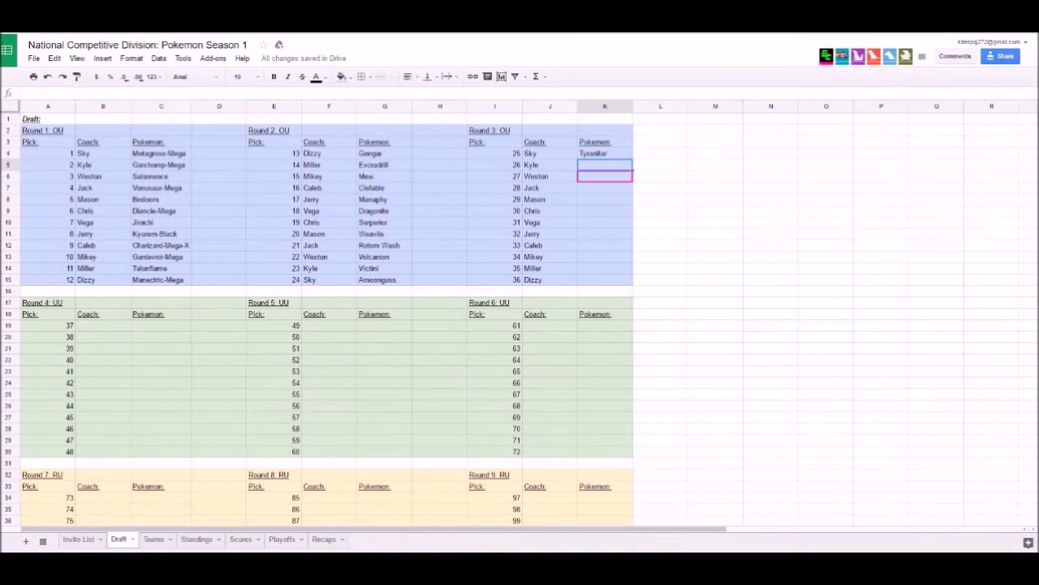
pyautogui.write('Tangrowth')
pyautogui.press('Return')
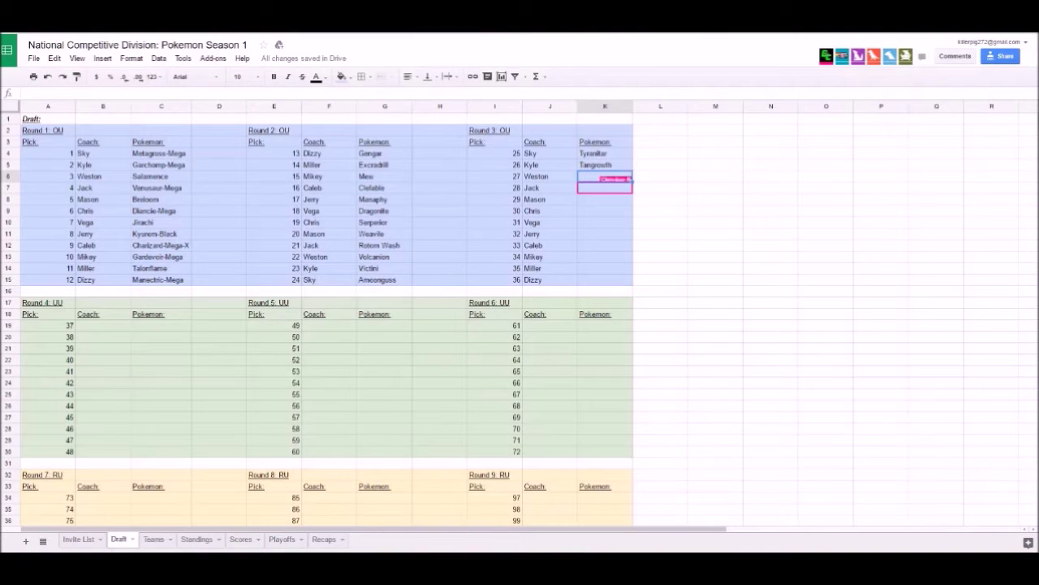
# Step: Enter chansey for pick 27 and Gliscor for pick 28 of Round 3
pyautogui.write('chansey')
pyautogui.press('Return')
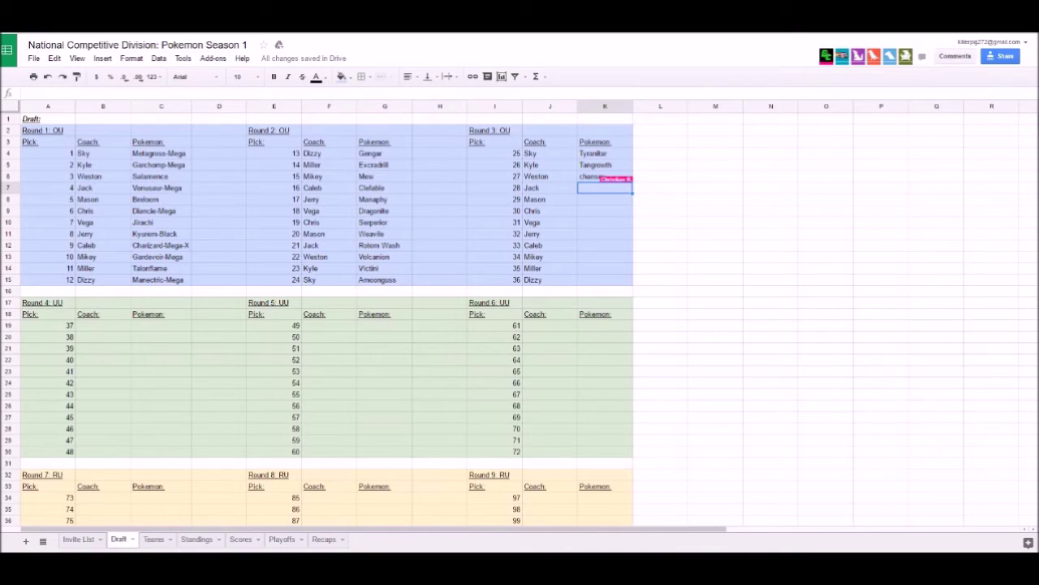
pyautogui.write('Gliscor')
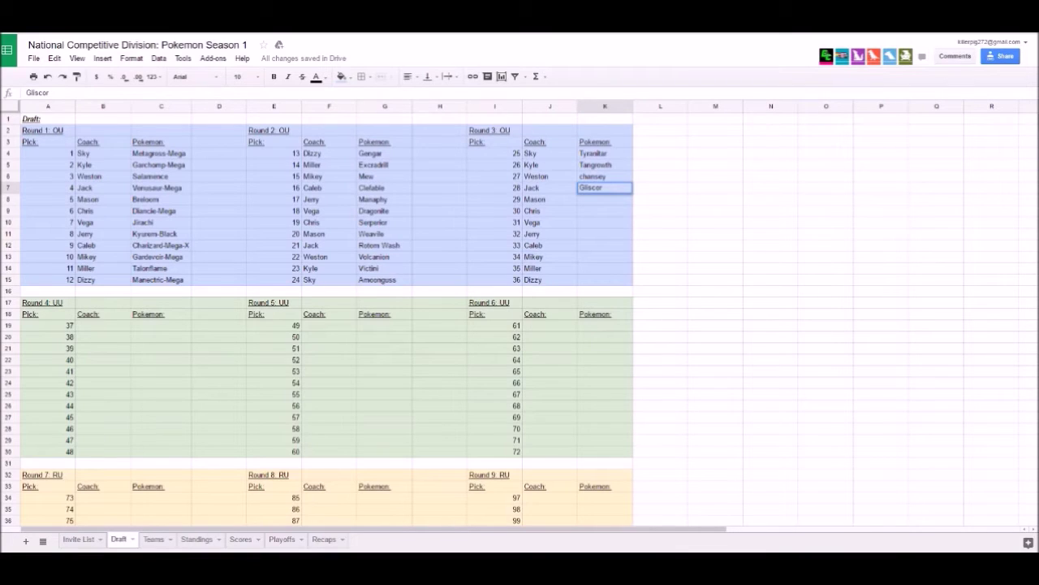
pyautogui.click(660, 347)
pyautogui.click(660, 303)
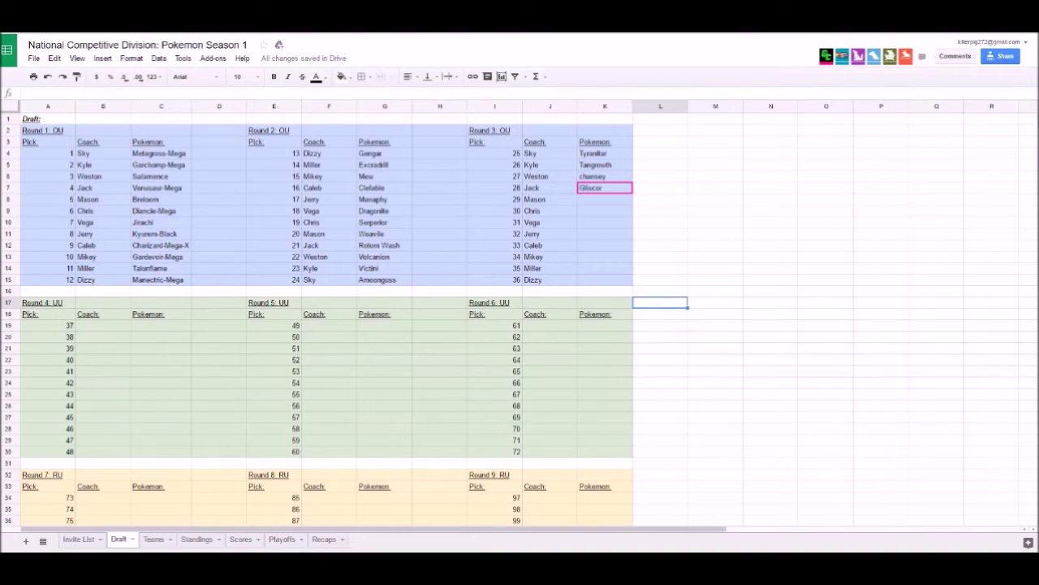
# Step: Enter Slowbro for pick 29 and Hippowdown for pick 30 of Round 3
pyautogui.click(605, 199)
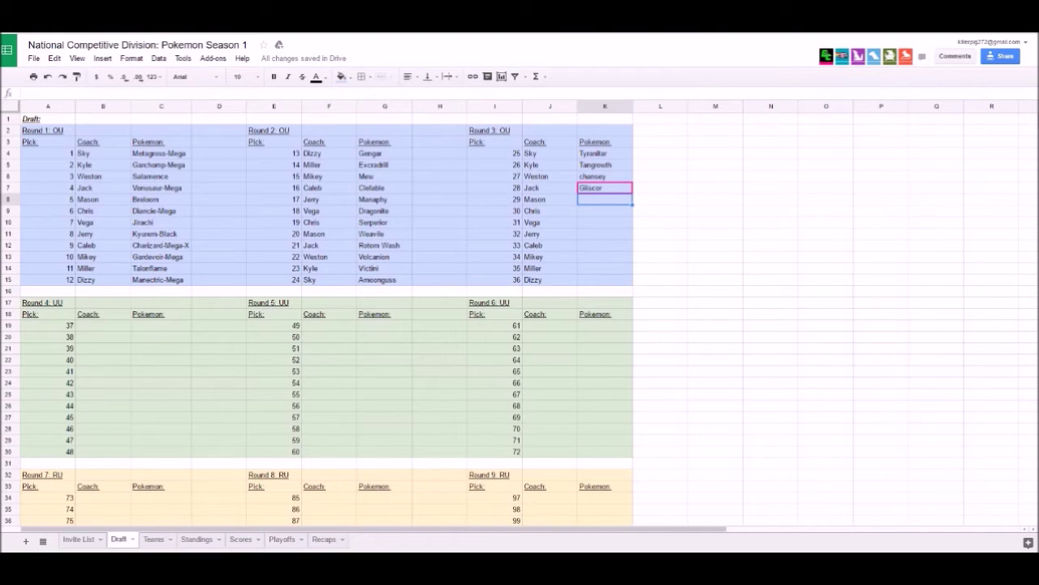
pyautogui.write('Slowbr')
pyautogui.press('Return')
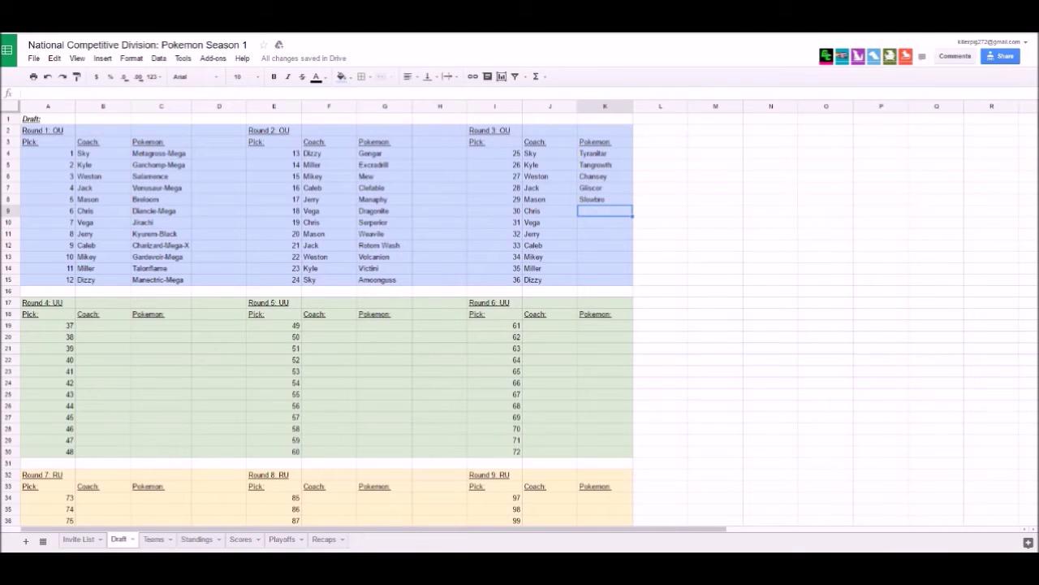
pyautogui.write('Hippowndown')
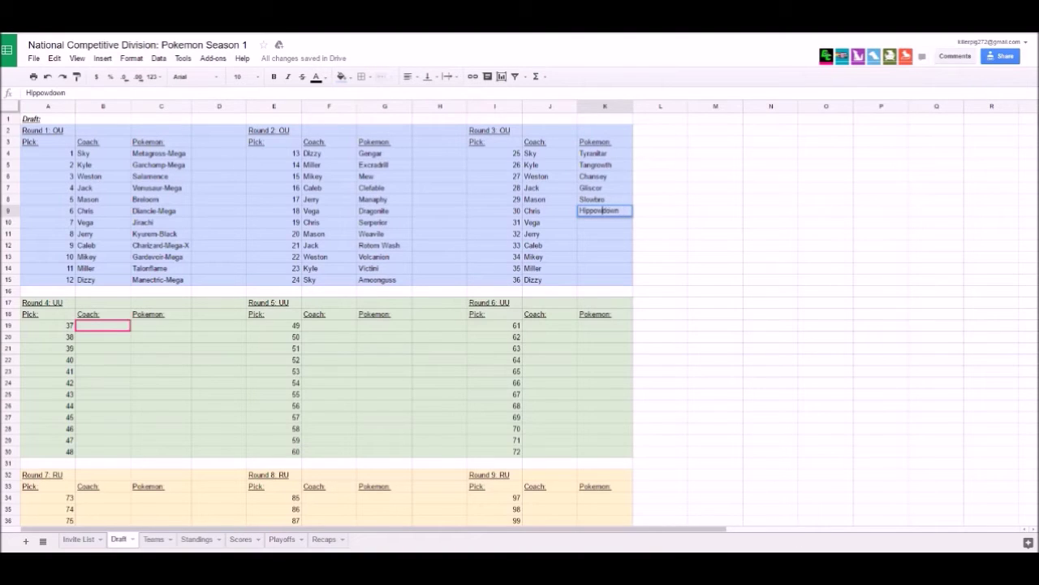
pyautogui.press('Return')
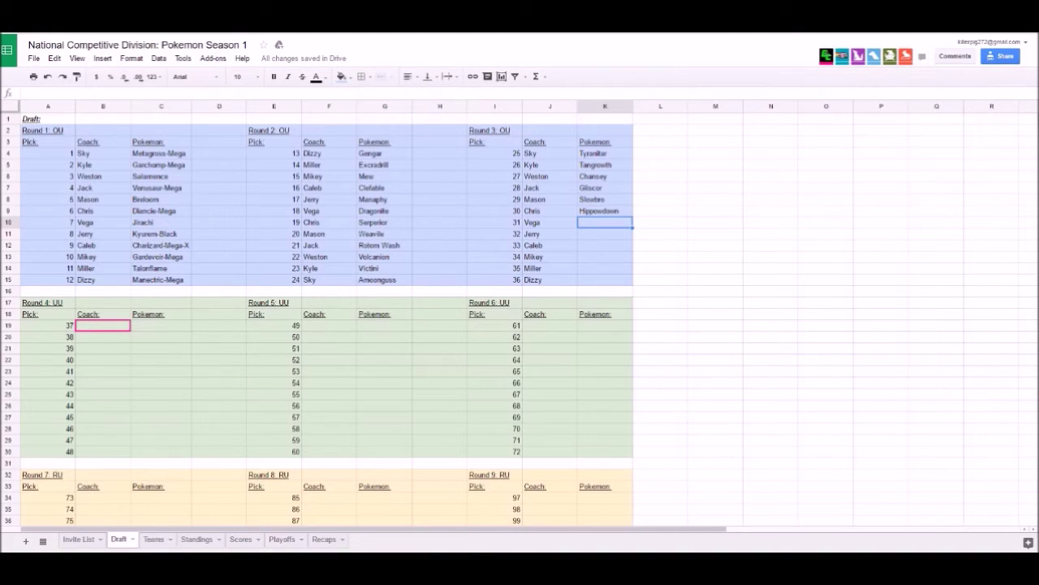
# Step: Enter (NU) Mega Aerodactyl for pick 31 of Round 3, and widen column K to fit the entry
pyautogui.write('(NU) Mega')
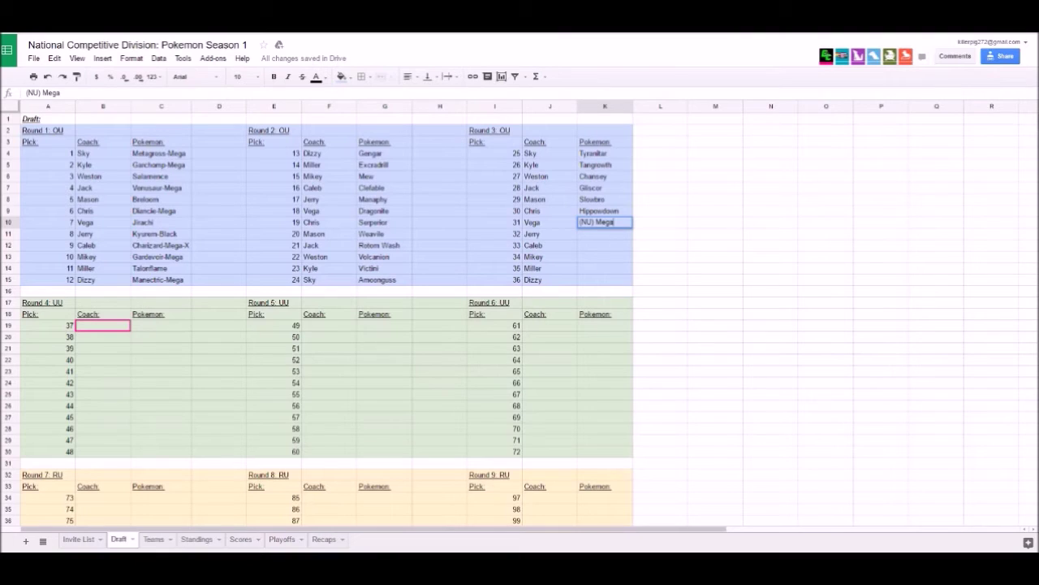
pyautogui.write(' Aero')
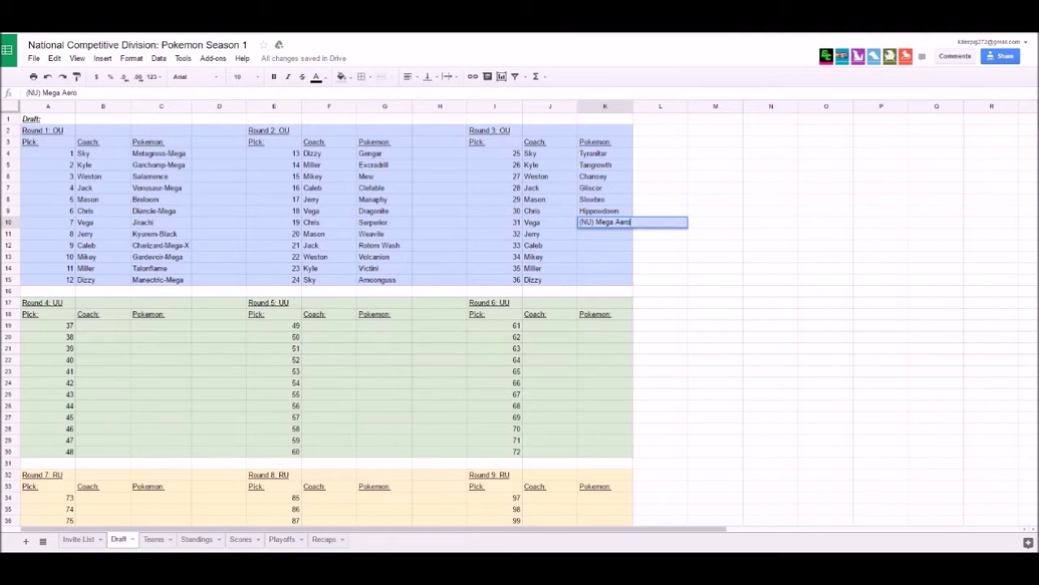
pyautogui.write('dactyl')
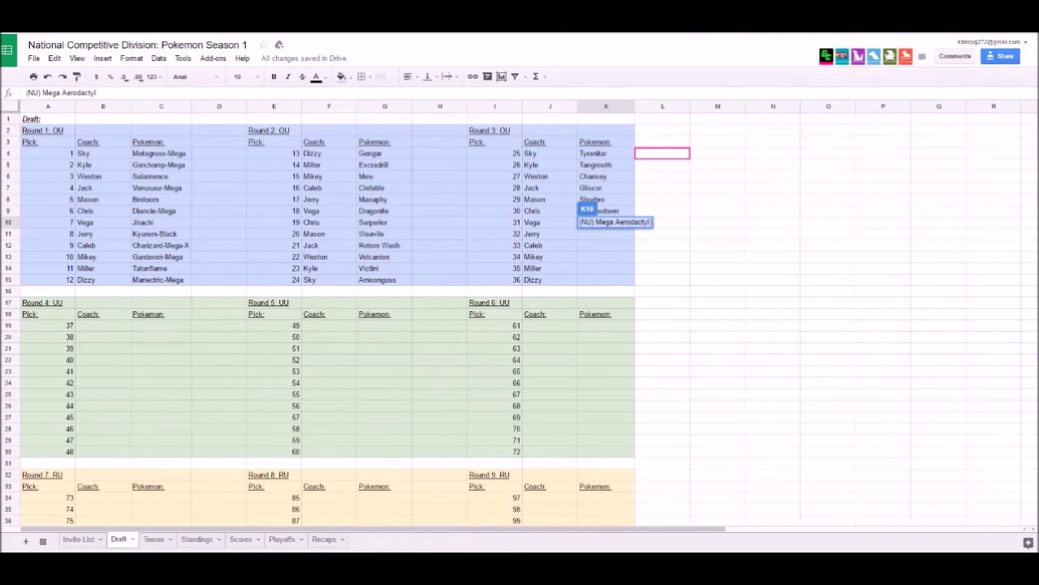
pyautogui.press('Return')
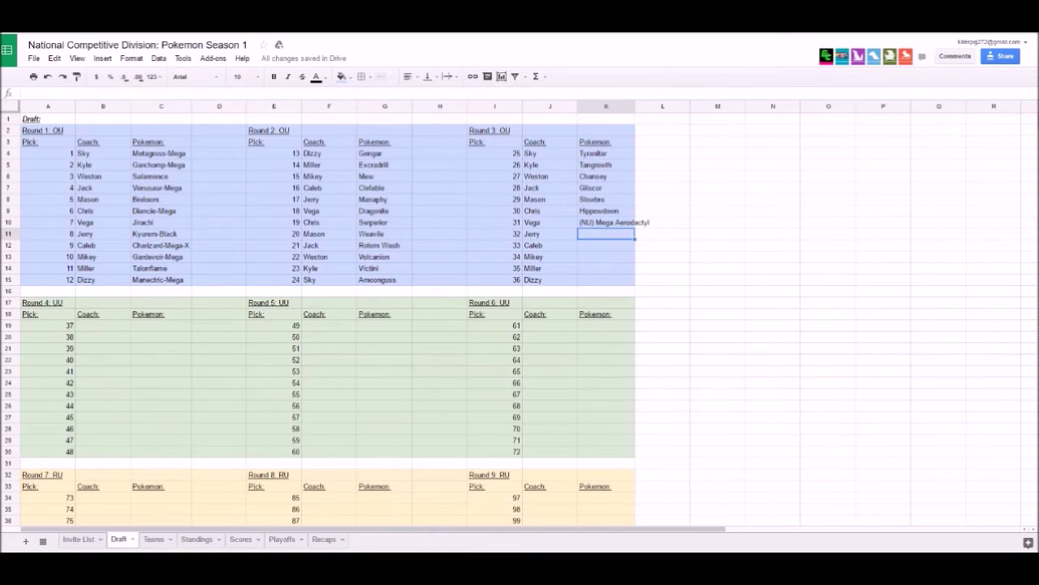
pyautogui.moveTo(635, 107); pyautogui.dragTo(654, 106)
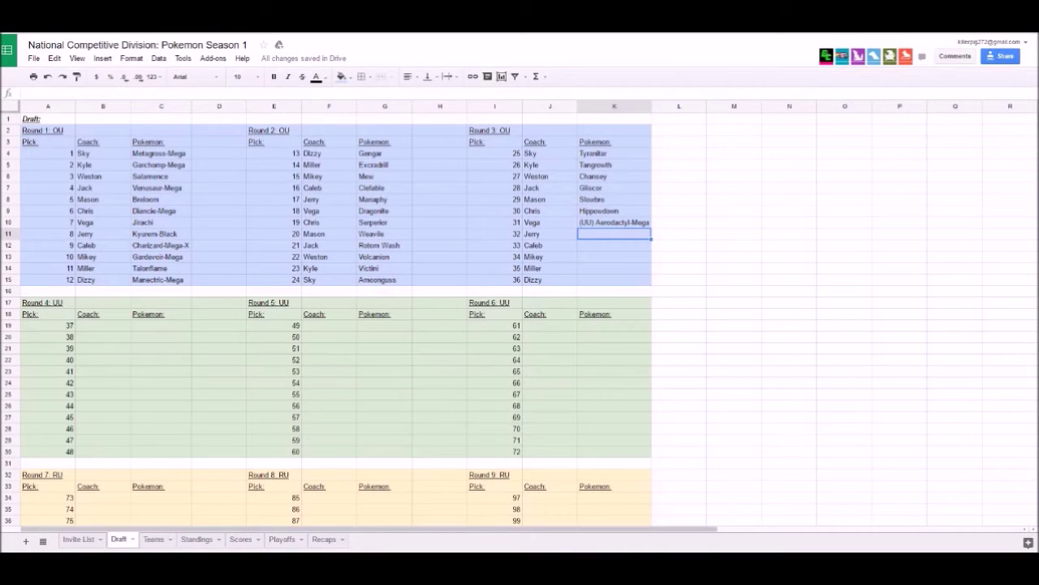
# Step: Enter Ferrothorn for pick 32 and Toradus-T for pick 33 of Round 3
pyautogui.write('Ferr')
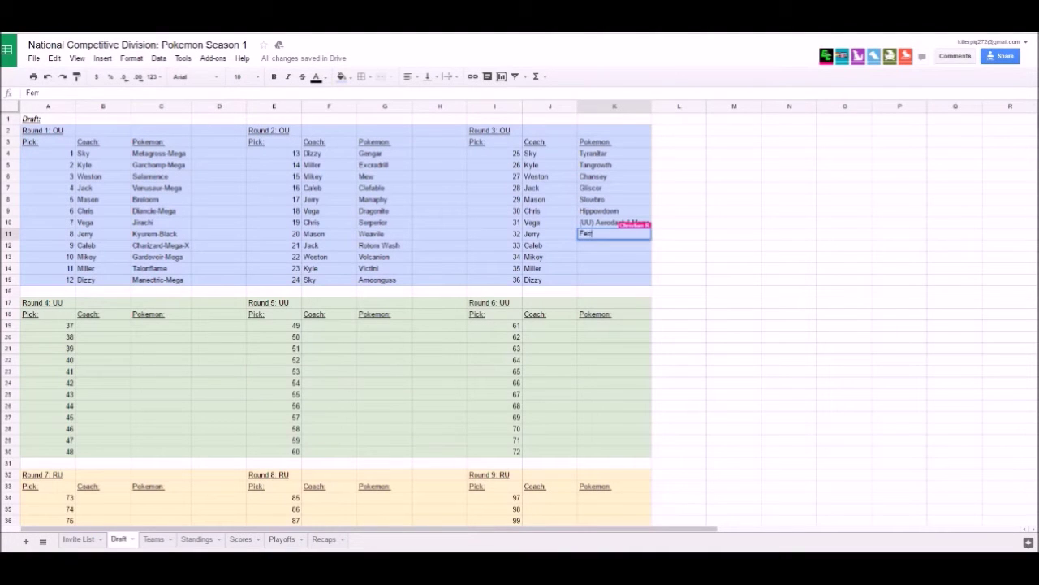
pyautogui.write('othorn')
pyautogui.press('Return')
pyautogui.write('Toran')
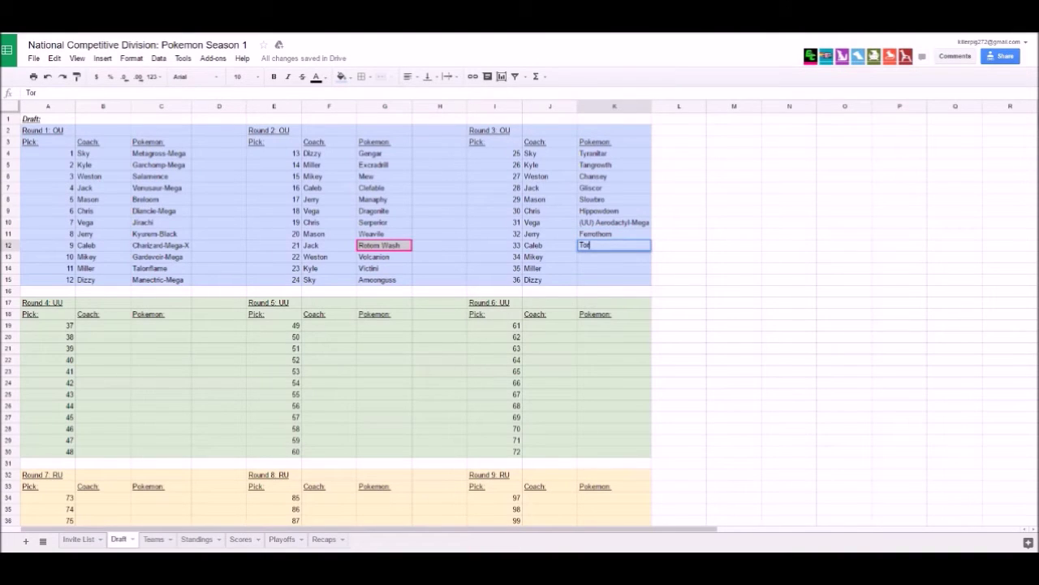
pyautogui.write('dus-T')
pyautogui.press('Return')
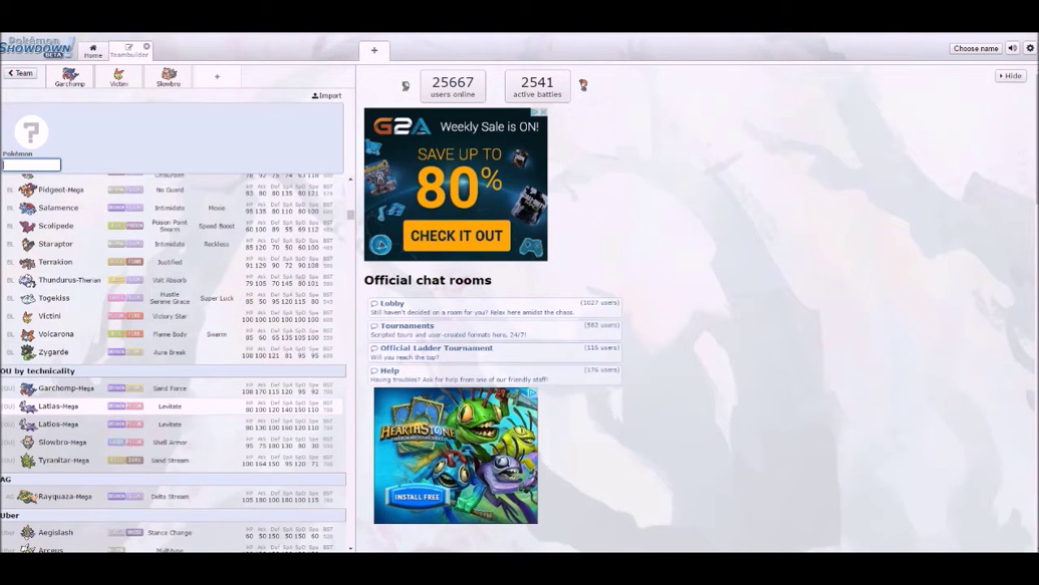
# Step: Look through the OU and BL lists in the Pokémon Showdown teambuilder, and enter latios for pick 34 of Round 3 in the Google Sheets draft
pyautogui.scroll(3, 171, 406)
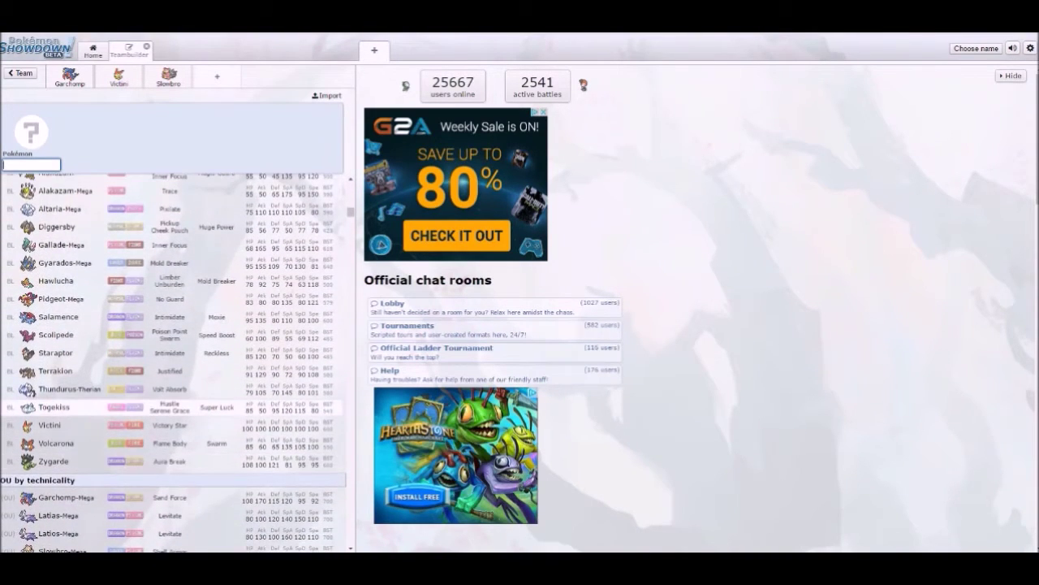
pyautogui.scroll(6, 171, 365)
pyautogui.scroll(5, 173, 362)
pyautogui.scroll(-9, 173, 363)
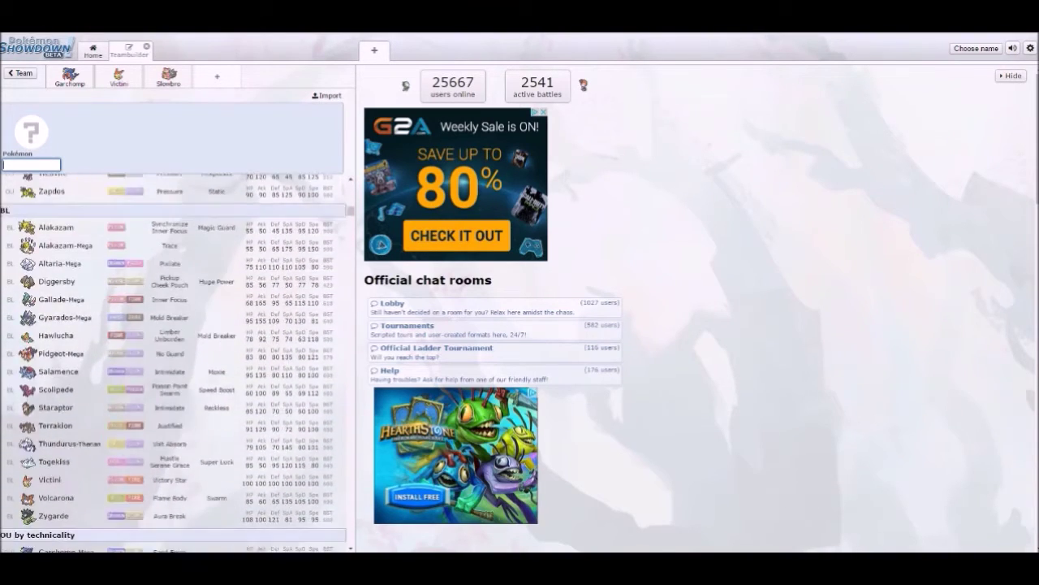
pyautogui.scroll(-6, 174, 362)
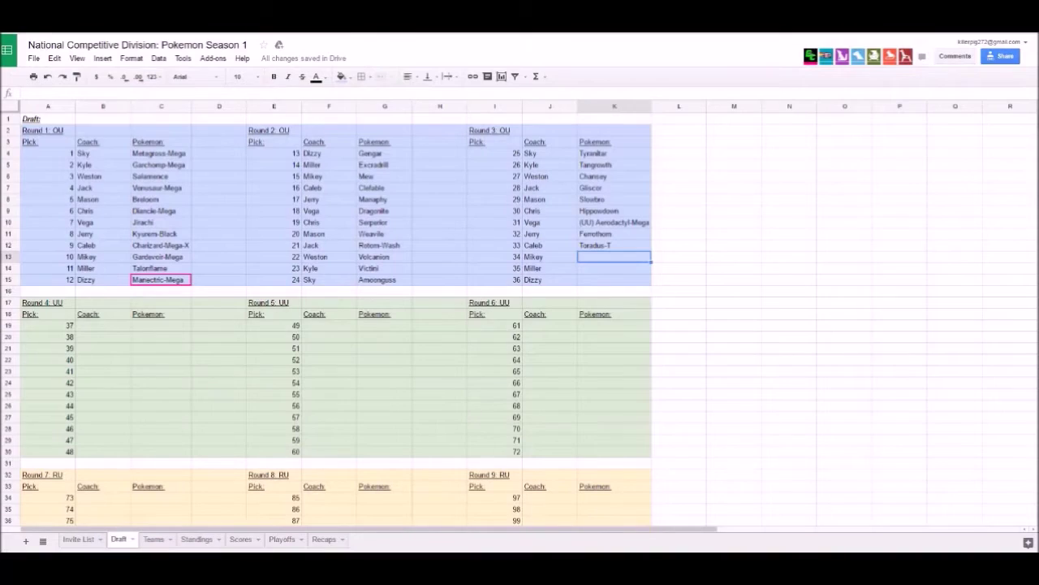
pyautogui.write('latios')
pyautogui.press('Return')
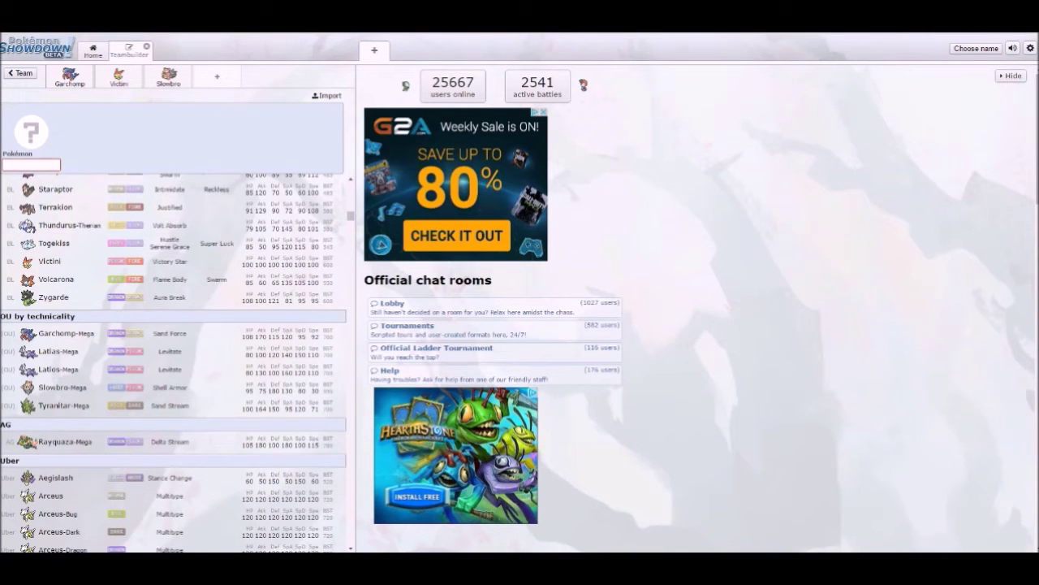
# Step: After checking the Pokémon Showdown teambuilder lists, enter (UU) Goodra for pick 35 and Azumarill for pick 36 of Round 3 in the Google Sheets draft
pyautogui.scroll(-10, 174, 367)
pyautogui.scroll(10, 175, 367)
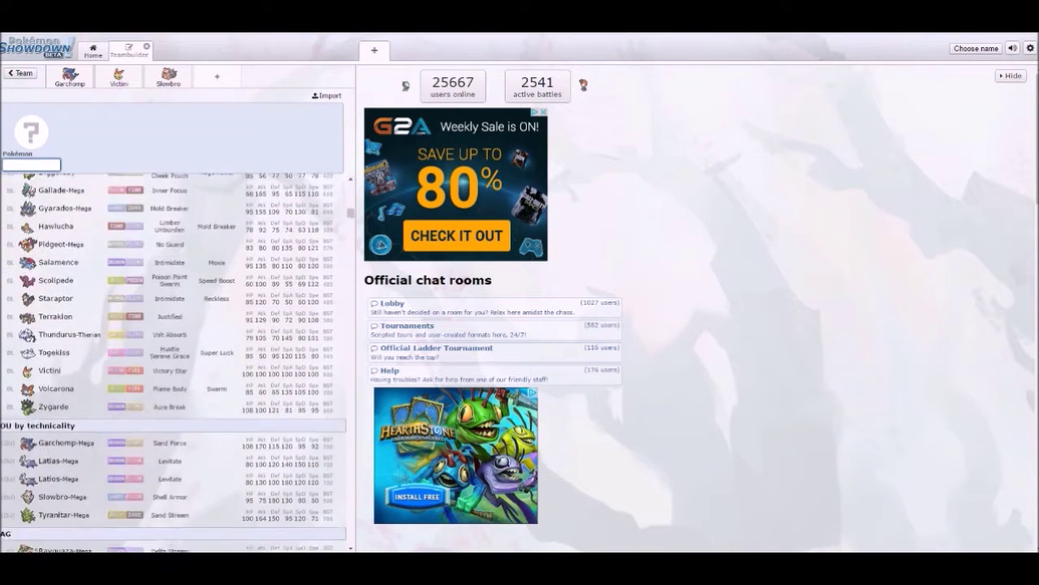
pyautogui.scroll(4, 174, 367)
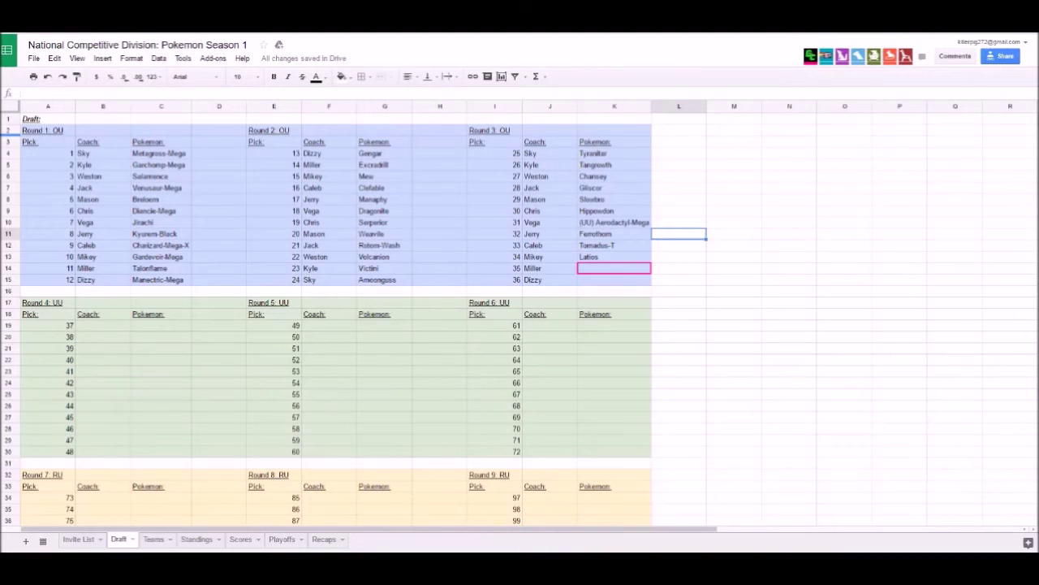
pyautogui.write('(UU) ')
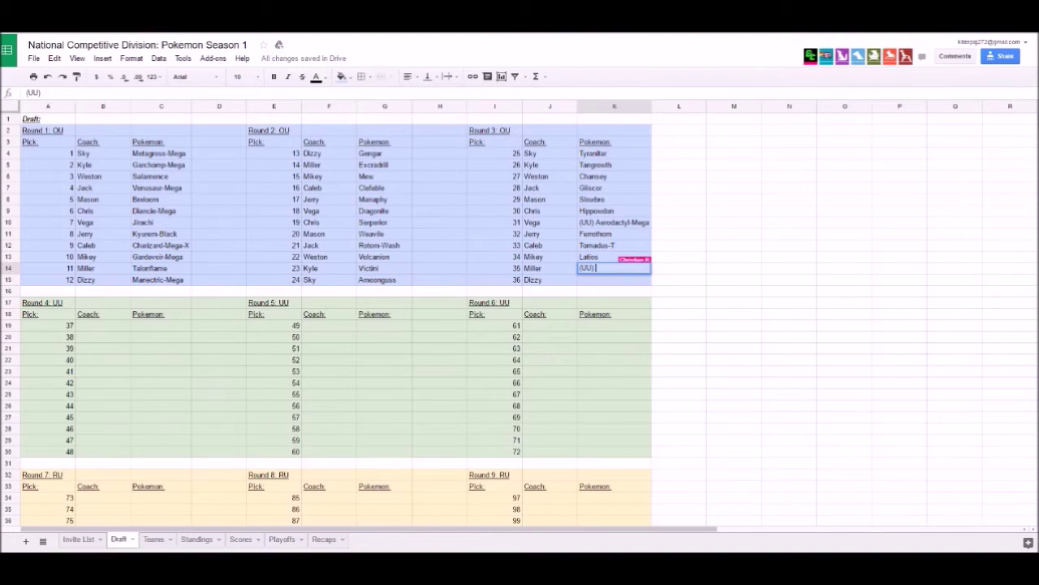
pyautogui.write('Goodra')
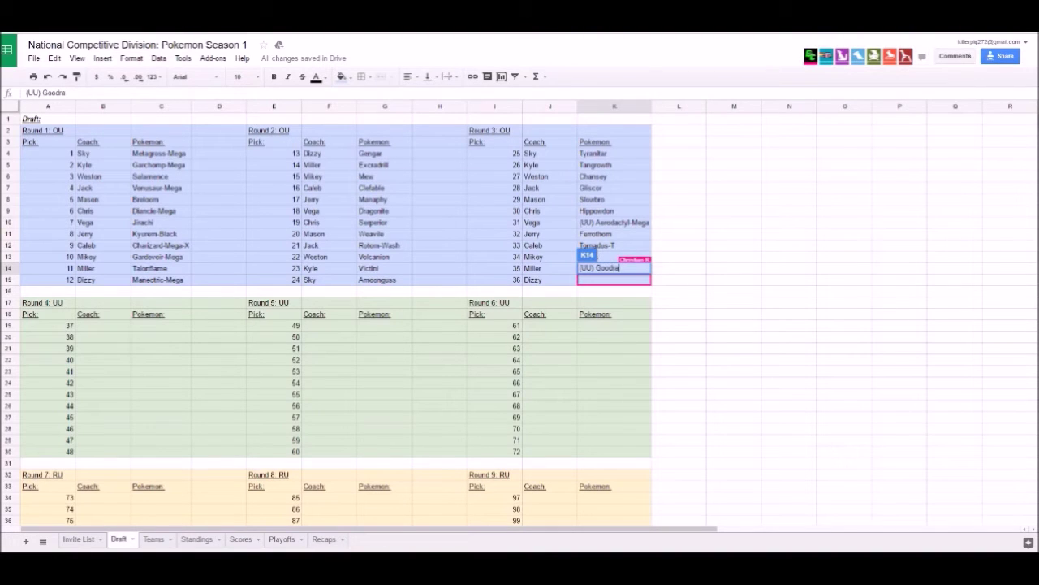
pyautogui.press('Return')
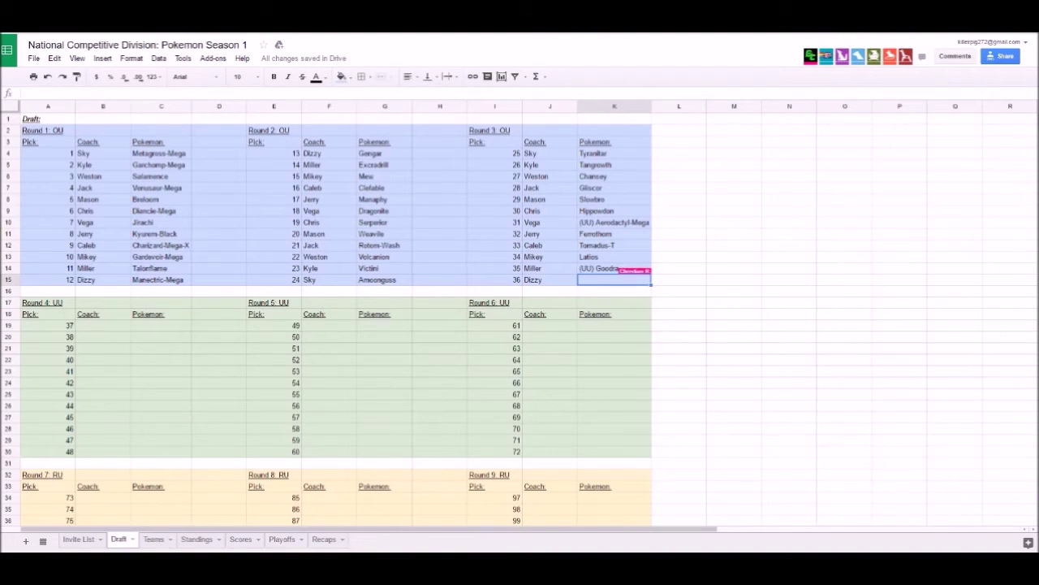
pyautogui.write('Azumarill')
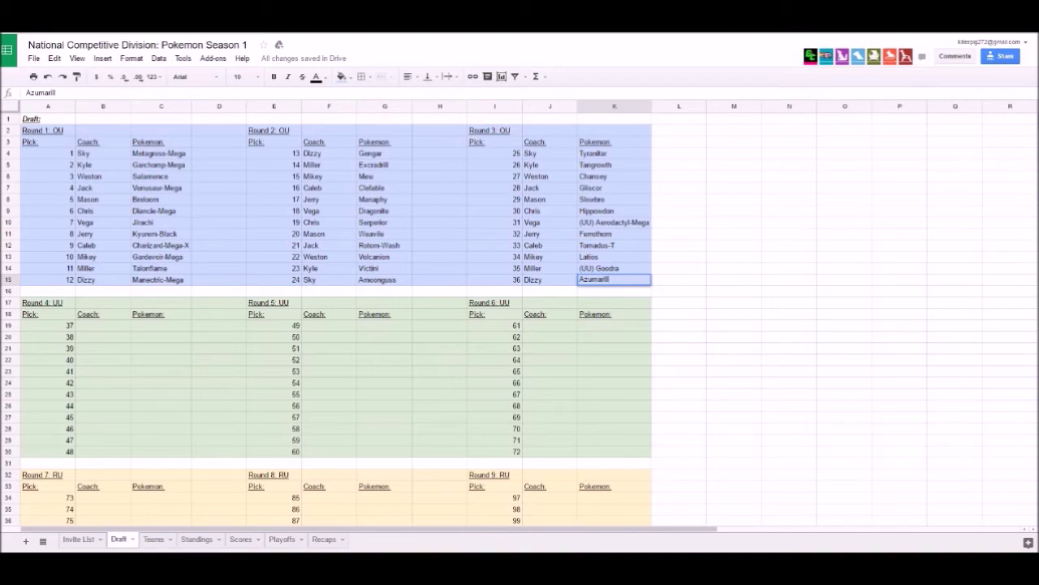
# Step: Replace the Pokemon for pick 10 of Round 1 with Sableye-Mega
pyautogui.click(160, 257)
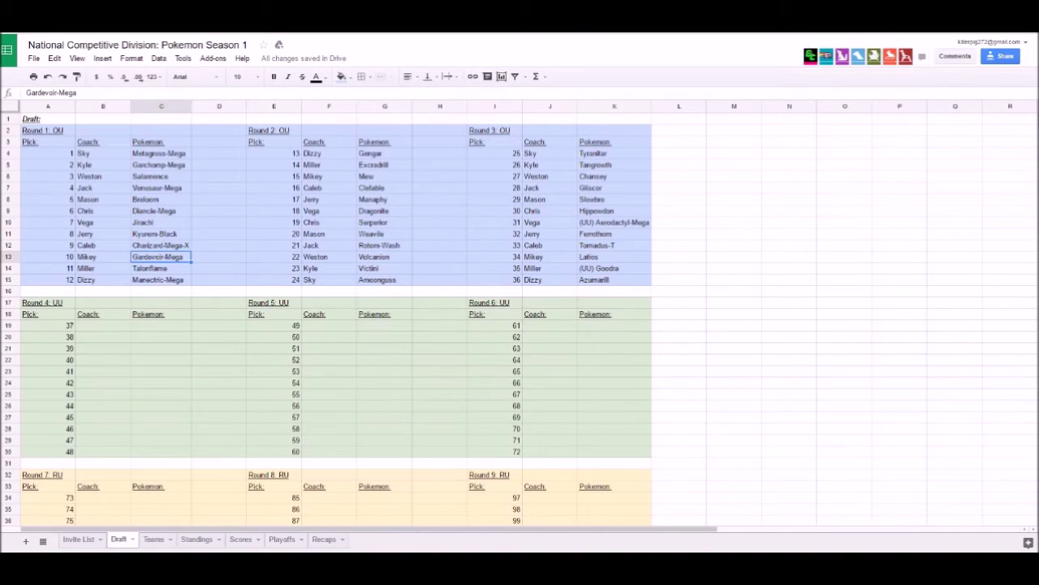
pyautogui.press('Delete')
pyautogui.write('Mega Sab')
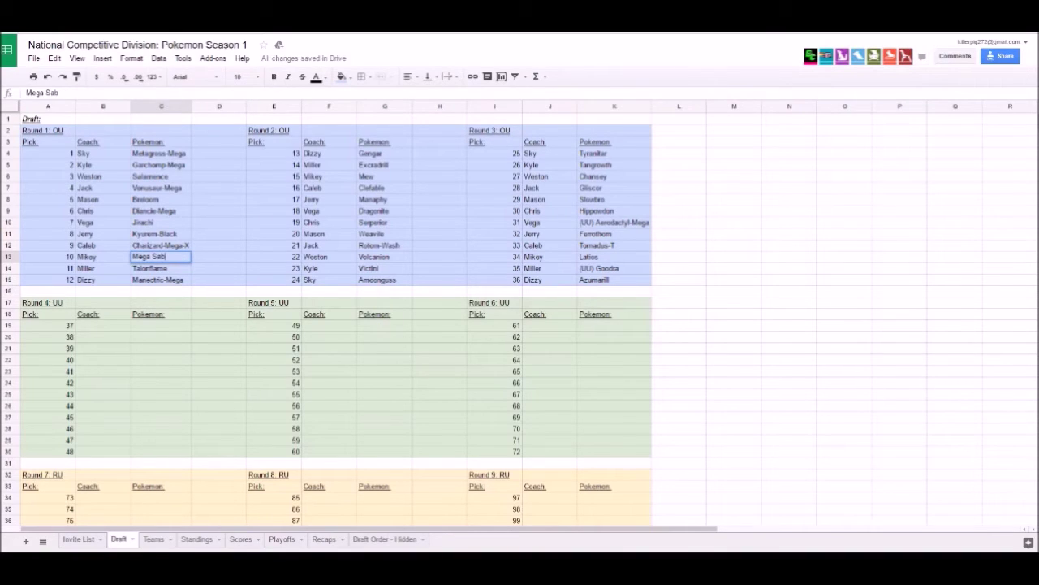
pyautogui.write('ye-')
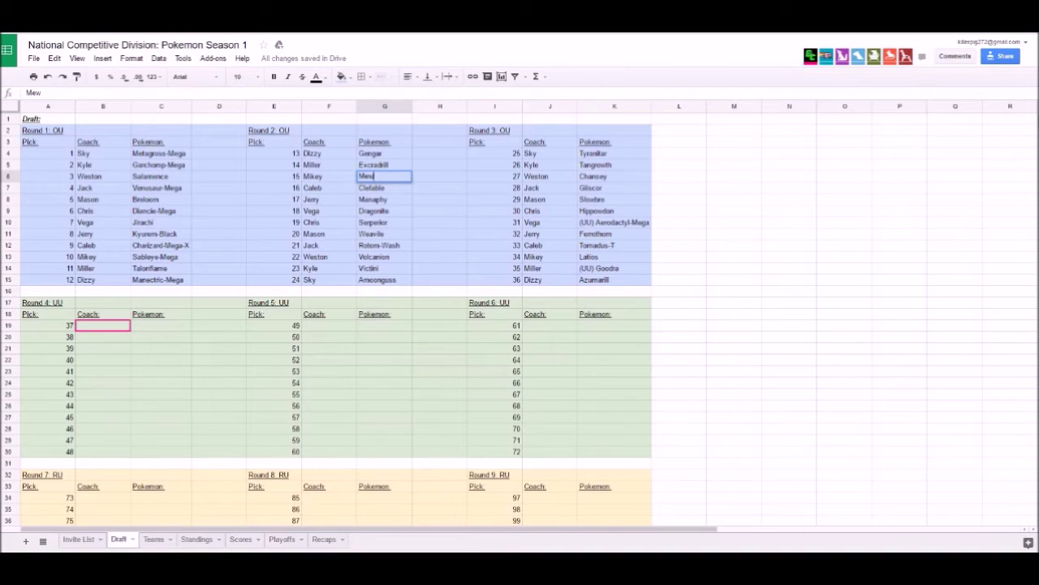
# Step: Enter Suicune as the Pokemon for pick 38 of Round 4
pyautogui.click(844, 325)
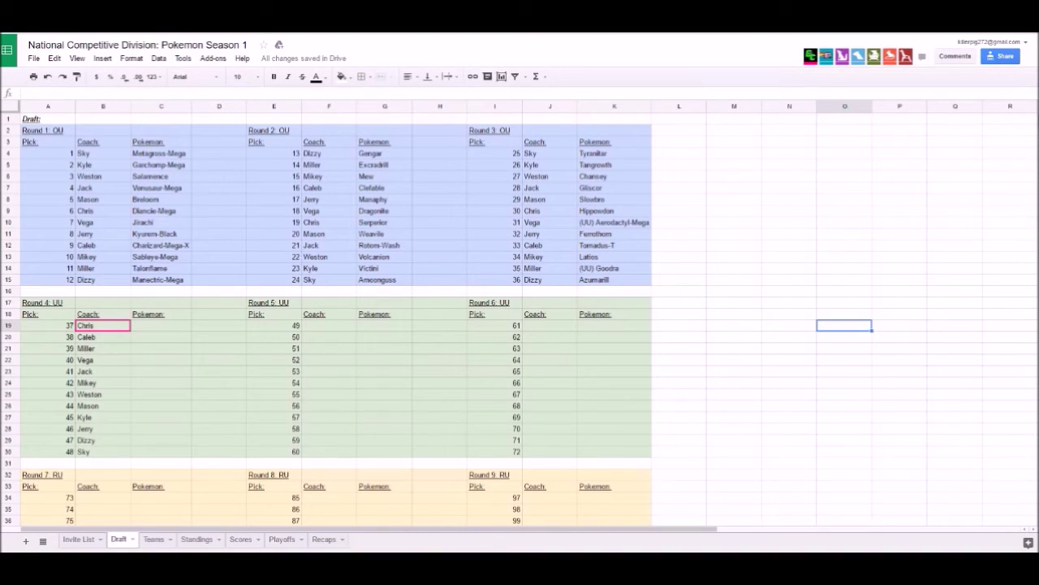
pyautogui.scroll(-1, 519, 324)
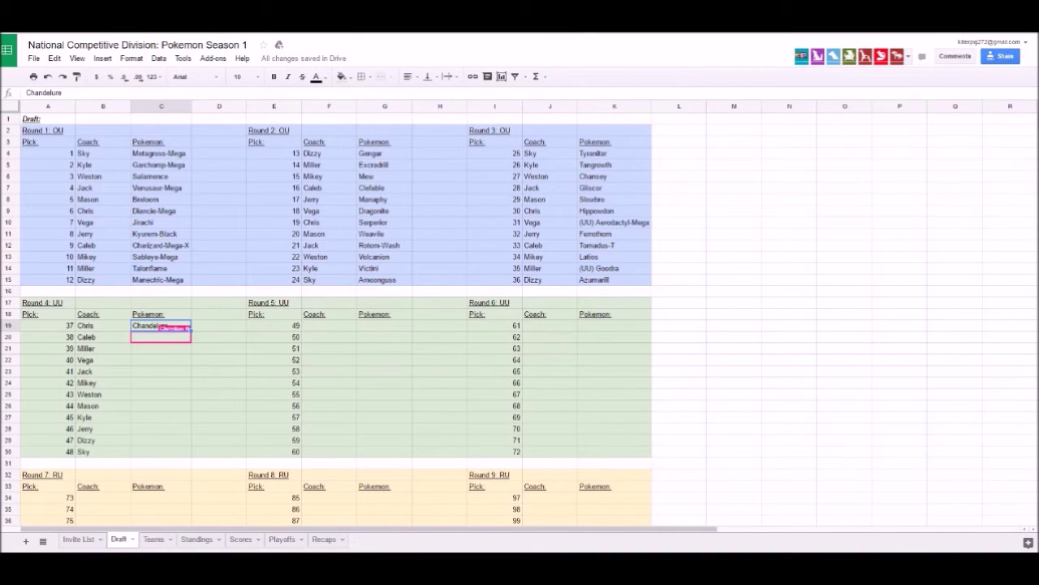
pyautogui.click(161, 336)
pyautogui.write('Suici')
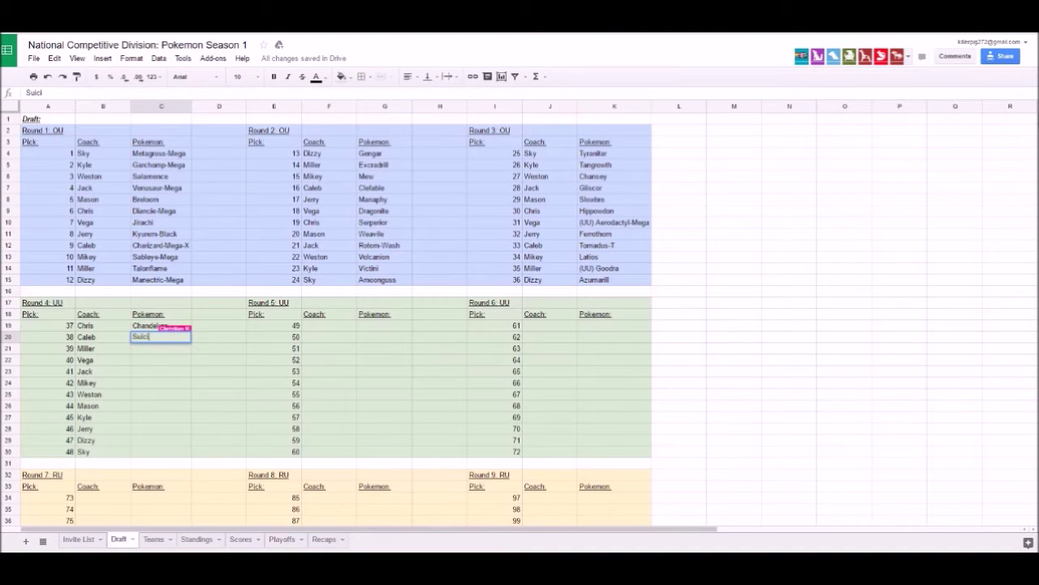
pyautogui.press('BackSpace')
pyautogui.write('une')
pyautogui.press('Return')
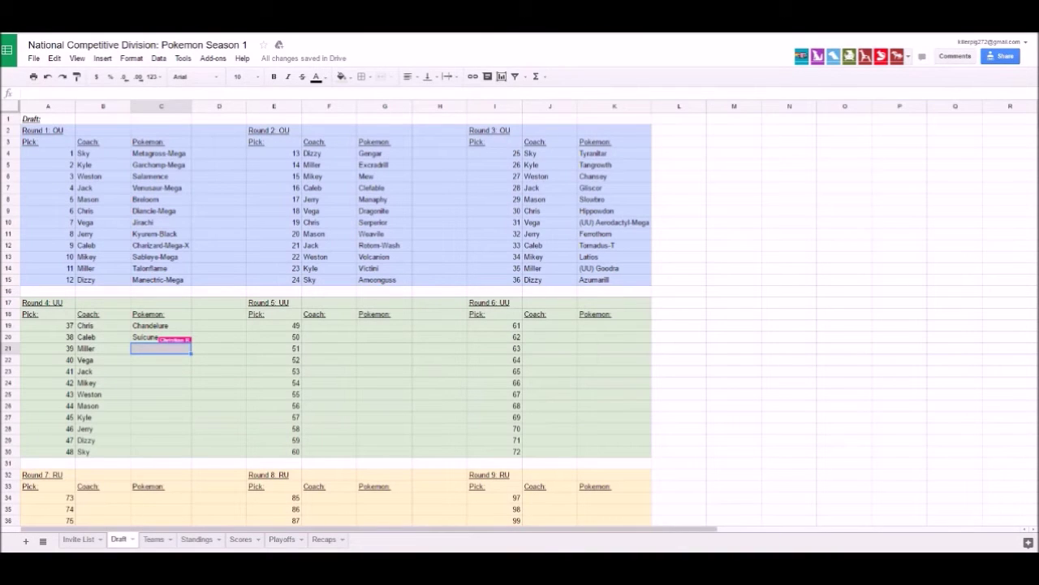
# Step: Enter Mega Swampert for pick 39 and Infernape for pick 40 of Round 4
pyautogui.write('Me')
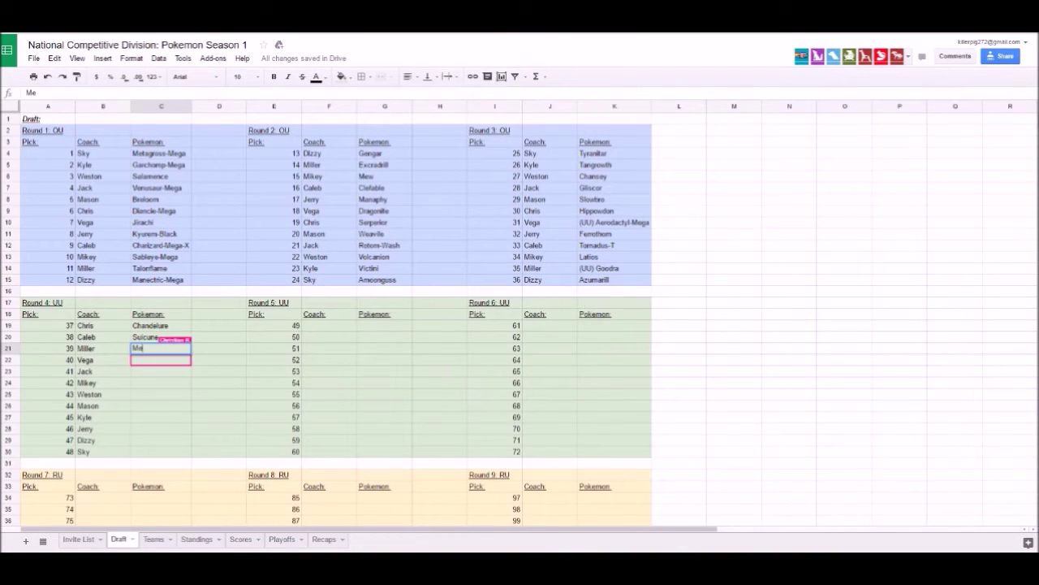
pyautogui.write('ga Swampert')
pyautogui.press('Return')
pyautogui.write('Inferna')
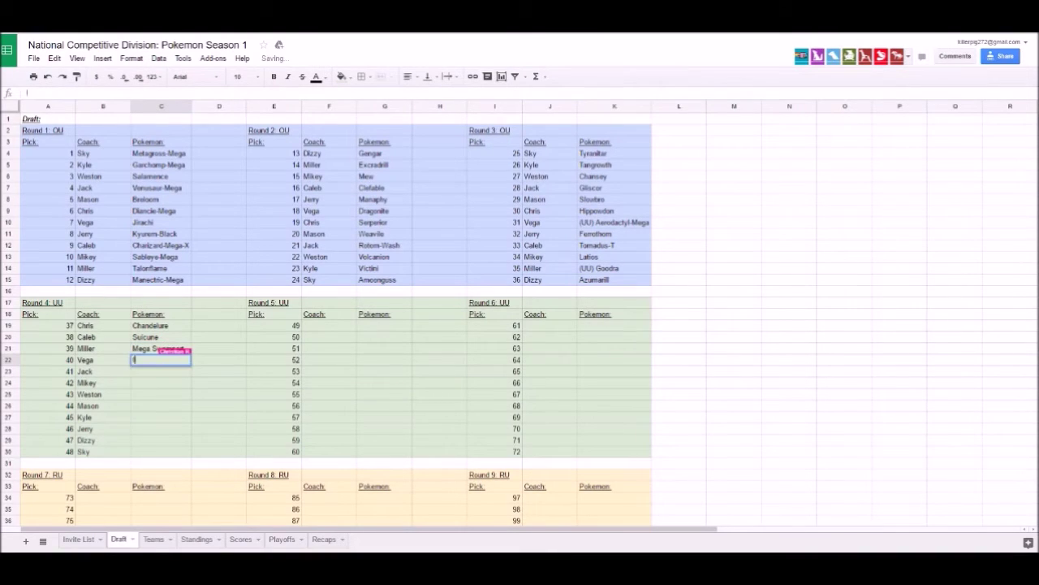
pyautogui.write('pe')
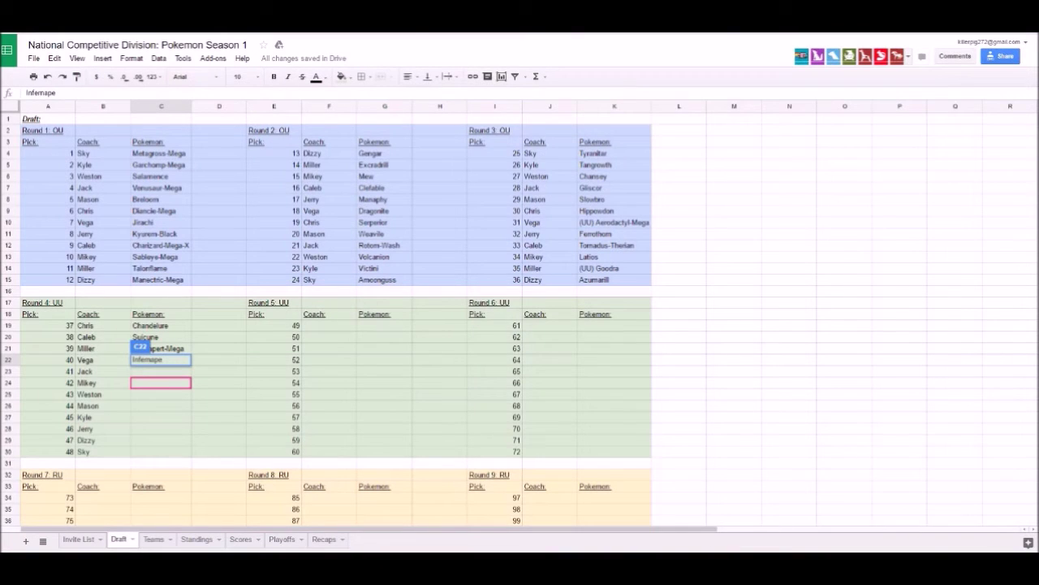
pyautogui.press('Return')
# Step: Enter Moltres for pick 41 of Round 4, checking the BL2 list in the Pokémon Showdown teambuilder before committing it in the Google Sheets draft
pyautogui.write('Molt')
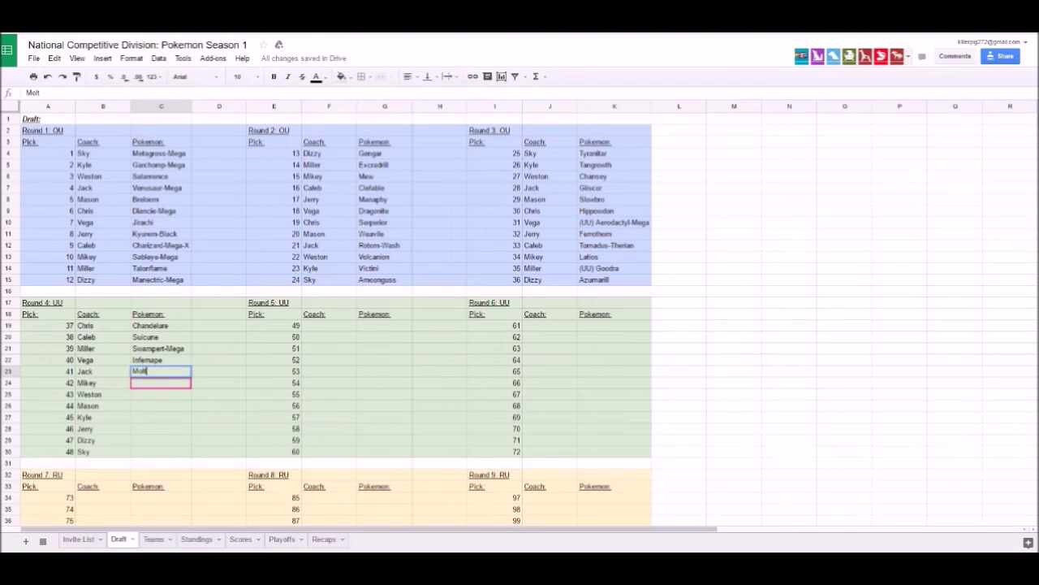
pyautogui.write('res')
pyautogui.hotkey('alt', 'Tab')
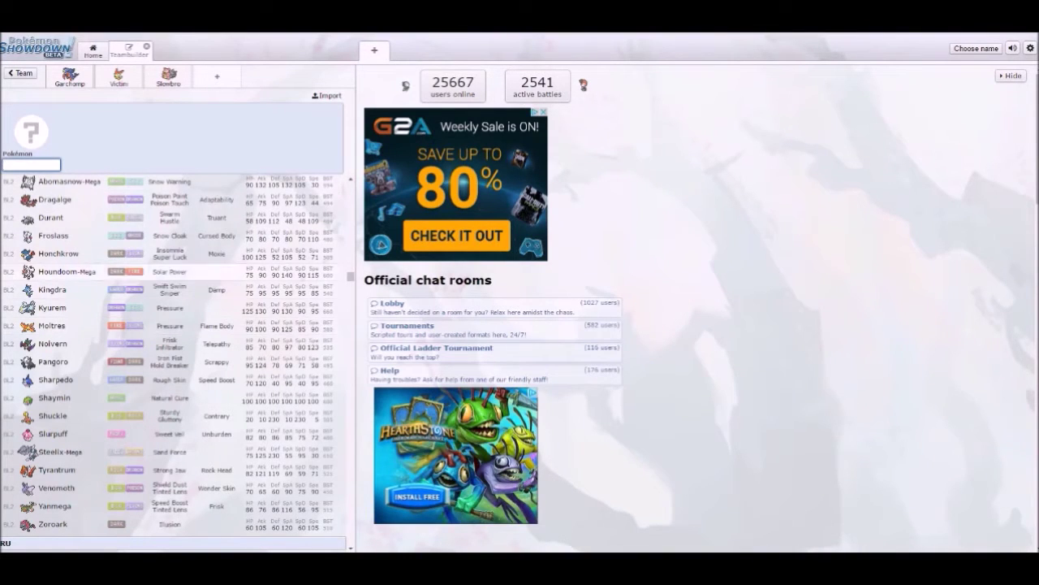
pyautogui.press('Down')
pyautogui.press('Down')
pyautogui.press('Down')
pyautogui.press('Up')
pyautogui.press('Up')
pyautogui.press('Up')
pyautogui.press('Up')
pyautogui.press('Up')
pyautogui.press('Up')
pyautogui.press('Up')
pyautogui.press('Up')
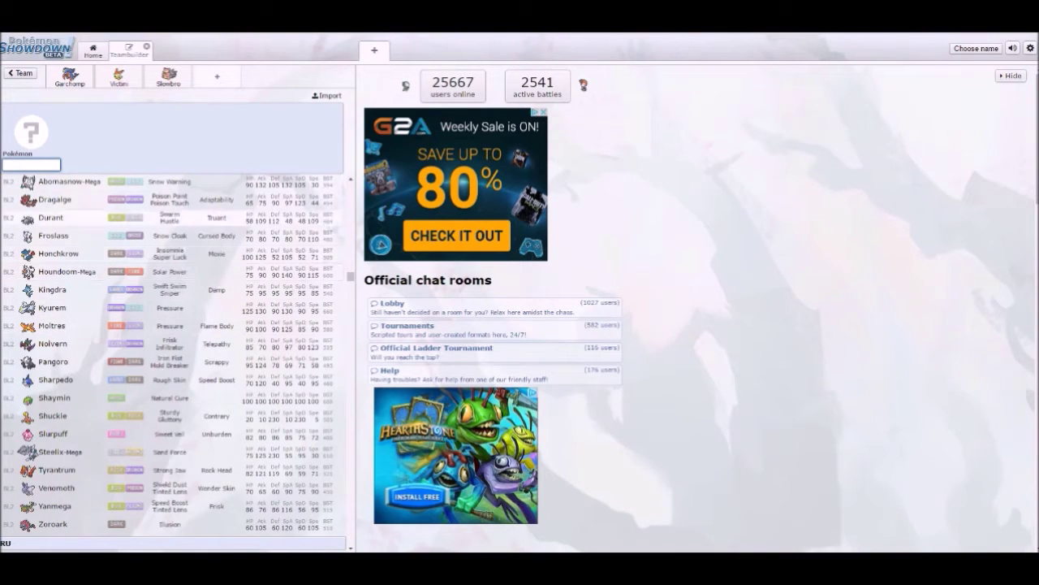
pyautogui.press('Down')
pyautogui.press('Down')
pyautogui.press('Down')
pyautogui.press('Down')
pyautogui.hotkey('alt', 'Tab')
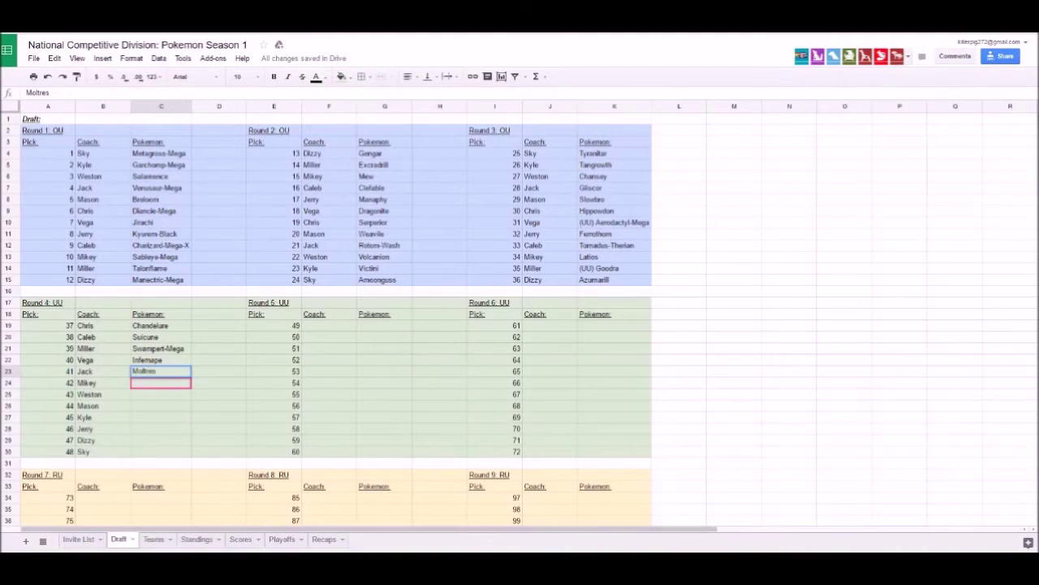
pyautogui.press('Return')
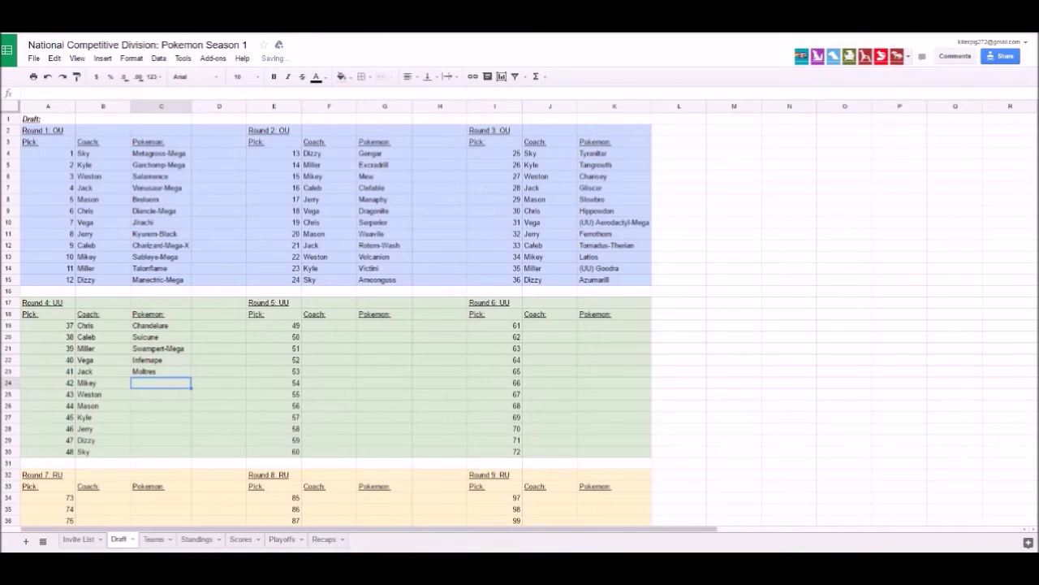
# Step: Check the UU and BL2 lists in the Pokémon Showdown teambuilder, and enter Arcanine for pick 42 of Round 4 in the Google Sheets draft
pyautogui.hotkey('alt', 'Tab')
pyautogui.press('Up')
pyautogui.press('Up')
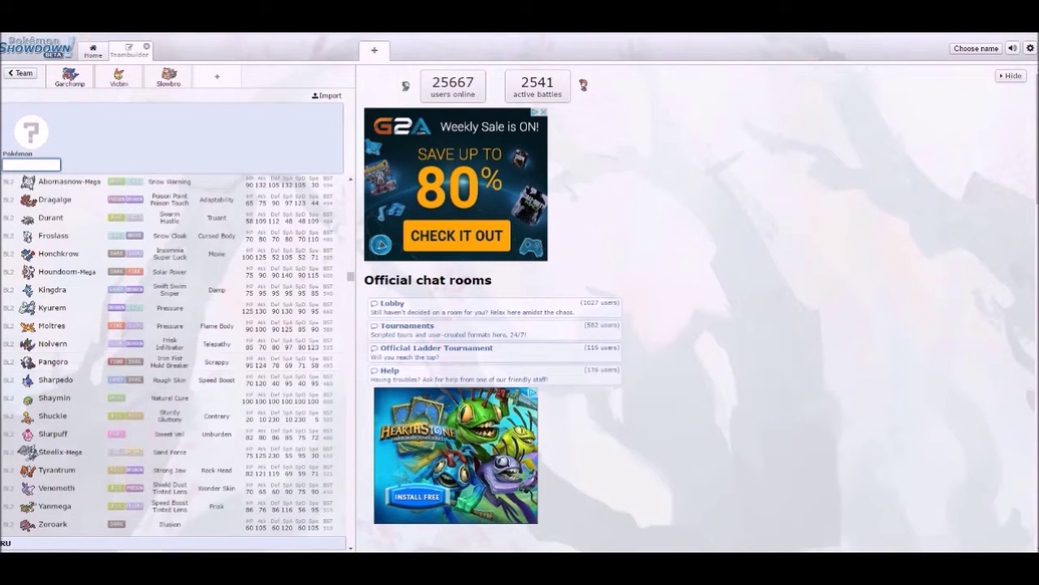
pyautogui.press('Up')
pyautogui.scroll(1, 174, 362)
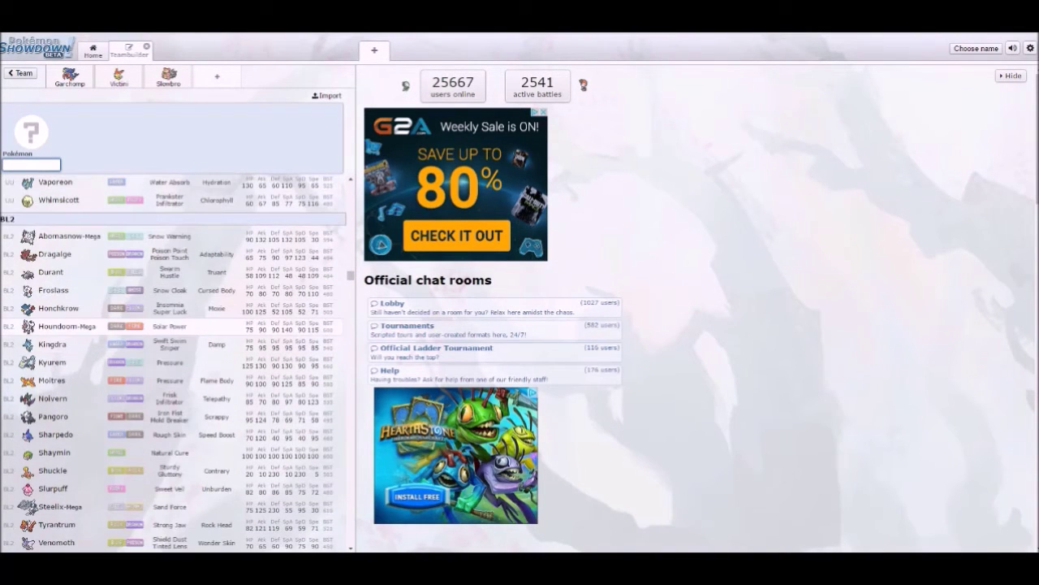
pyautogui.hotkey('alt', 'Tab')
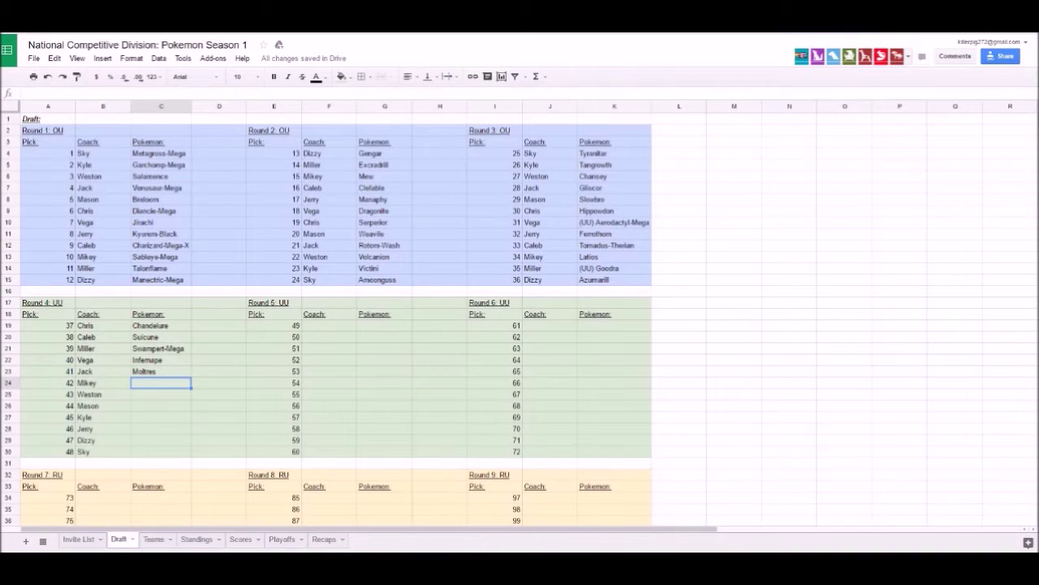
pyautogui.write('Arcanine')
pyautogui.press('Return')
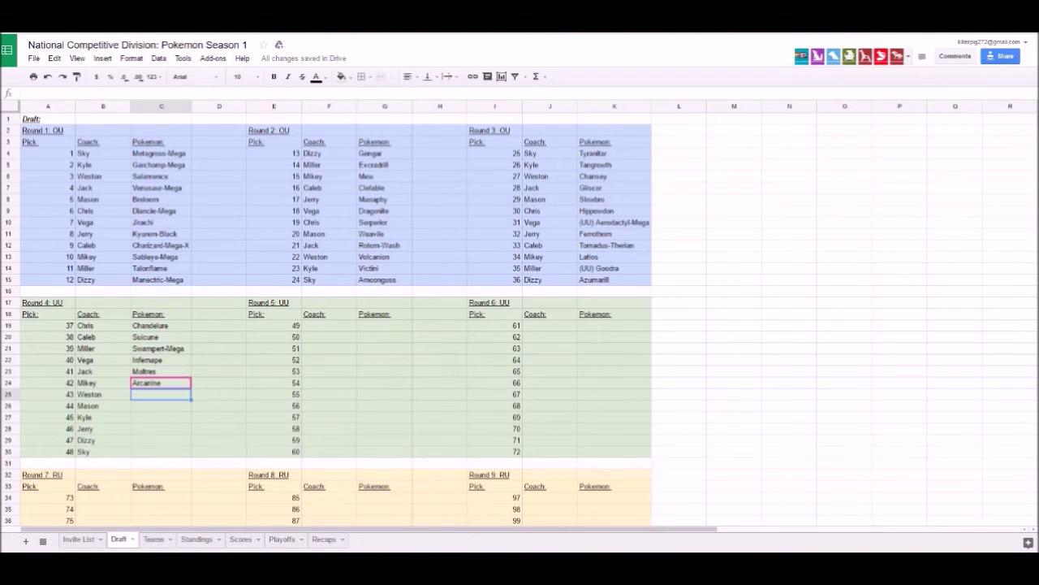
# Step: Enter Mega Aggron for pick 43 and, after checking the Pokémon Showdown teambuilder lists, Shuckle for pick 44 of Round 4 in Google Sheets
pyautogui.write('Mega Aggron')
pyautogui.press('Return')
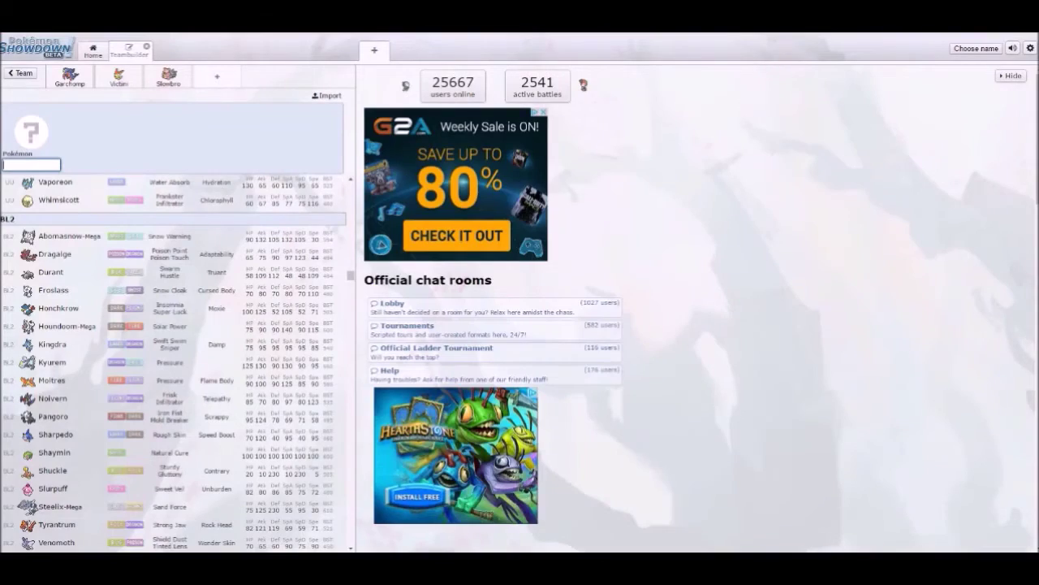
pyautogui.scroll(-5, 173, 362)
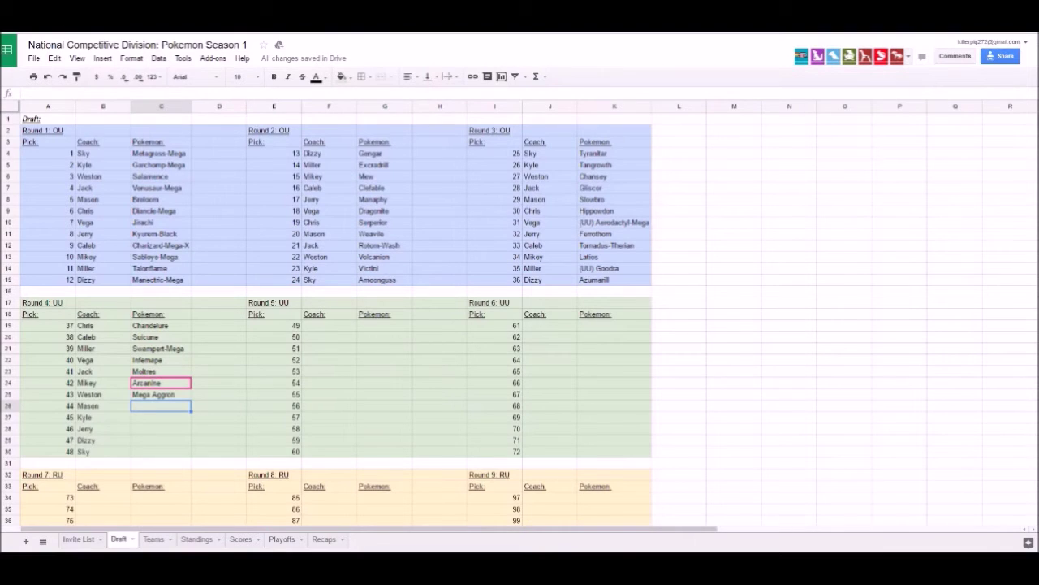
pyautogui.write('Shuckle')
pyautogui.press('Return')
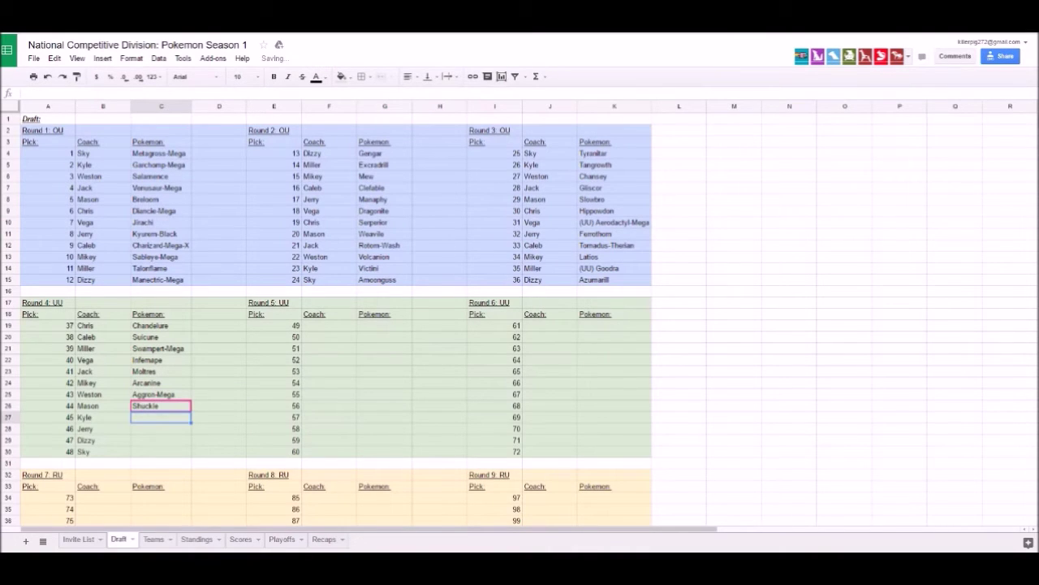
# Step: Enter Sylveon for pick 45 and Krookodile for pick 46 of Round 4, consulting the Pokémon Showdown teambuilder between the two entries
pyautogui.write('Syl')
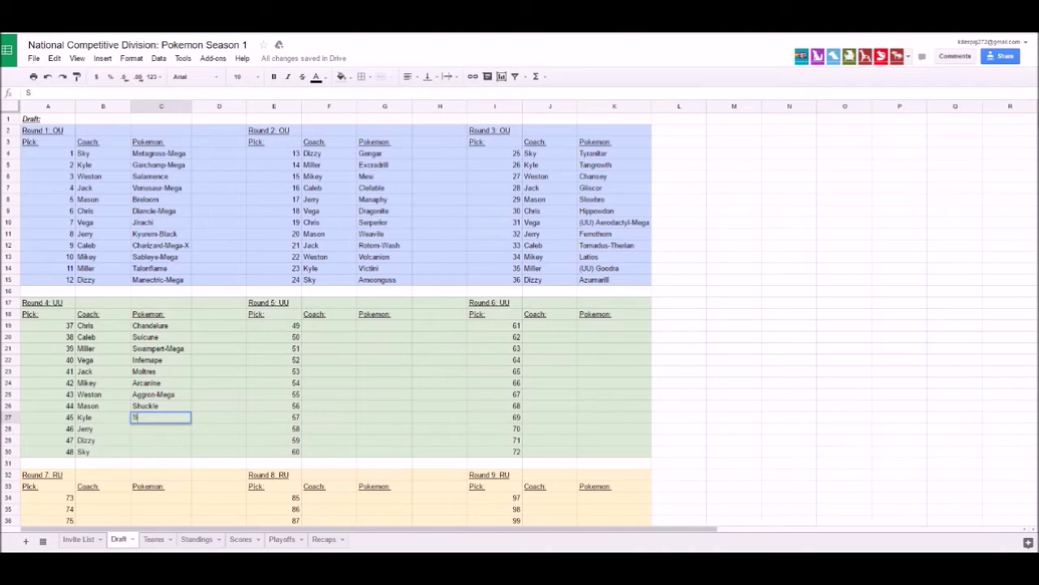
pyautogui.write('veon')
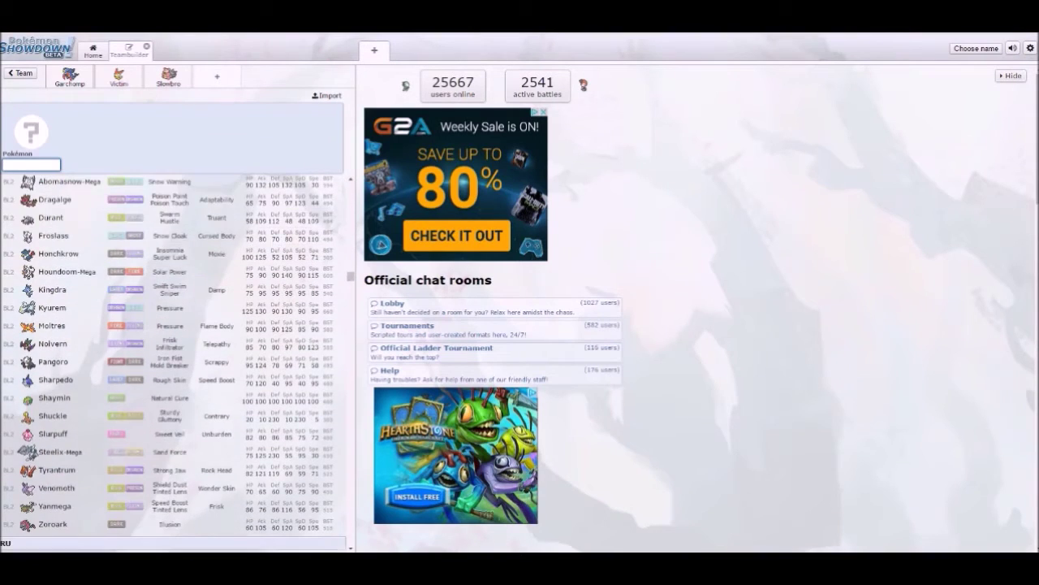
pyautogui.scroll(-3, 174, 357)
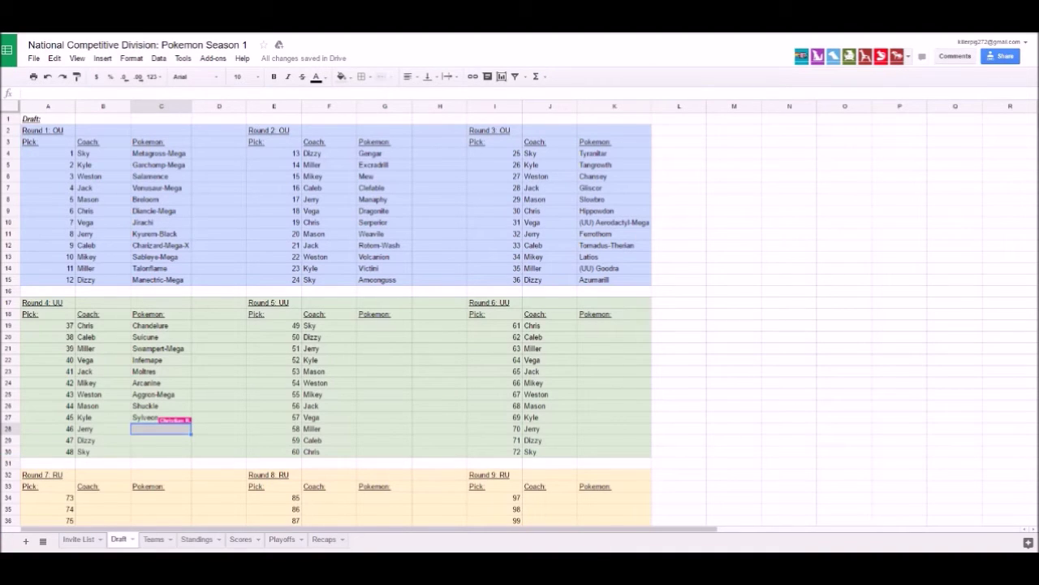
pyautogui.write('Krooko')
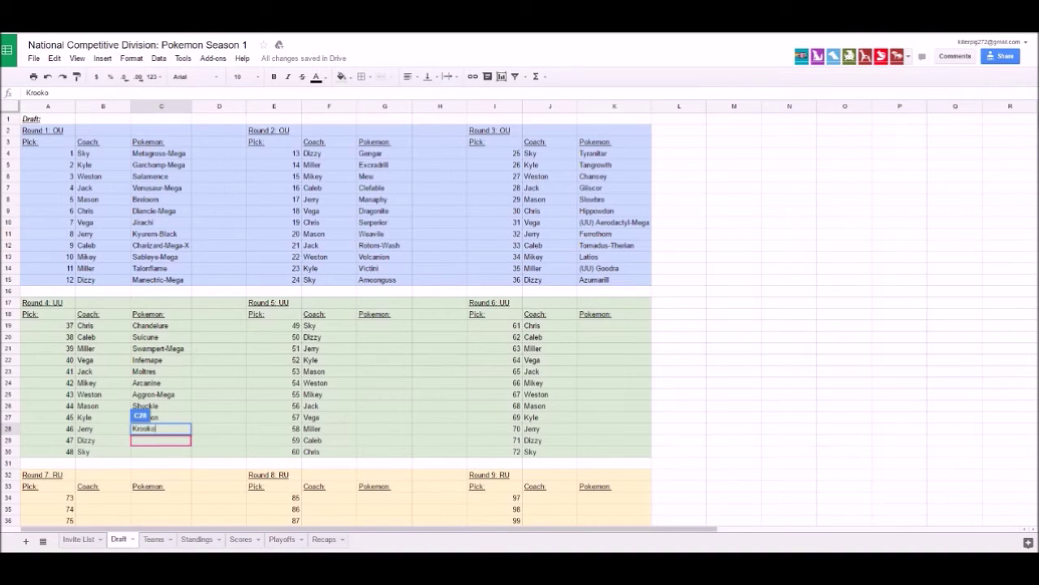
pyautogui.write('dile')
pyautogui.press('Return')
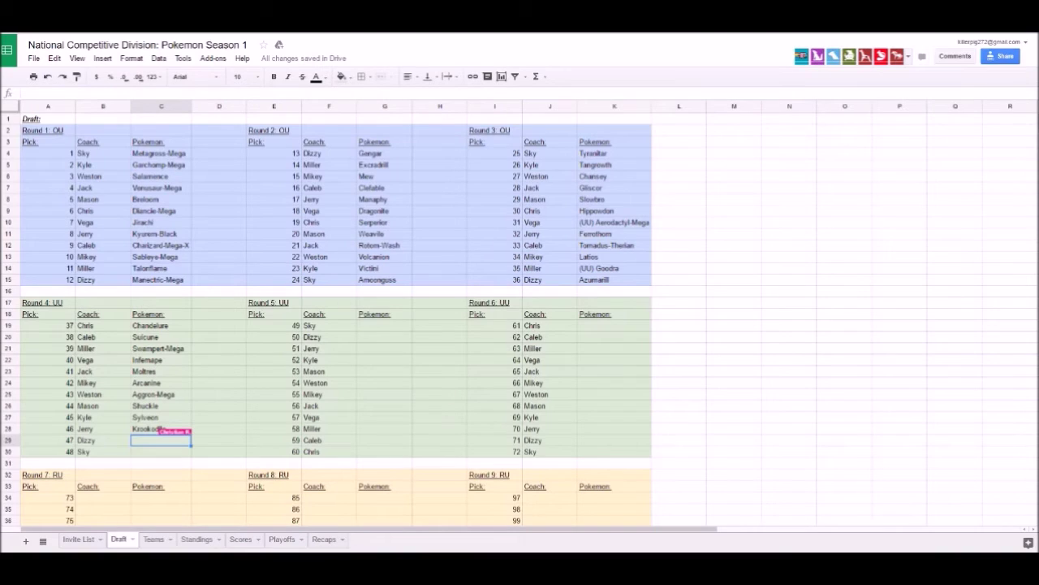
# Step: Enter (RU) Cinccino as the Pokemon for pick 47 of Round 4
pyautogui.write('(RU) Cinccino')
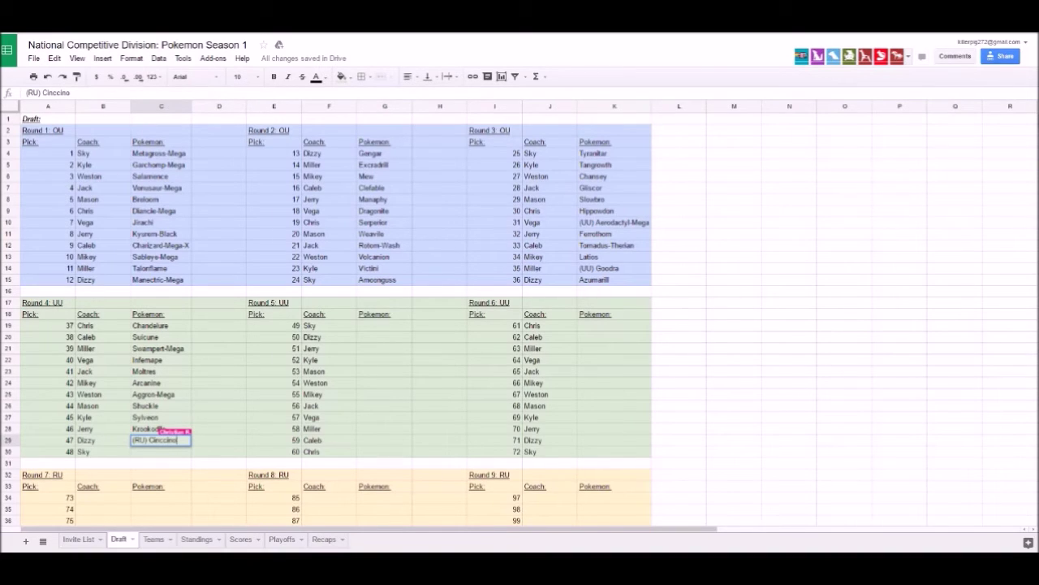
pyautogui.scroll(-1, 327, 319)
pyautogui.scroll(1, 326, 319)
pyautogui.press('Return')
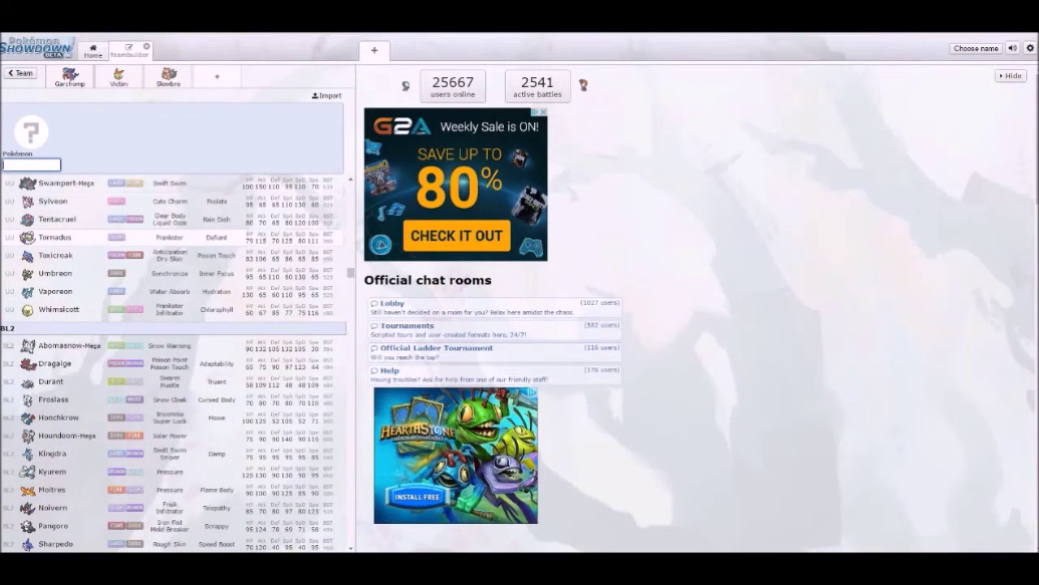
# Step: Consult the UU and BL2 lists in the Pokémon Showdown teambuilder, and enter Donphan for pick 48 of Round 4 in the Google Sheets draft
pyautogui.scroll(-5, 174, 366)
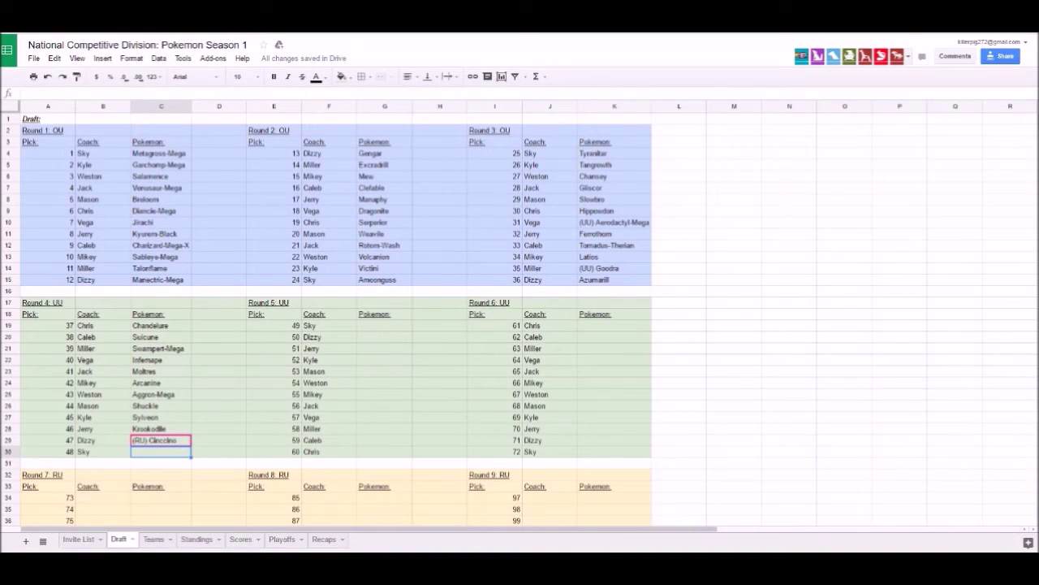
pyautogui.write('Donphan')
pyautogui.press('BackSpace')
pyautogui.press('BackSpace')
pyautogui.write('n')
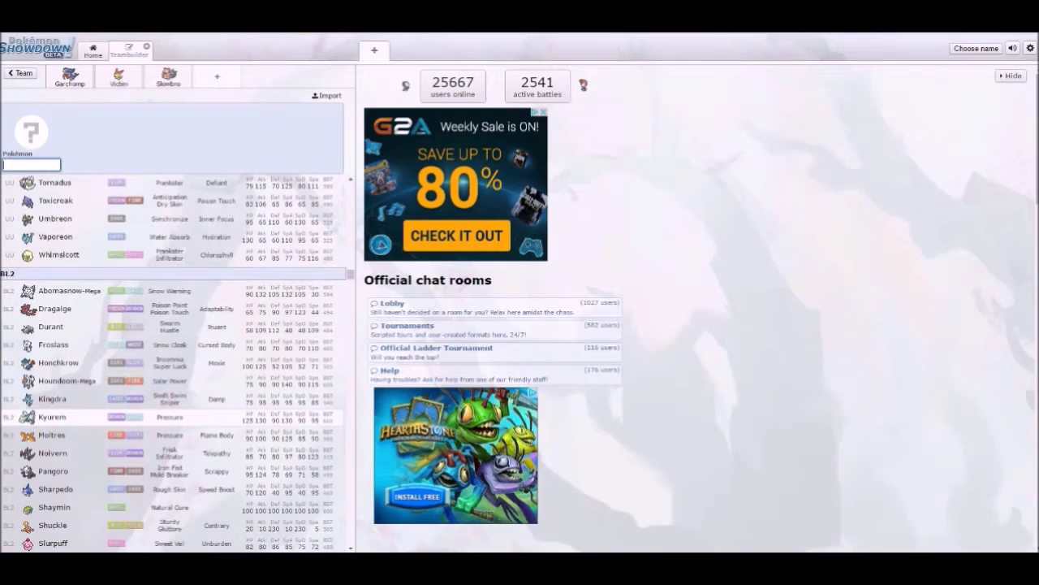
pyautogui.scroll(-3, 175, 362)
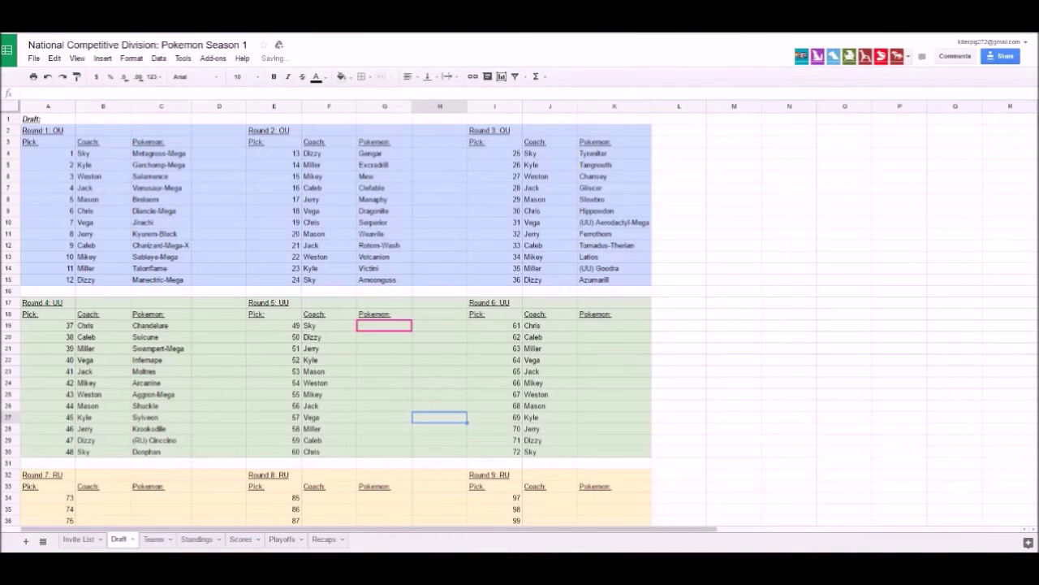
# Step: Enter (NU) mismagius for pick 49 and Umbreon for pick 50 of Round 5
pyautogui.write('(NU)')
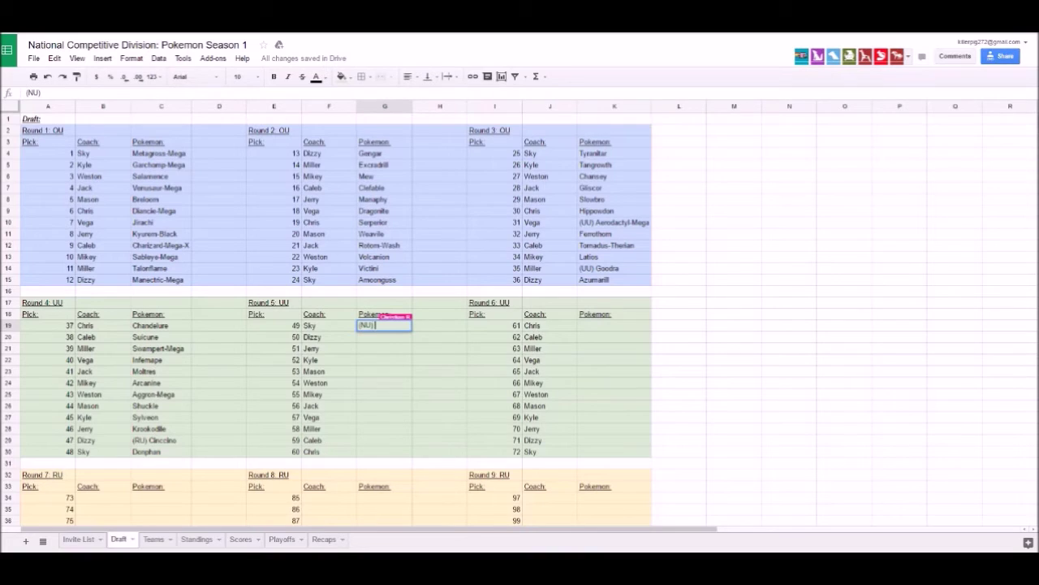
pyautogui.write(' mismagius')
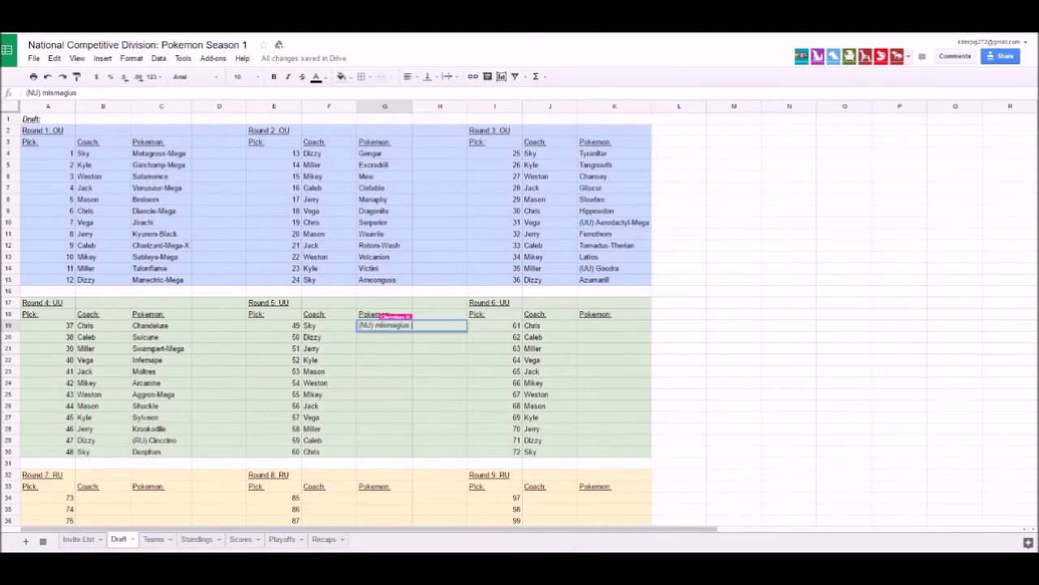
pyautogui.press('Return')
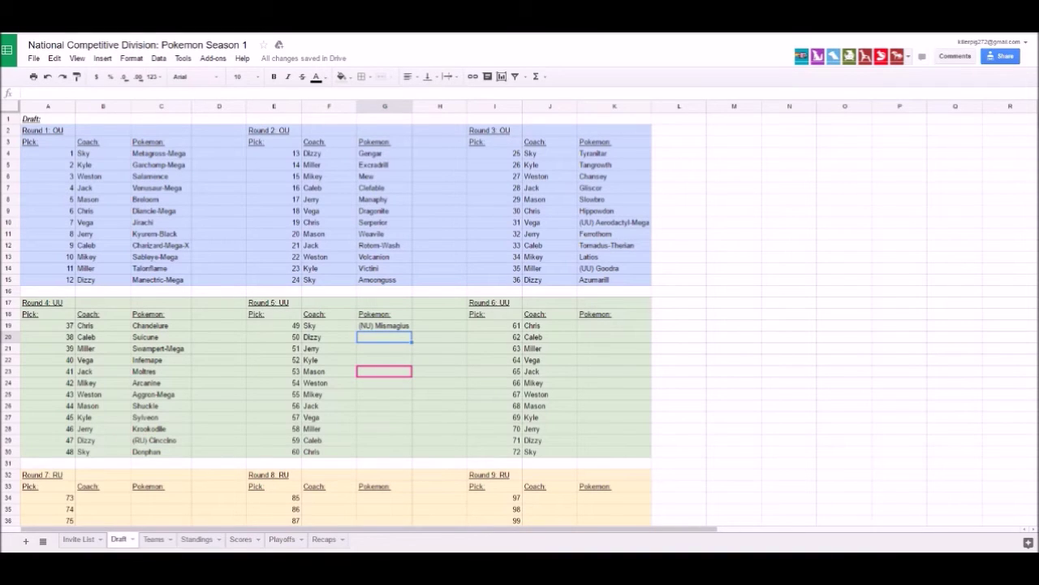
pyautogui.write('Umbreon')
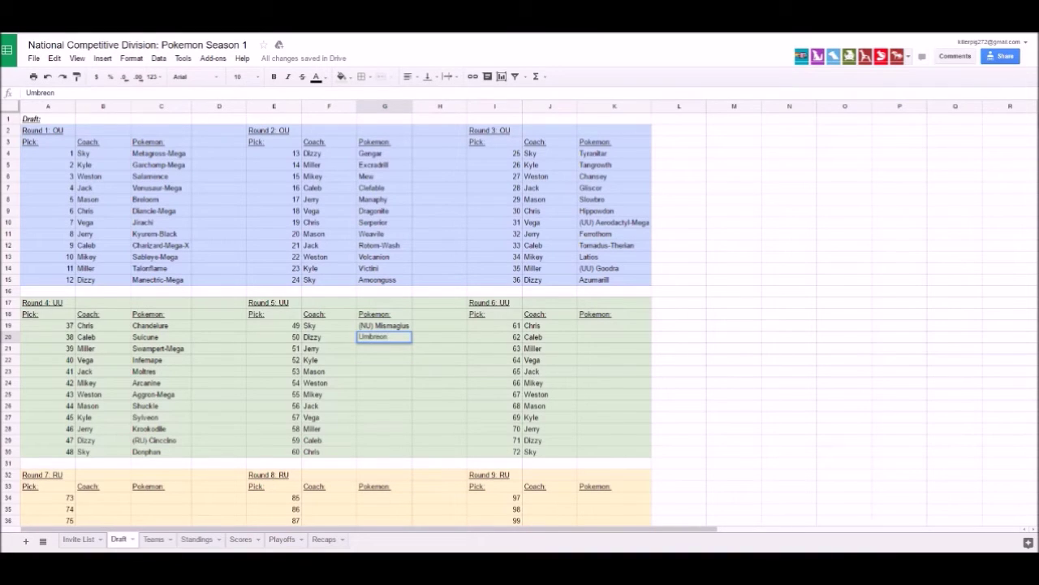
pyautogui.press('Return')
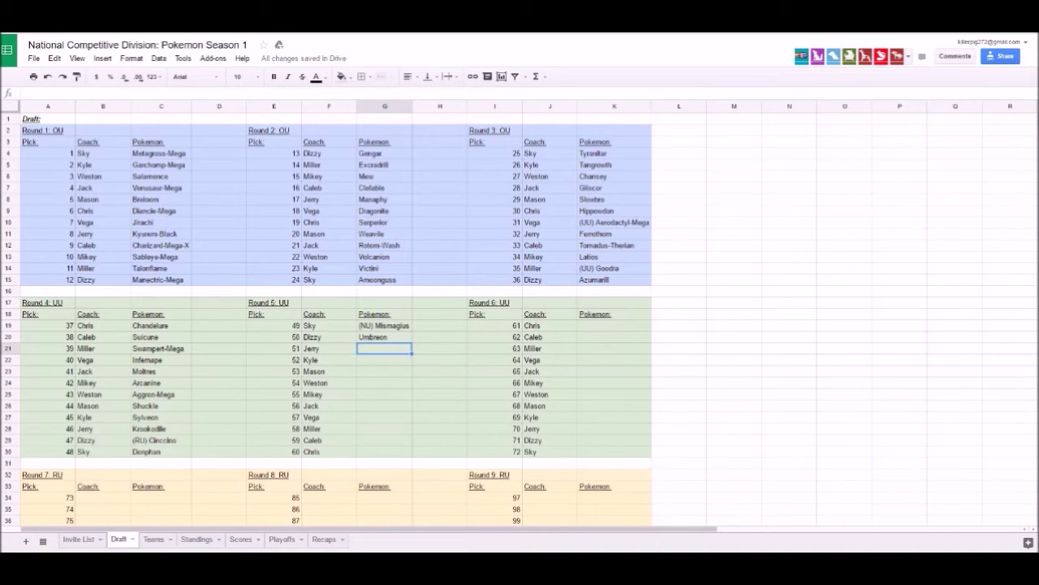
# Step: Enter tentacruel, crobat and mega sceptile as the Pokemon for picks 51, 52 and 53 of Round 5
pyautogui.write('tentacruel')
pyautogui.press('Return')
pyautogui.write('crobat')
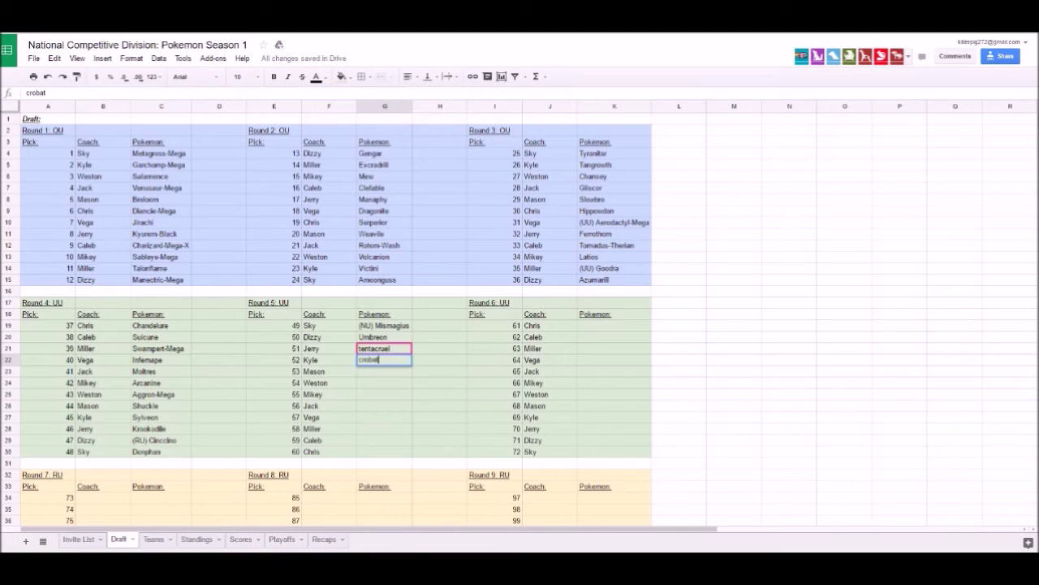
pyautogui.press('Return')
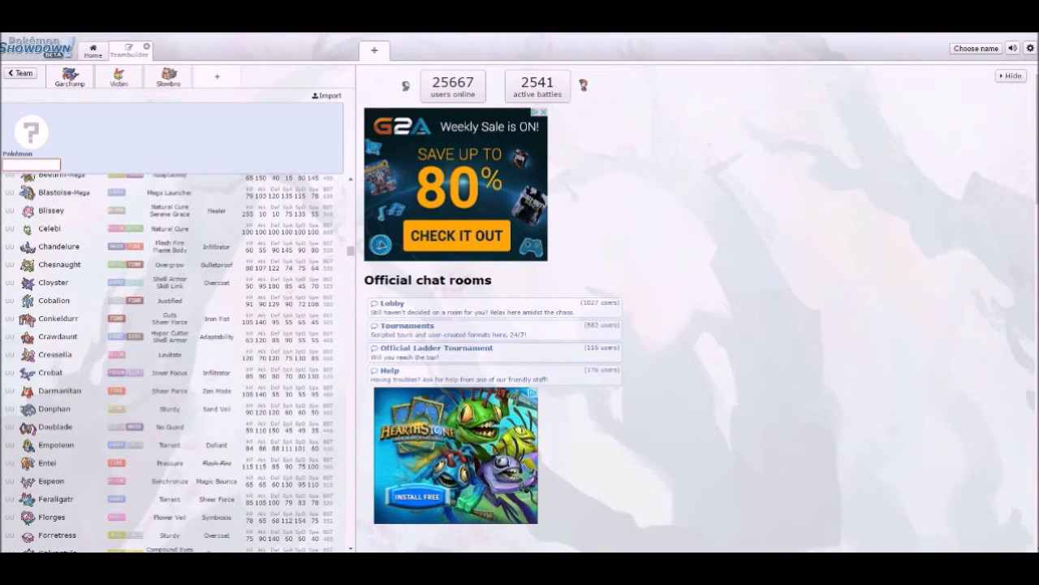
pyautogui.hotkey('alt', 'Tab')
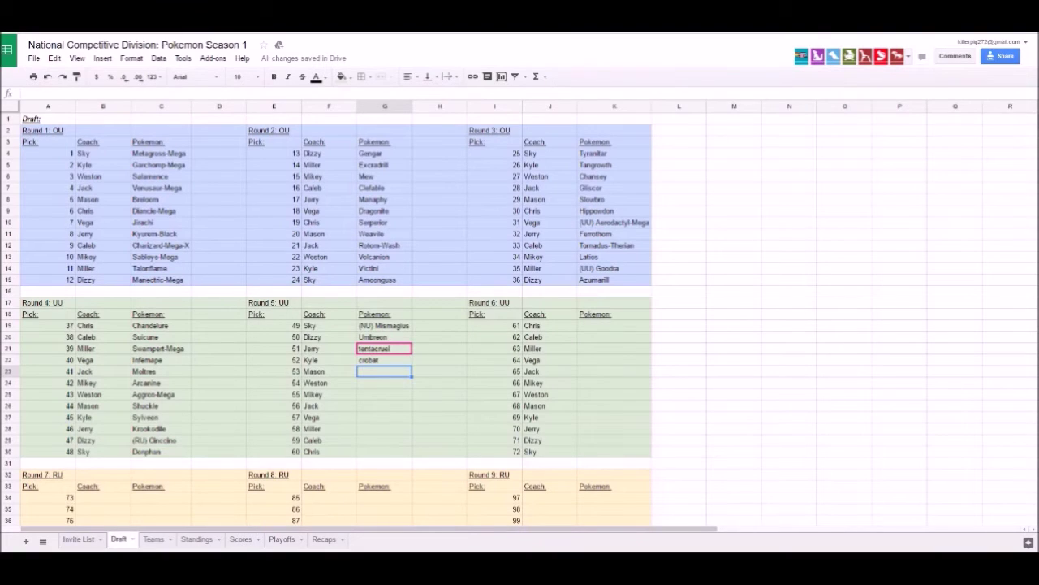
pyautogui.write('mega s')
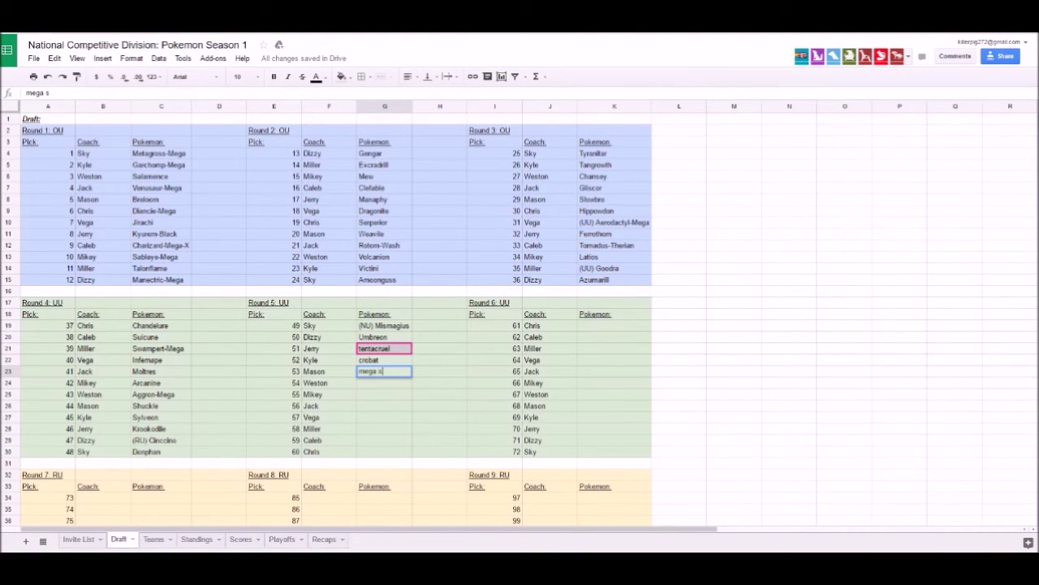
pyautogui.write('ceptile')
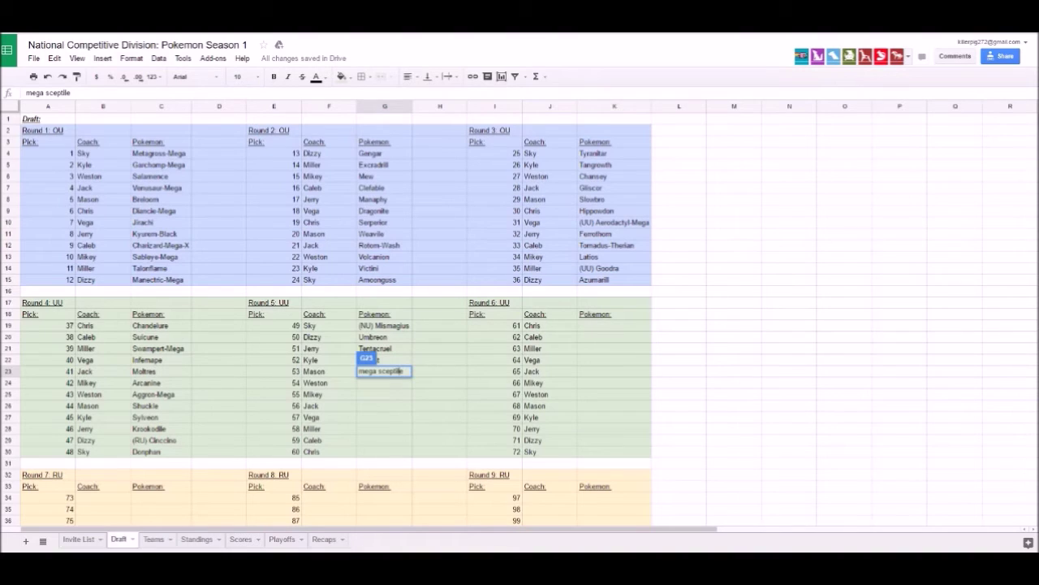
# Step: Replace the Pokemon for pick 51 of Round 5 with Mega-Blastoise
pyautogui.press('Up')
pyautogui.press('Up')
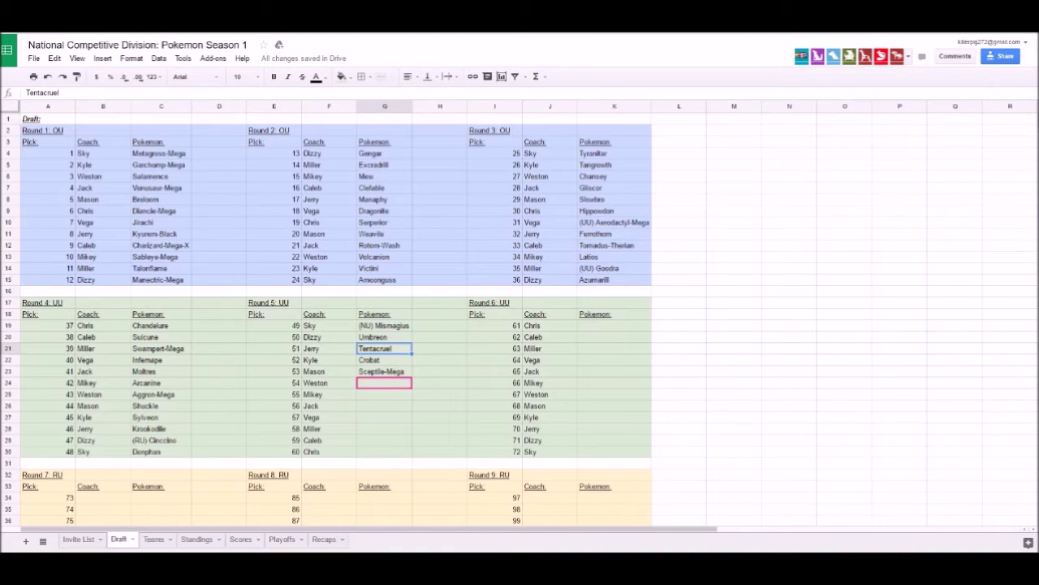
pyautogui.press('Delete')
pyautogui.write('Mega')
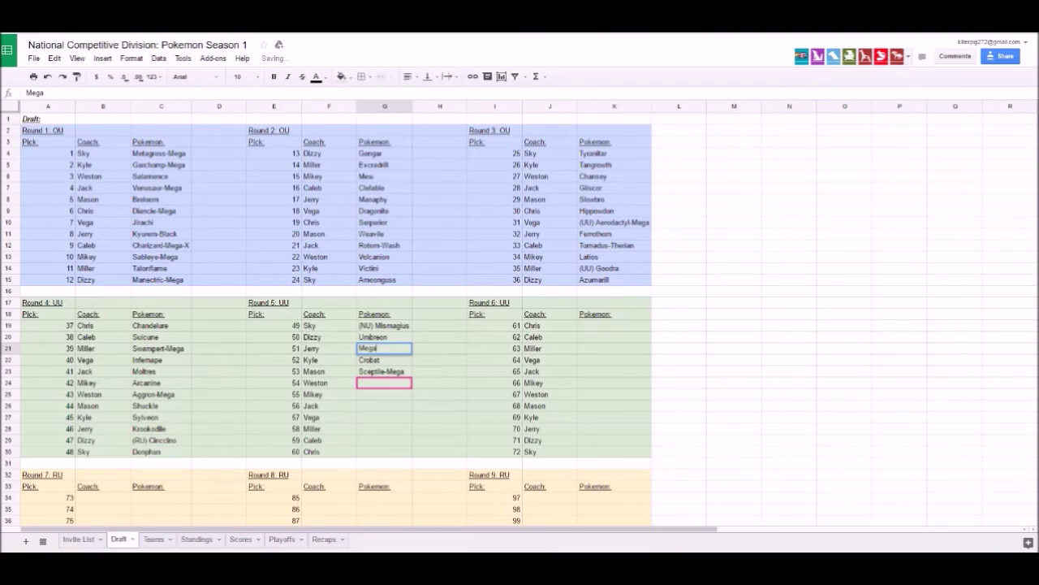
pyautogui.write('-Blastoise')
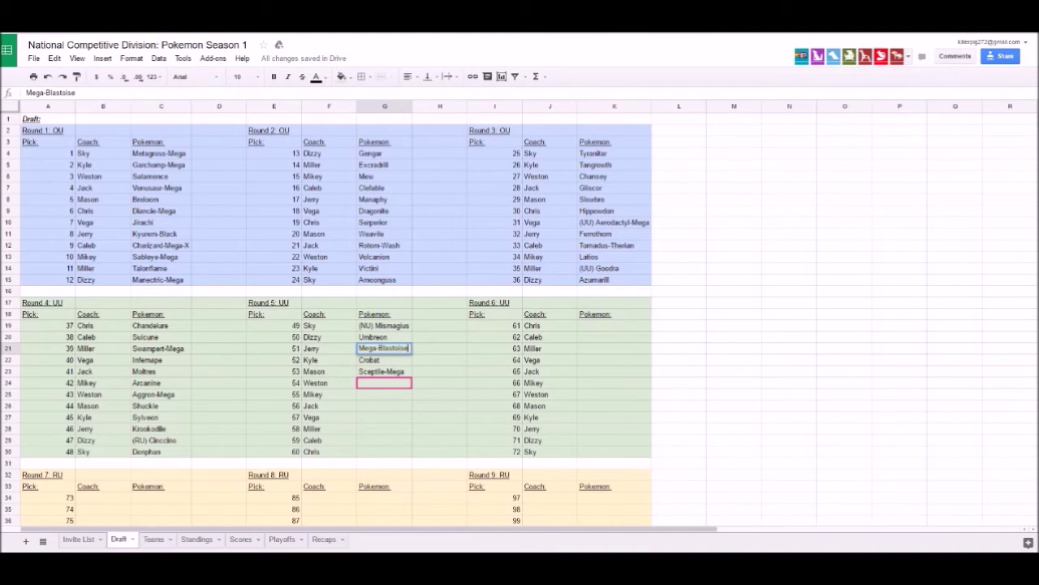
pyautogui.press('Return')
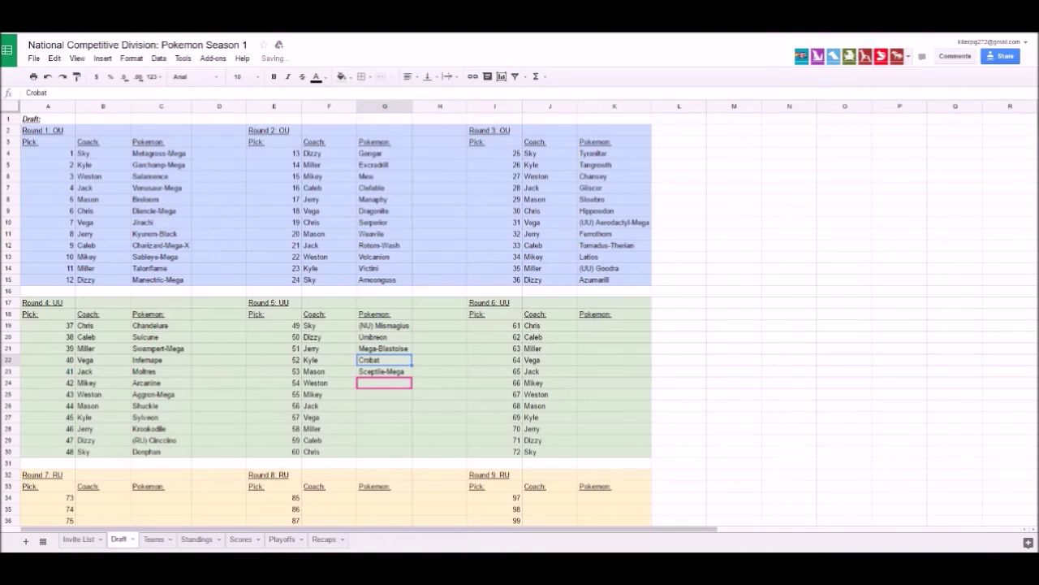
# Step: Enter Chesnaught for pick 54 and Galvantula for pick 55 of Round 5, consulting the Pokémon Showdown teambuilder between the entries
pyautogui.click(384, 382)
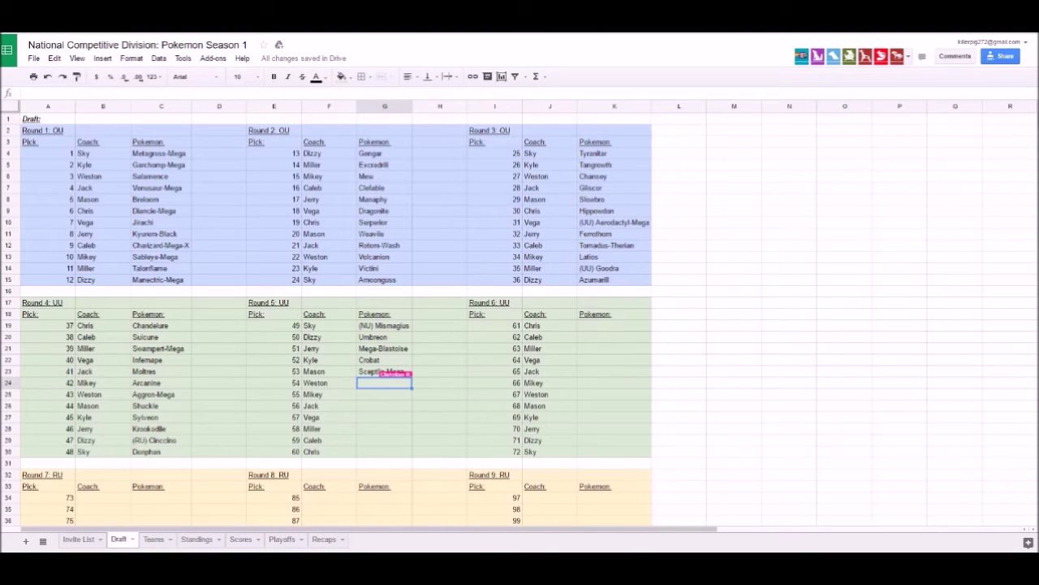
pyautogui.write('Charizard')
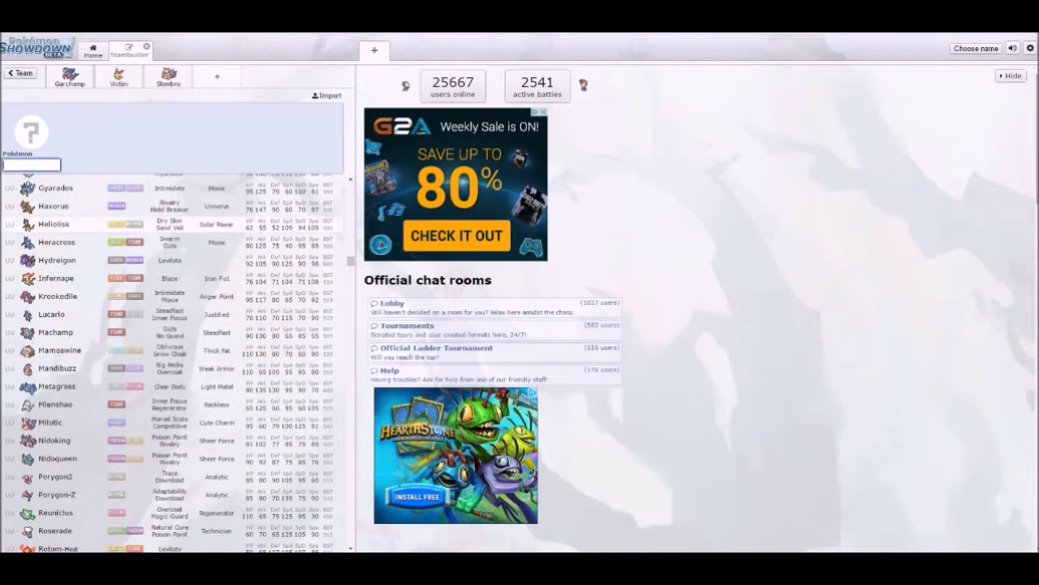
pyautogui.scroll(-1, 167, 363)
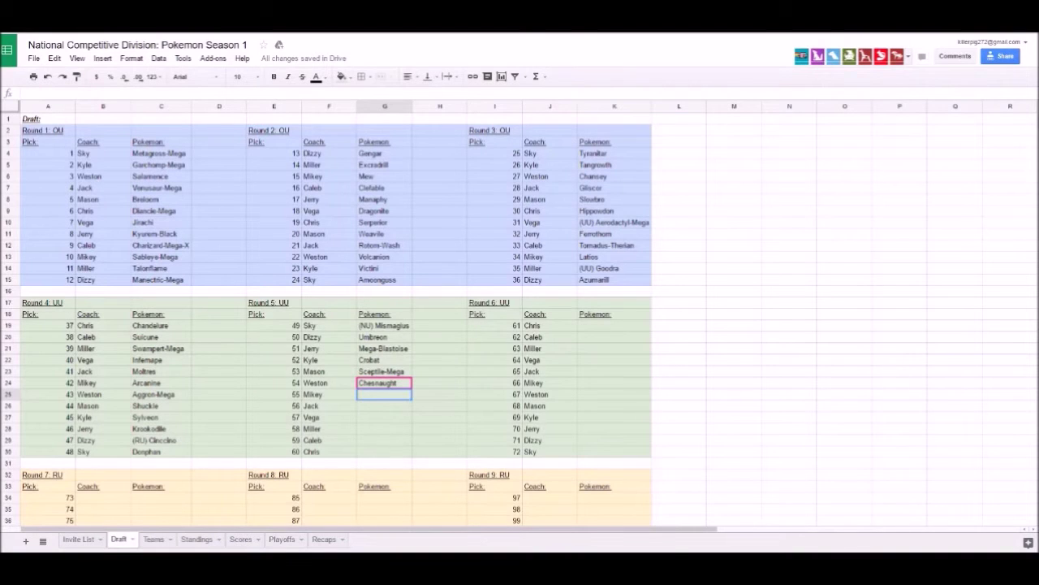
pyautogui.write('Galvantula')
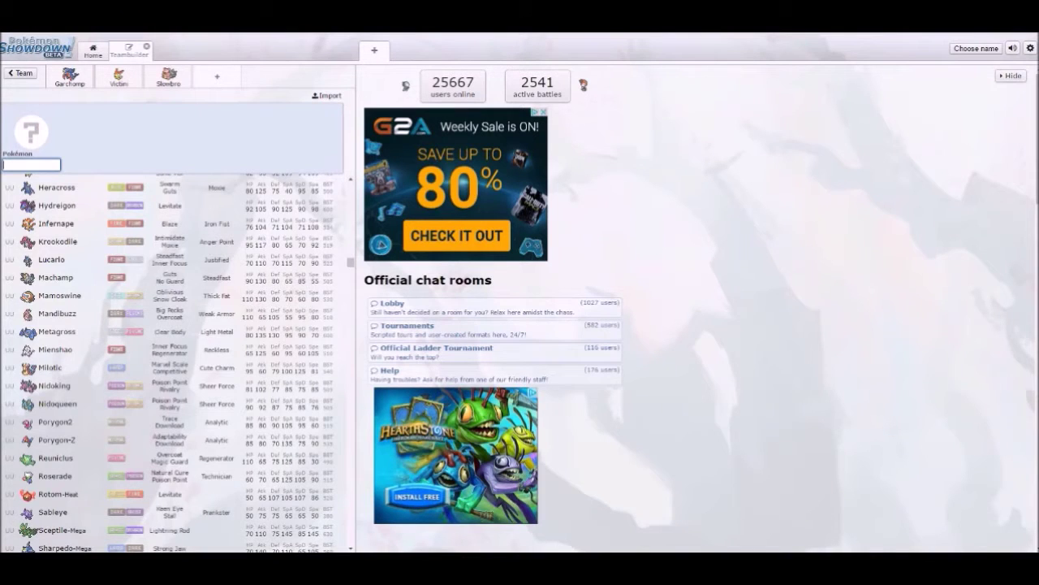
# Step: Consult the UU and BL2 lists in the Pokémon Showdown teambuilder, and enter Tyrantrum for pick 56 in the Google Sheets draft
pyautogui.scroll(-5, 170, 358)
pyautogui.scroll(-5, 174, 362)
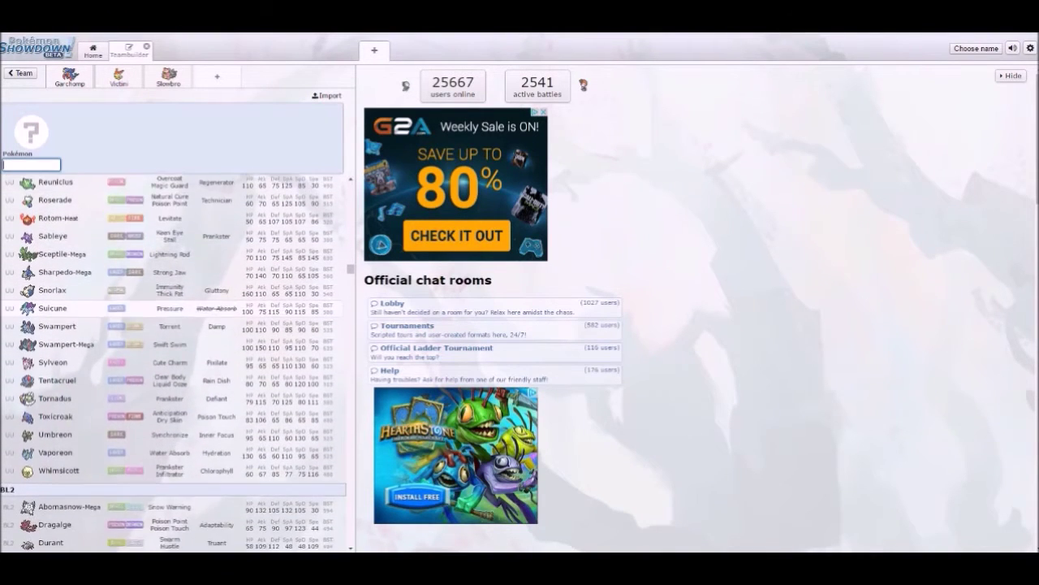
pyautogui.scroll(-3, 173, 362)
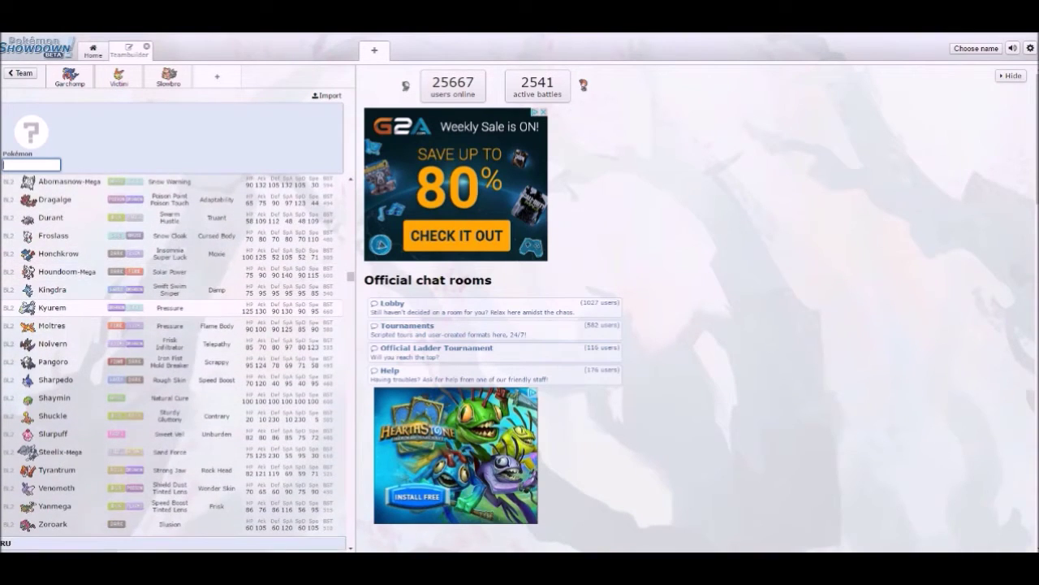
pyautogui.scroll(-3, 174, 414)
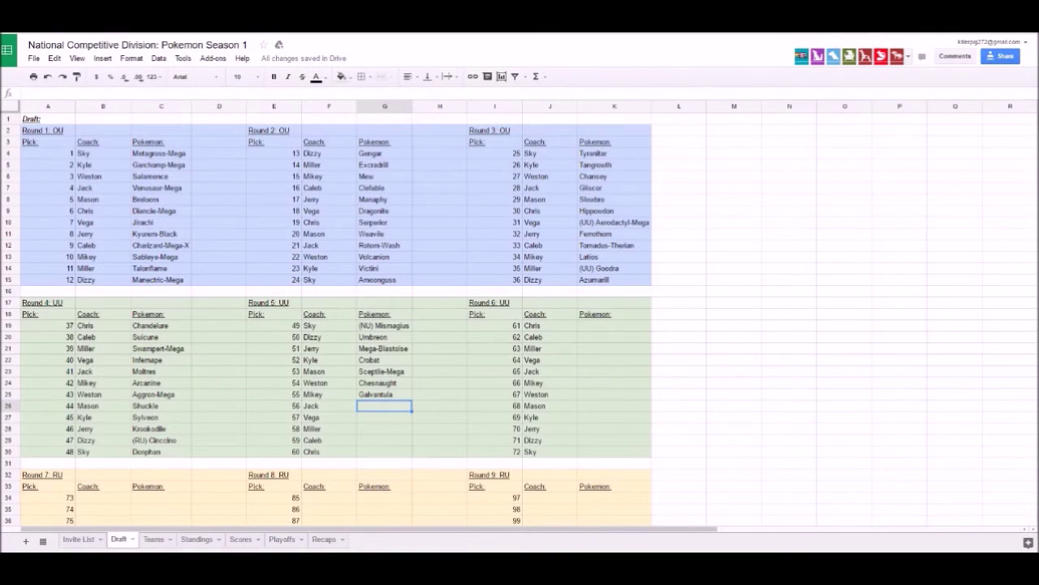
pyautogui.write('Tyrantrum')
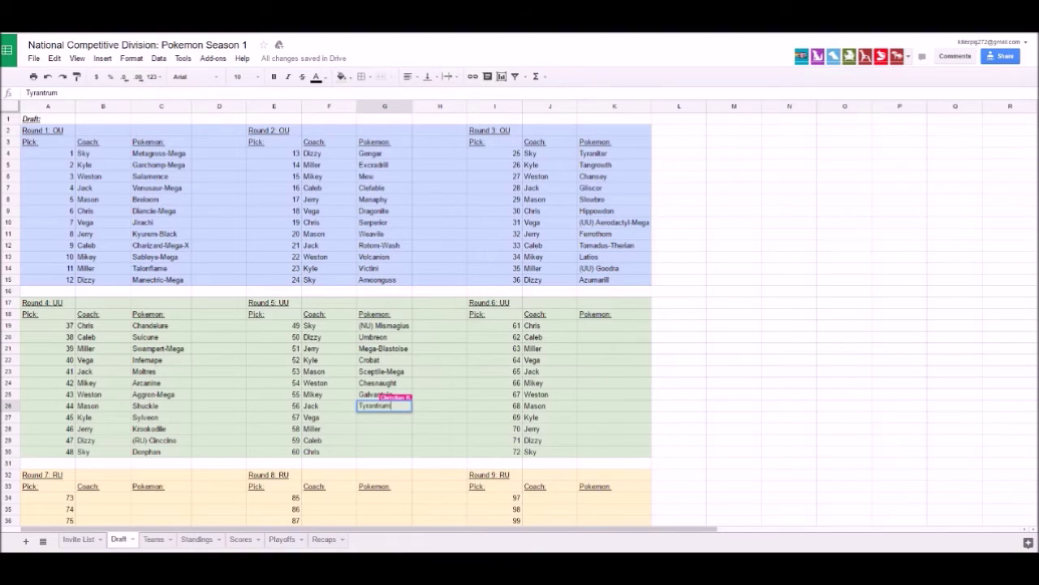
pyautogui.press('Return')
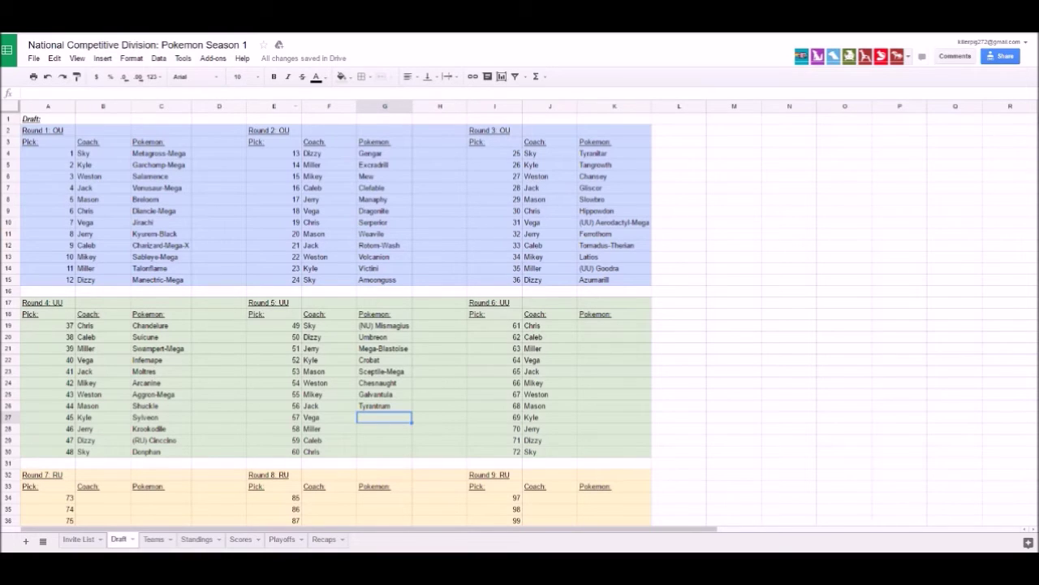
# Step: Enter Lucario, Cresselia and Nidoking as the Pokemon for picks 57, 58 and 59 of Round 5
pyautogui.write('Lucario')
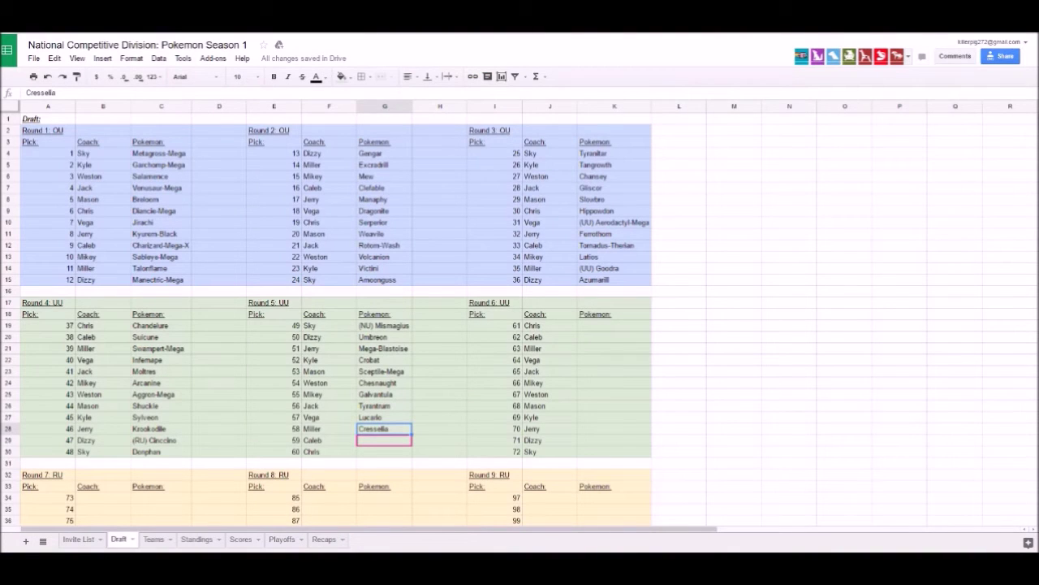
pyautogui.click(384, 440)
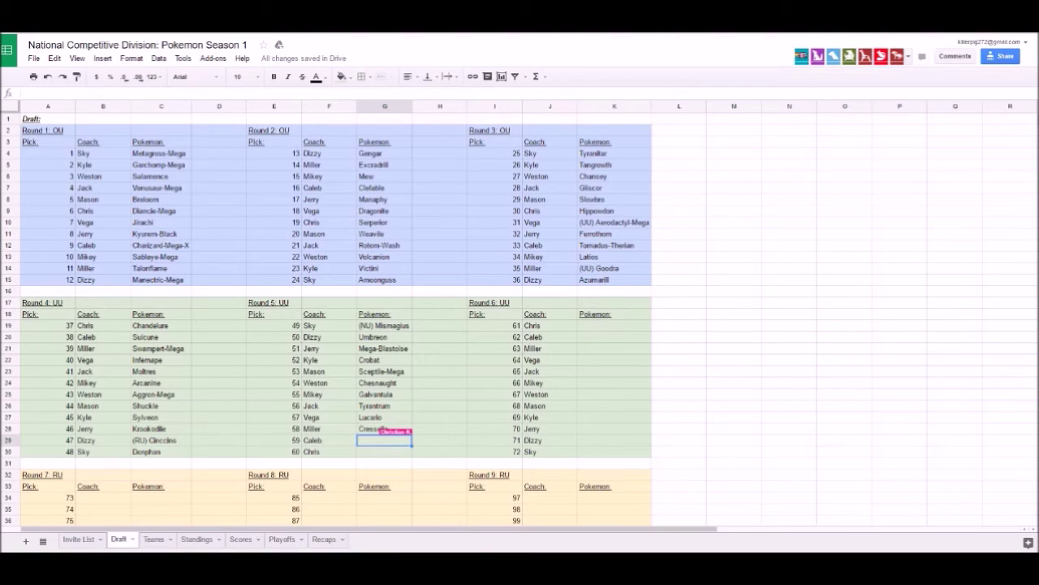
pyautogui.write('Nidoking')
pyautogui.press('Return')
# Step: Search the Pokémon Showdown teambuilder for "regi", and clear the search to browse the full Pokemon list by tier
pyautogui.hotkey('alt', 'Tab')
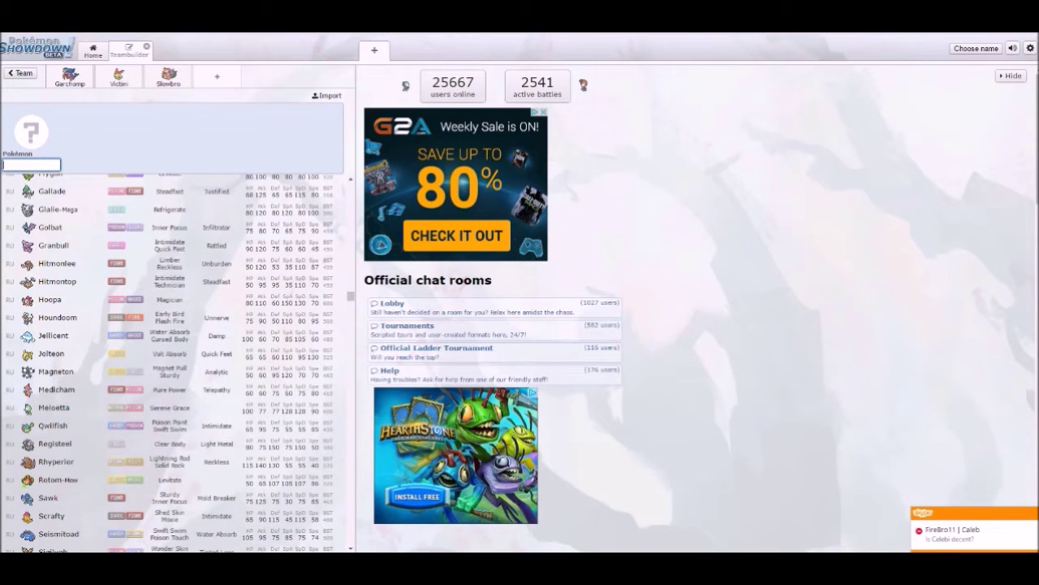
pyautogui.write('regi')
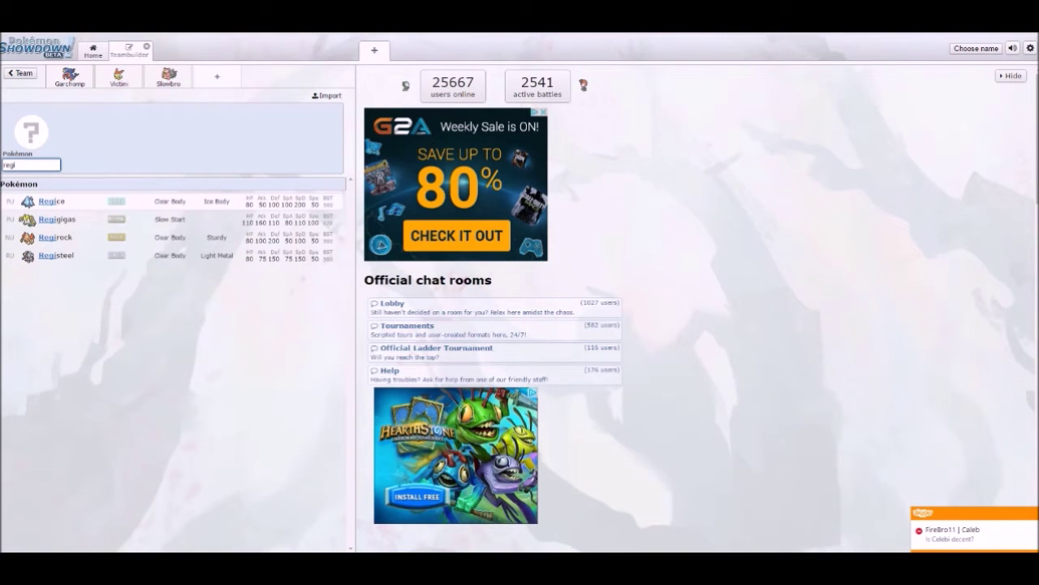
pyautogui.press('BackSpace')
pyautogui.press('BackSpace')
pyautogui.press('BackSpace')
pyautogui.press('BackSpace')
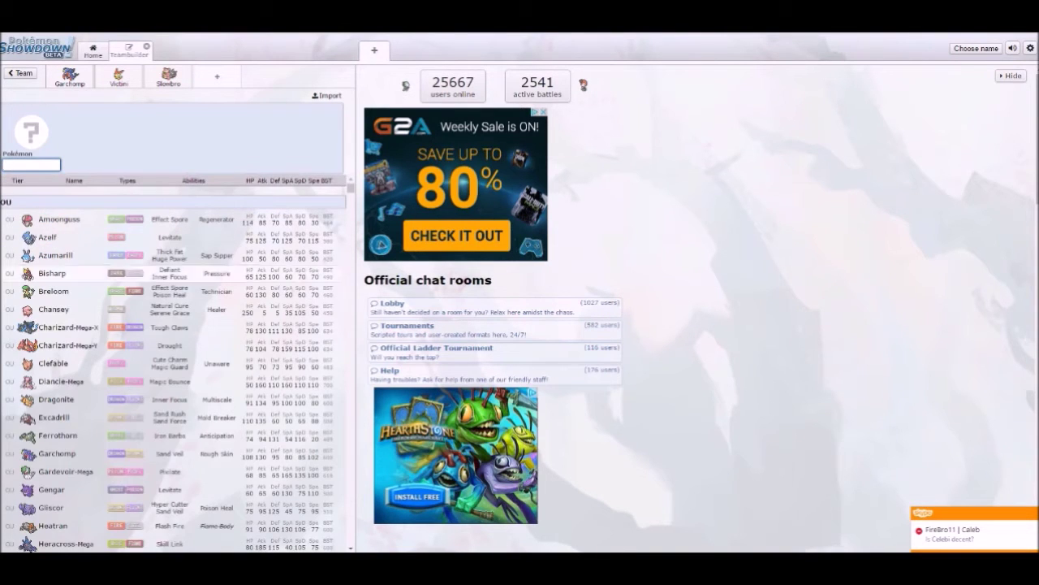
pyautogui.scroll(-15, 122, 455)
pyautogui.scroll(-8, 122, 455)
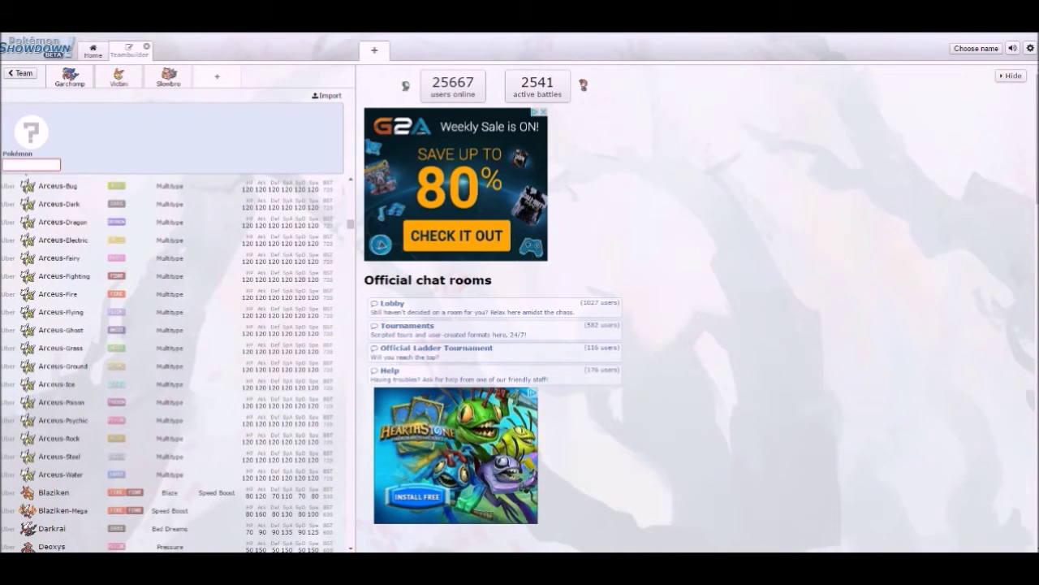
# Step: Return to the Google Sheets draft and enter cobalion as the Pokemon for pick 60 of Round 5
pyautogui.hotkey('ctrl', 'Tab')
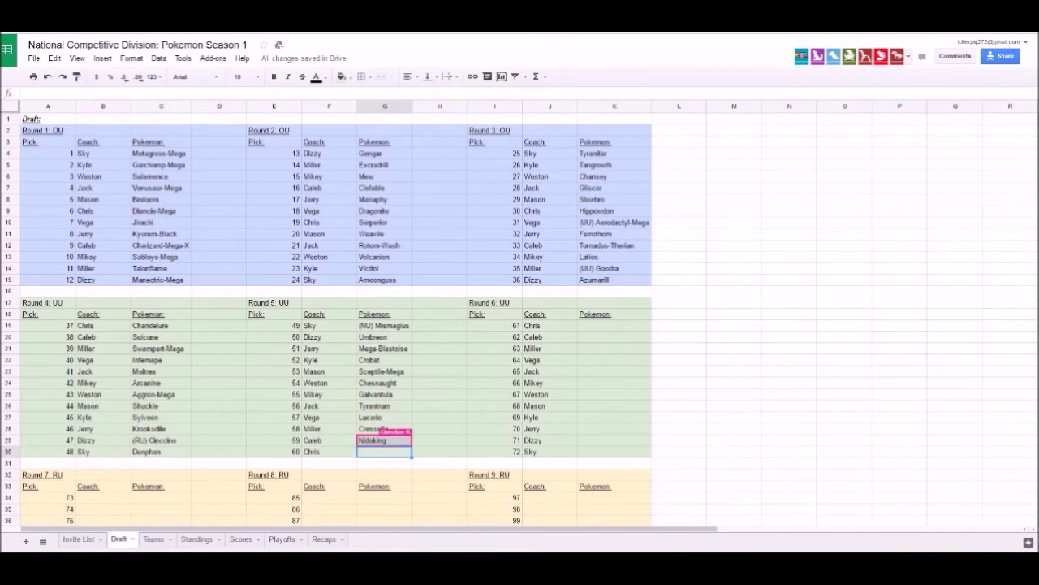
pyautogui.write('coballion')
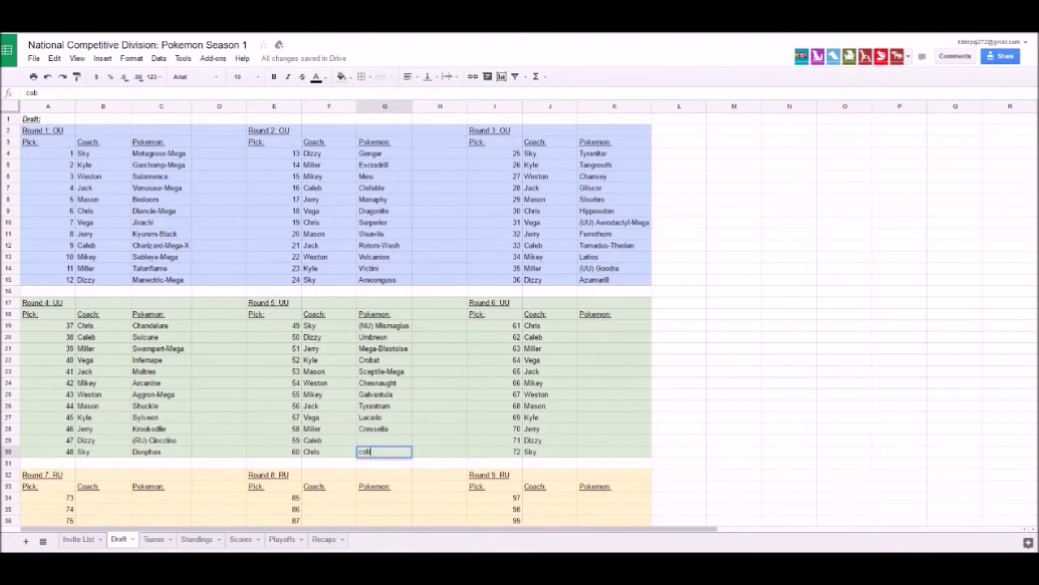
pyautogui.click(439, 429)
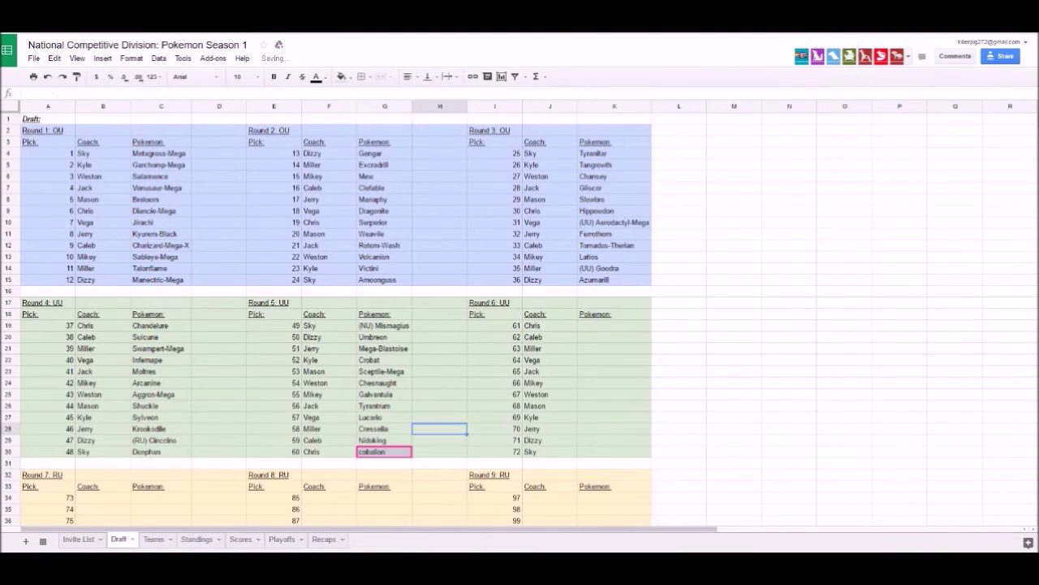
# Step: Look through the UU list in the Pokémon Showdown teambuilder, and return to the Google Sheets draft
pyautogui.hotkey('ctrl', 'Tab')
pyautogui.scroll(-2, 177, 363)
pyautogui.scroll(-15, 178, 324)
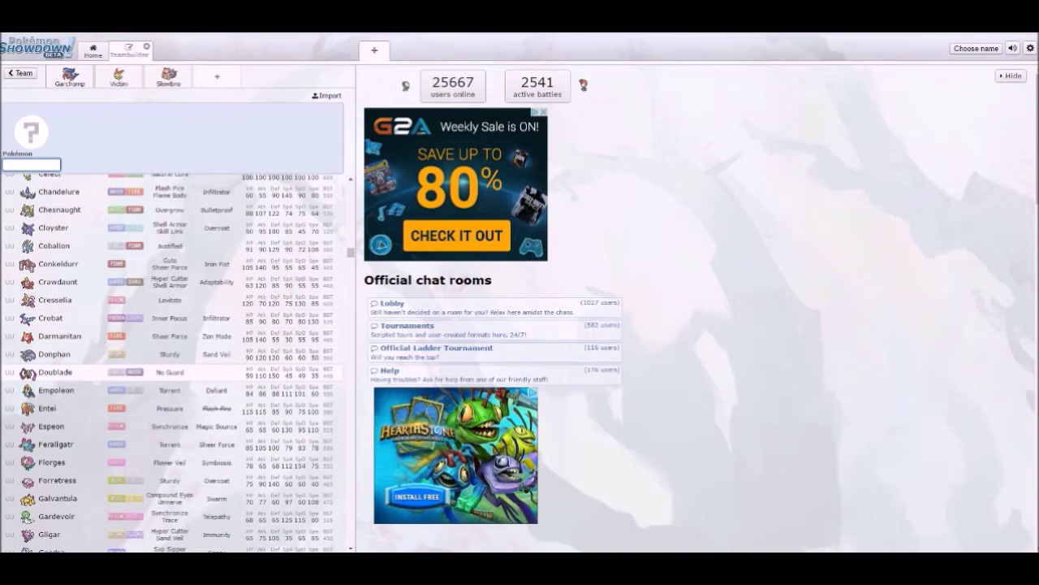
pyautogui.hotkey('ctrl', 'shift', 'Tab')
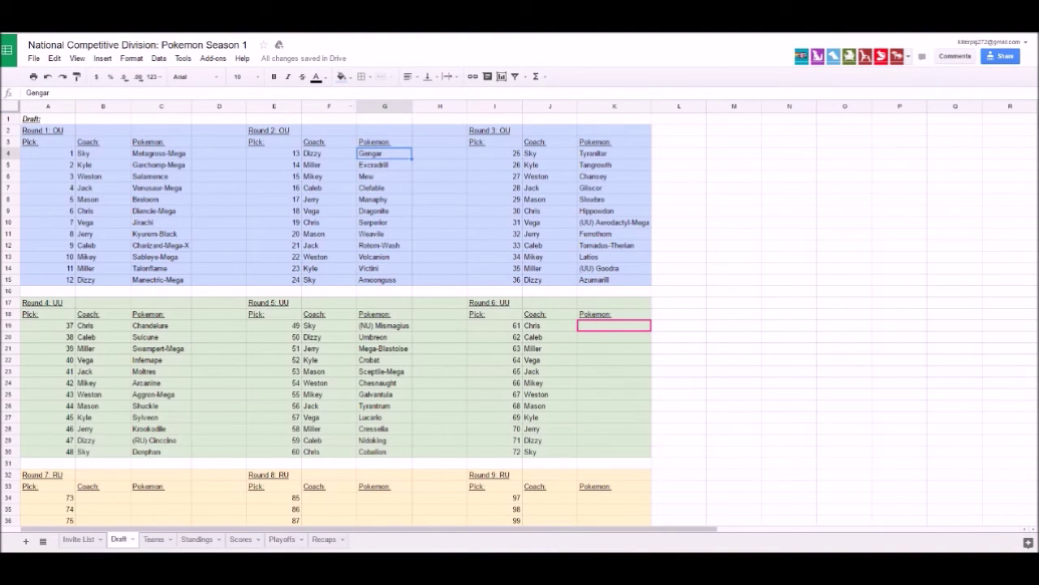
pyautogui.hotkey('ctrl', 'Tab')
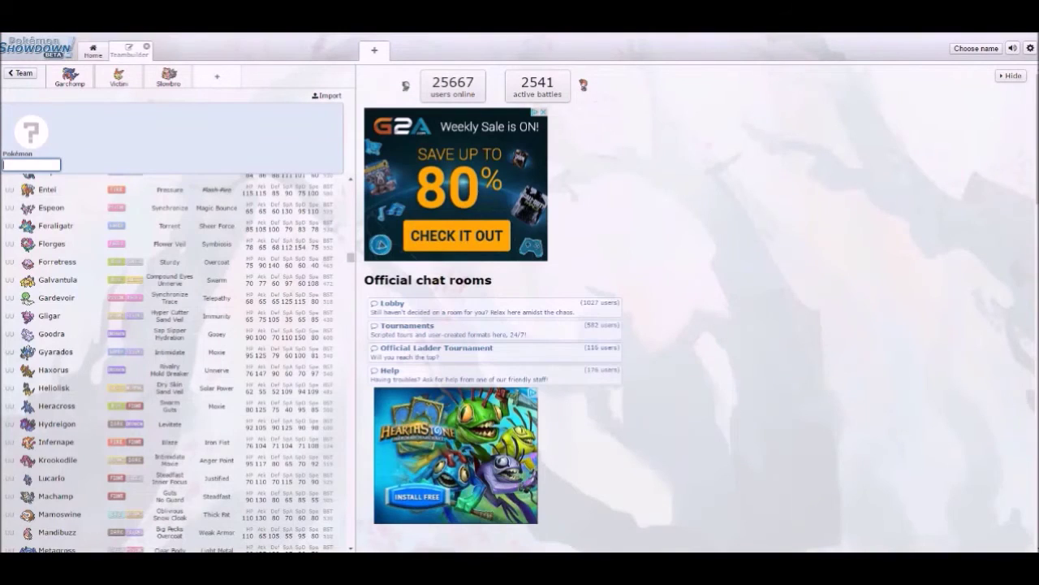
pyautogui.hotkey('ctrl', 'shift', 'Tab')
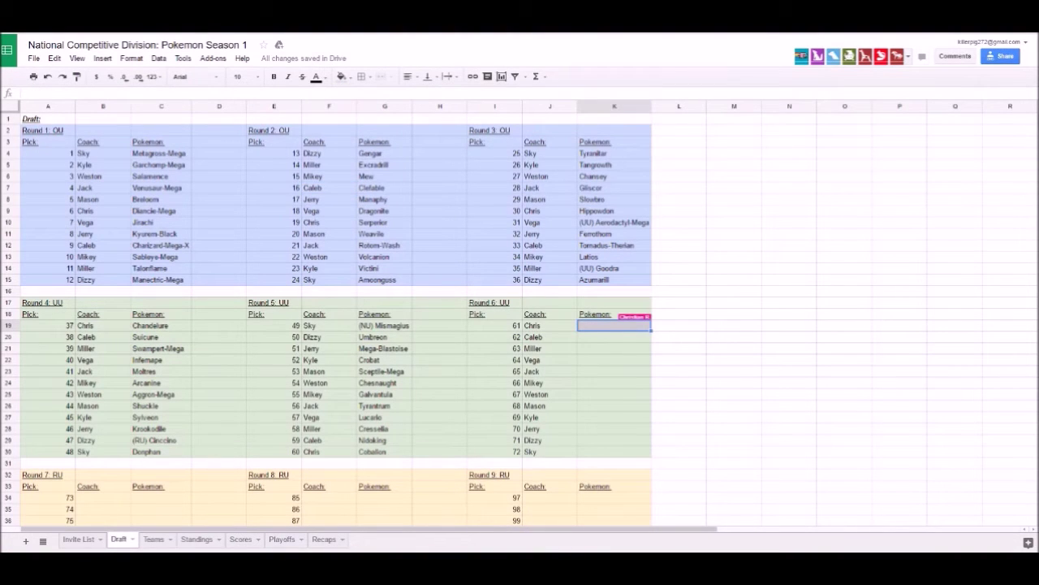
# Step: Enter Hydreigon as the Pokemon for pick 61 of Round 6
pyautogui.write('H')
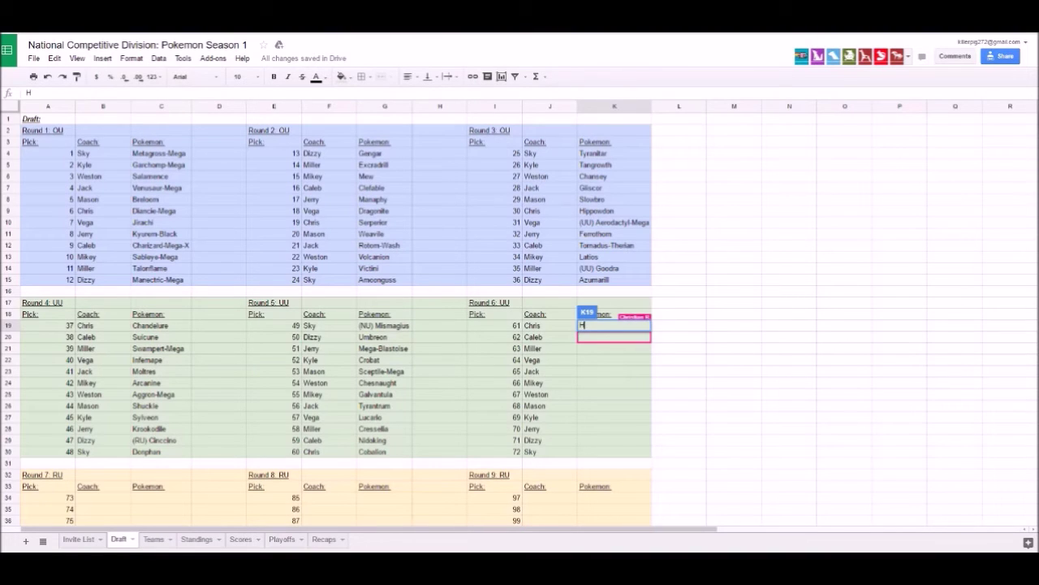
pyautogui.press('Tab')
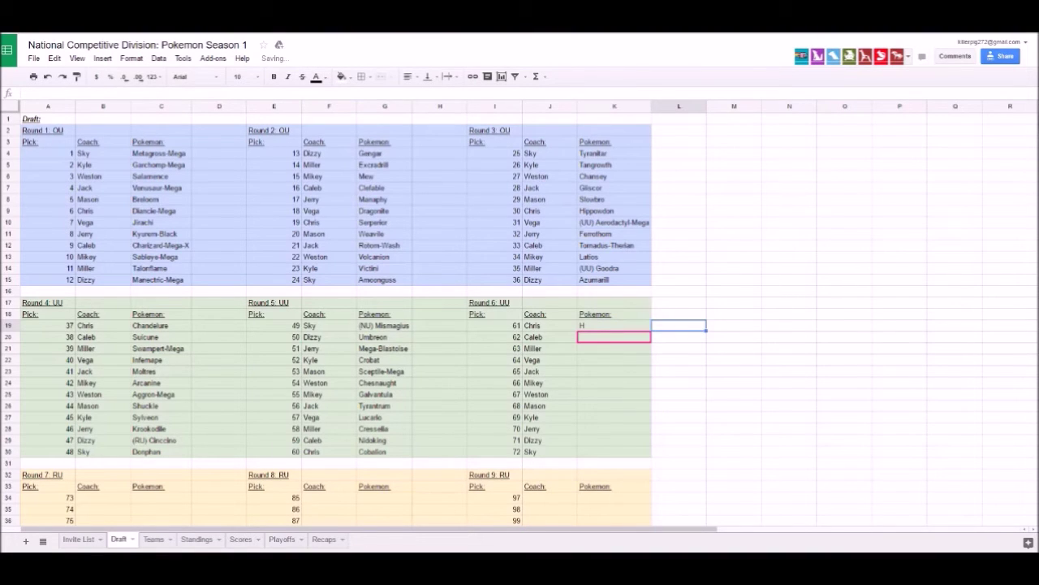
pyautogui.click(614, 324)
pyautogui.press('Return')
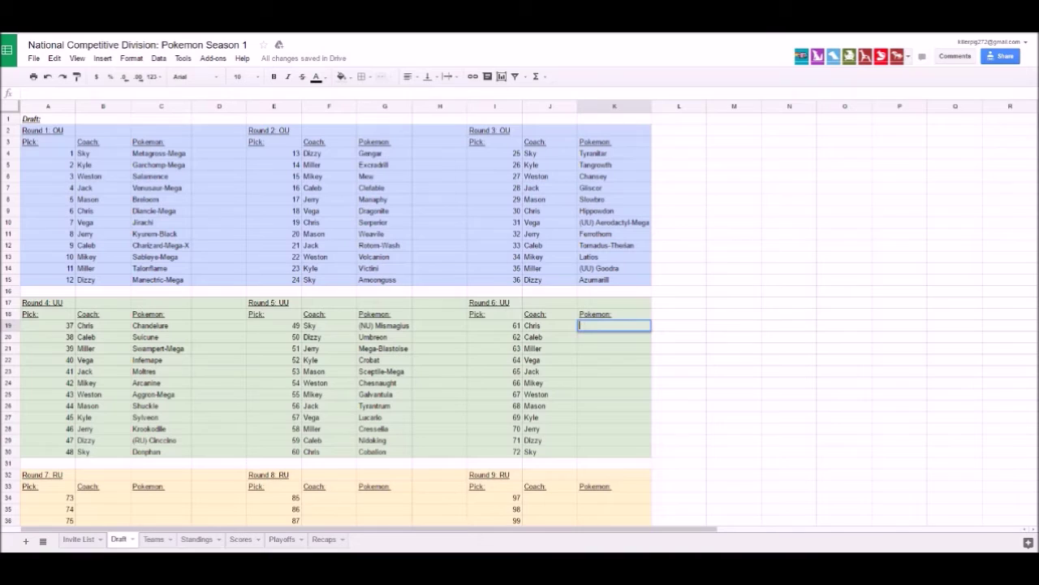
pyautogui.write('ydr')
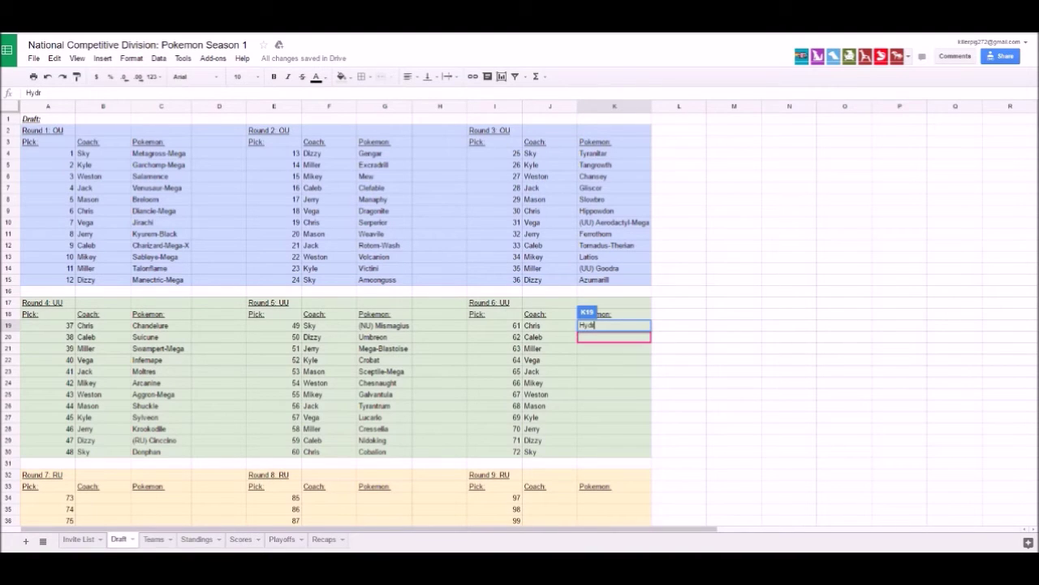
pyautogui.write('eigon')
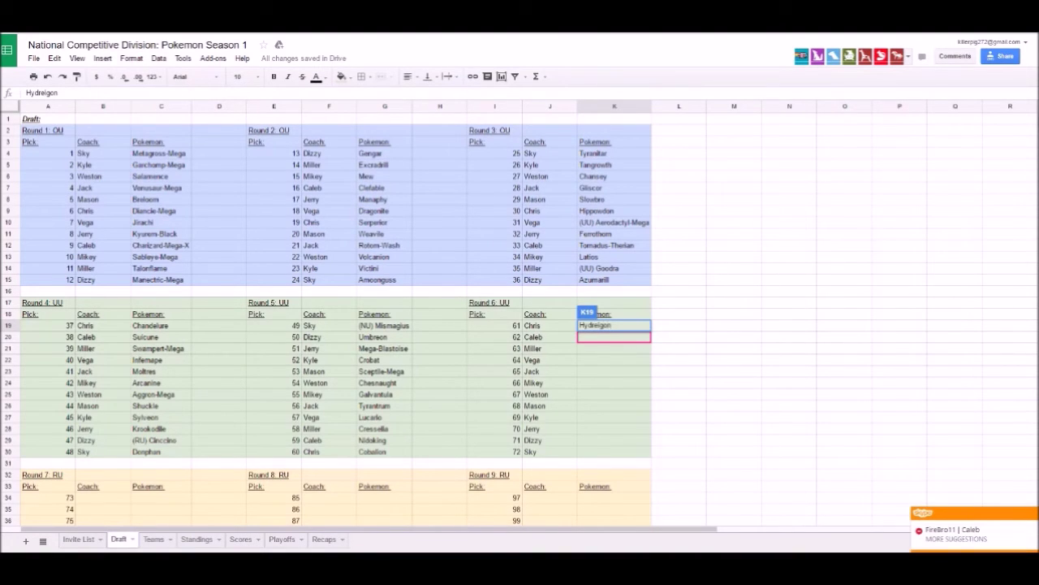
pyautogui.press('Return')
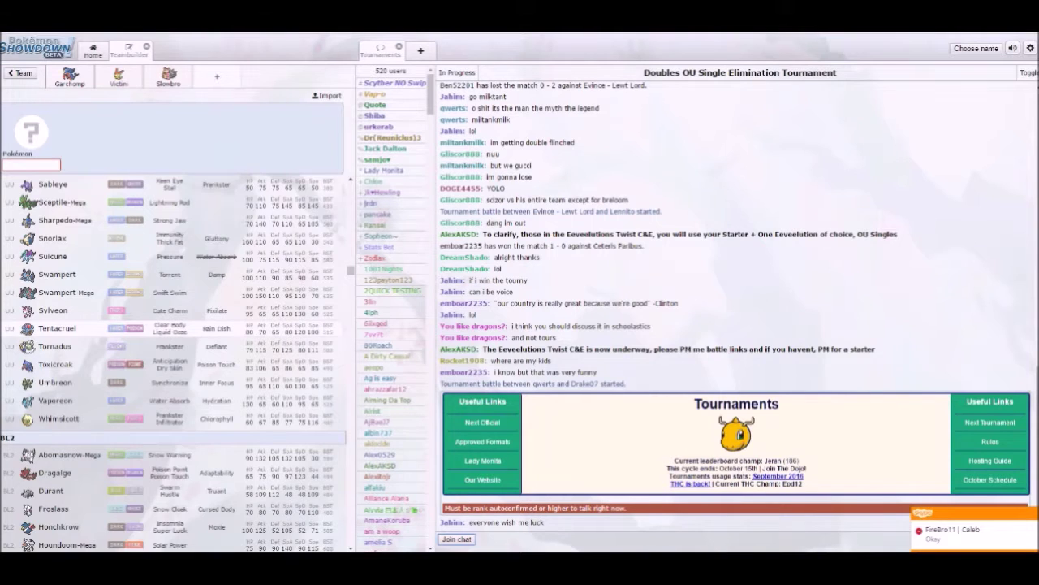
# Step: Consult the UU list in the Pokémon Showdown teambuilder, and enter Doublade and Kingdra for picks 62 and 63 in the Google Sheets draft
pyautogui.scroll(-3, 174, 365)
pyautogui.scroll(2, 174, 364)
pyautogui.scroll(6, 174, 294)
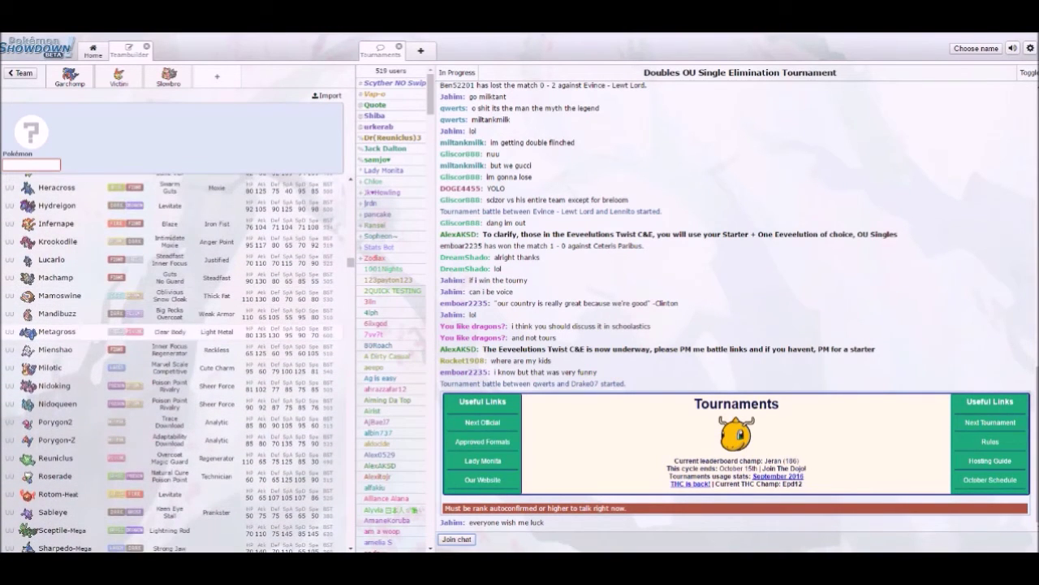
pyautogui.scroll(-1, 98, 349)
pyautogui.scroll(-3, 173, 365)
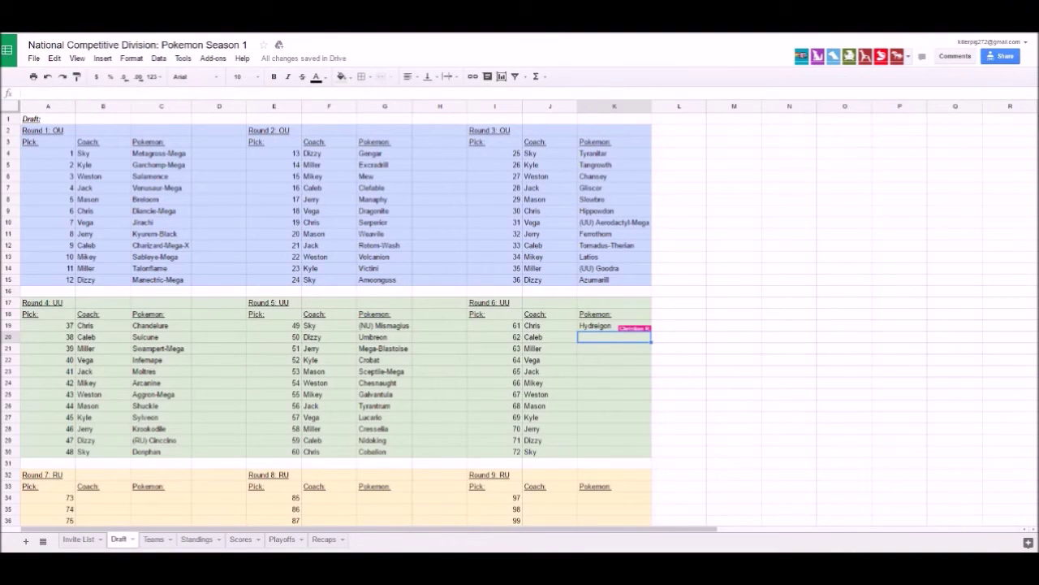
pyautogui.write('Doublade')
pyautogui.press('Return')
pyautogui.write('Kingdra')
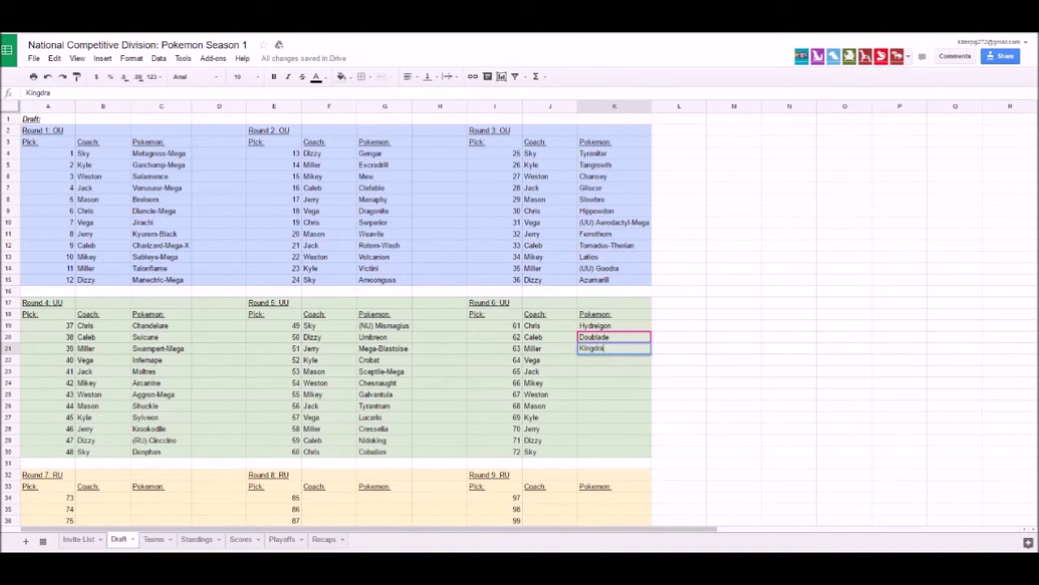
pyautogui.press('Return')
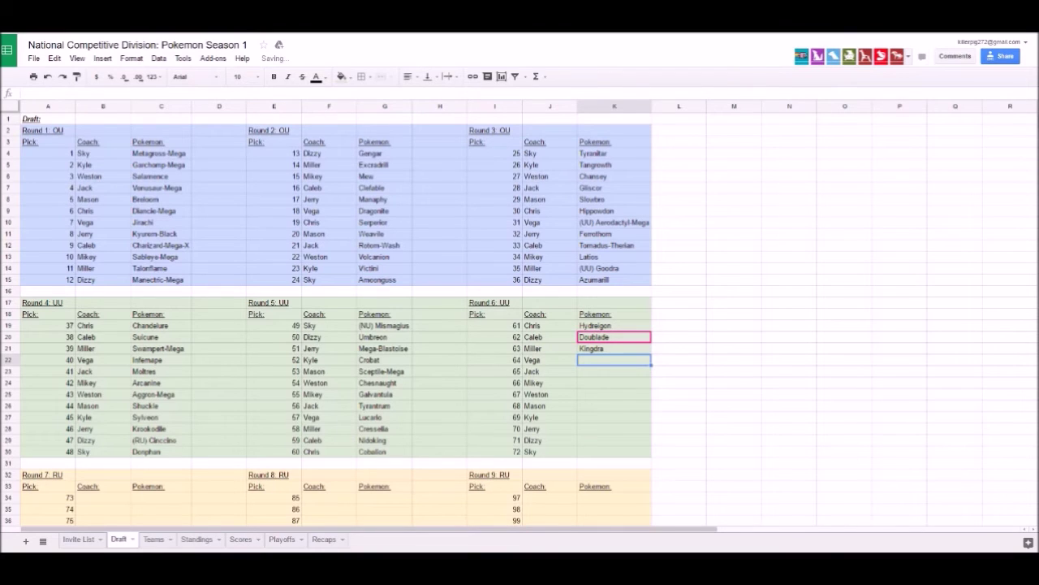
# Step: Enter Porygon2 and Espeon as the Pokemon for picks 64 and 65 of Round 6
pyautogui.scroll(-1, 328, 318)
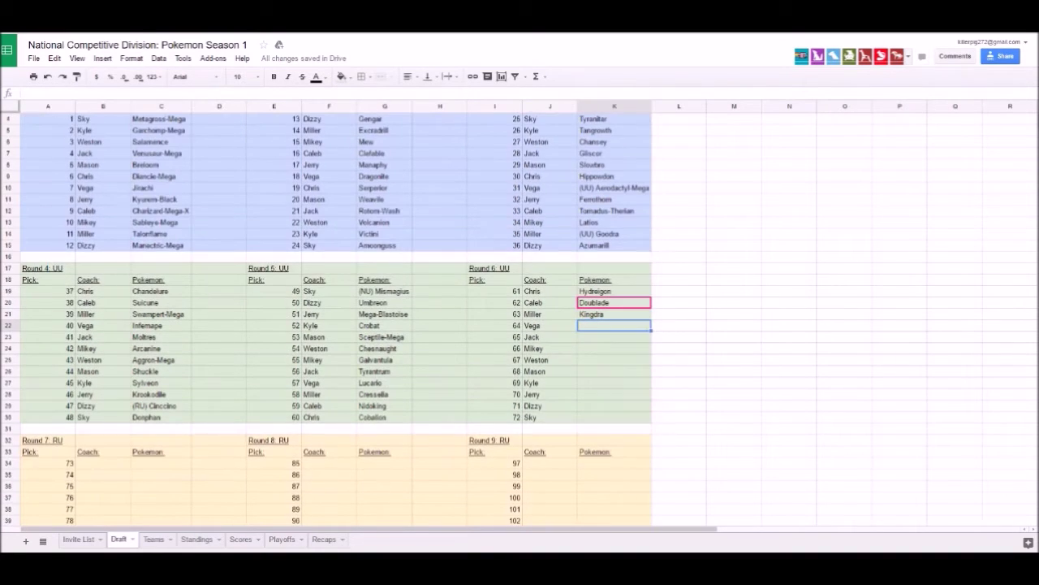
pyautogui.write('Porygon2')
pyautogui.scroll(1, 327, 307)
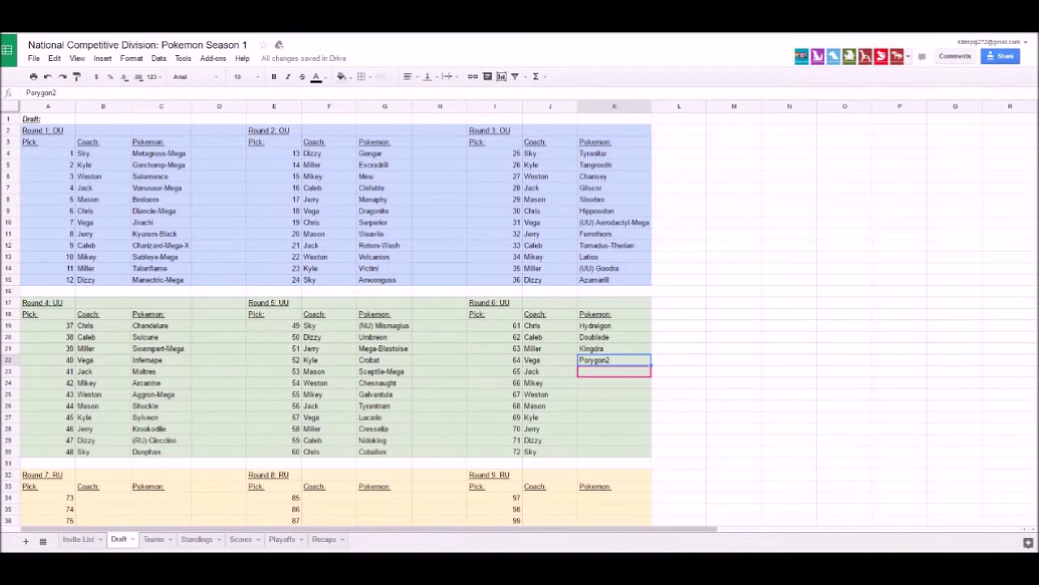
pyautogui.click(614, 371)
pyautogui.write('Espeon')
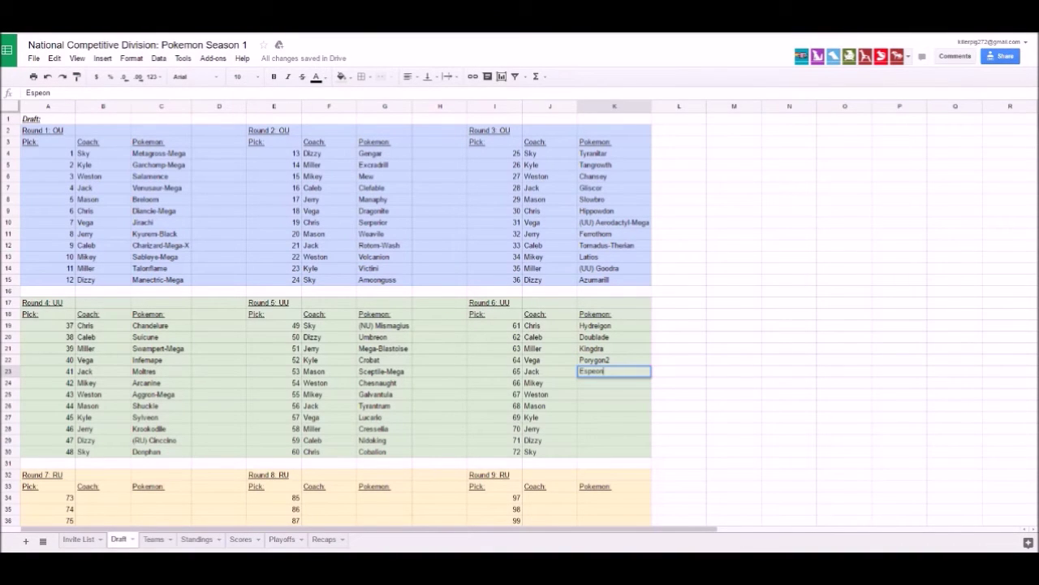
pyautogui.press('Return')
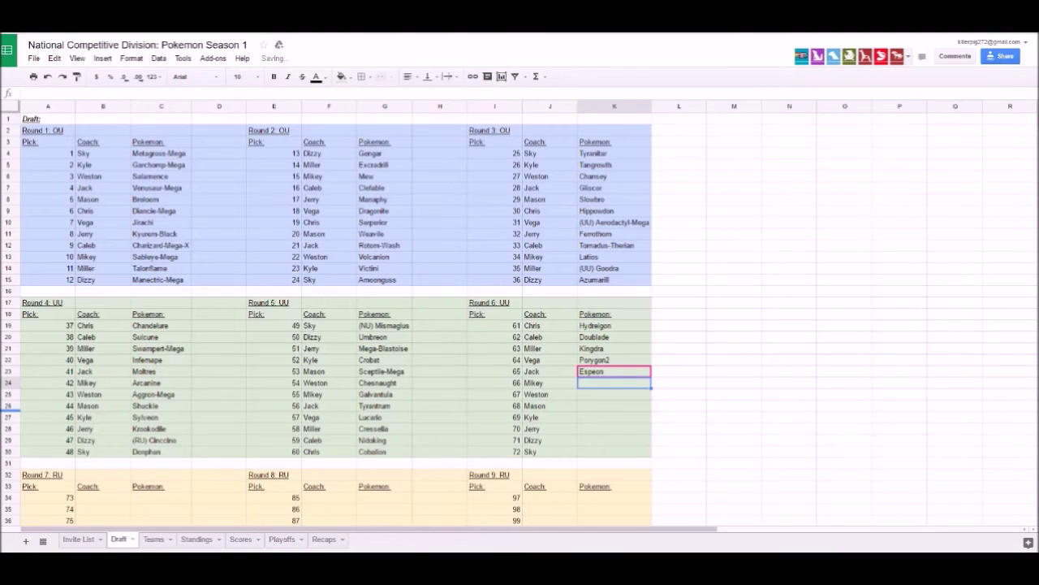
# Step: Check the UU list in the Pokémon Showdown teambuilder, and enter Smeagle for pick 66 in the Google Sheets draft
pyautogui.hotkey('alt', 'Tab')
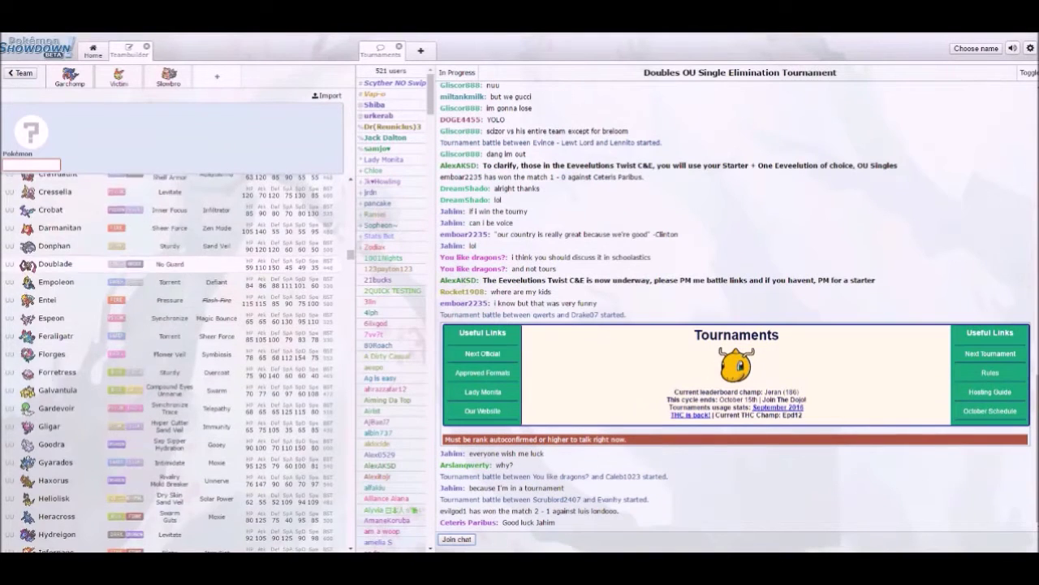
pyautogui.scroll(2, 171, 366)
pyautogui.hotkey('alt', 'Tab')
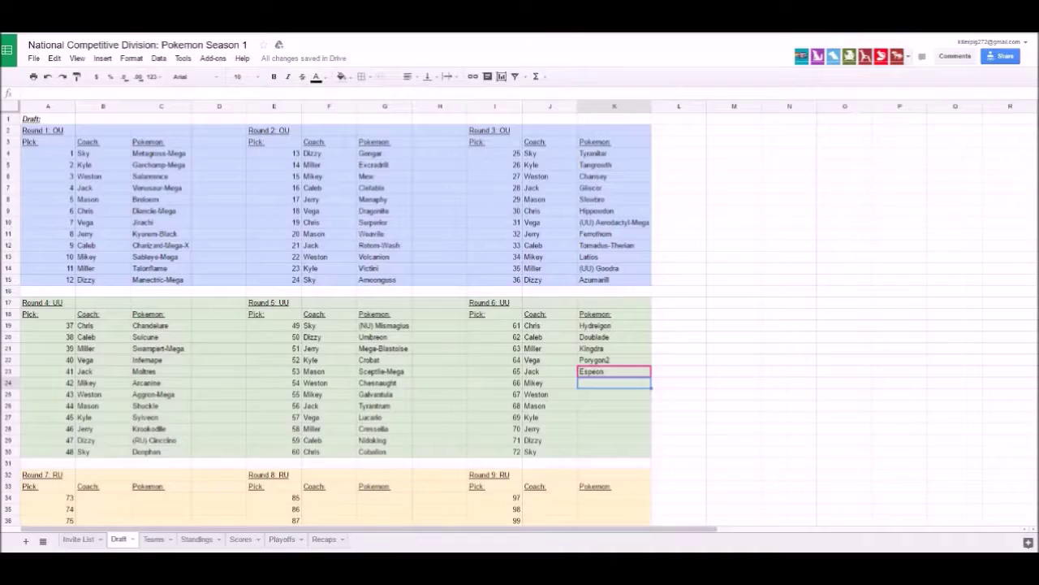
pyautogui.write('Smeagle')
pyautogui.press('Return')
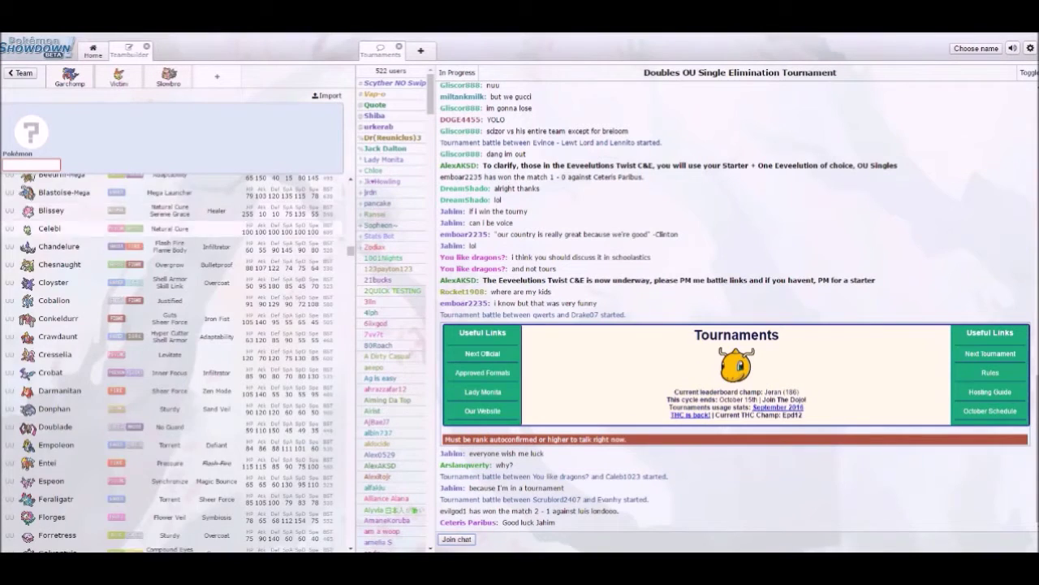
# Step: Browse the UU list in the Pokémon Showdown teambuilder, search for "hoop", and clear the search to review the UU Pokemon again
pyautogui.scroll(3, 169, 362)
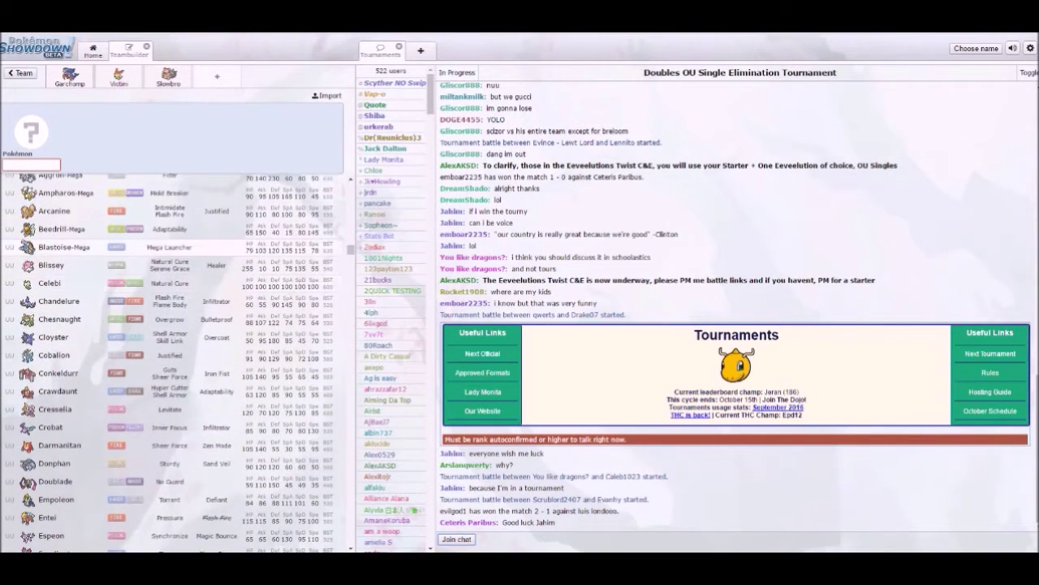
pyautogui.scroll(-3, 162, 301)
pyautogui.scroll(-1, 162, 301)
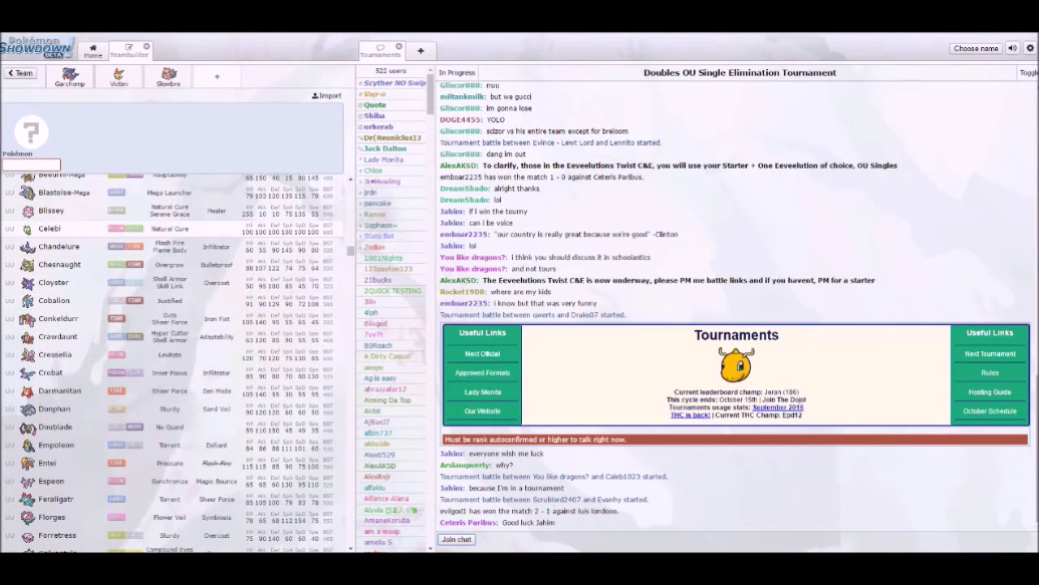
pyautogui.scroll(-1, 163, 276)
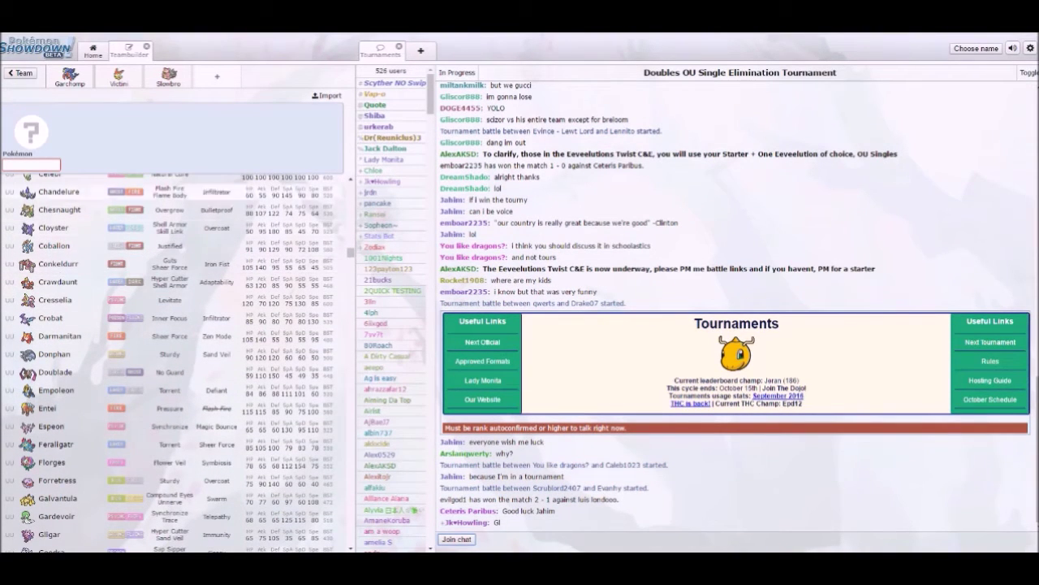
pyautogui.write('hoop')
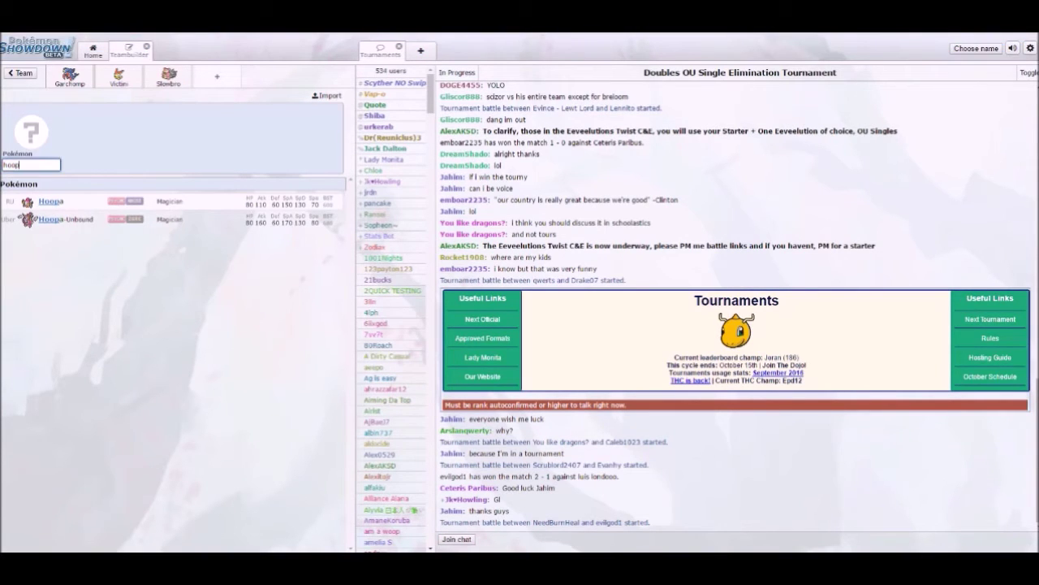
pyautogui.press('BackSpace')
pyautogui.press('BackSpace')
pyautogui.press('BackSpace')
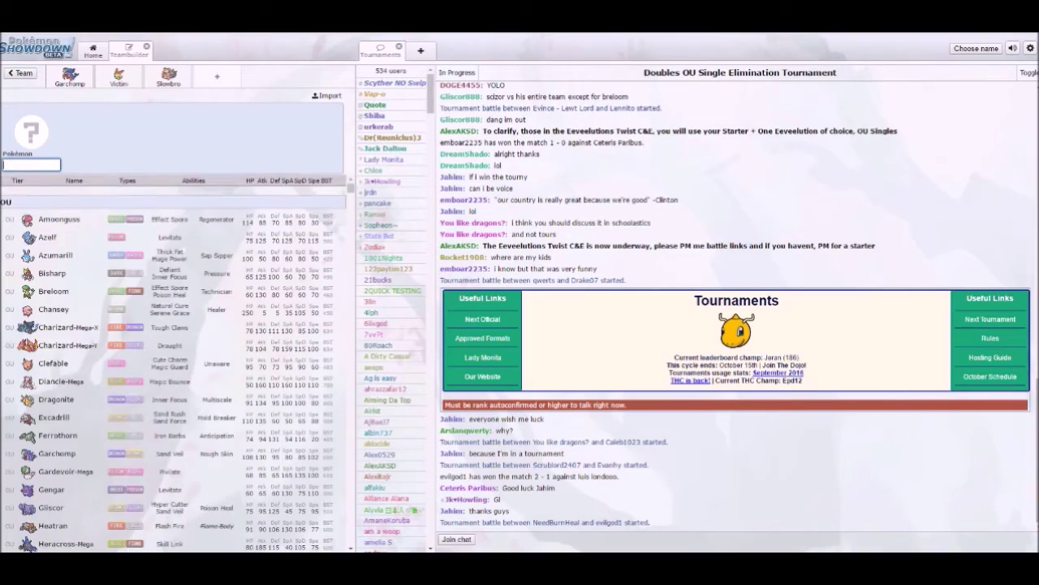
pyautogui.scroll(-15, 170, 361)
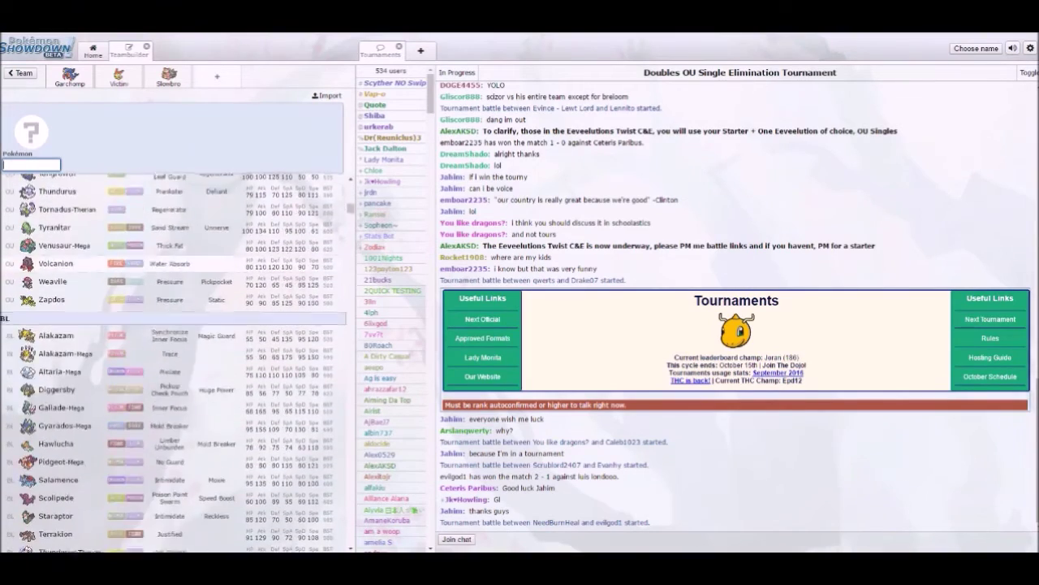
pyautogui.scroll(-15, 171, 361)
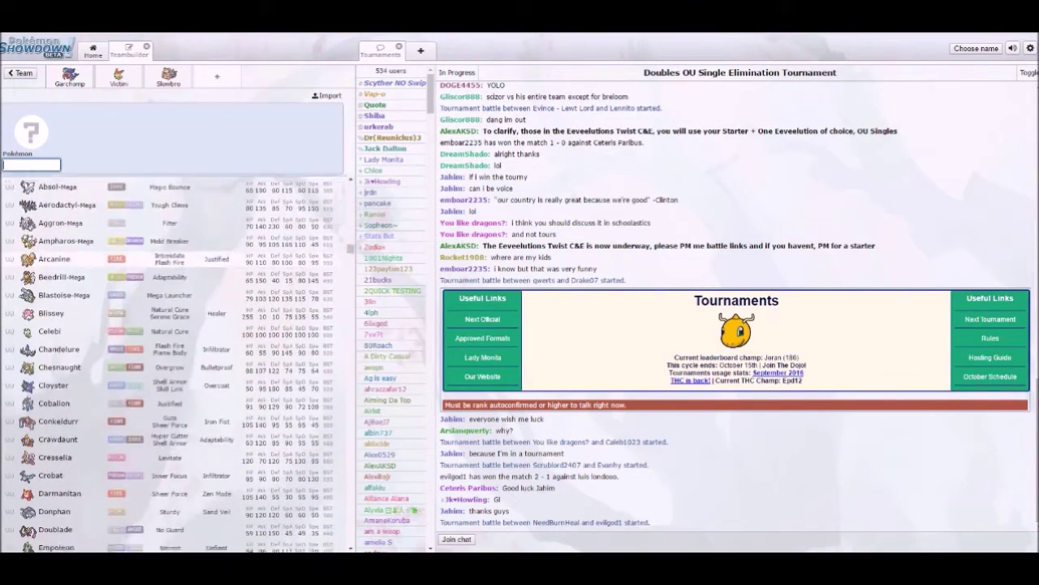
pyautogui.scroll(-10, 171, 361)
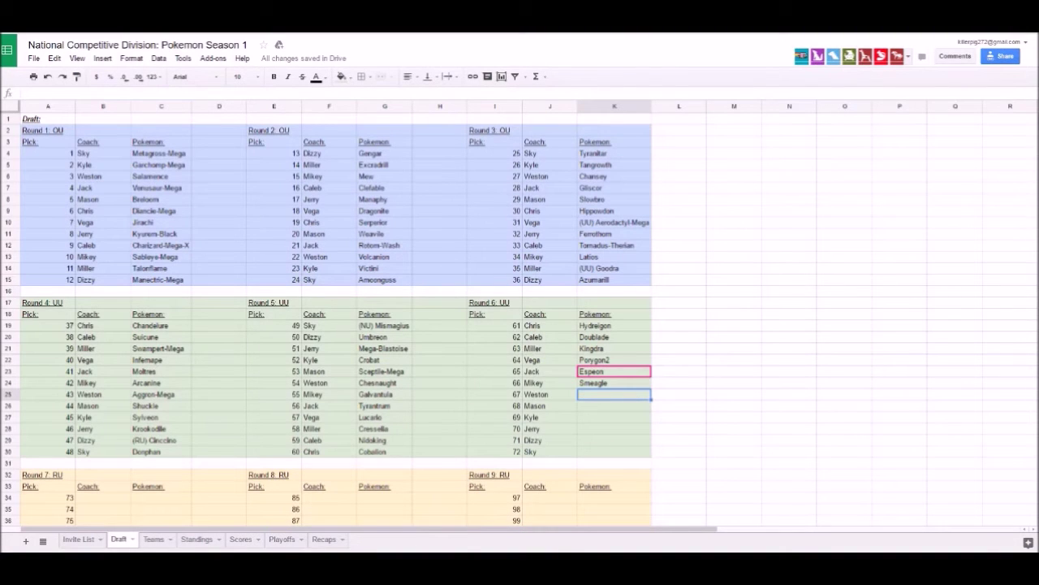
# Step: Return to the Google Sheets draft and enter Empoleon and Snorlax for picks 67 and 68 of Round 6
pyautogui.write('Empoleon')
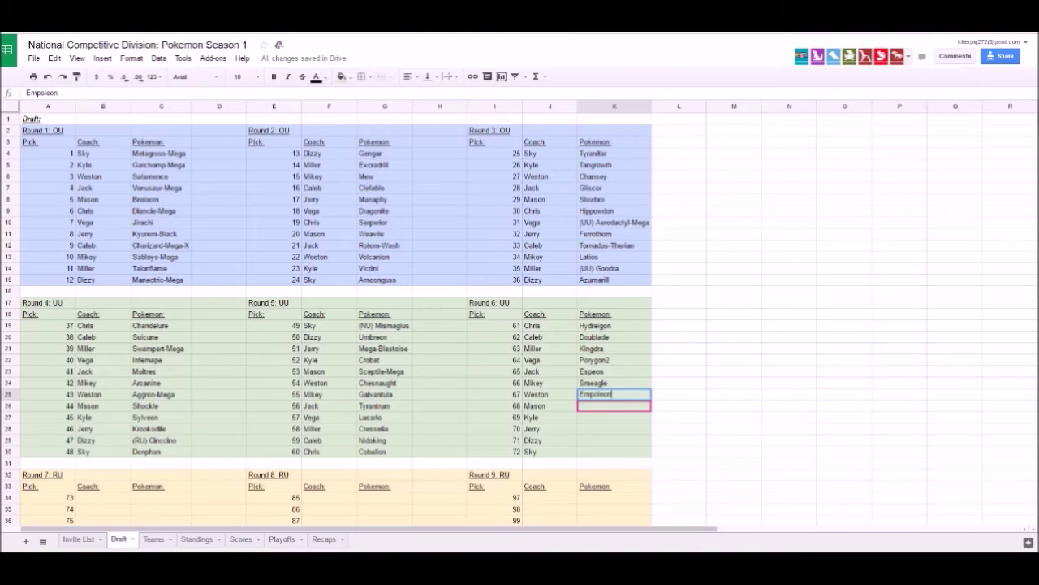
pyautogui.press('Return')
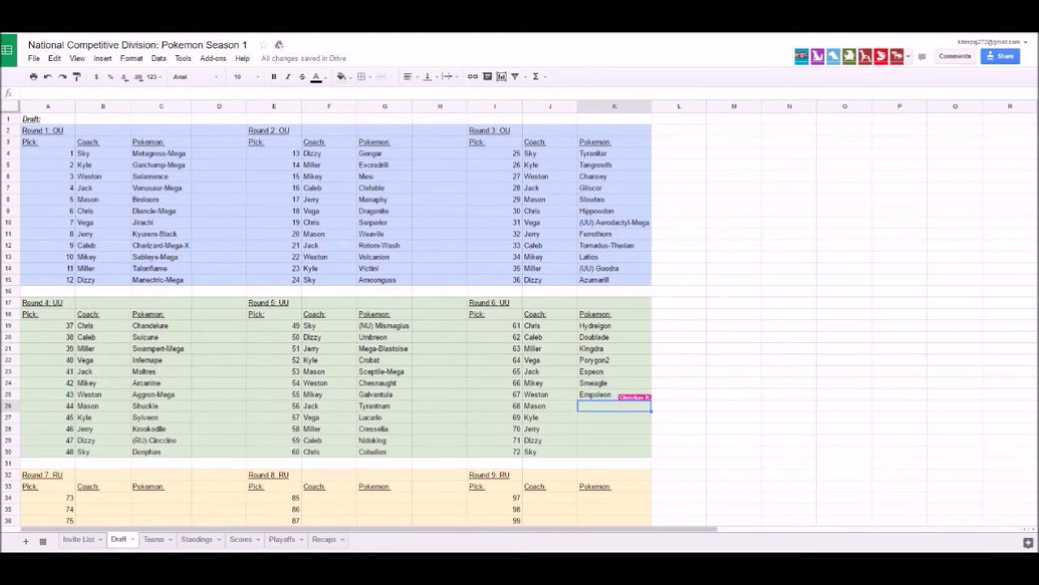
pyautogui.write('Snorlax')
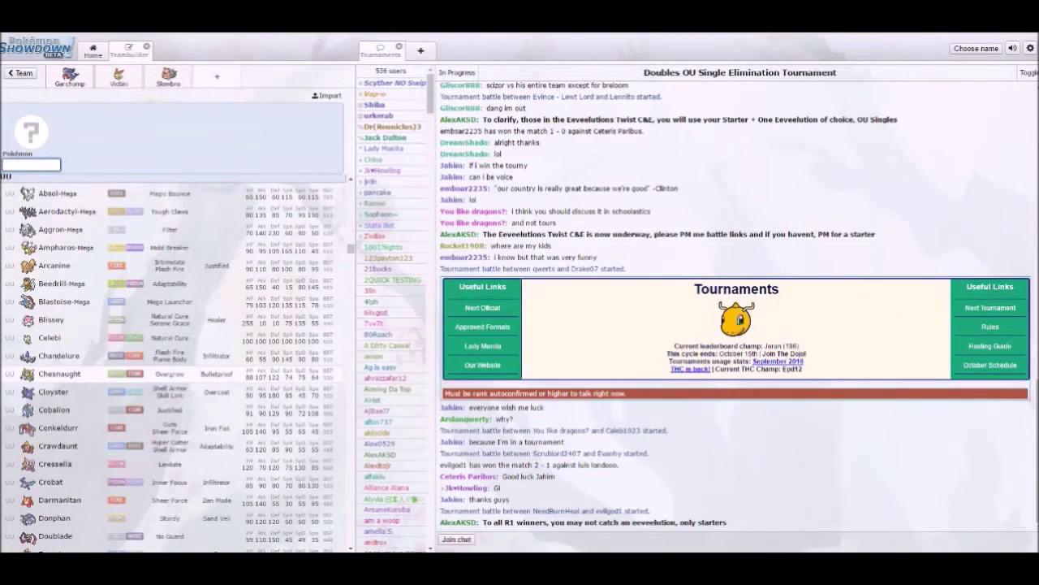
# Step: Consult the UU list in the Pokémon Showdown teambuilder, and enter (NU) Gastrodon for pick 69 in the Google Sheets draft
pyautogui.scroll(-2, 171, 362)
pyautogui.scroll(-4, 172, 362)
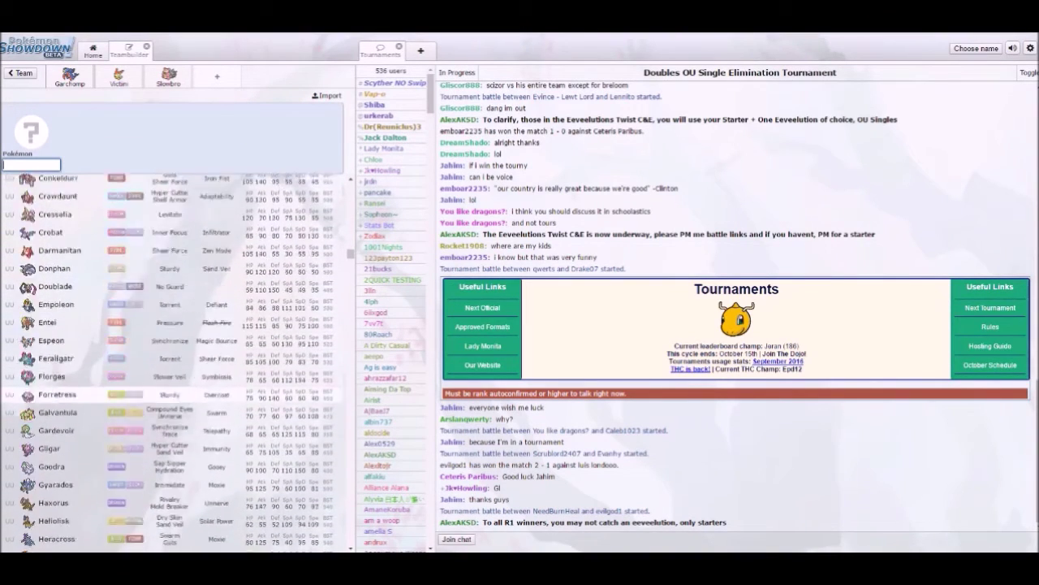
pyautogui.scroll(-3, 171, 406)
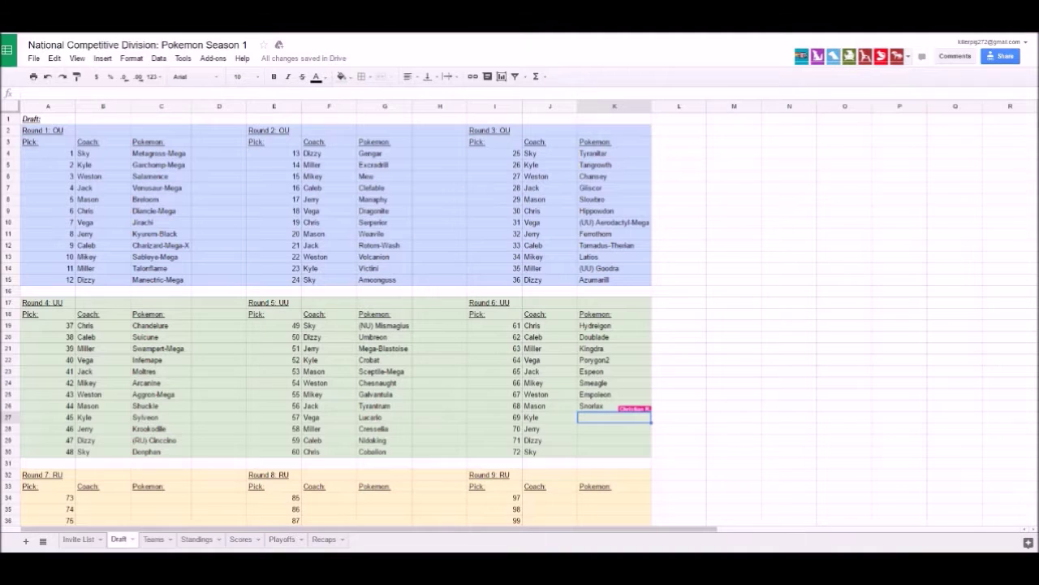
pyautogui.write('(NU) Gastrodon')
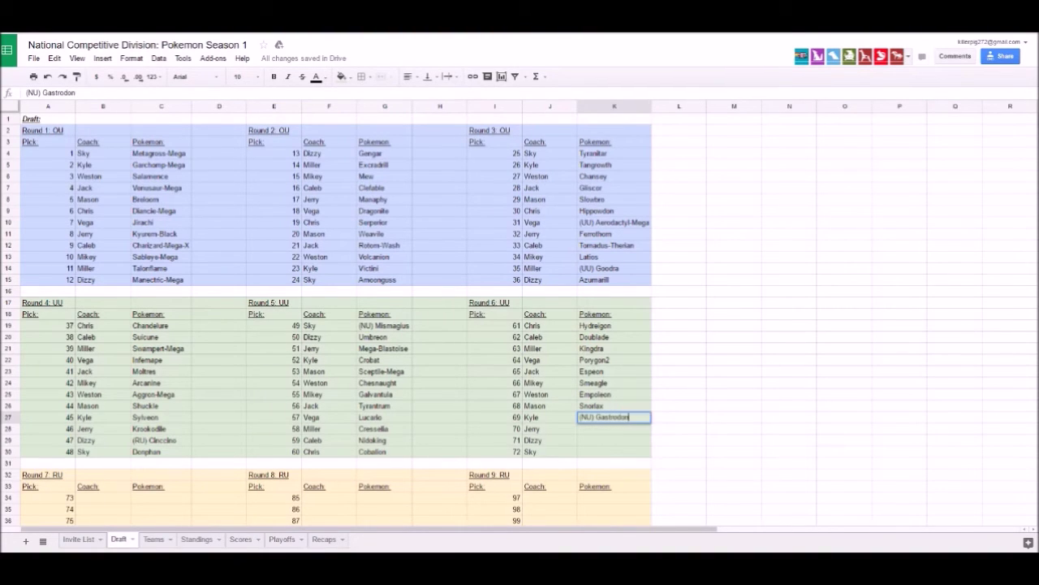
# Step: Enter Florges and Dragalge for picks 70 and 71 of Round 6
pyautogui.press('Return')
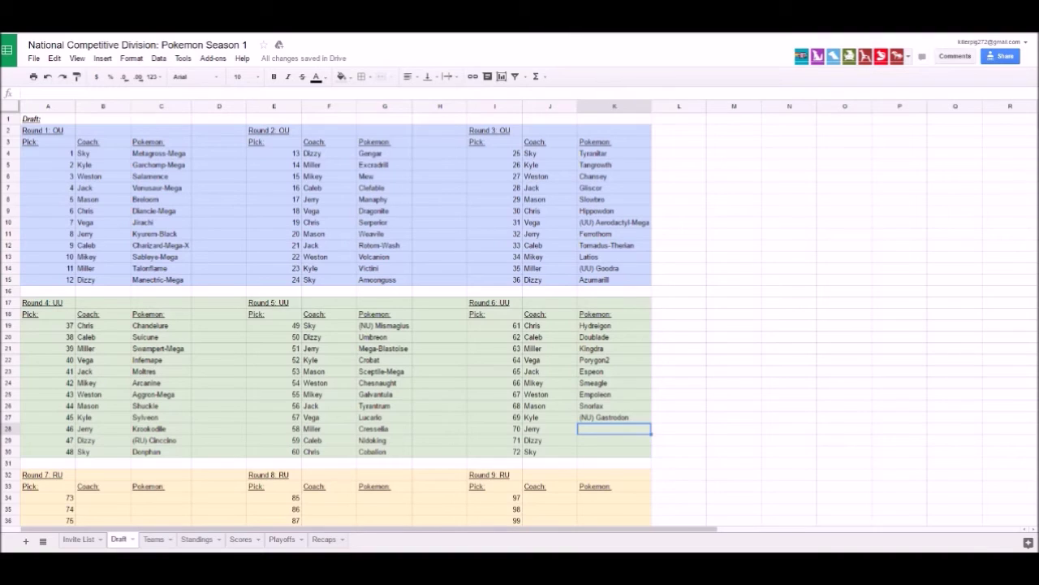
pyautogui.write('Florges')
pyautogui.press('Return')
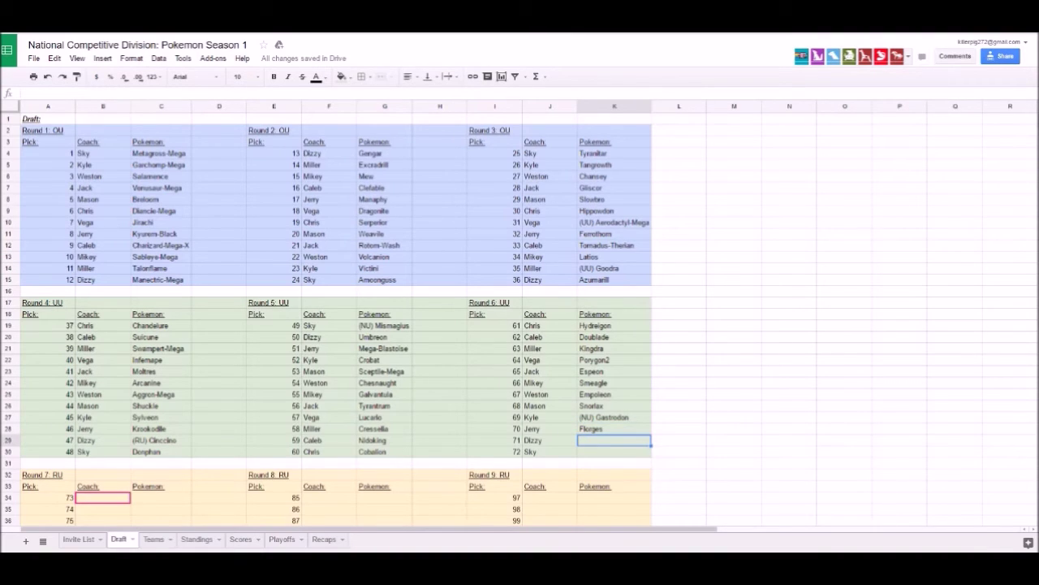
pyautogui.write('Dragalge')
pyautogui.press('Return')
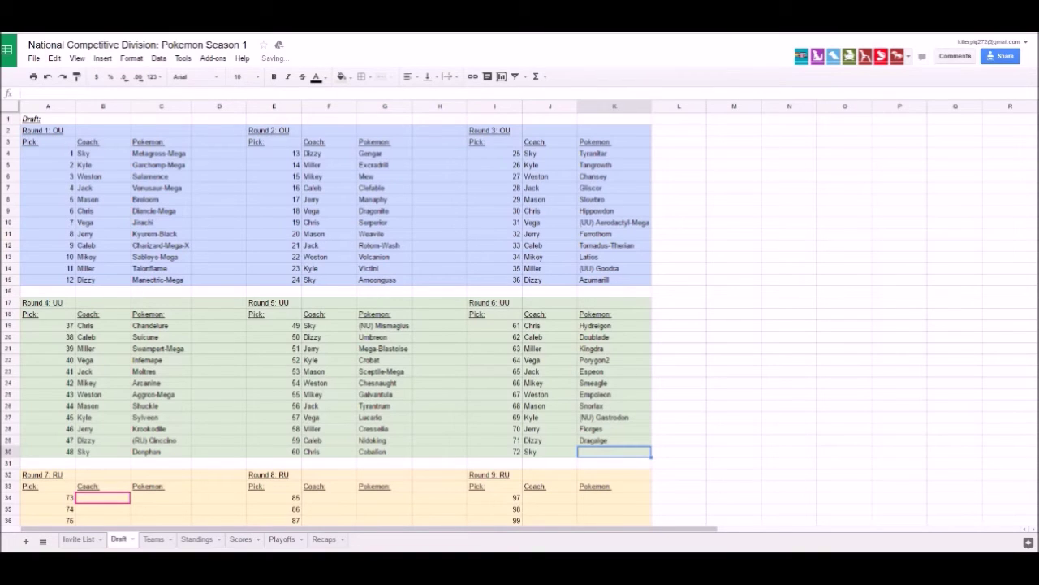
# Step: Enter Porgon Z for pick 72 of Round 6
pyautogui.write('Por')
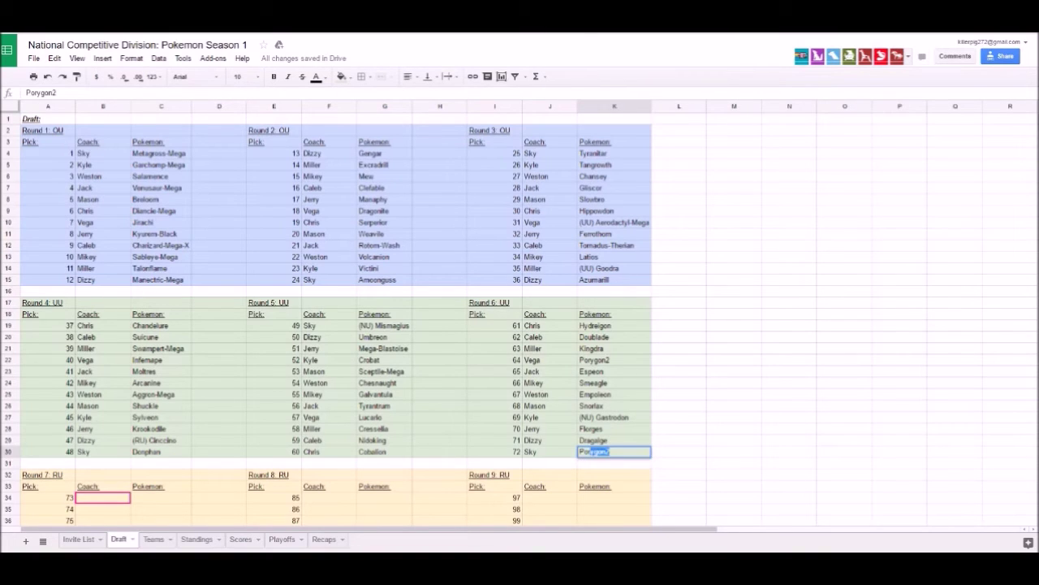
pyautogui.write('gon Z')
pyautogui.click(614, 360)
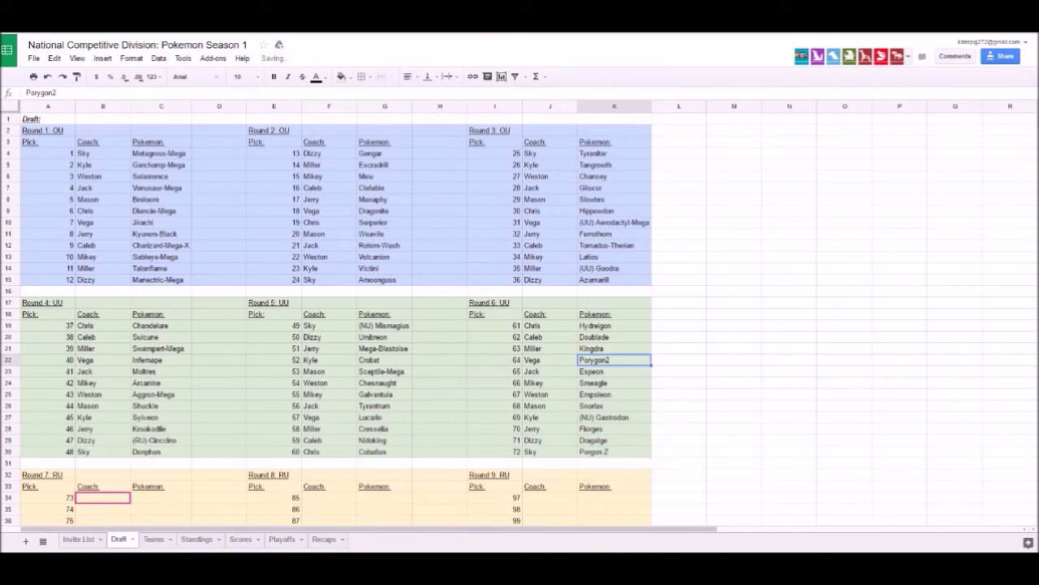
pyautogui.click(614, 451)
pyautogui.click(614, 359)
# Step: Switch to the Pokémon Showdown teambuilder and search the Pokemon list for "gas"
pyautogui.scroll(-6, 328, 318)
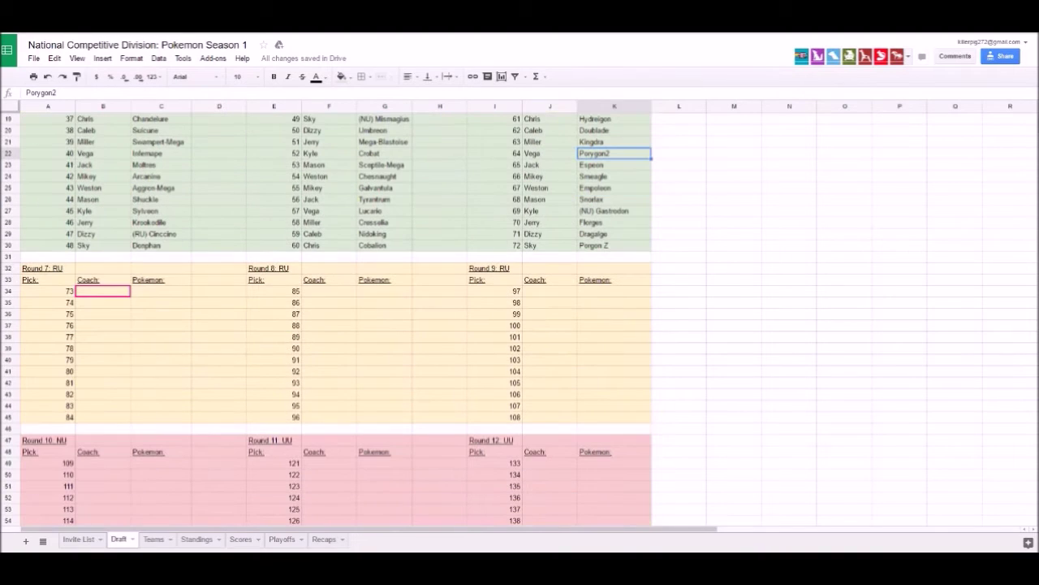
pyautogui.scroll(3, 327, 318)
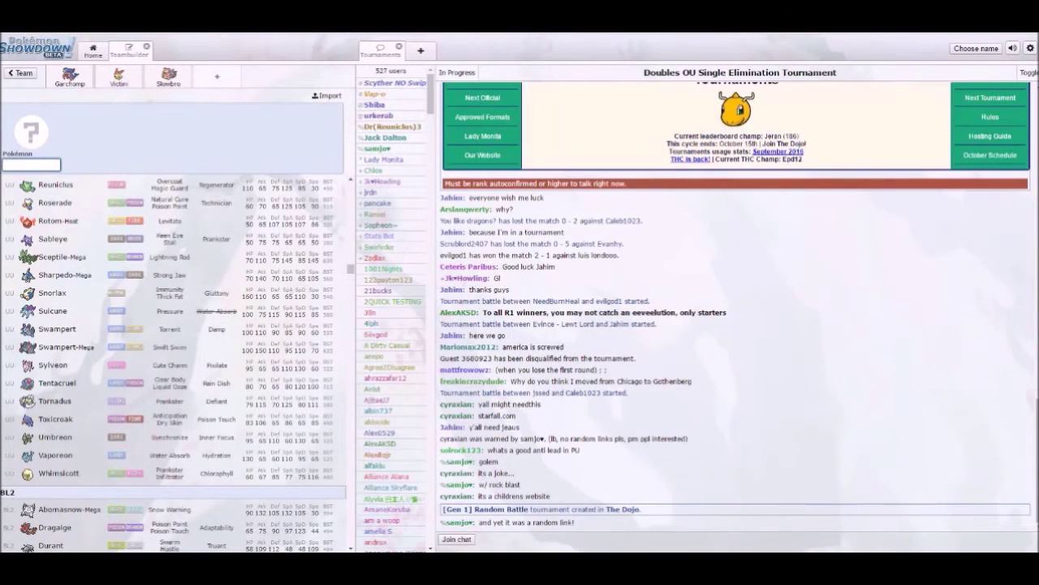
pyautogui.write('gs')
pyautogui.write('a')
pyautogui.press('BackSpace')
pyautogui.press('BackSpace')
pyautogui.write('as')
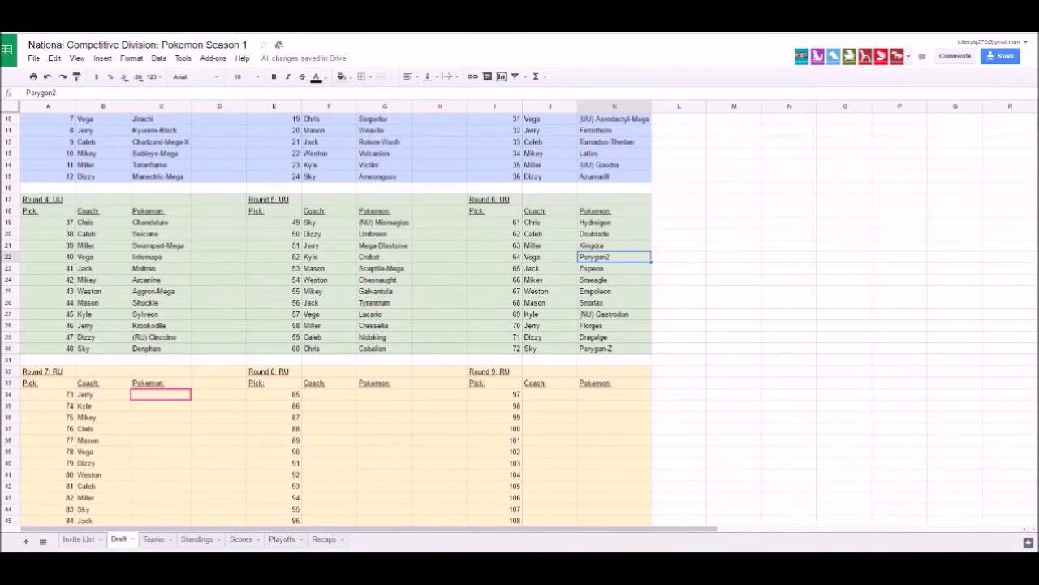
# Step: Return to the Google Sheets draft and enter Drapion and Magneton for picks 73 and 74 of Round 7
pyautogui.scroll(-2, 519, 325)
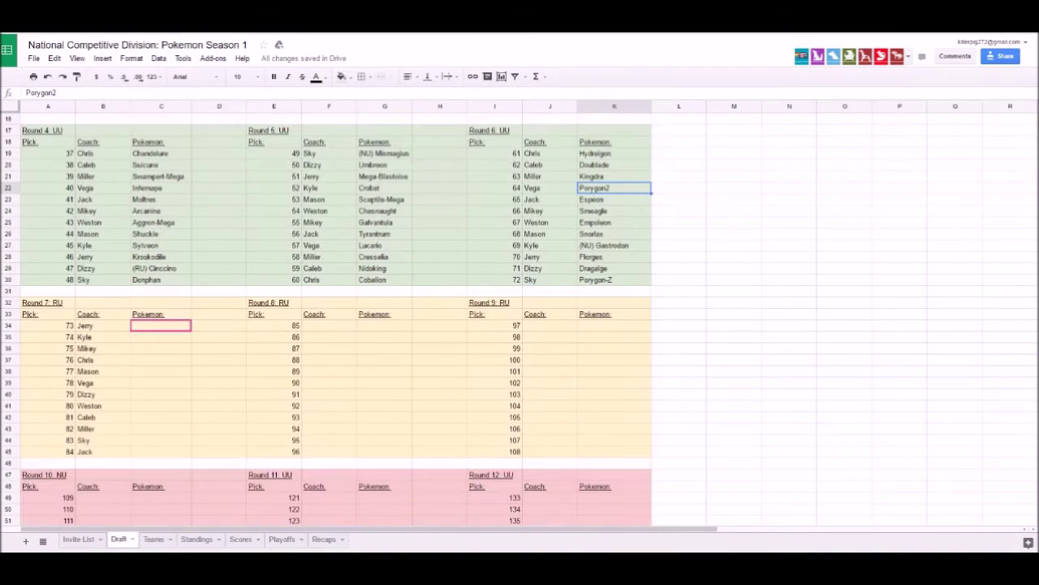
pyautogui.scroll(-1, 327, 319)
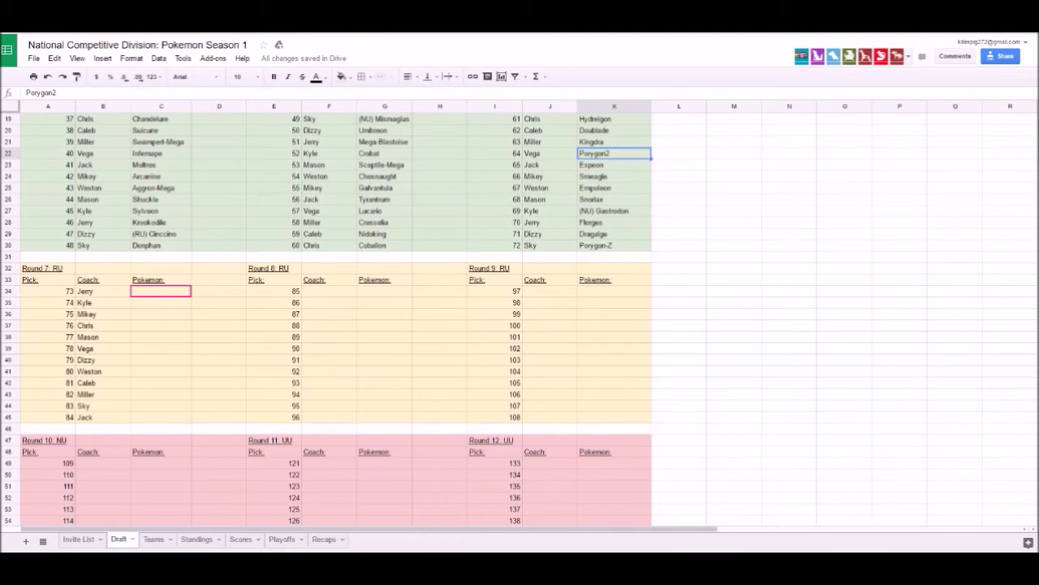
pyautogui.click(161, 290)
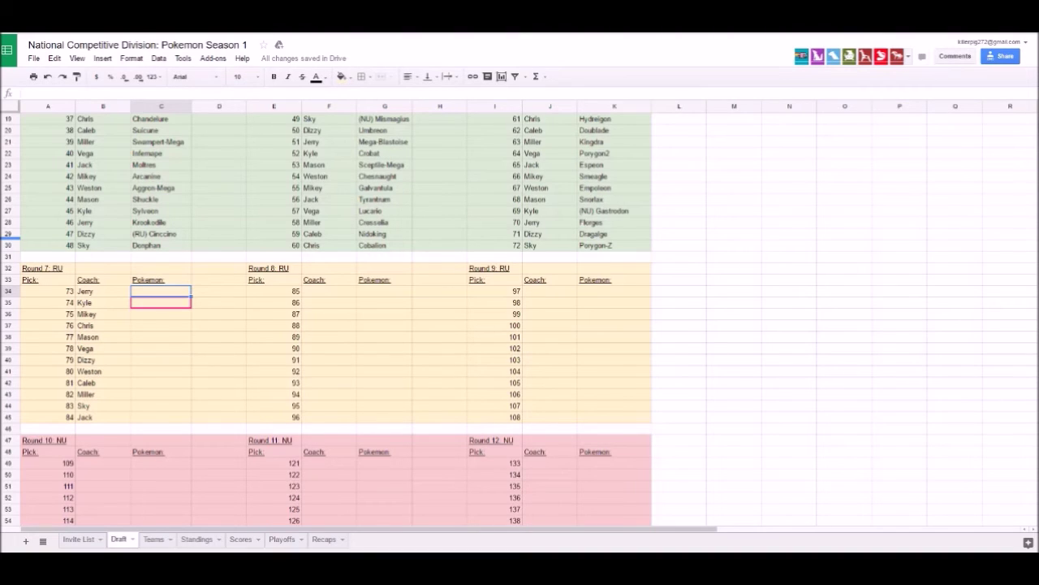
pyautogui.write('Drapion')
pyautogui.press('Return')
pyautogui.write('Ma')
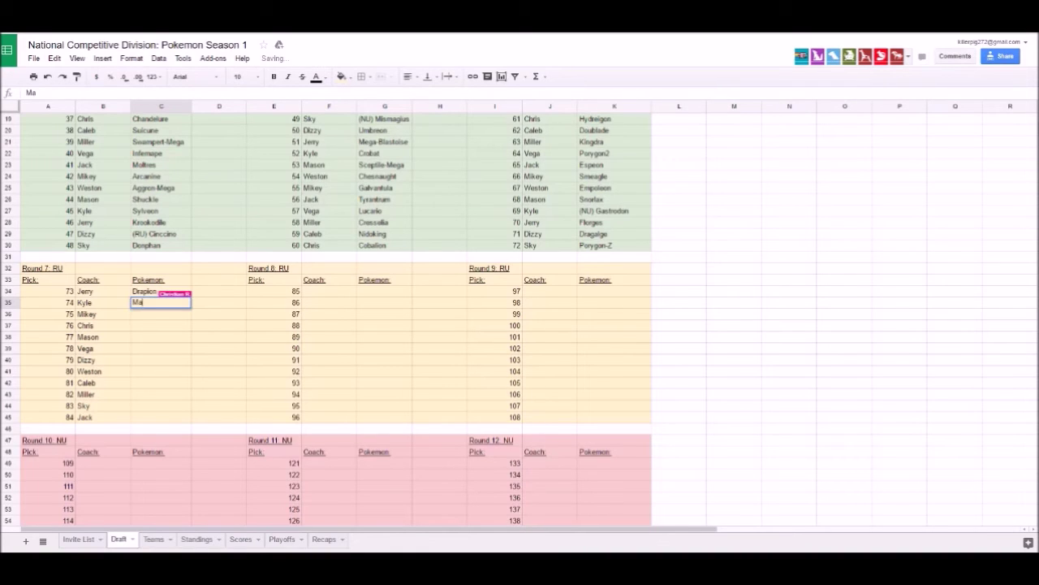
pyautogui.write('gneton')
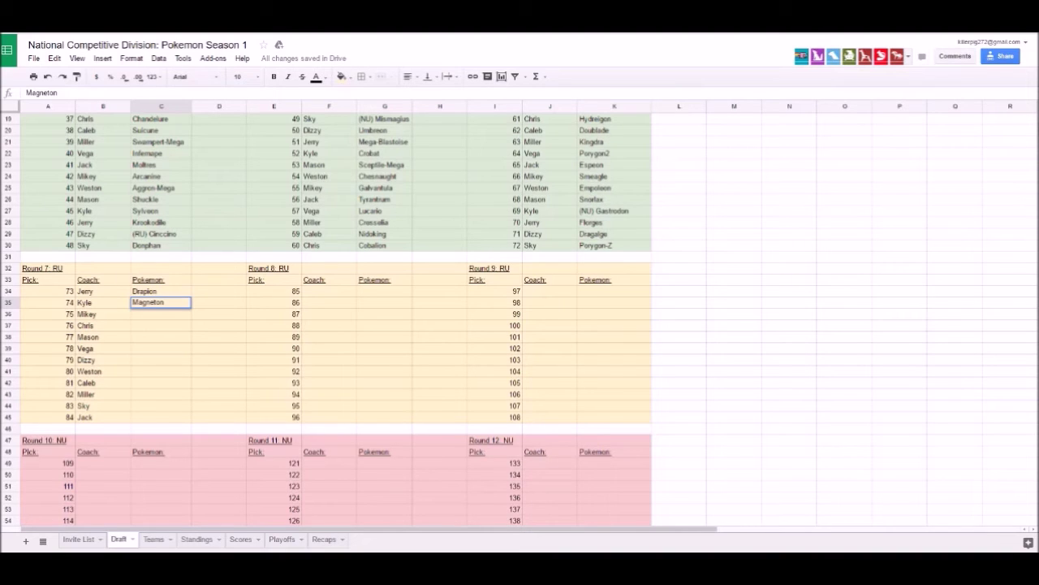
# Step: Check the RU list in the Pokémon Showdown teambuilder, and enter Scrafty for pick 75 in the Google Sheets draft
pyautogui.scroll(-2, 174, 363)
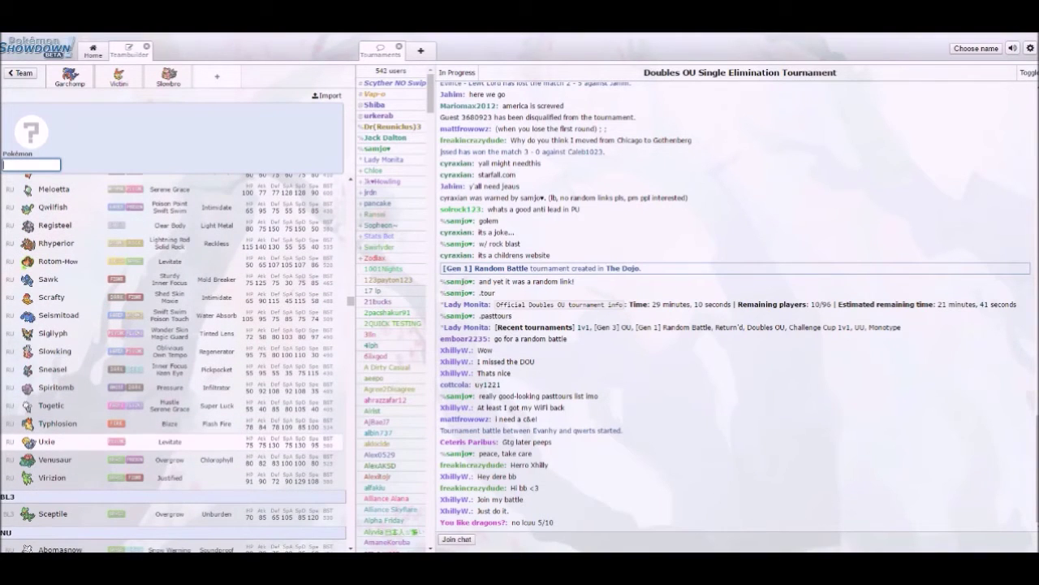
pyautogui.scroll(1, 173, 363)
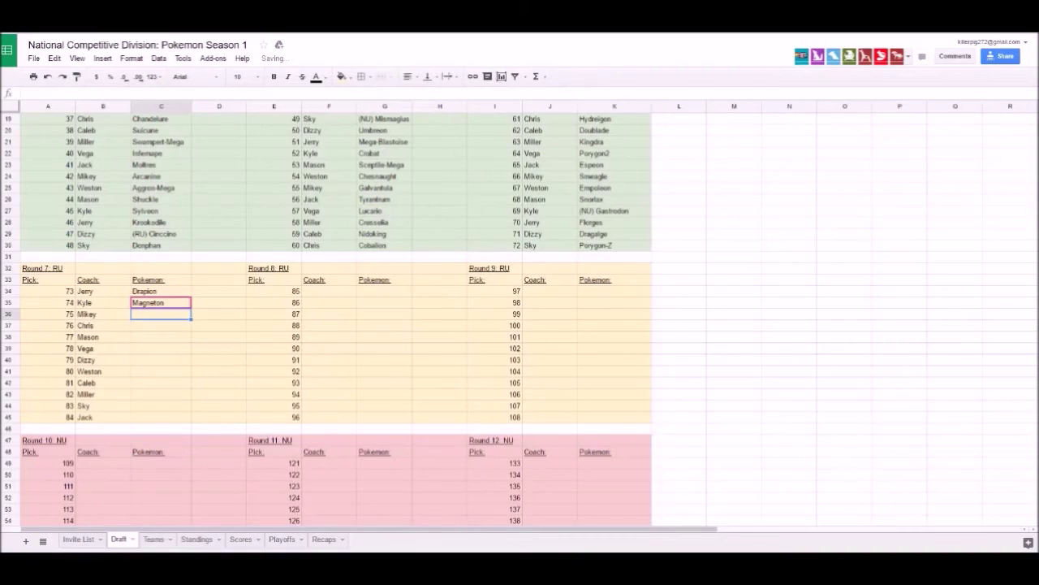
pyautogui.write('Scrafty')
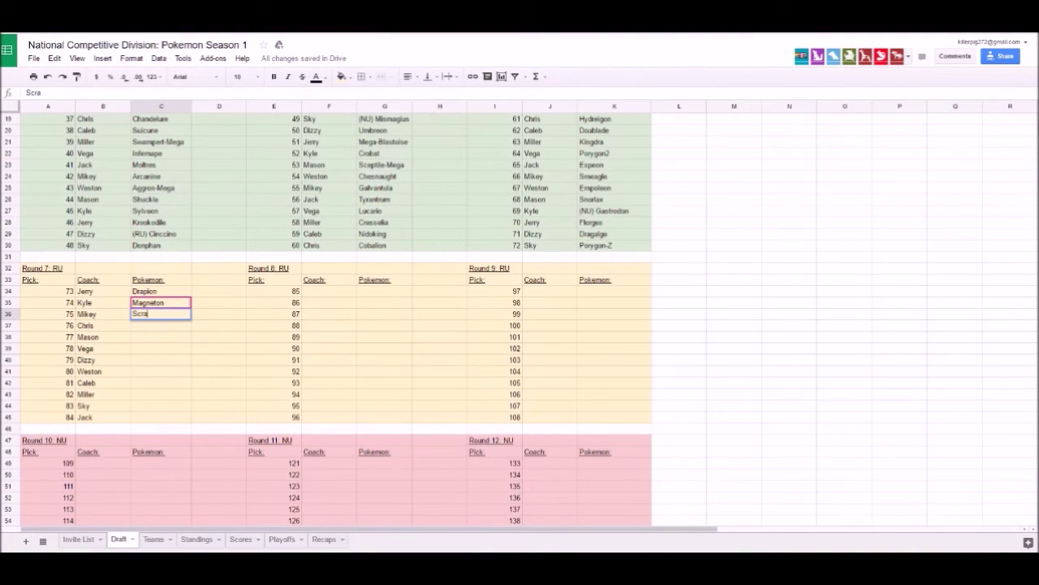
pyautogui.press('Return')
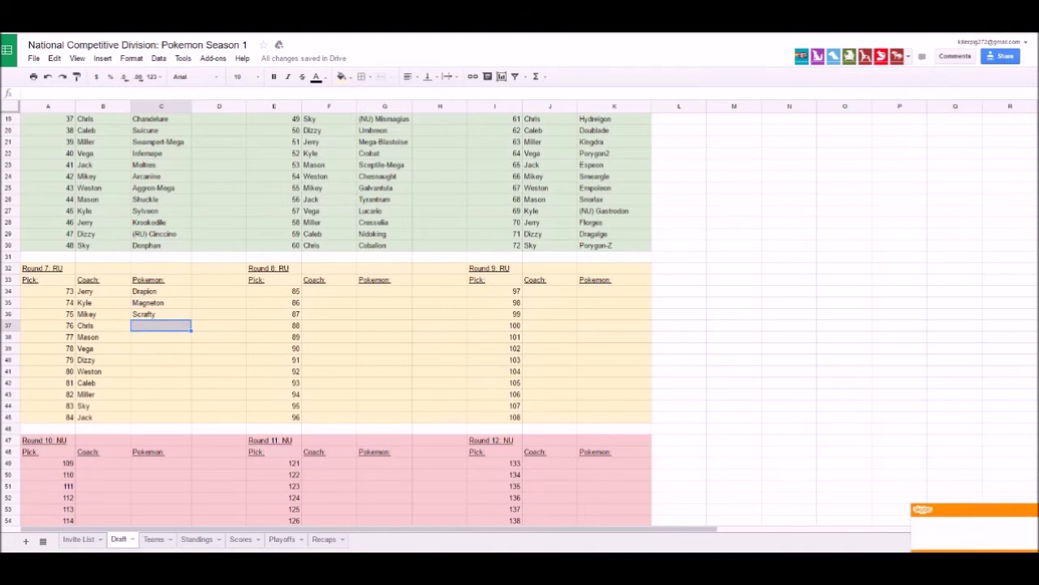
# Step: Consult the RU list in the Pokémon Showdown teambuilder, and enter Ambipom for pick 77 in the Google Sheets draft
pyautogui.hotkey('ctrl', 'Tab')
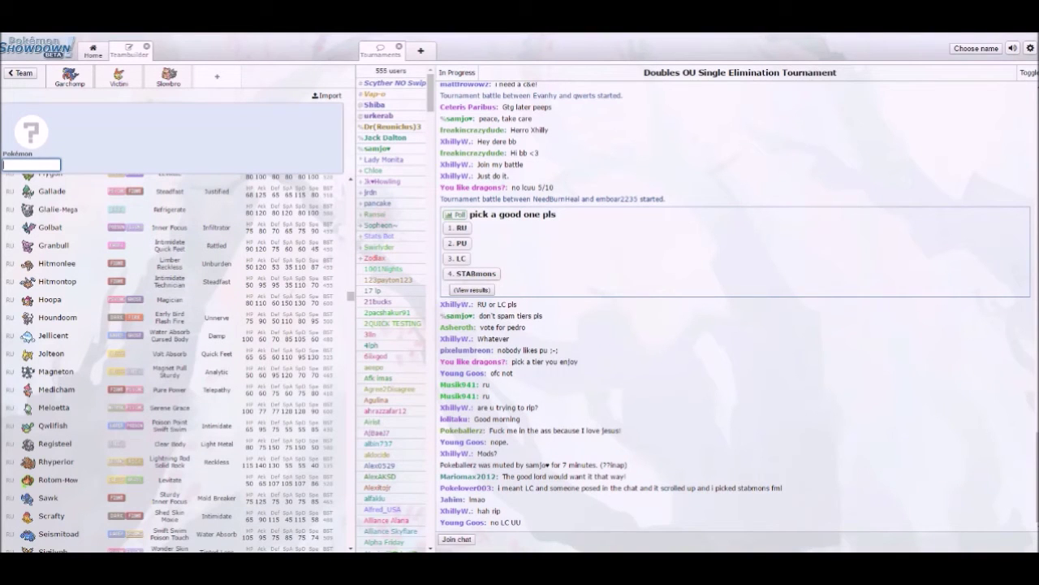
pyautogui.hotkey('ctrl', 'Tab')
pyautogui.write('Ambipom')
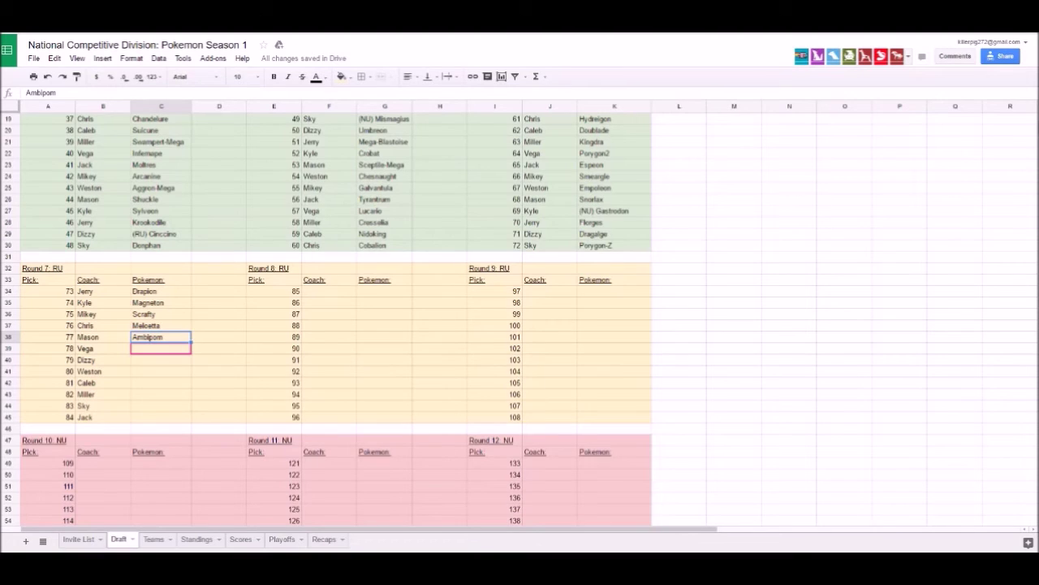
# Step: Select the Pokemon cell for pick 78, and browse the RU and NU tiers in the Pokémon Showdown teambuilder
pyautogui.scroll(-1, 327, 320)
pyautogui.click(161, 313)
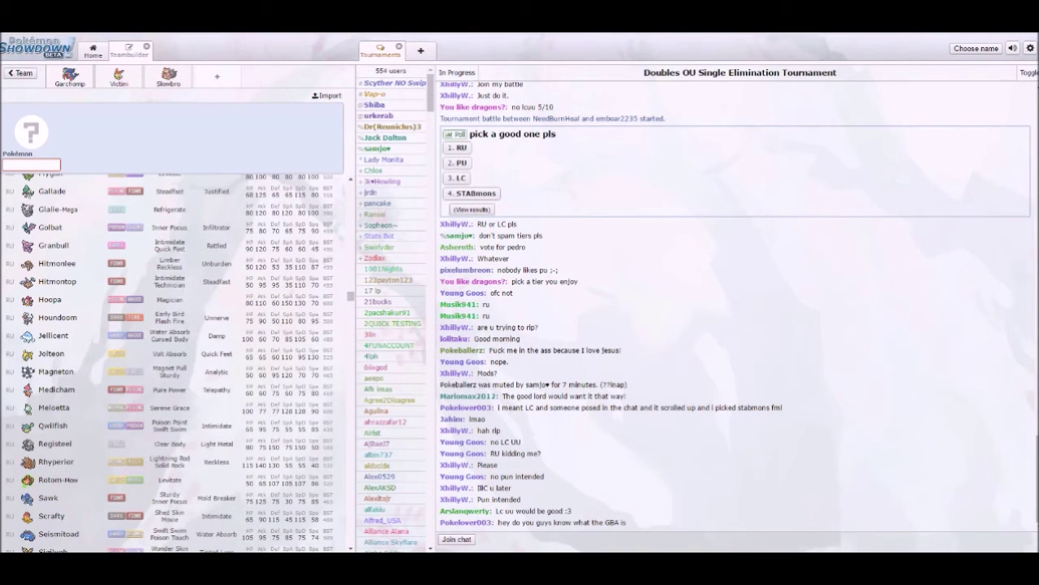
pyautogui.scroll(-1, 170, 366)
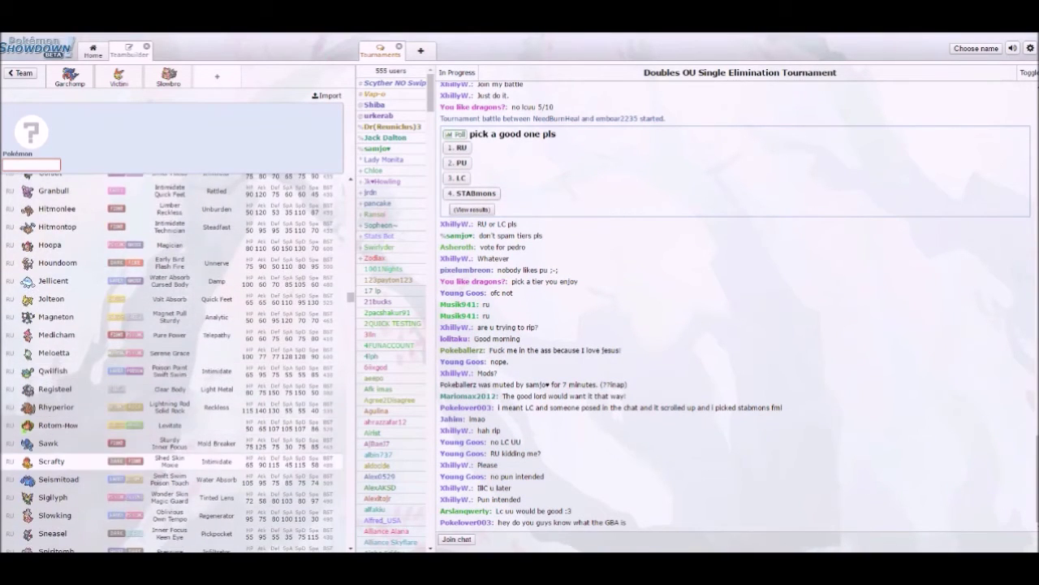
pyautogui.scroll(-3, 170, 471)
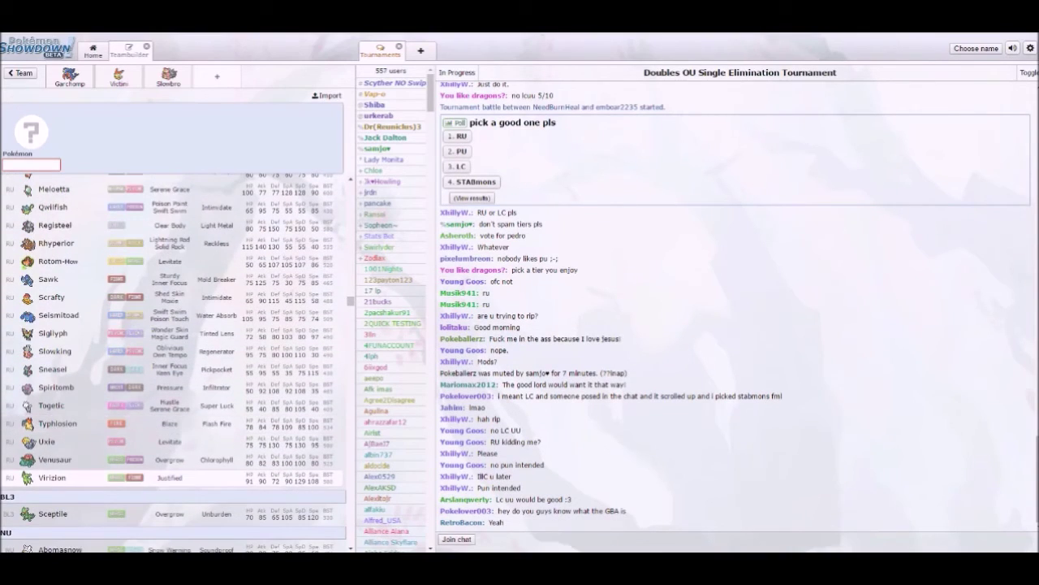
pyautogui.scroll(-4, 171, 455)
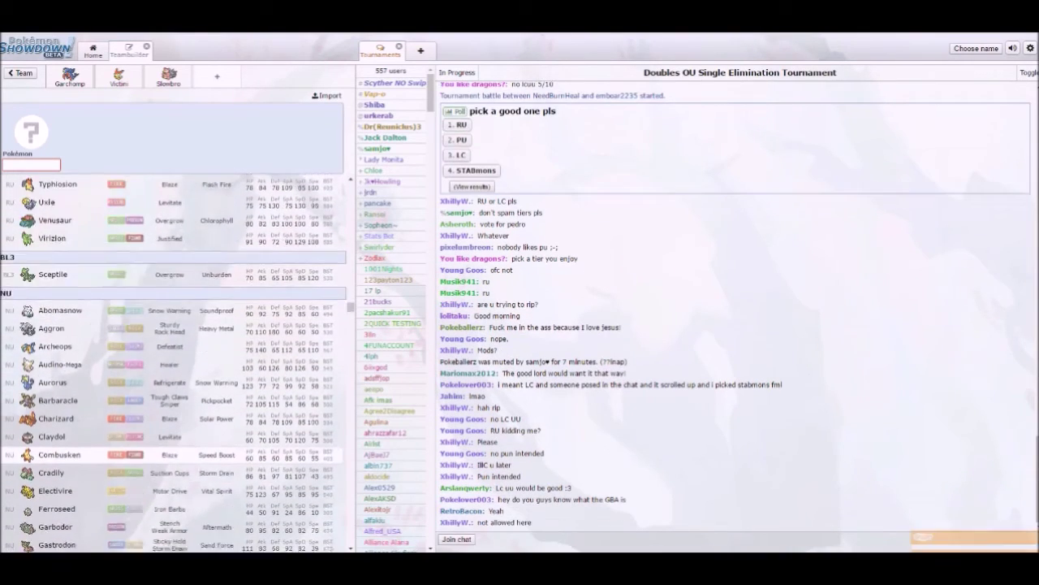
pyautogui.scroll(8, 170, 471)
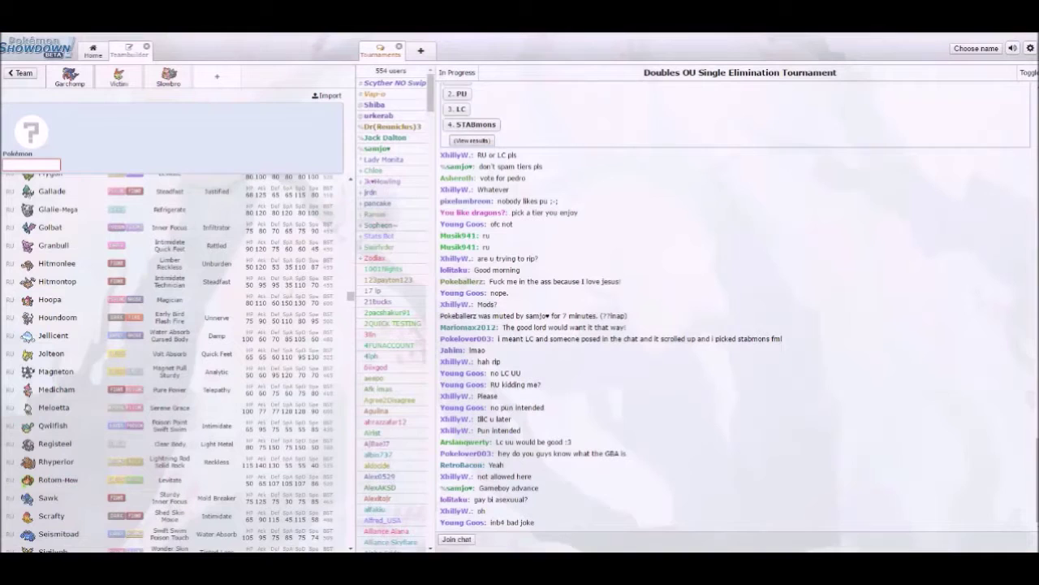
pyautogui.scroll(-3, 175, 357)
pyautogui.scroll(1, 175, 324)
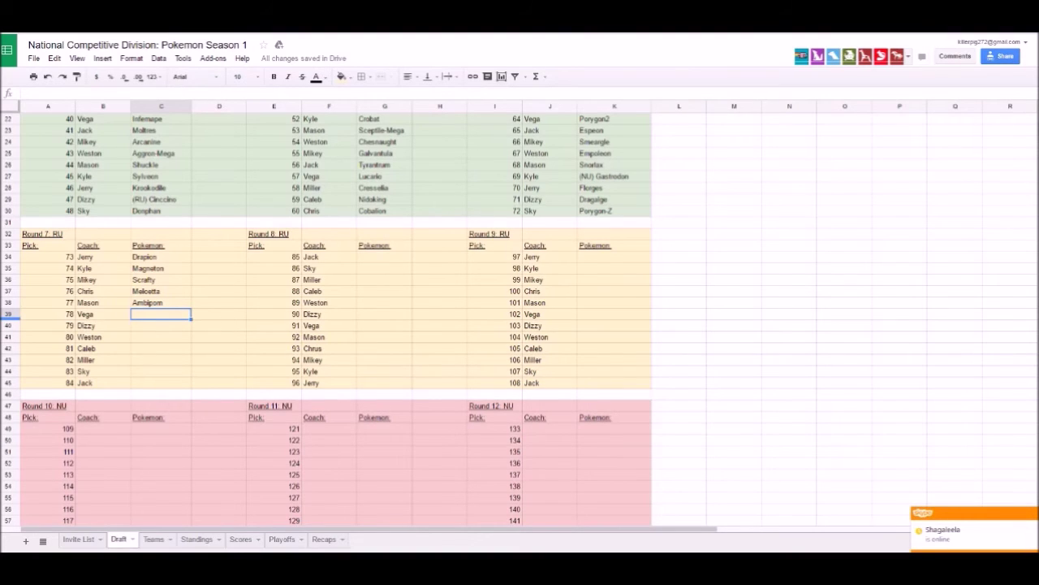
# Step: Enter Cofagrigus for pick 78 in the Google Sheets draft
pyautogui.write('ofagri')
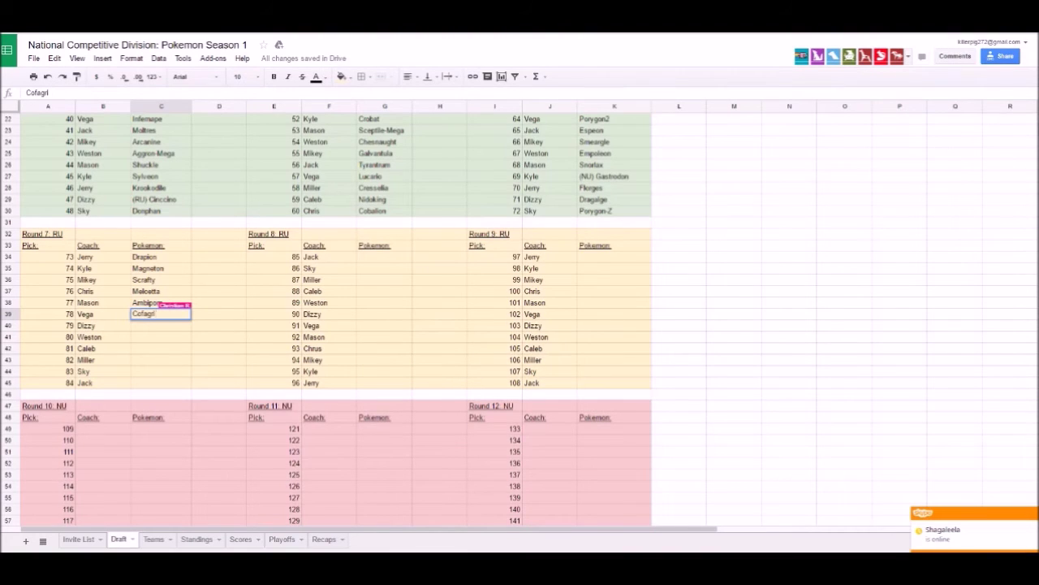
pyautogui.write('gus')
pyautogui.press('Return')
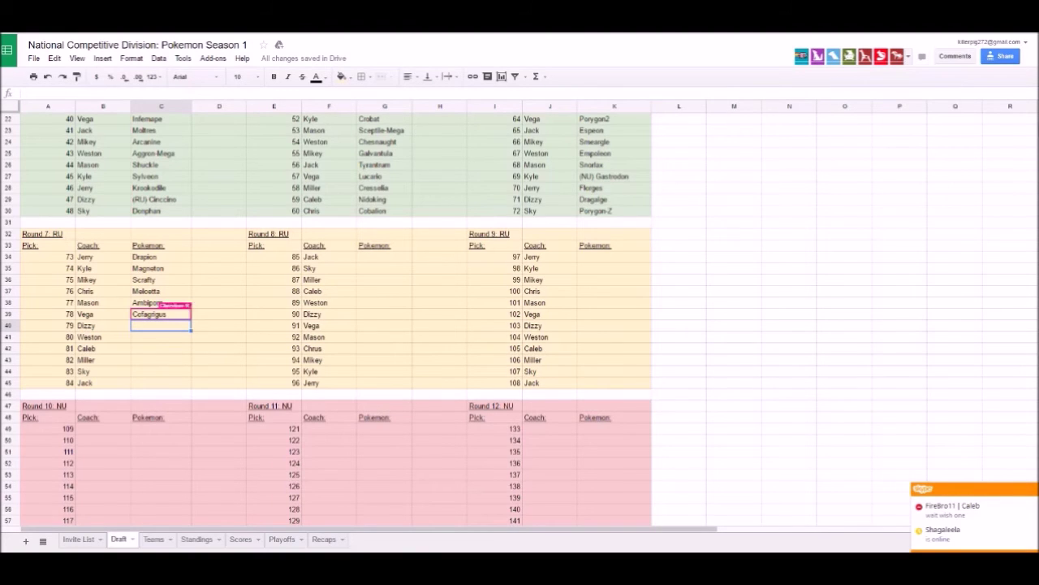
# Step: Review the RU list in the Pokémon Showdown teambuilder, search for "cofa", and return to the Google Sheets draft
pyautogui.hotkey('alt', 'Tab')
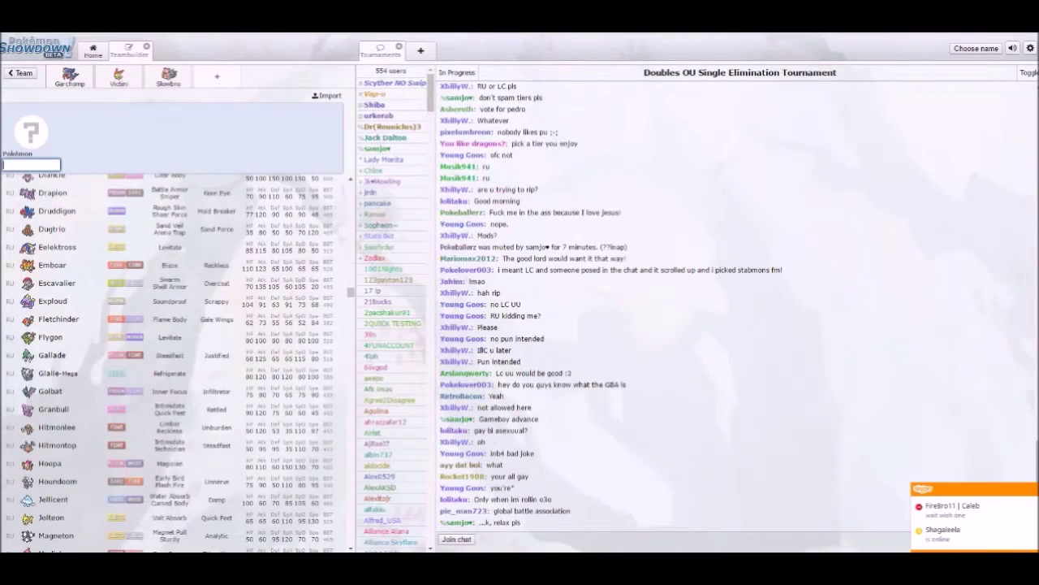
pyautogui.scroll(-5, 175, 357)
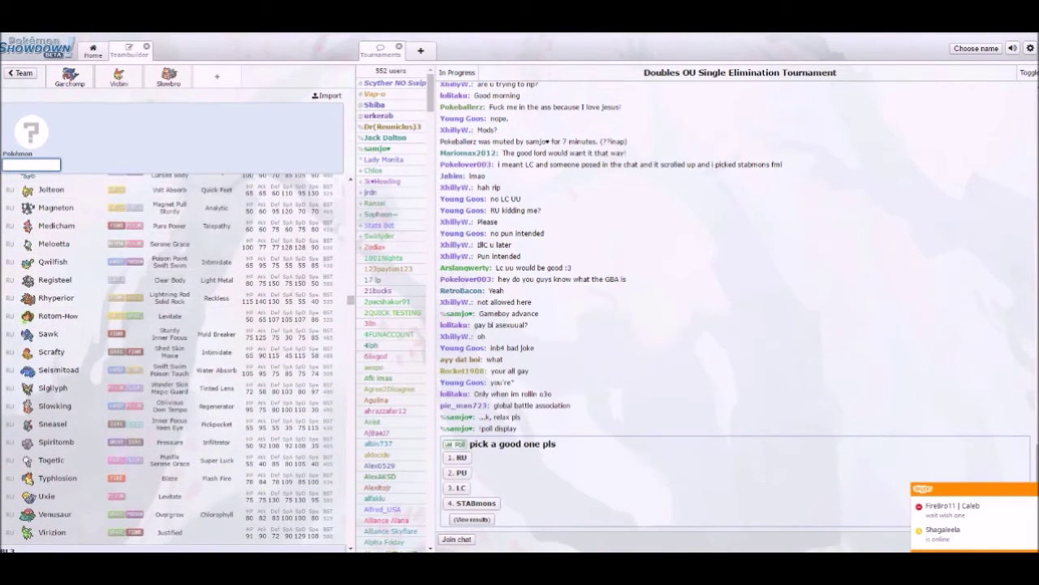
pyautogui.write('cofa')
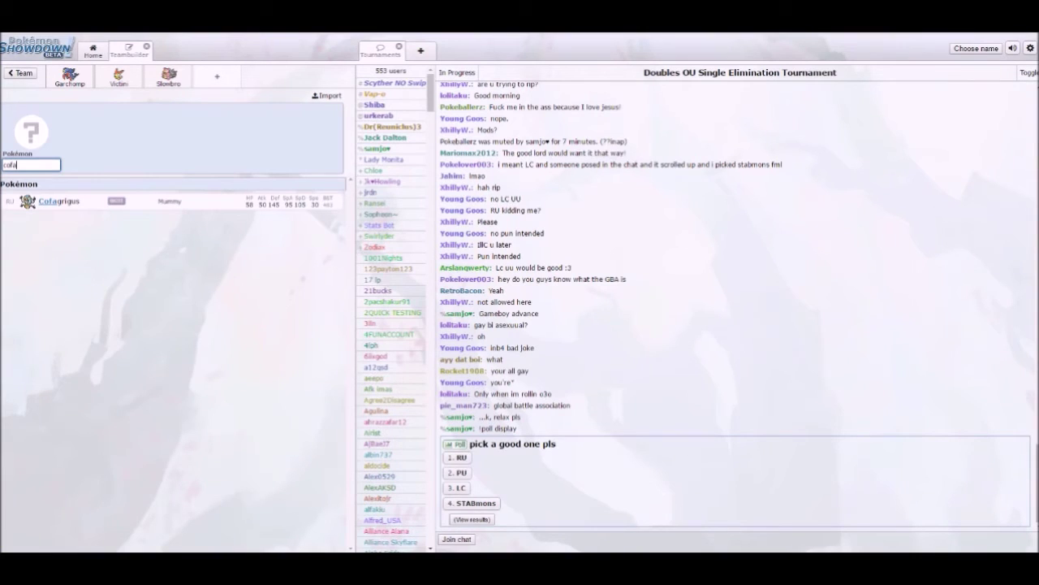
pyautogui.hotkey('alt', 'Tab')
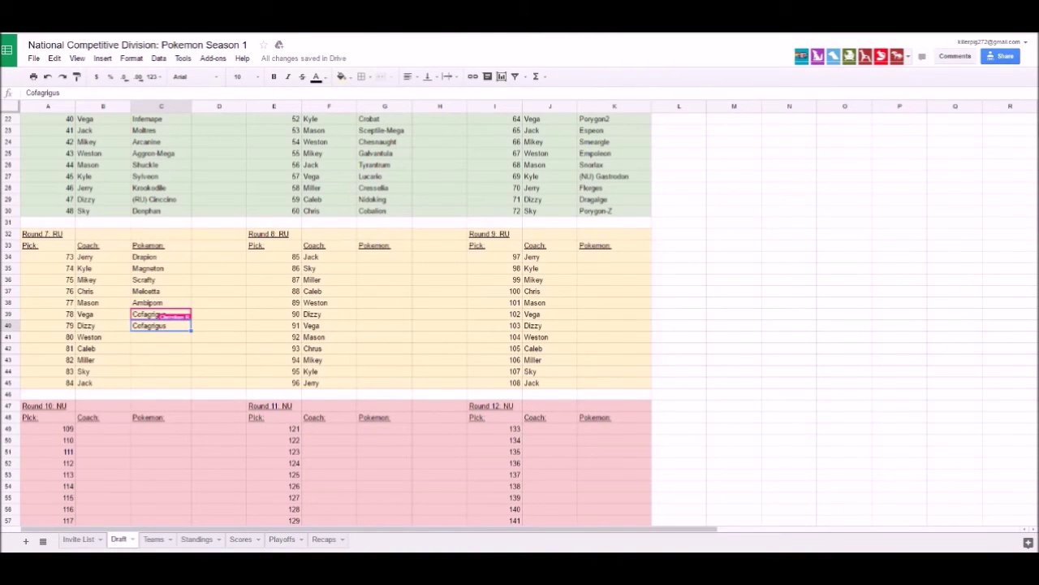
# Step: Replace the Pokemon for pick 78 of Round 7 with Registeel
pyautogui.click(161, 314)
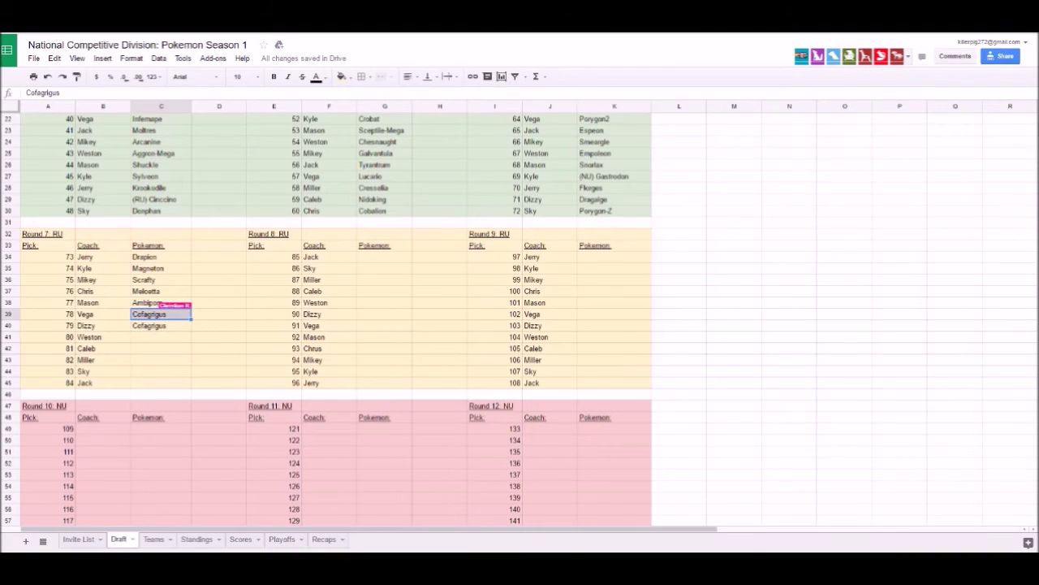
pyautogui.write('registe')
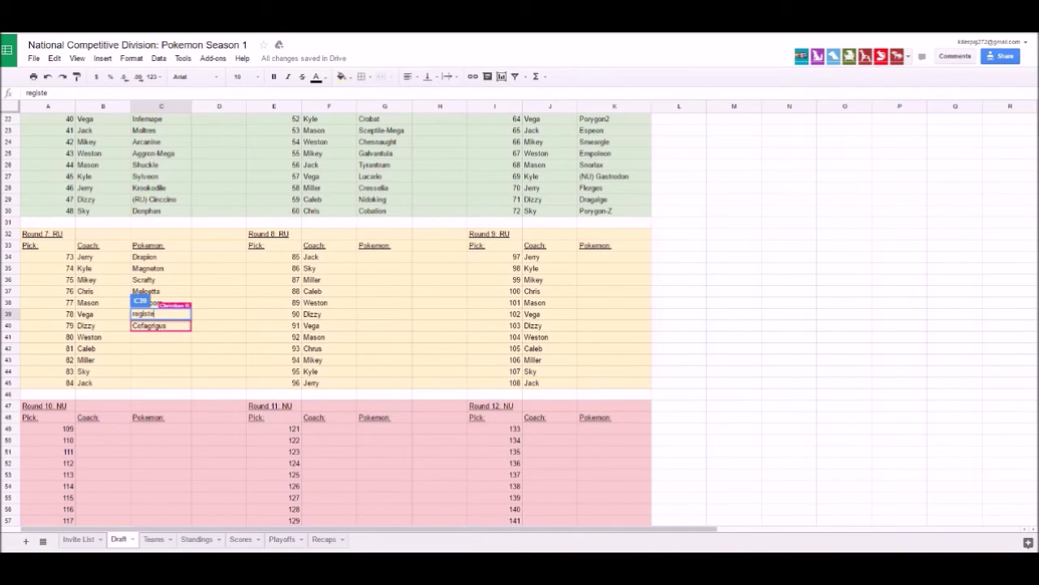
pyautogui.press('BackSpace')
pyautogui.press('BackSpace')
pyautogui.press('BackSpace')
pyautogui.press('BackSpace')
pyautogui.write('Re')
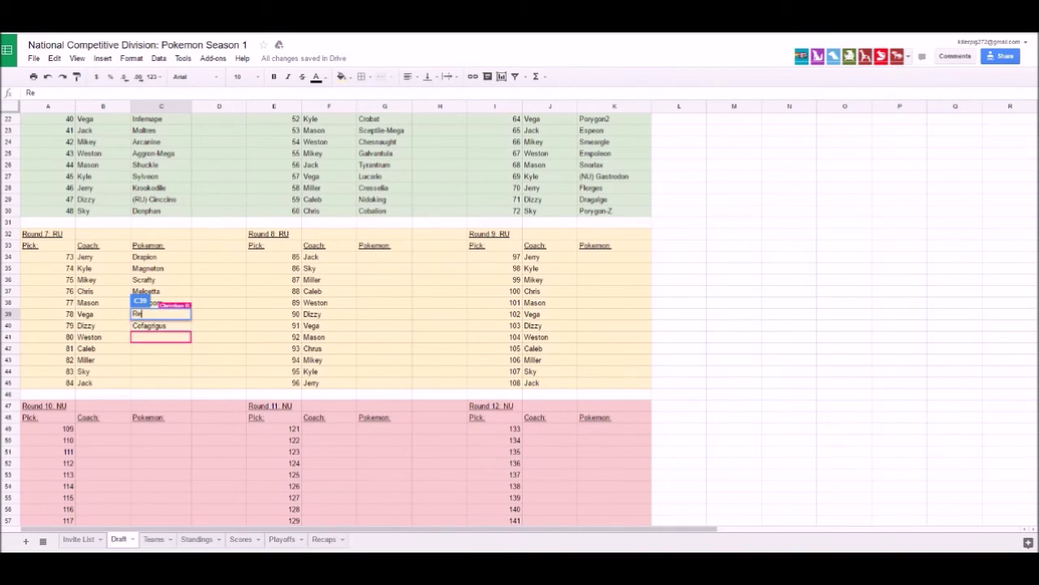
pyautogui.write('gisteele')
pyautogui.press('BackSpace')
pyautogui.press('Return')
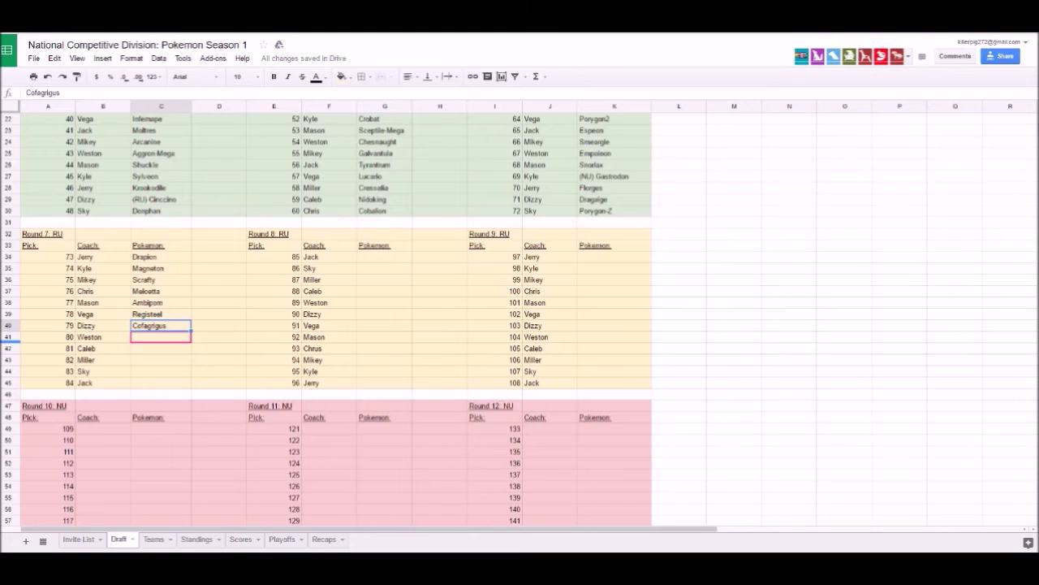
# Step: Enter Rhypherior as the Pokemon for pick 80 of Round 7
pyautogui.click(160, 336)
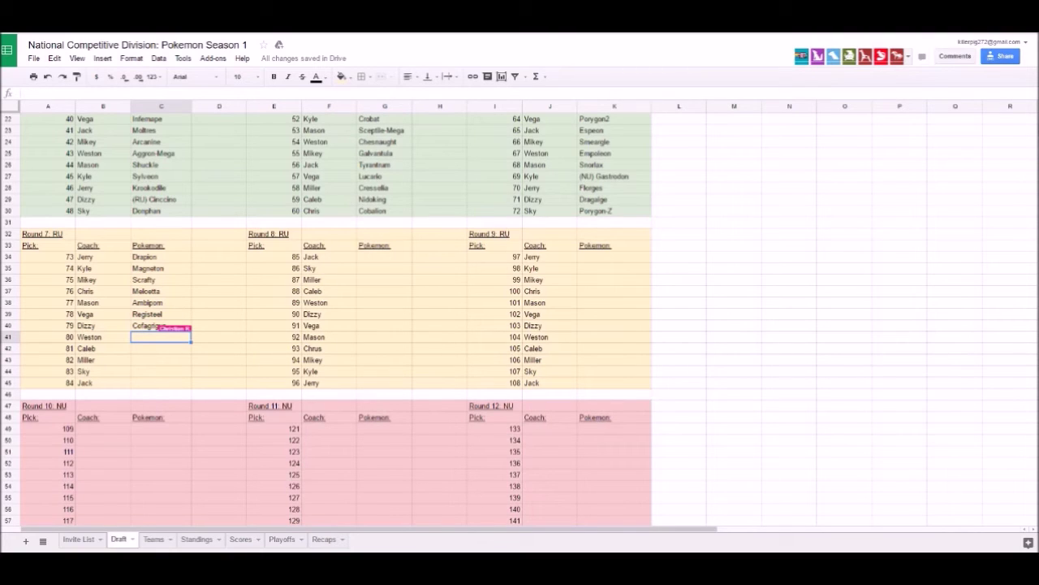
pyautogui.write('Rhypherior')
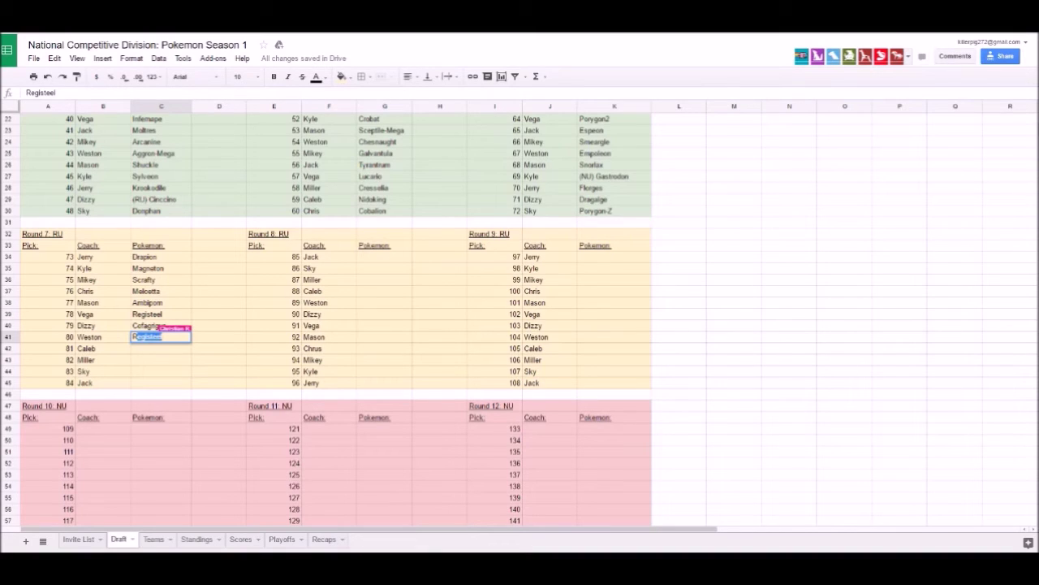
pyautogui.press('Tab')
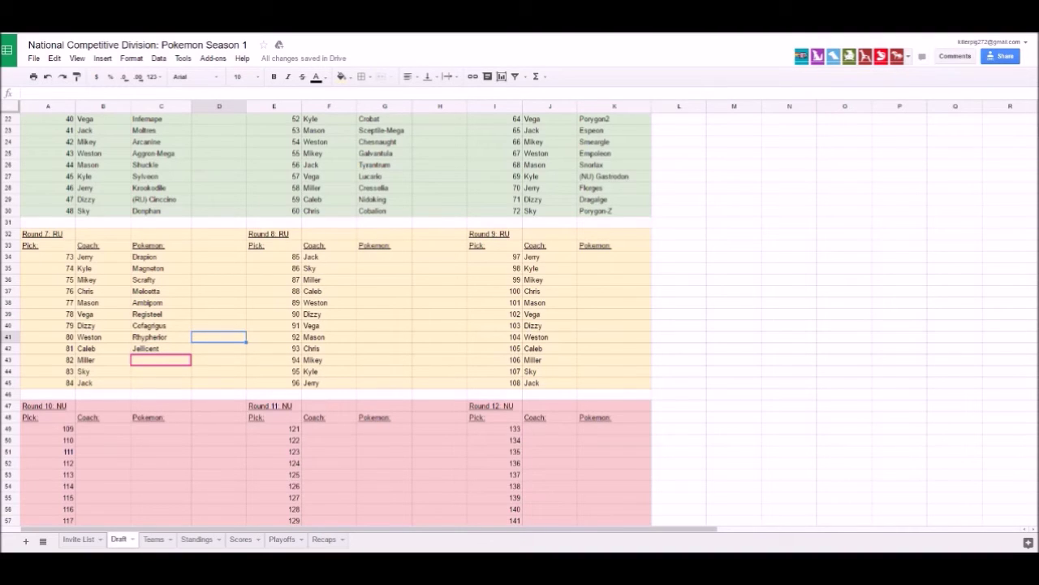
# Step: Enter Eelektross as the Pokemon for pick 82 of Round 7
pyautogui.click(161, 347)
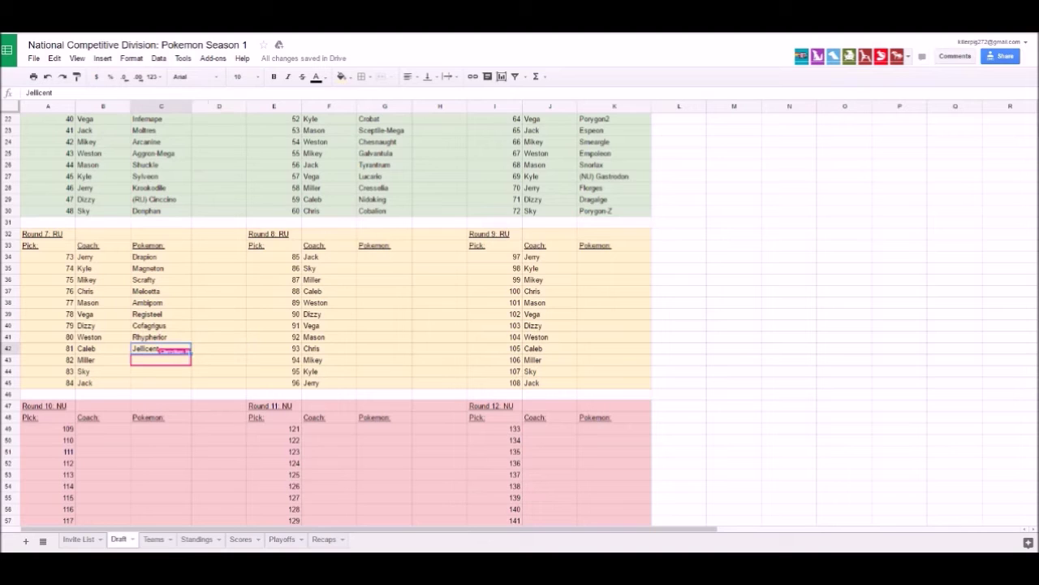
pyautogui.click(161, 359)
pyautogui.write('Eelekt')
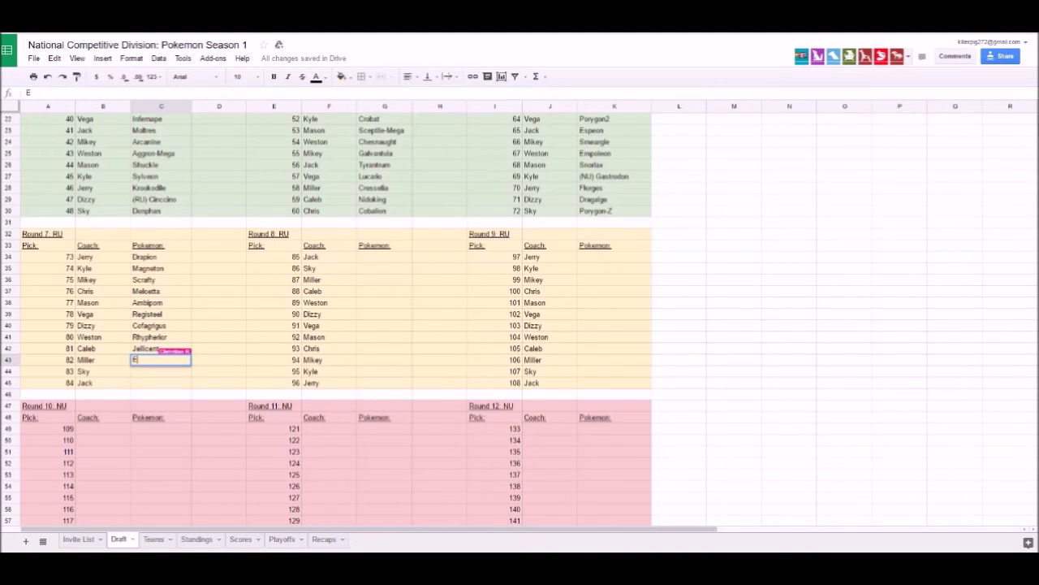
pyautogui.write('vire')
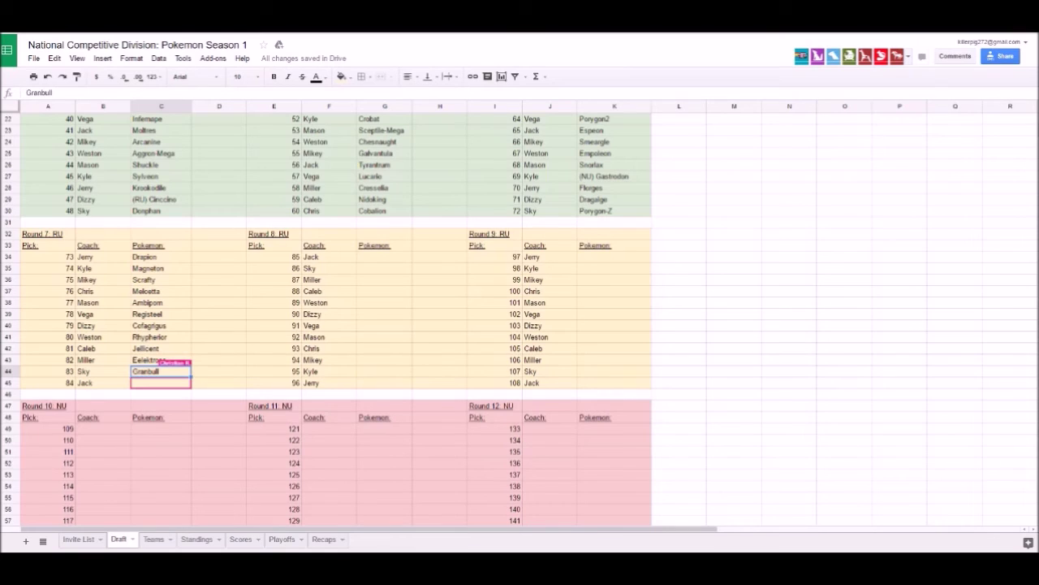
pyautogui.press('Return')
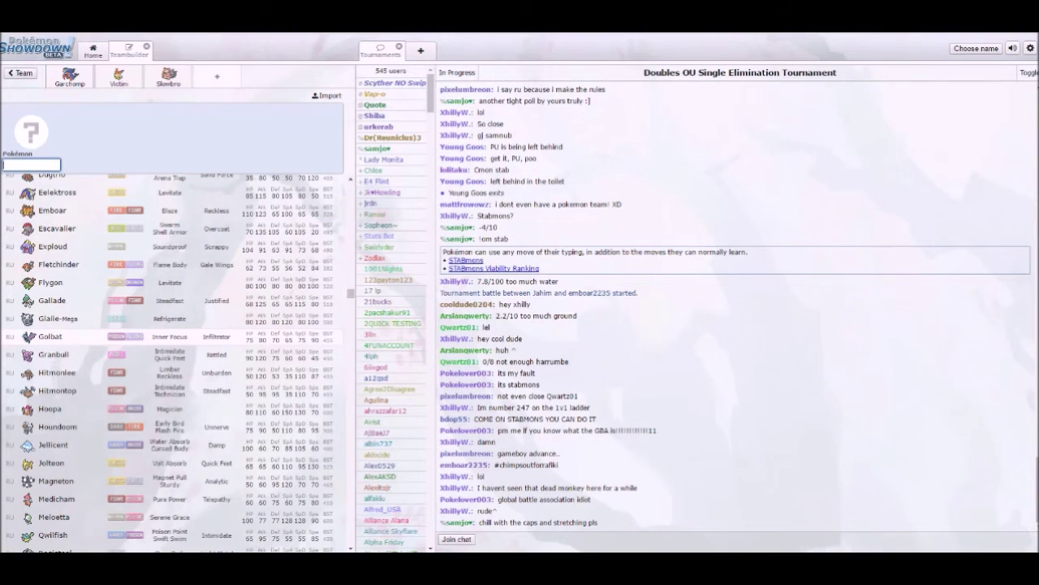
# Step: Check the RU list in the Pokémon Showdown teambuilder, and enter Hitmonlee for pick 85 of Round 8 in the Google Sheets draft
pyautogui.press('Down')
pyautogui.press('Down')
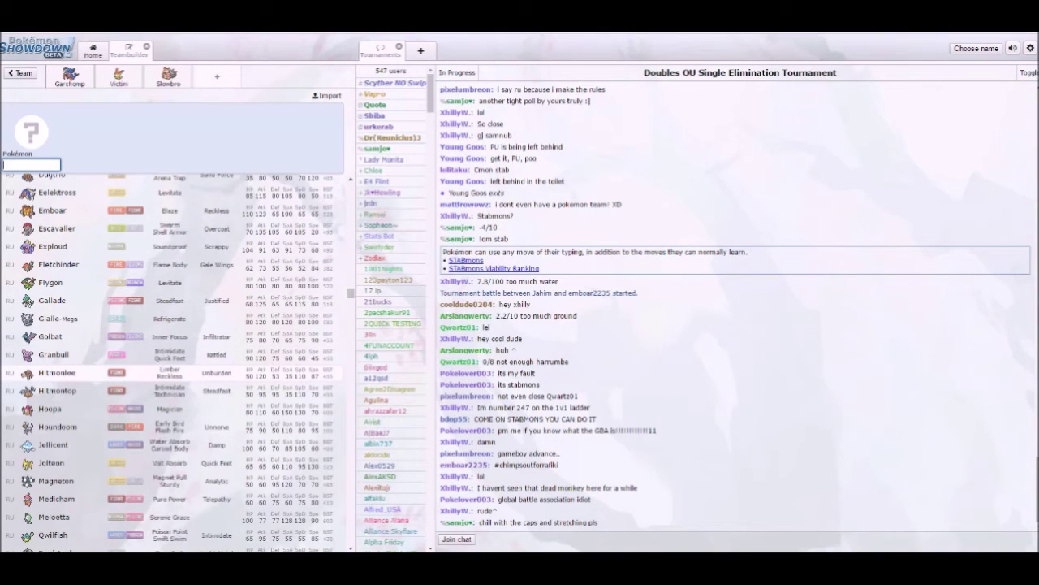
pyautogui.press('Up')
pyautogui.press('Up')
pyautogui.press('Up')
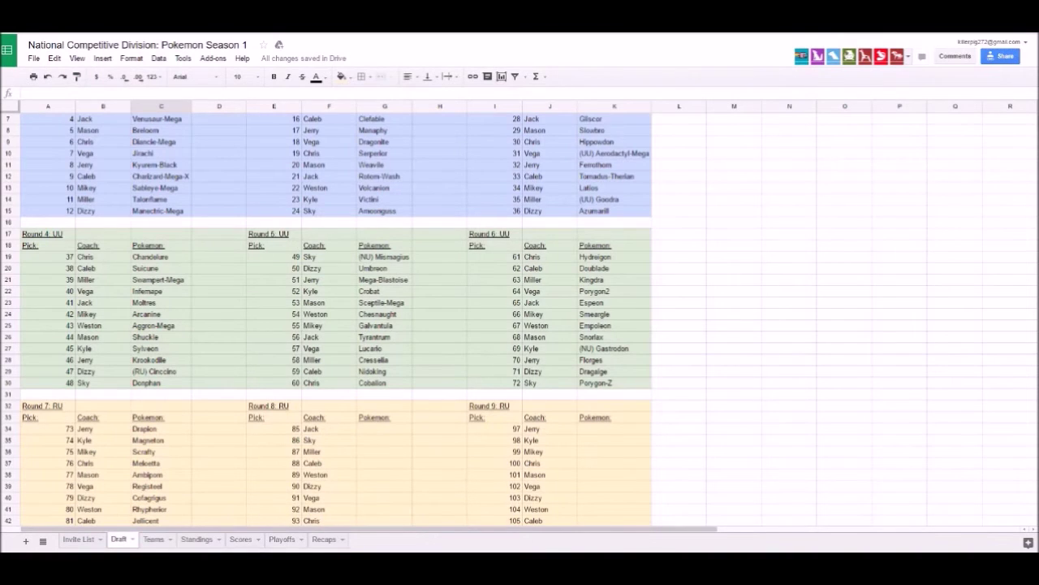
pyautogui.scroll(-3, 324, 316)
pyautogui.click(384, 325)
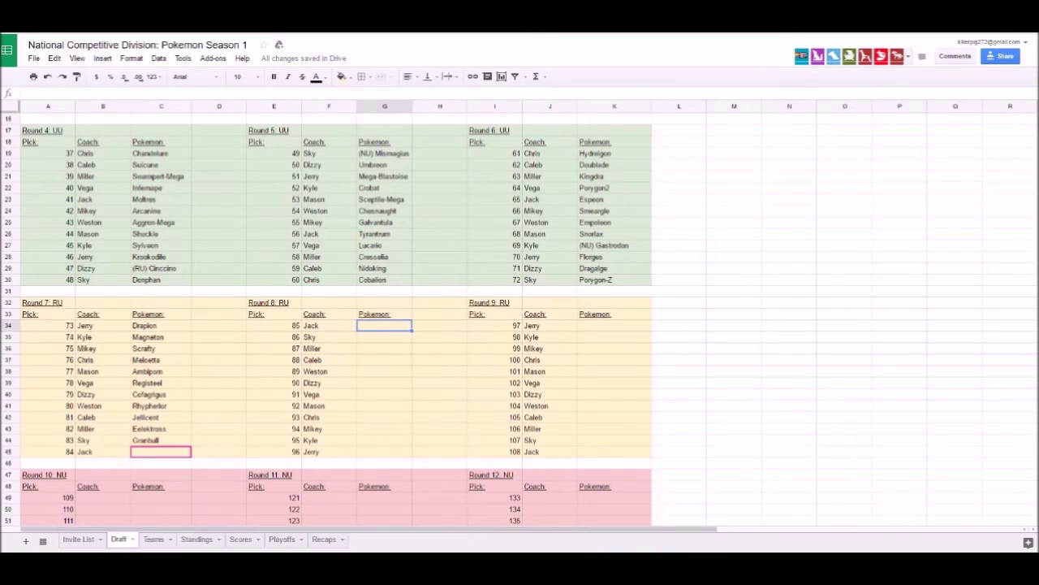
pyautogui.write('Hitmonlee')
pyautogui.press('Return')
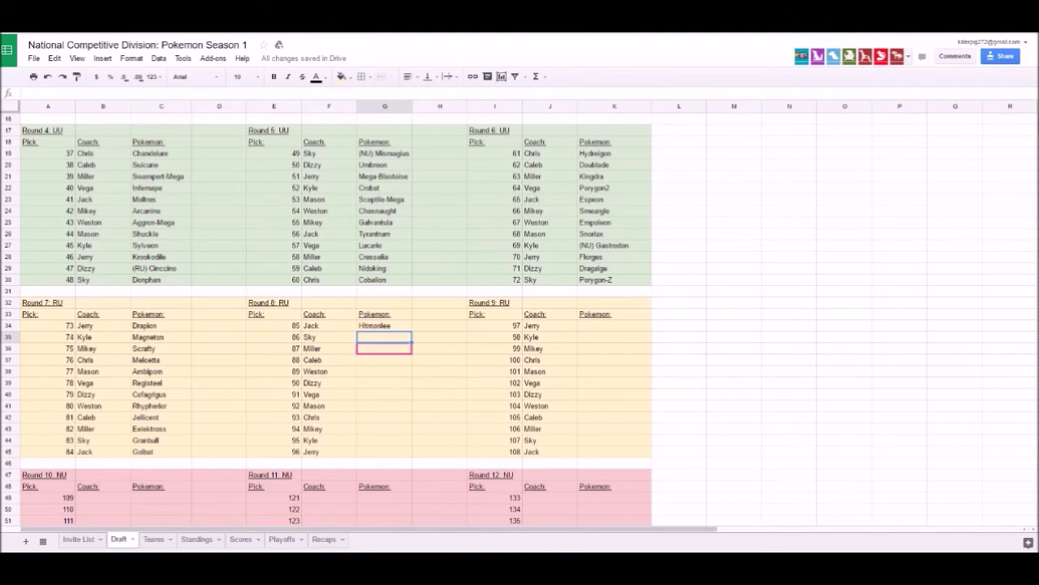
# Step: Enter Clawitzer for pick 86 and Gallade for pick 87 of Round 8, consulting the RU list in the Pokémon Showdown teambuilder
pyautogui.write('Clawitzer')
pyautogui.press('Return')
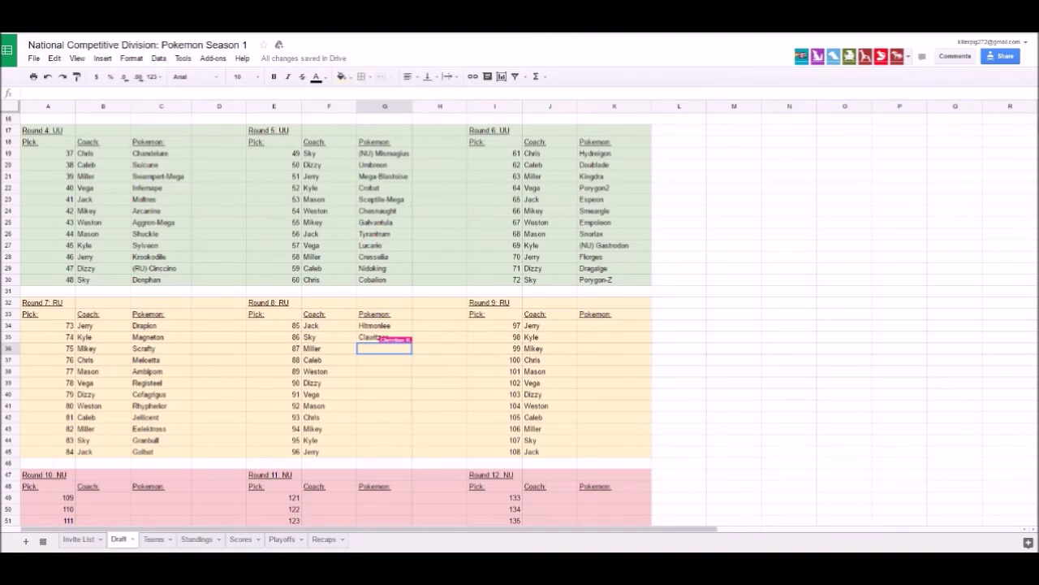
pyautogui.write('Gol')
pyautogui.hotkey('ctrl', 'Tab')
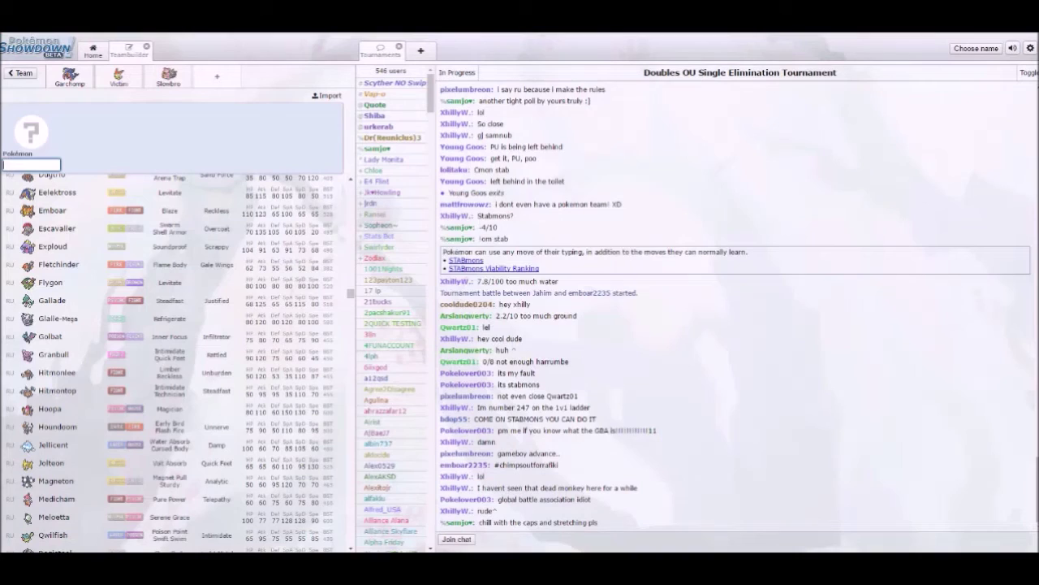
pyautogui.hotkey('ctrl', 'shift', 'Tab')
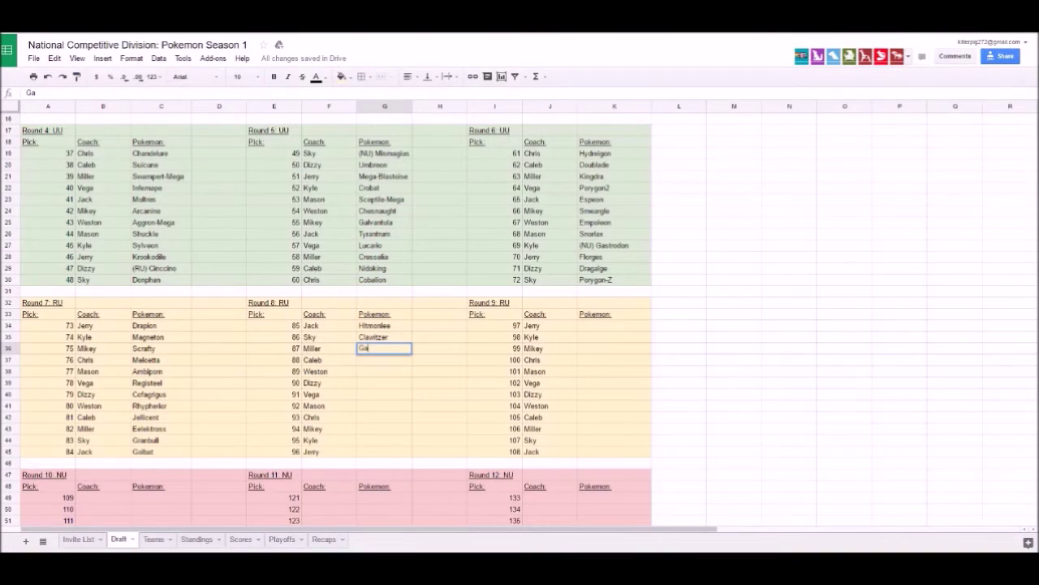
pyautogui.write('llade')
pyautogui.press('Return')
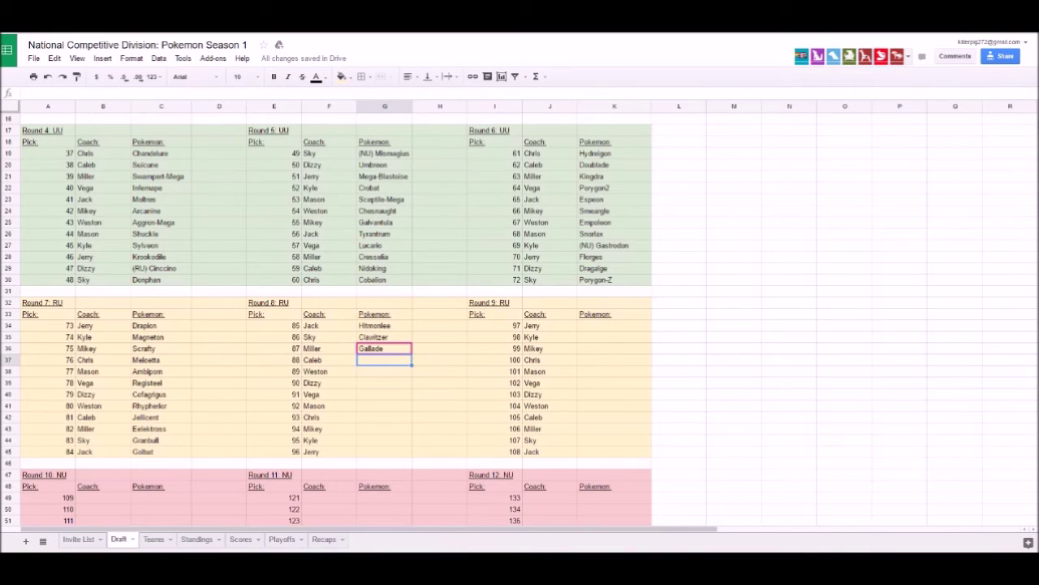
# Step: Enter Rotom-Mow for pick 88 and Jolteon for pick 89 of Round 8
pyautogui.scroll(1, 325, 313)
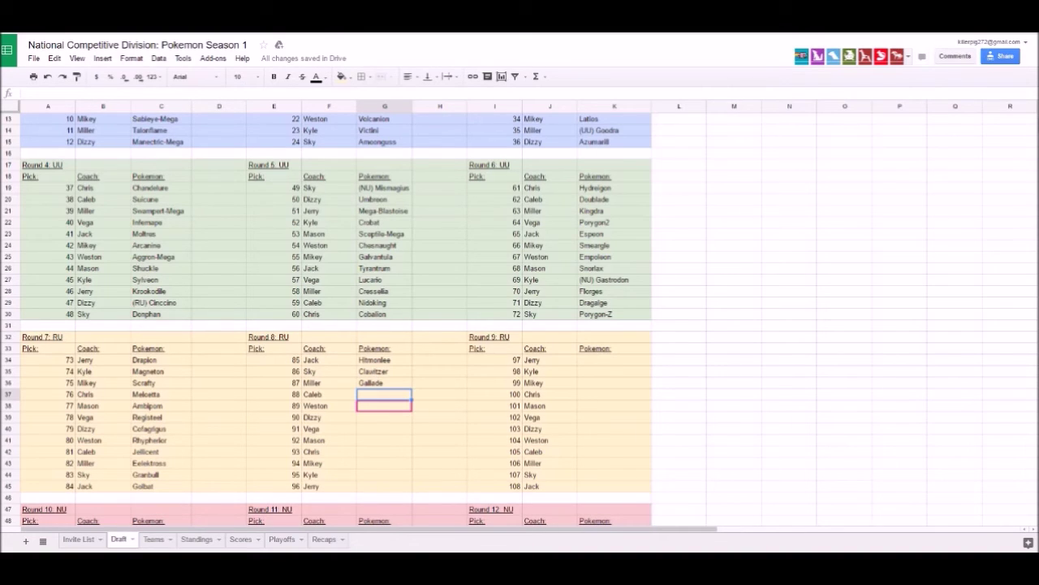
pyautogui.write('Rotom-Mow')
pyautogui.press('Return')
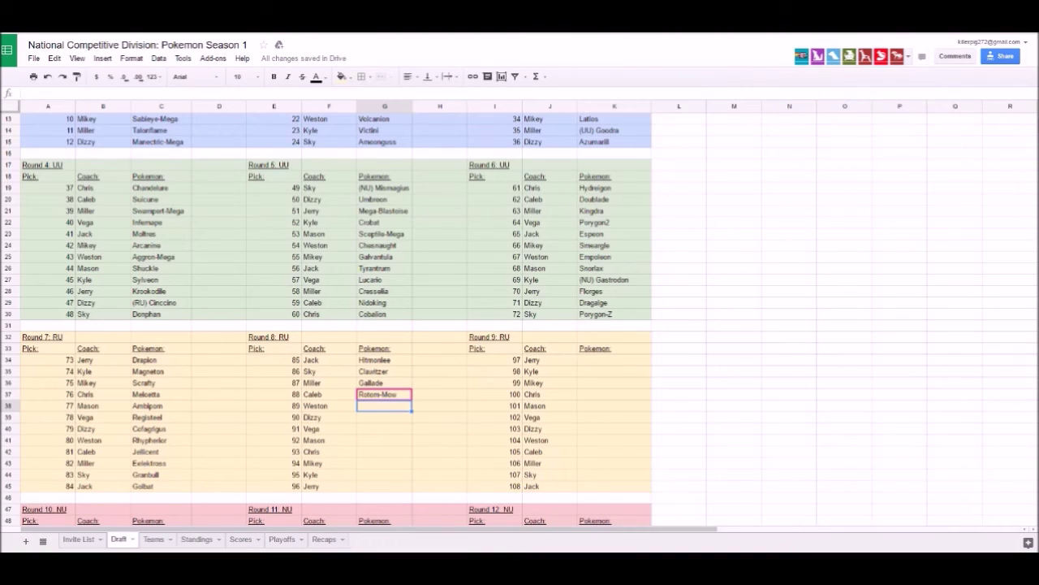
pyautogui.write('Jolteon')
pyautogui.press('Return')
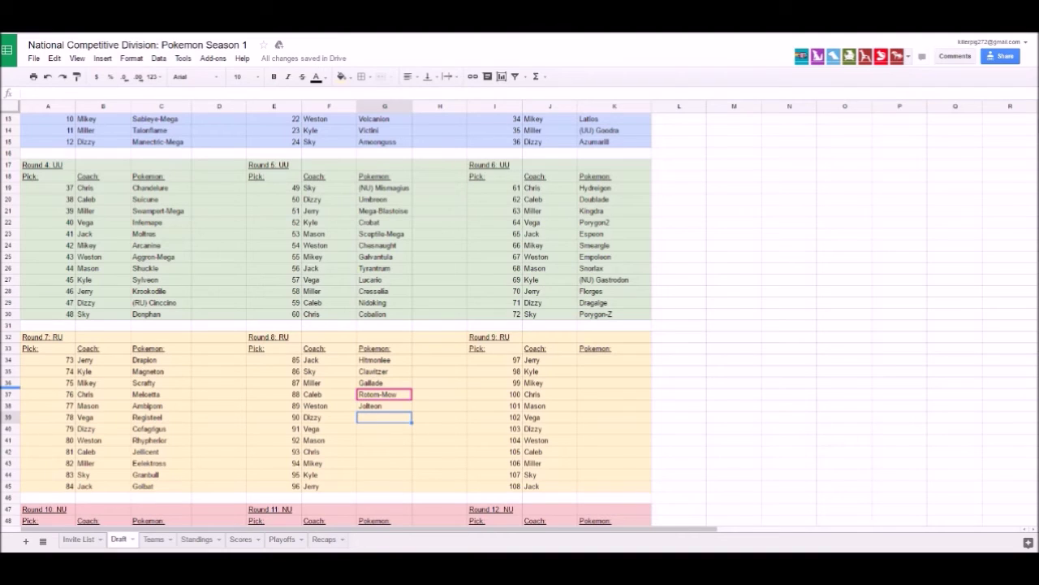
# Step: Enter Verizion for pick 90 in the Google Sheets draft, checking the RU list in the Pokémon Showdown teambuilder
pyautogui.write('Versp')
pyautogui.hotkey('alt', 'Tab')
pyautogui.scroll(3, 171, 362)
pyautogui.scroll(1, 171, 430)
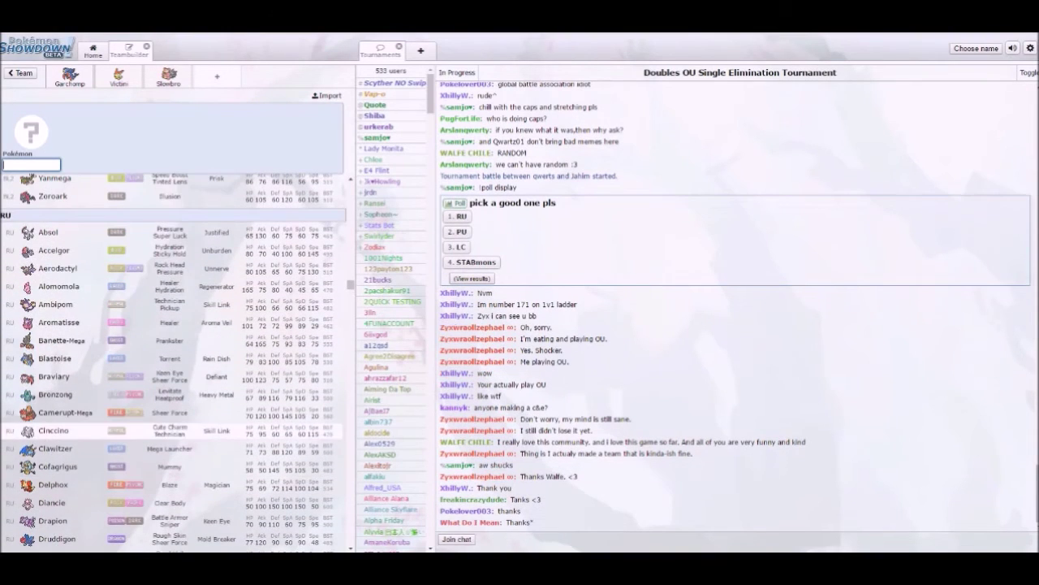
pyautogui.hotkey('alt', 'Tab')
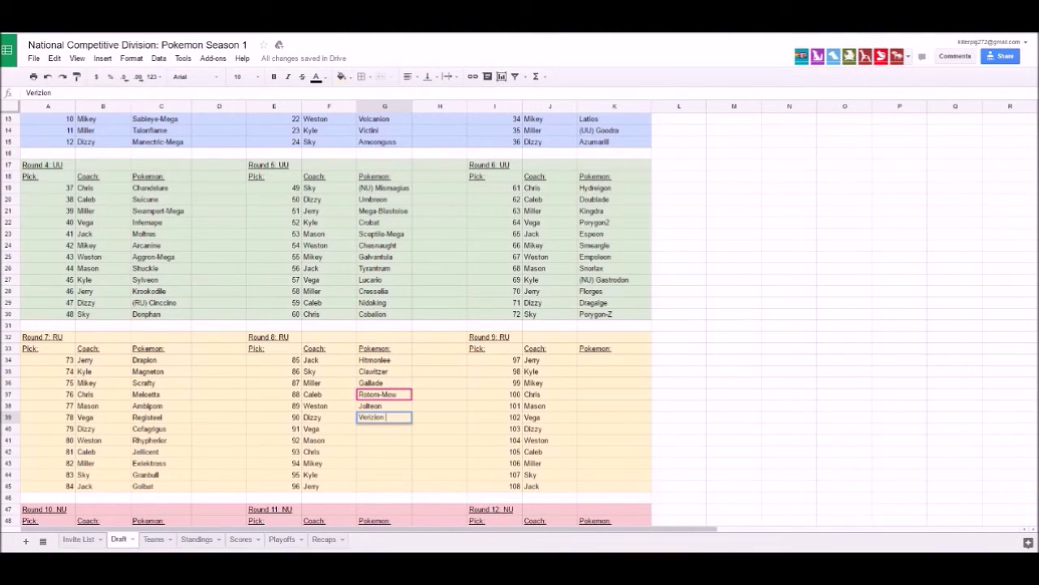
pyautogui.press('Return')
# Step: Enter Ludicolo for pick 91 and Typhlosion for pick 92 of Round 8
pyautogui.write('Ludicolo')
pyautogui.press('Return')
pyautogui.write('Typholos')
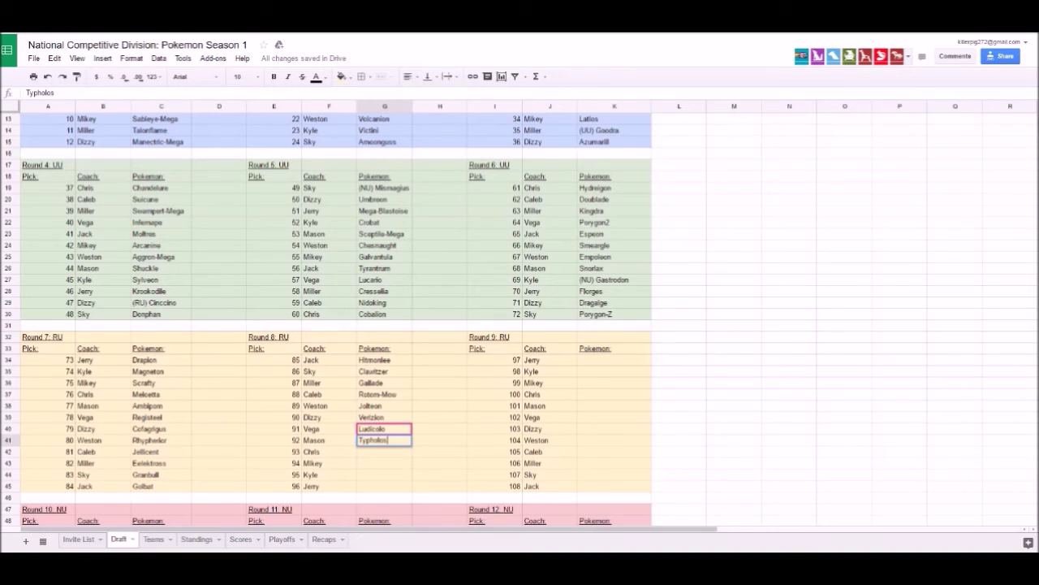
pyautogui.press('BackSpace')
pyautogui.press('BackSpace')
pyautogui.write('sion')
pyautogui.click(679, 245)
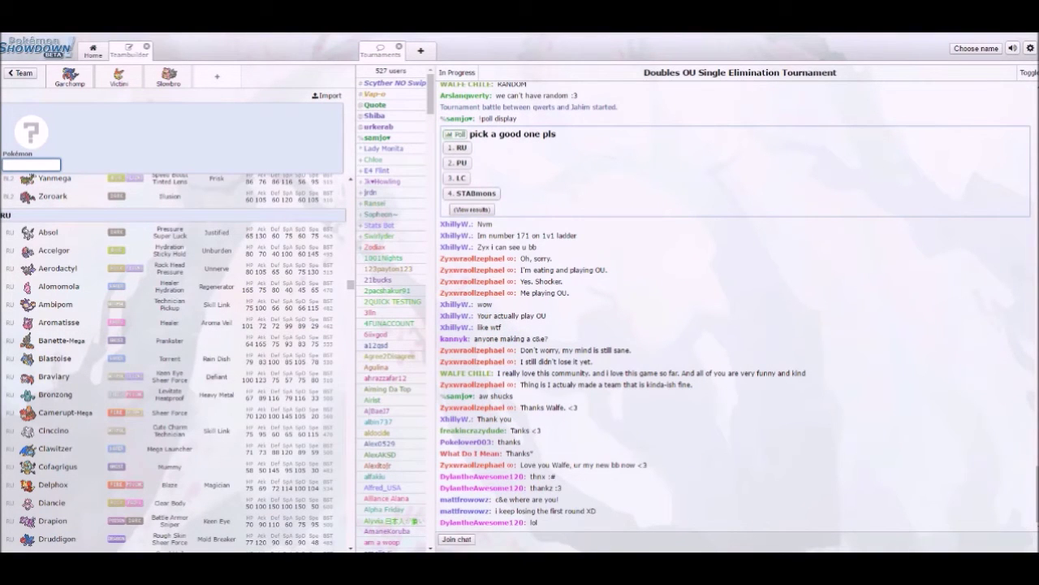
# Step: Review the RU list in the Pokémon Showdown teambuilder, and enter Delphox for pick 94 in the Google Sheets draft
pyautogui.scroll(-5, 174, 362)
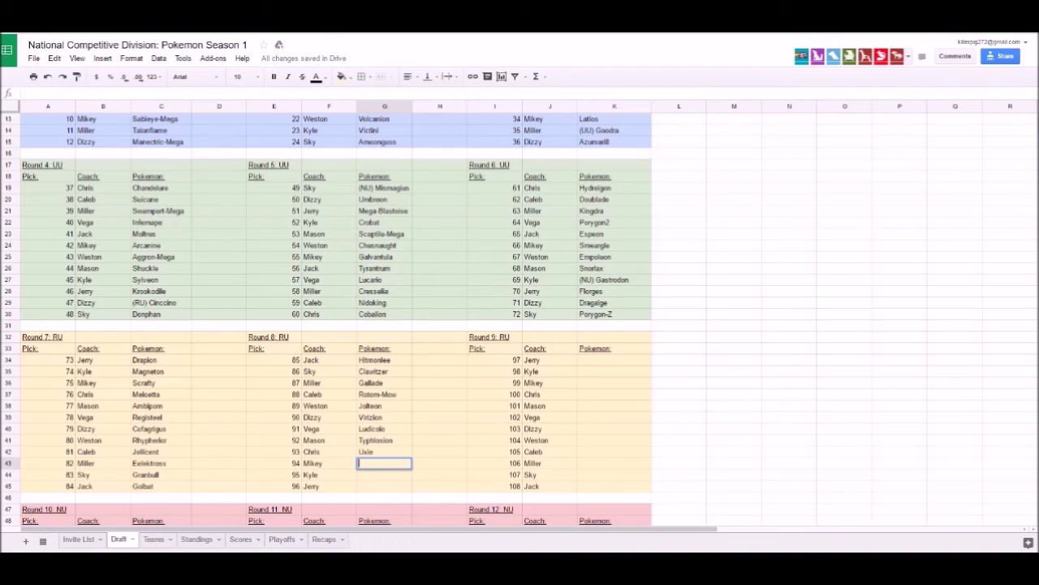
pyautogui.write('Dra')
pyautogui.press('BackSpace')
pyautogui.press('BackSpace')
pyautogui.write('elphox')
pyautogui.press('Return')
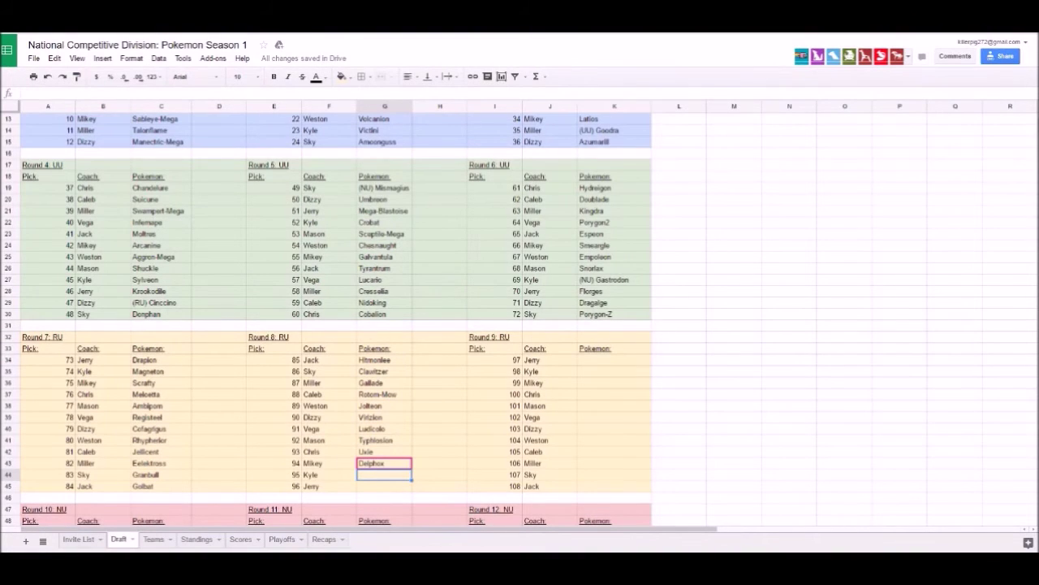
# Step: Enter Spiritomb, with a capital S, for pick 95 and Houndoom for pick 96 of Round 8
pyautogui.write('spiritomb')
pyautogui.press('BackSpace')
pyautogui.press('BackSpace')
pyautogui.press('BackSpace')
pyautogui.press('BackSpace')
pyautogui.press('BackSpace')
pyautogui.press('BackSpace')
pyautogui.press('BackSpace')
pyautogui.press('BackSpace')
pyautogui.press('BackSpace')
pyautogui.write('Spiritomb')
pyautogui.press('Return')
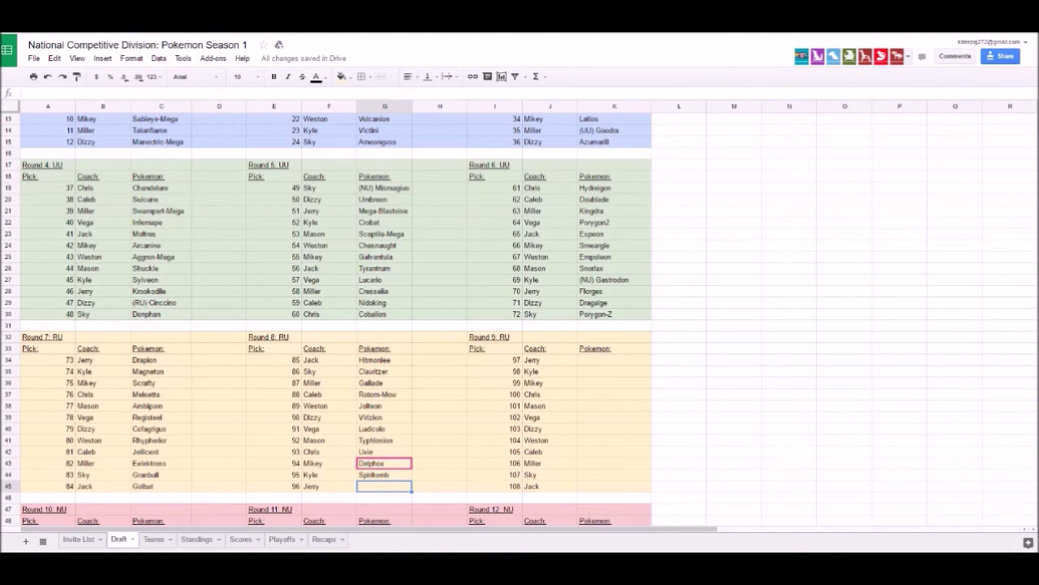
pyautogui.write('Houndoom')
pyautogui.press('Return')
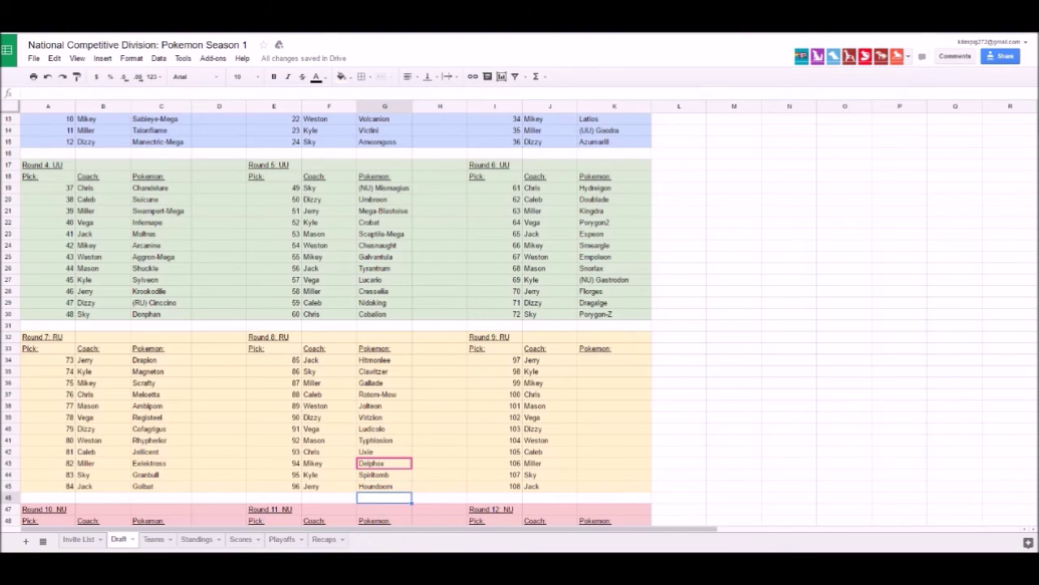
# Step: Enter Escavalier for pick 97 and Sawk for pick 98 of Round 9
pyautogui.click(614, 360)
pyautogui.write('Esca')
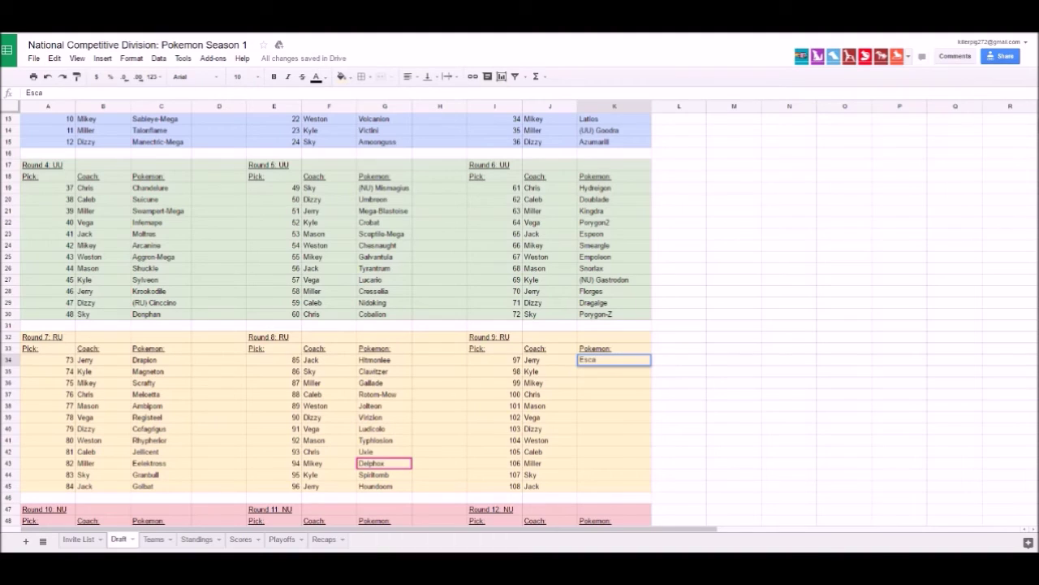
pyautogui.write('vallier')
pyautogui.press('Return')
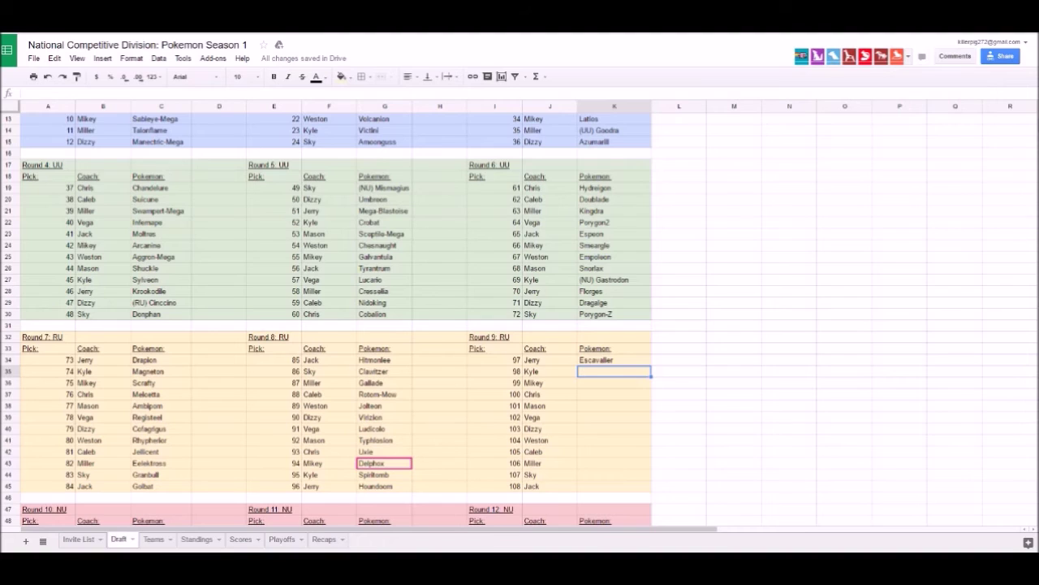
pyautogui.write('Sawk')
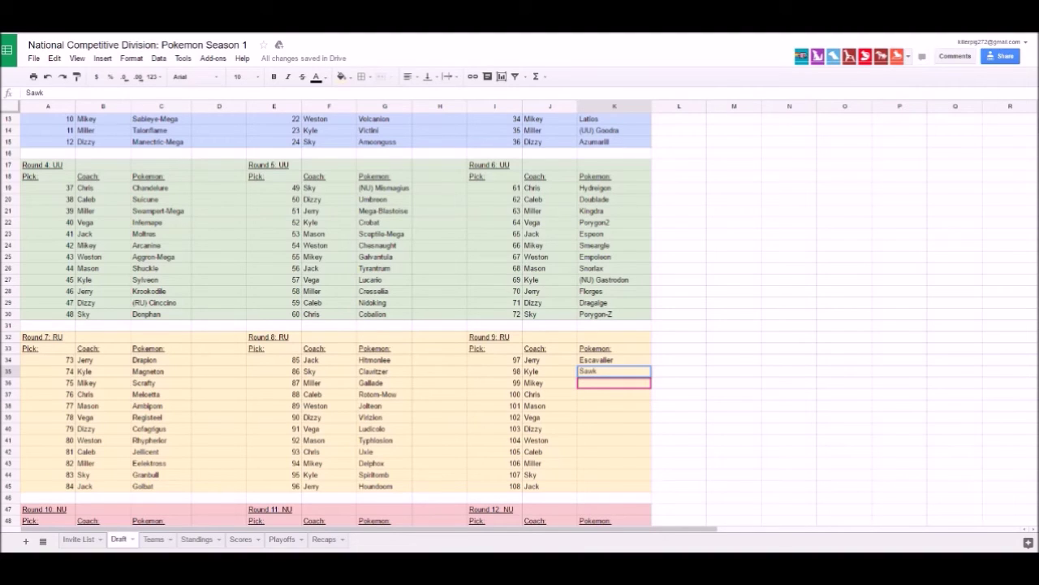
pyautogui.press('Return')
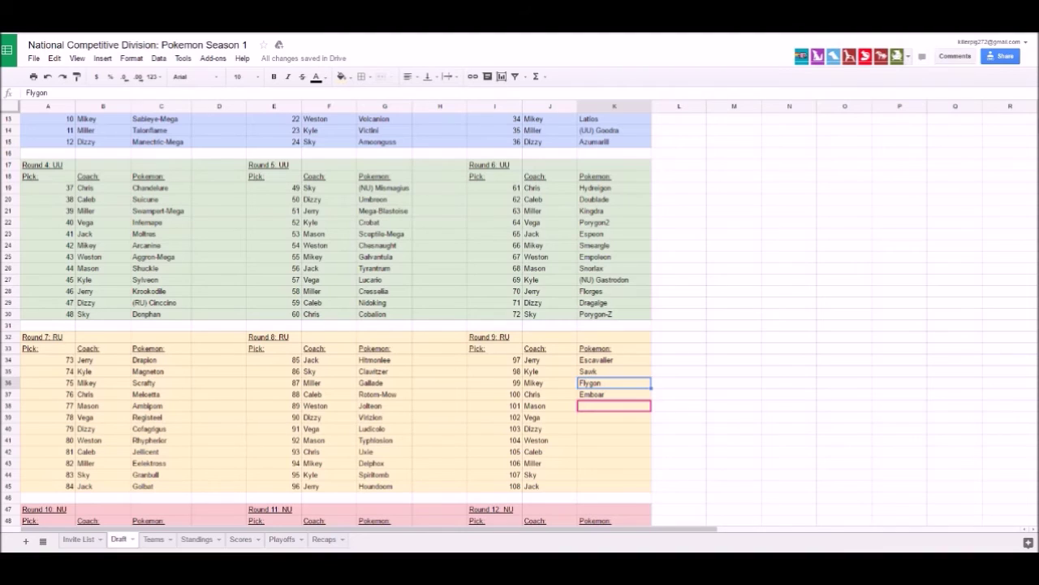
# Step: Browse the tier lists in the Pokémon Showdown teambuilder, and enter Togetic for pick 102 of Round 9 in the Google Sheets draft
pyautogui.click(614, 428)
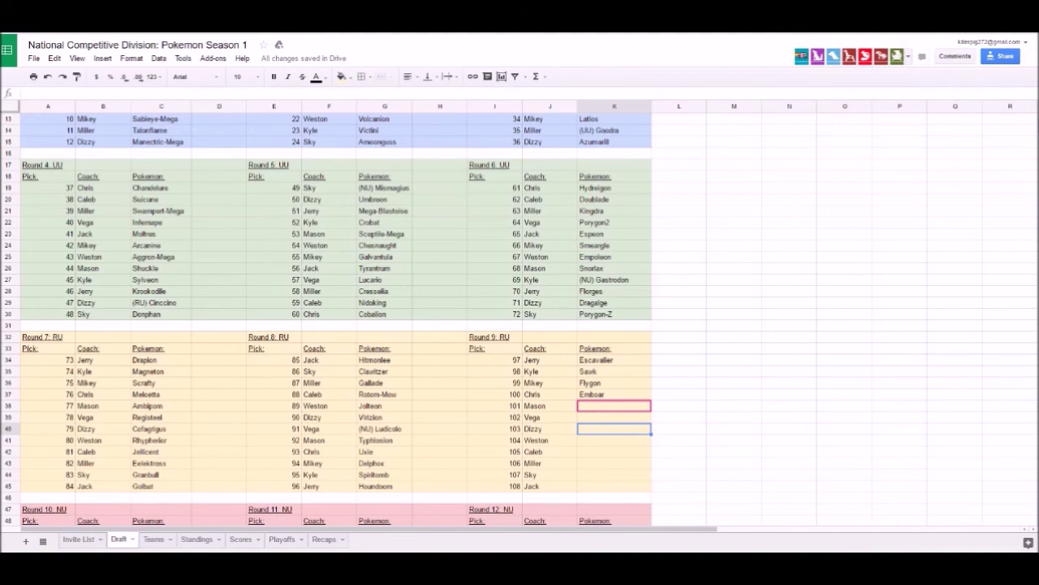
pyautogui.click(614, 439)
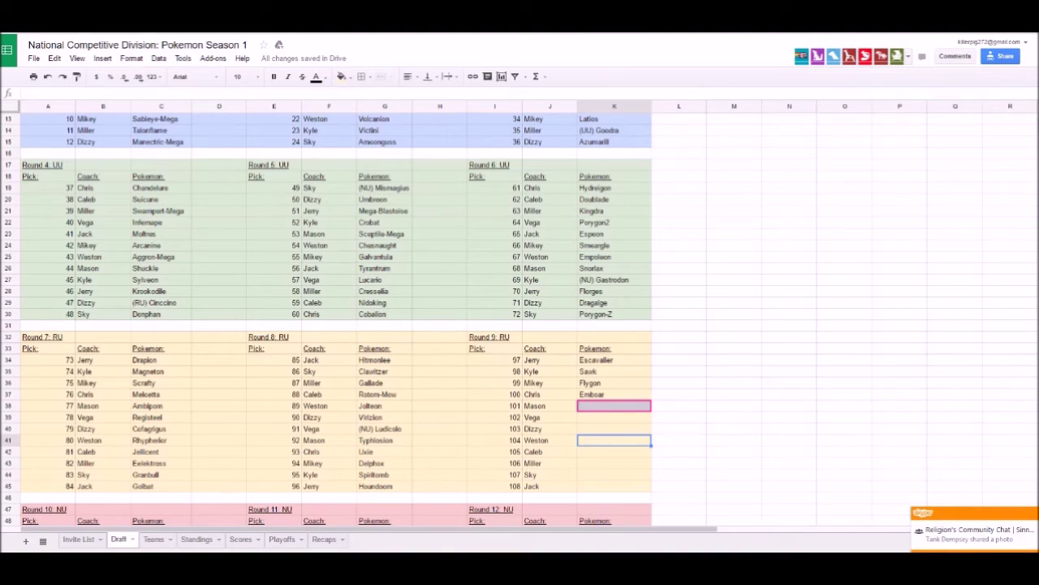
pyautogui.hotkey('alt', 'Tab')
pyautogui.scroll(-15, 175, 361)
pyautogui.scroll(-10, 175, 361)
pyautogui.scroll(-8, 175, 361)
pyautogui.hotkey('alt', 'Tab')
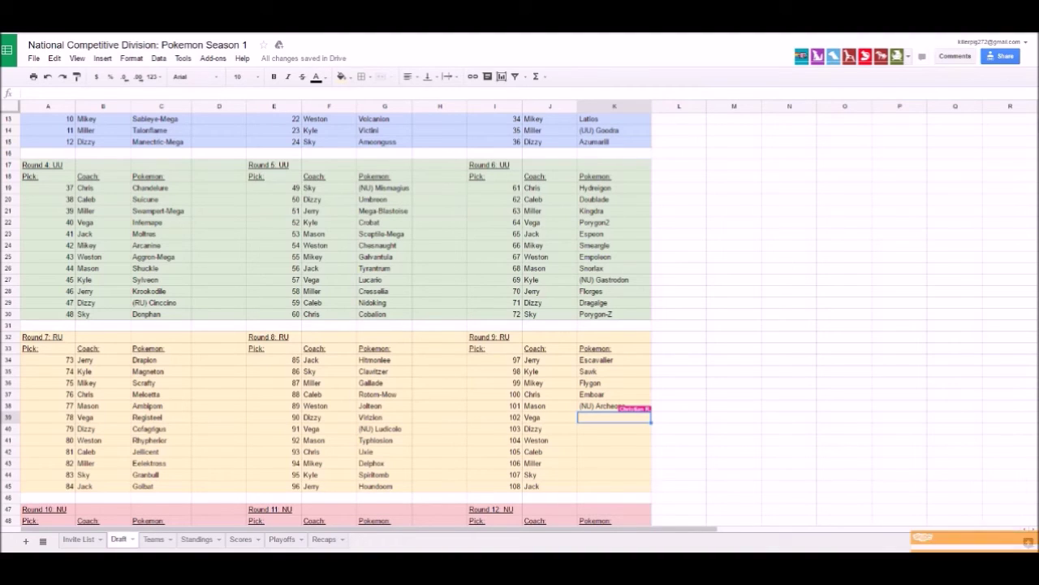
pyautogui.write('Togetic')
pyautogui.press('Return')
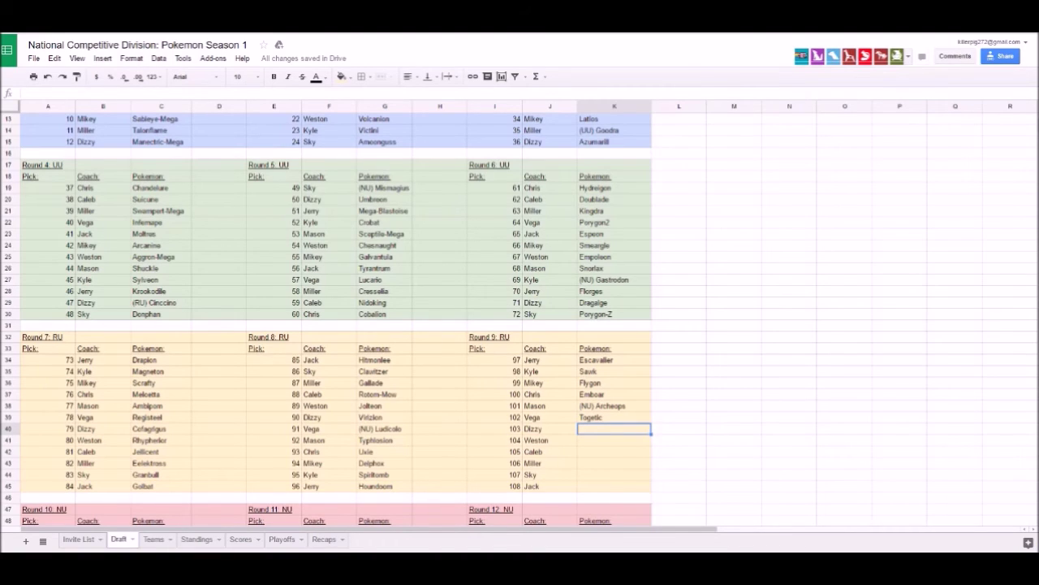
# Step: Enter (NU) Jynx for pick 103 and Braviary for pick 104 of Round 9
pyautogui.write('(NI')
pyautogui.write('U) Jynx')
pyautogui.press('Return')
pyautogui.write('Braviary')
pyautogui.press('Return')
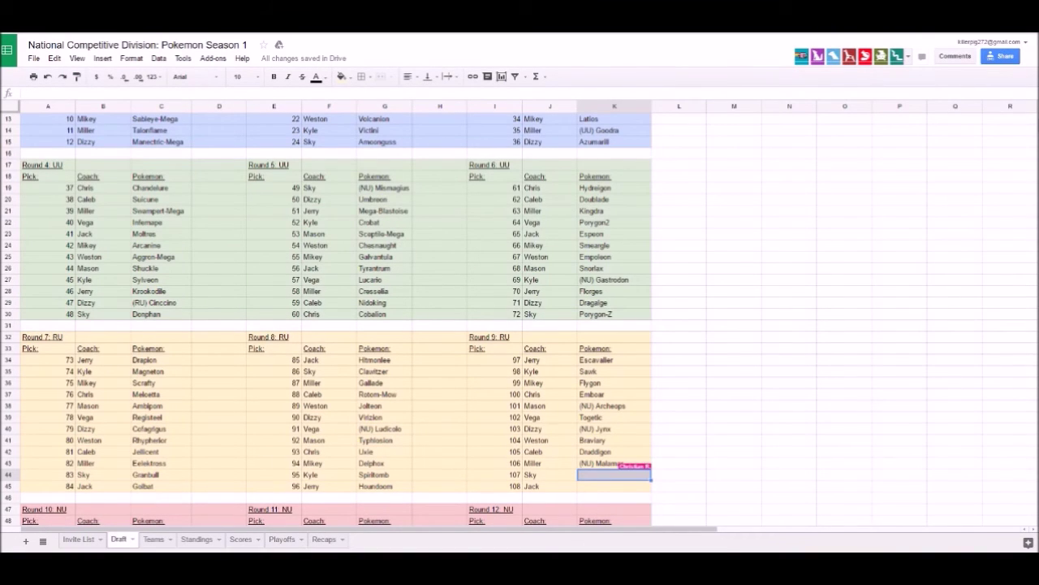
# Step: Enter Claydol for pick 107 and Accelgor for pick 108 of Round 9
pyautogui.write('Clayd')
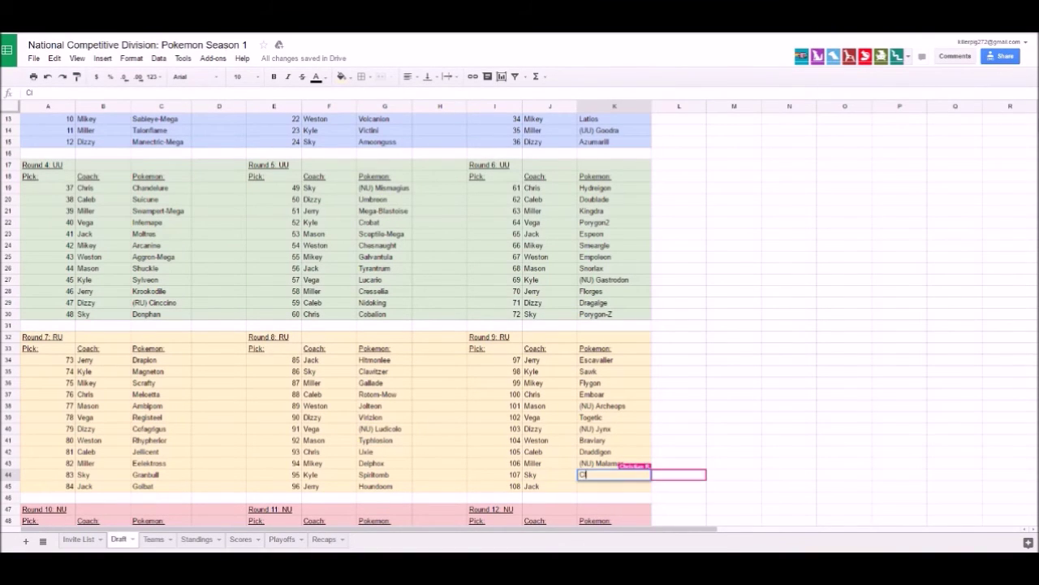
pyautogui.write('oll')
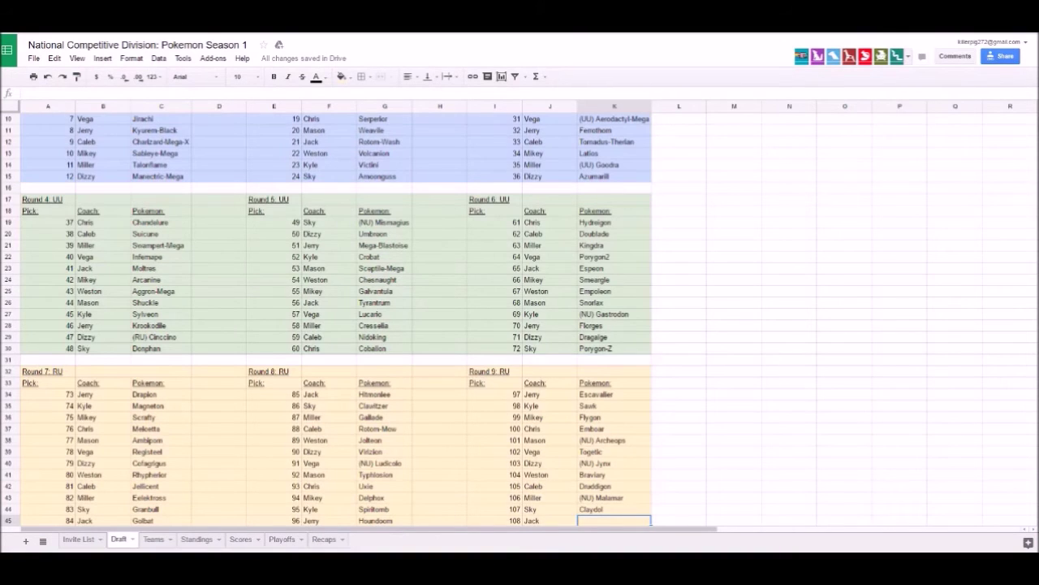
pyautogui.scroll(-2, 519, 316)
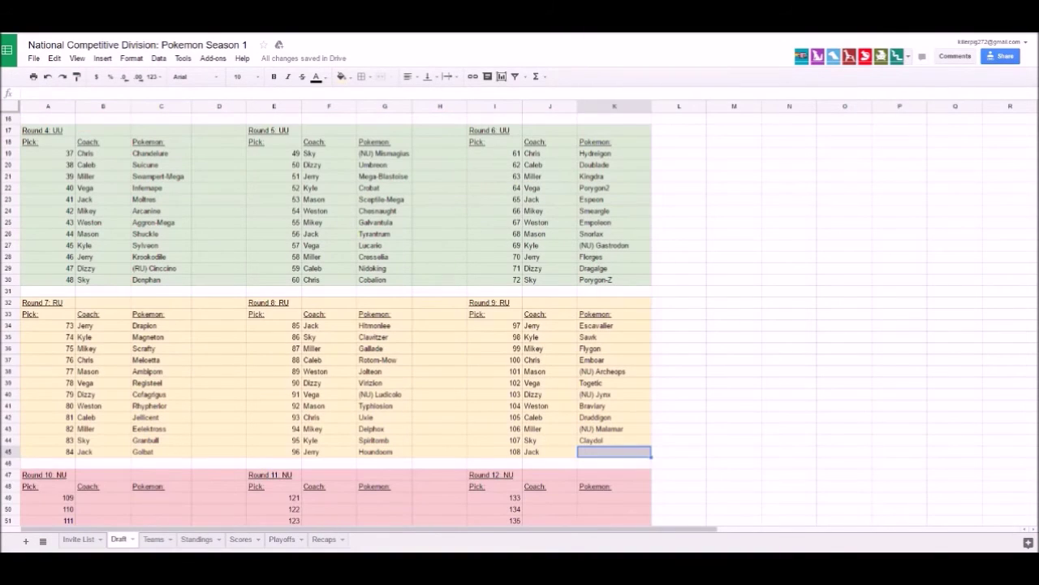
pyautogui.write('Excelgor')
# Step: Enter (PU) Glaceon for pick 110 and Lanturn for pick 112 of Round 10
pyautogui.scroll(-5, 325, 325)
pyautogui.click(160, 337)
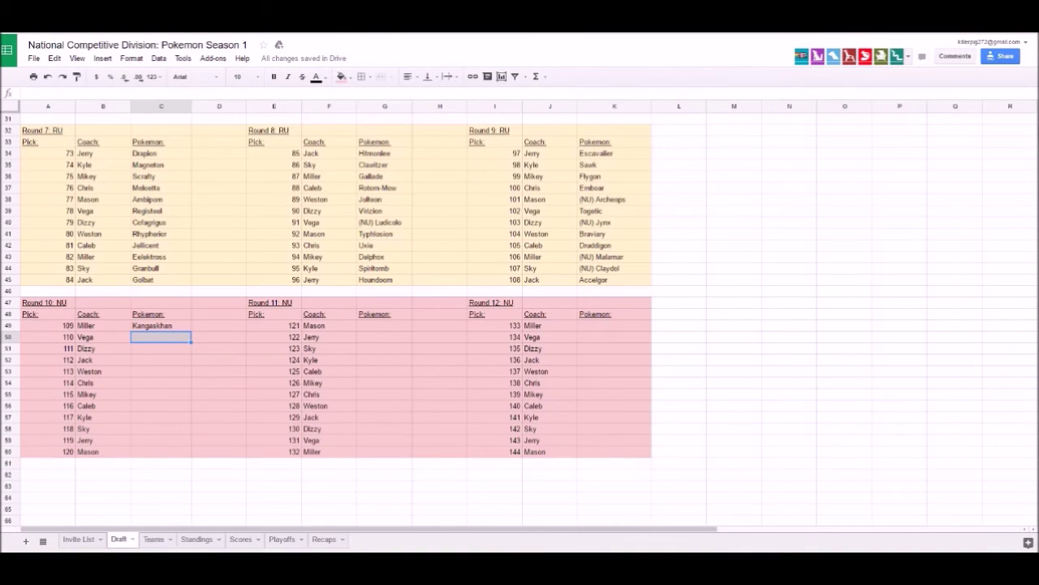
pyautogui.write('(PU) Glaceon')
pyautogui.press('Return')
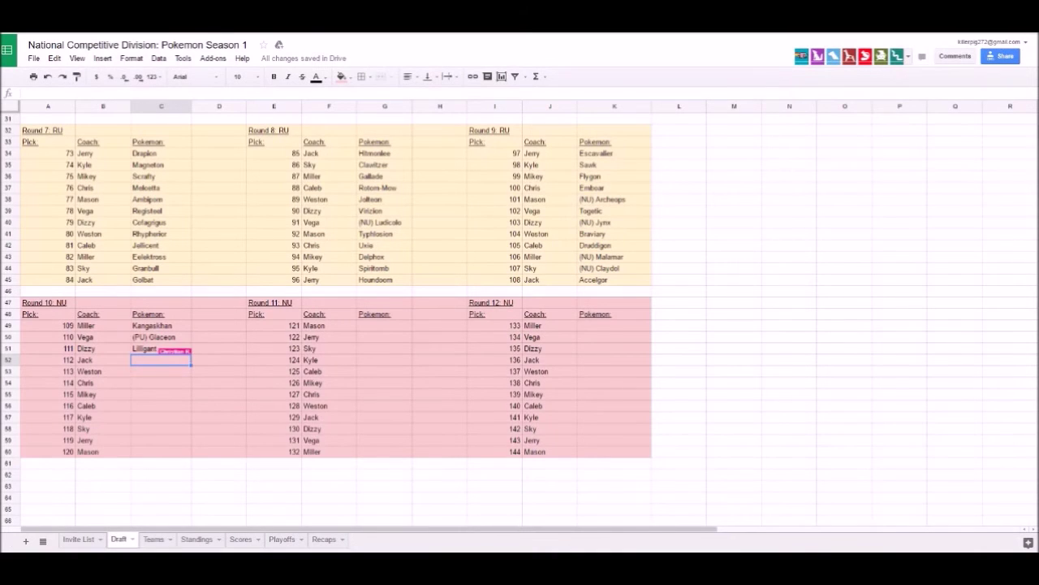
pyautogui.write('Lanturn')
pyautogui.press('Return')
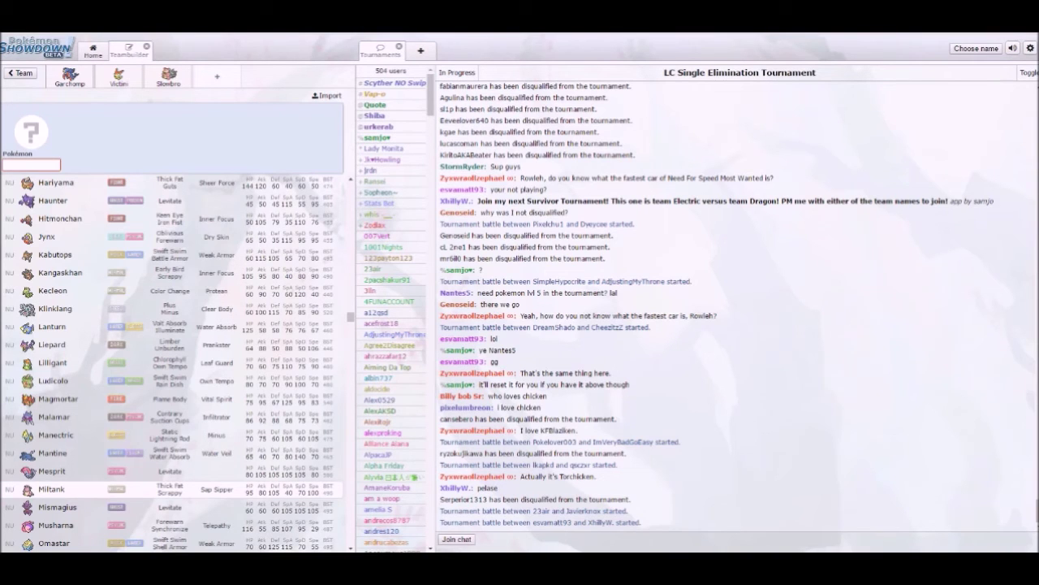
# Step: Browse the NU tier in the Pokémon Showdown teambuilder, and enter Aurorus for pick 114 of Round 10 in the Google Sheets draft
pyautogui.scroll(5, 171, 363)
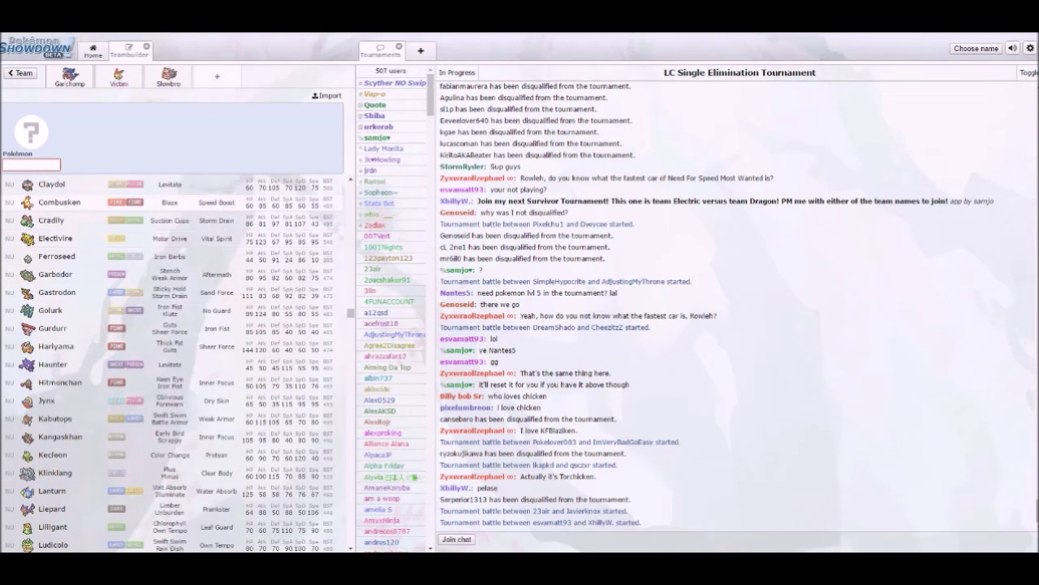
pyautogui.hotkey('alt', 'Tab')
pyautogui.write('Aurorus')
pyautogui.click(161, 393)
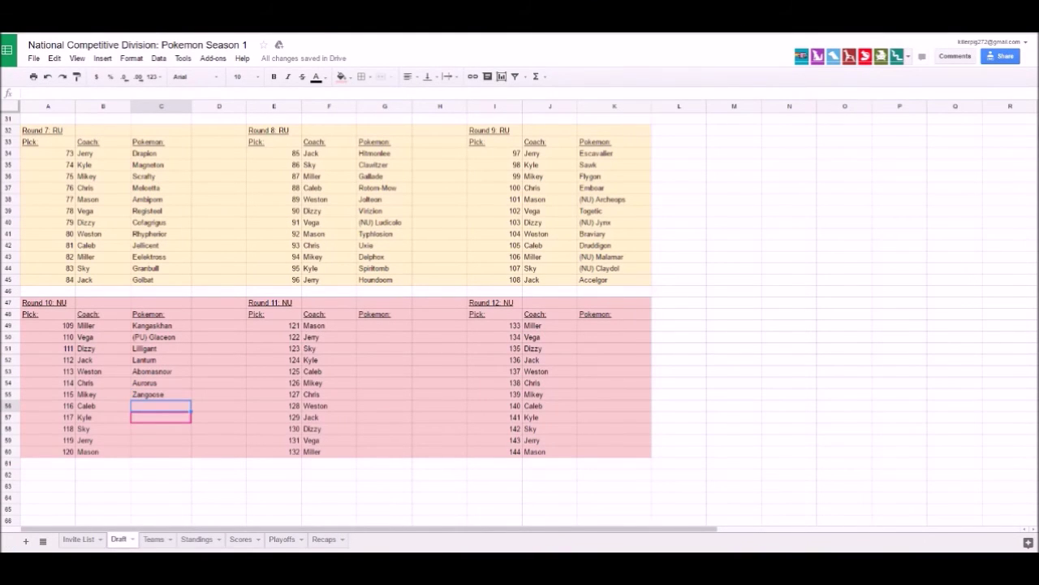
# Step: Enter Klingklang for pick 116 and Miltank for pick 117 of Round 10
pyautogui.write('Kling')
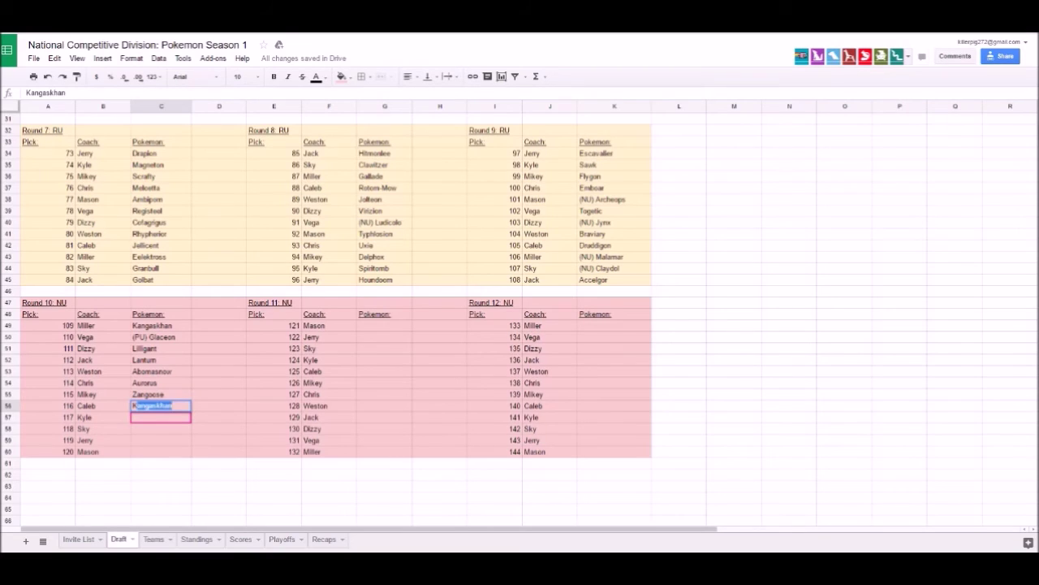
pyautogui.write('K')
pyautogui.press('BackSpace')
pyautogui.write('klang')
pyautogui.press('Return')
pyautogui.write('Miltank')
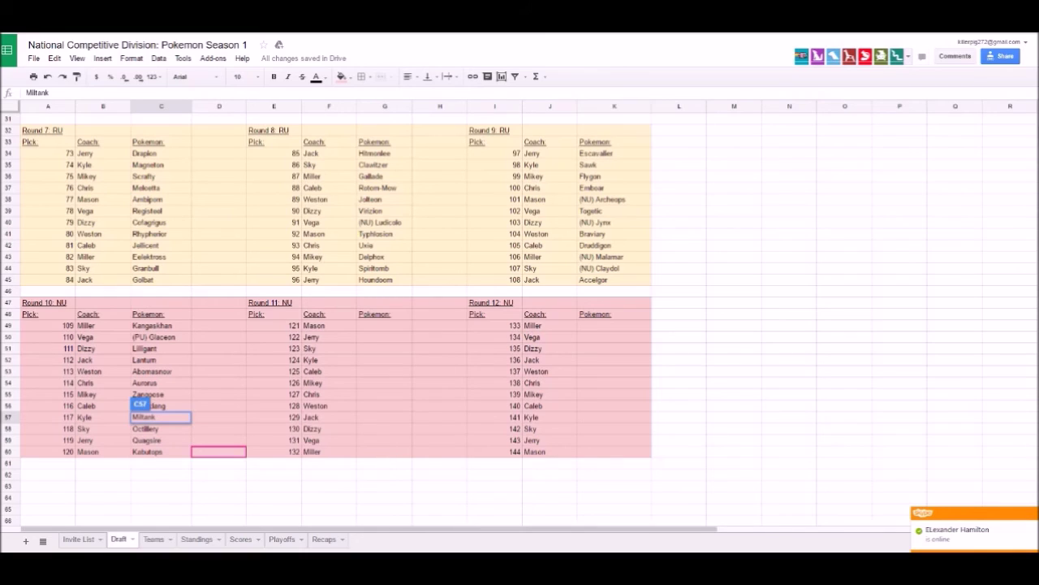
# Step: Browse the NU tier in the Pokémon Showdown teambuilder, and enter Regirock for pick 123 of Round 11 in the Google Sheets draft
pyautogui.click(384, 325)
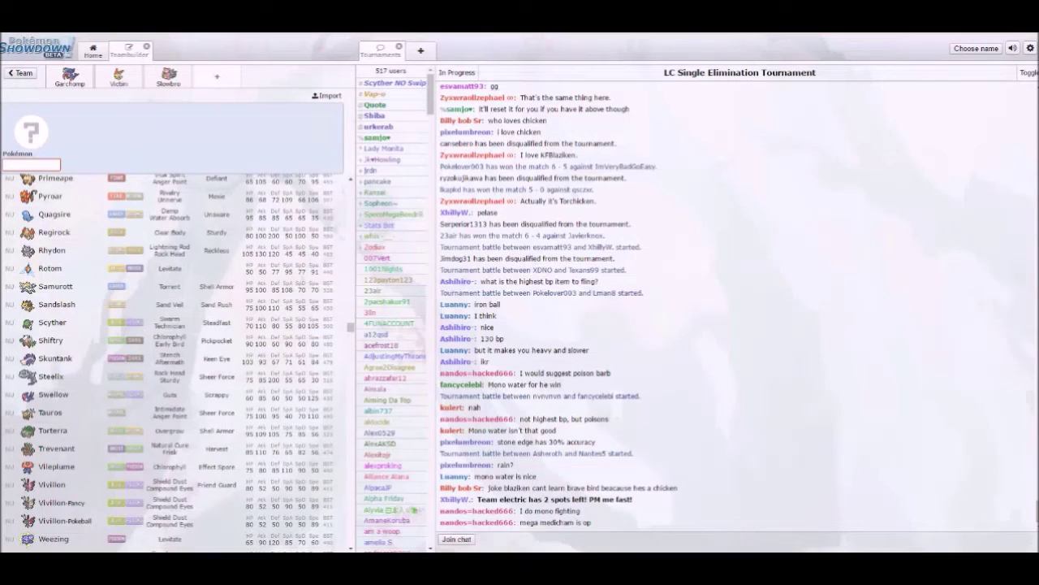
pyautogui.scroll(-3, 162, 339)
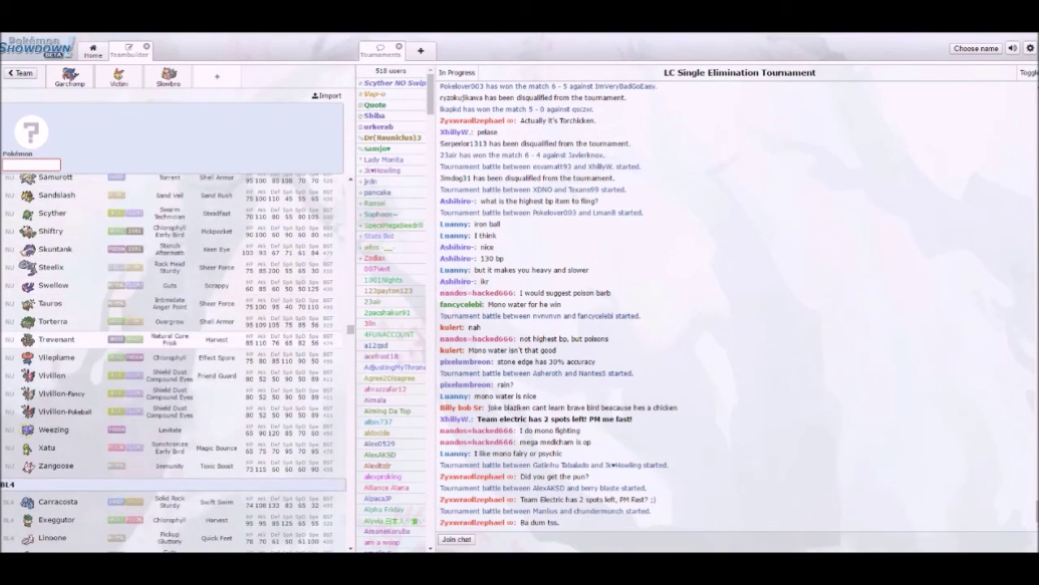
pyautogui.scroll(6, 162, 340)
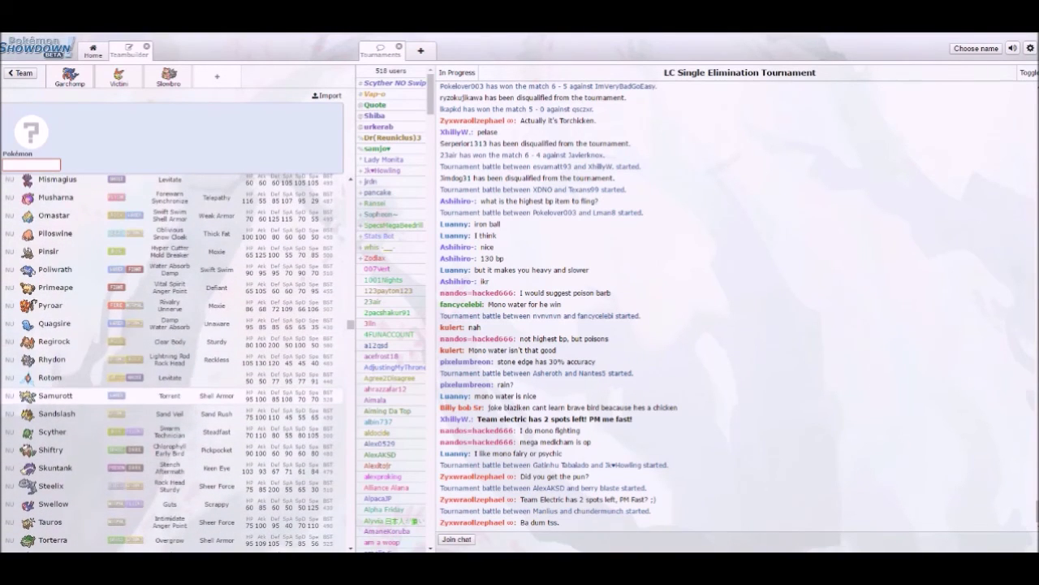
pyautogui.scroll(2, 162, 339)
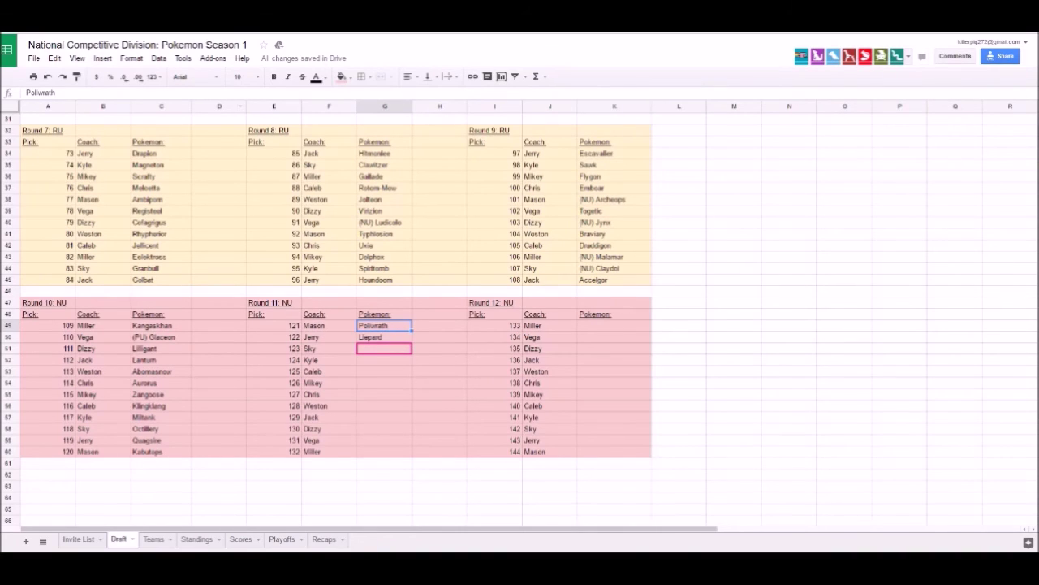
pyautogui.click(384, 347)
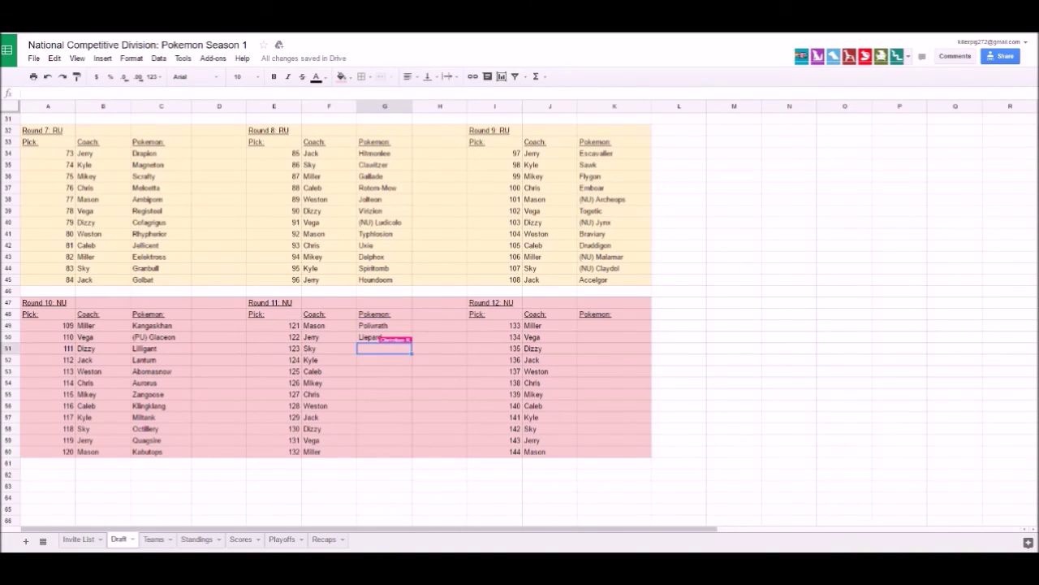
pyautogui.write('Regirock')
pyautogui.press('Return')
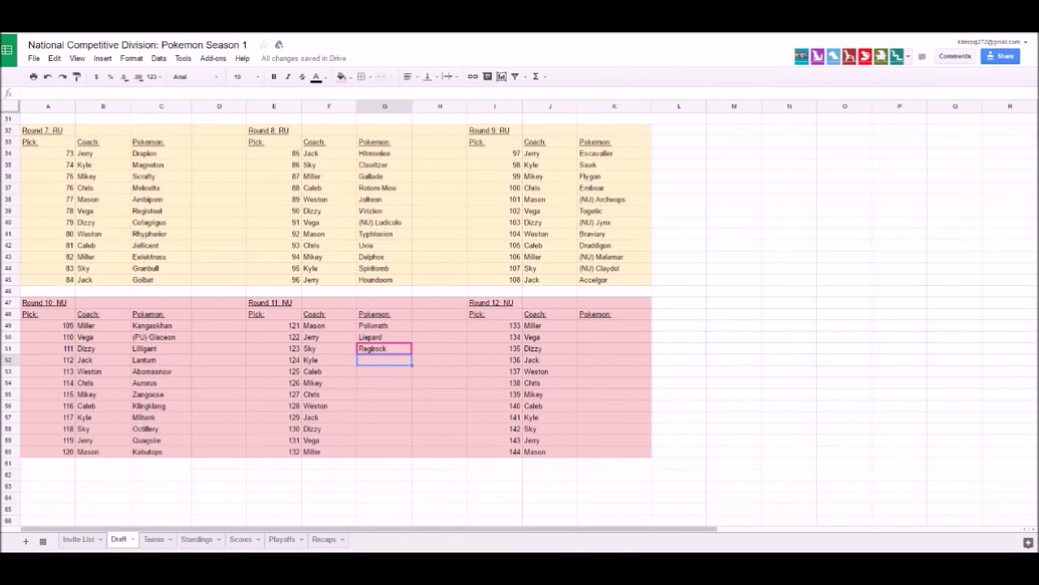
# Step: Enter Regirock, with only the R capitalized, for pick 124 of Round 11
pyautogui.write('REg')
pyautogui.press('BackSpace')
pyautogui.press('BackSpace')
pyautogui.write('egirock')
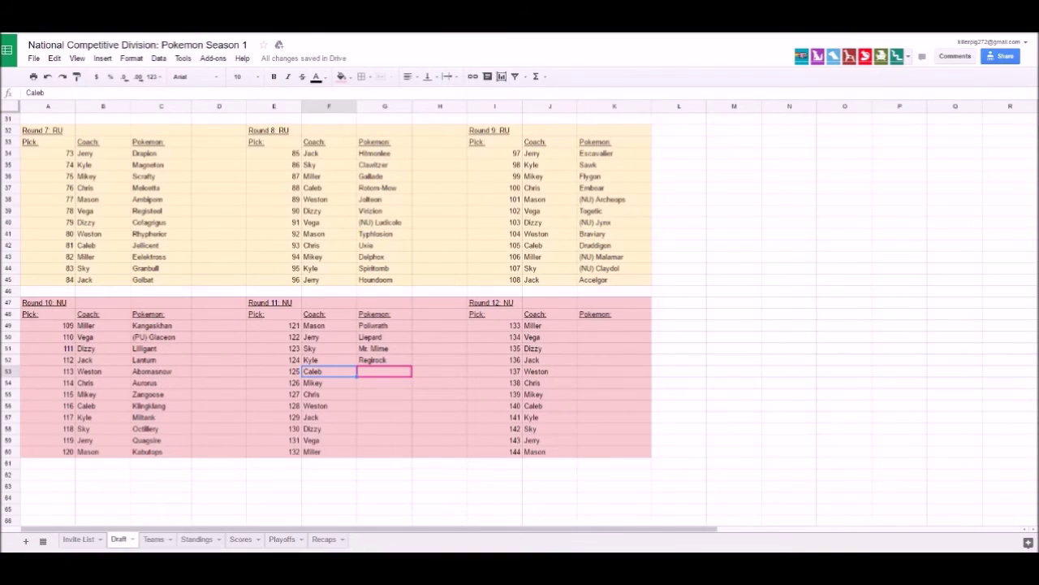
# Step: Try a Piloswine entry for pick 125 of Round 11, and search the Pokémon Showdown teambuilder for "comb"
pyautogui.click(384, 371)
pyautogui.write('Pilosw')
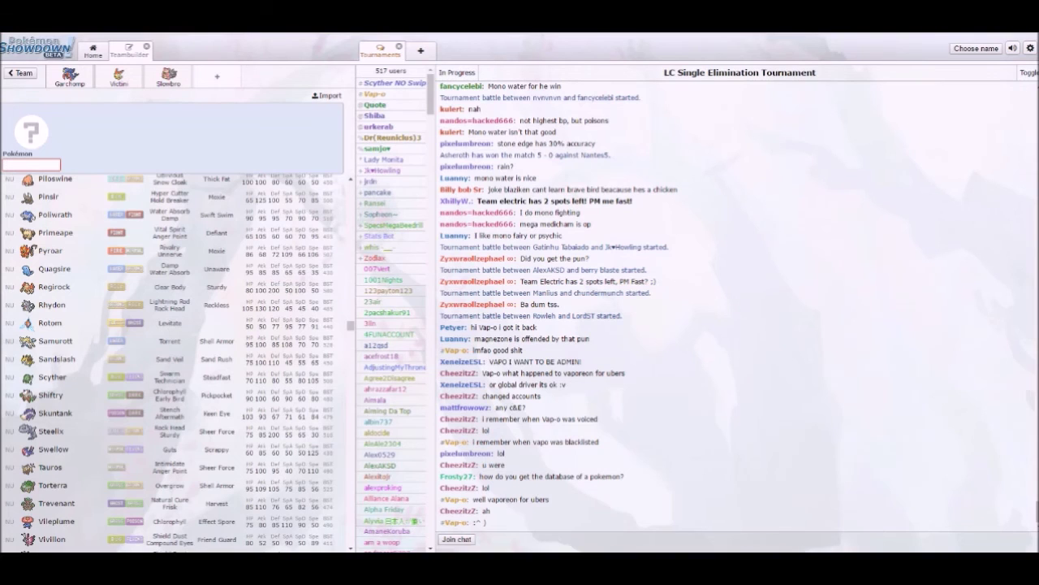
pyautogui.write('co')
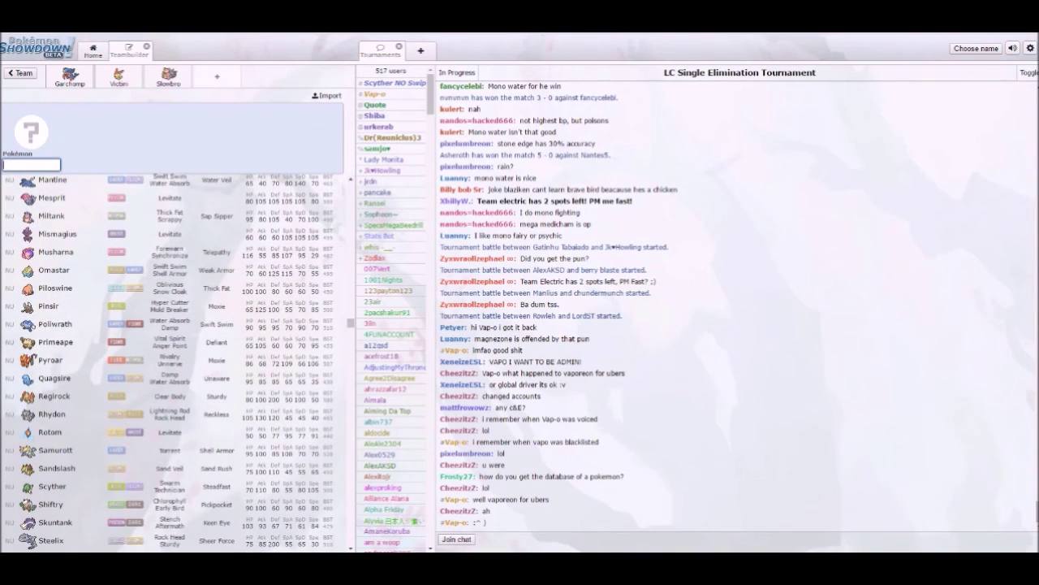
pyautogui.write('mb')
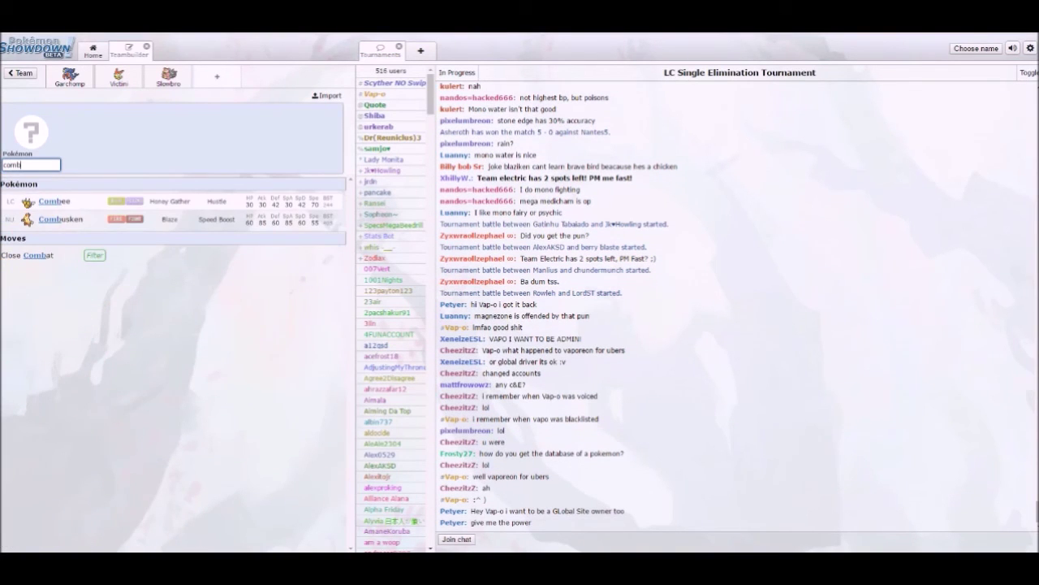
pyautogui.press('BackSpace')
pyautogui.press('BackSpace')
pyautogui.press('BackSpace')
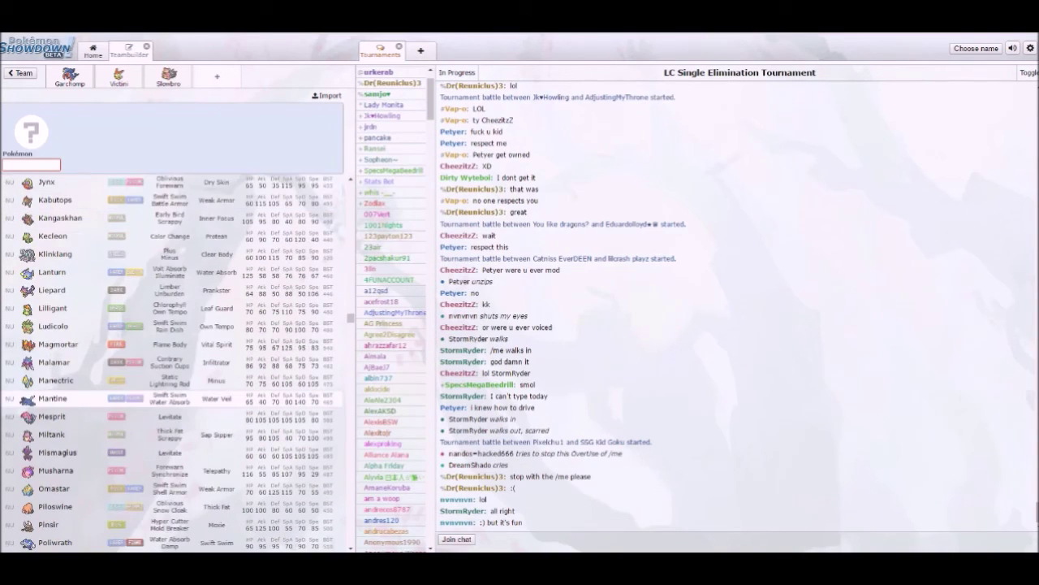
# Step: Examine the NU, BL4 and PU tier lists in the Pokémon Showdown teambuilder, and compare them with the Round 11 picks in the Google Sheets draft
pyautogui.scroll(-10, 171, 365)
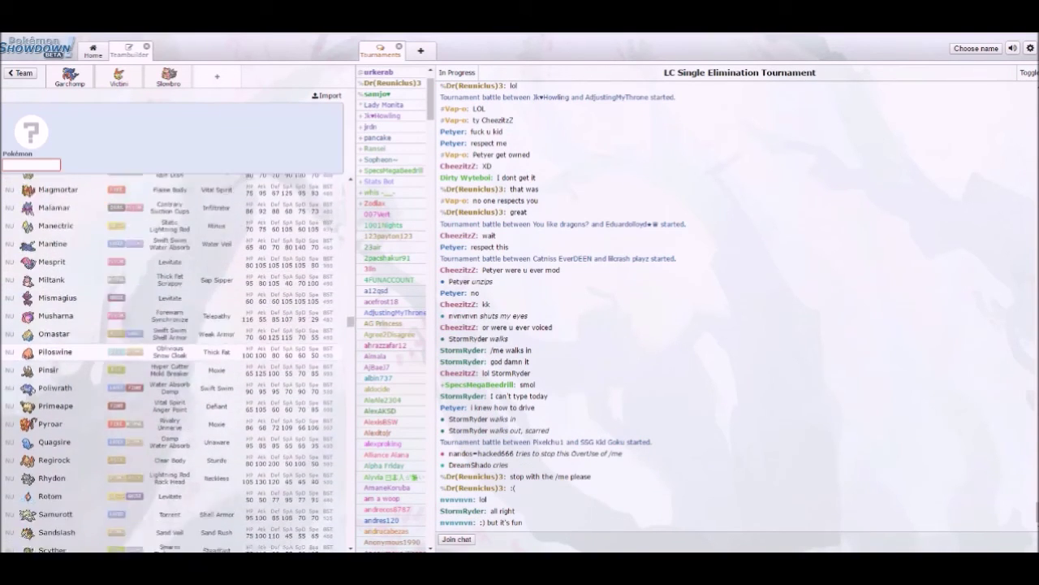
pyautogui.scroll(-4, 170, 395)
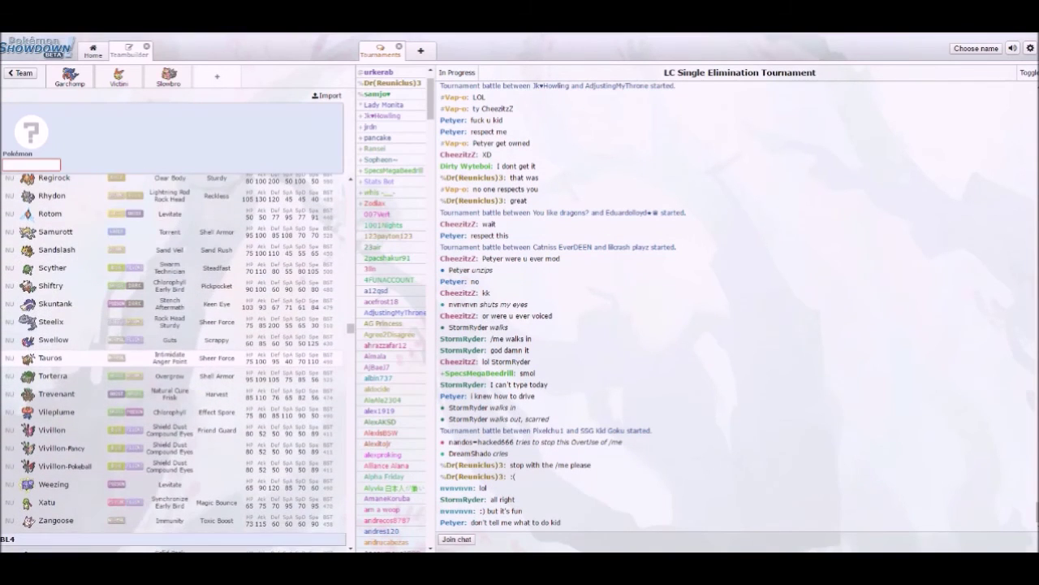
pyautogui.scroll(-4, 170, 366)
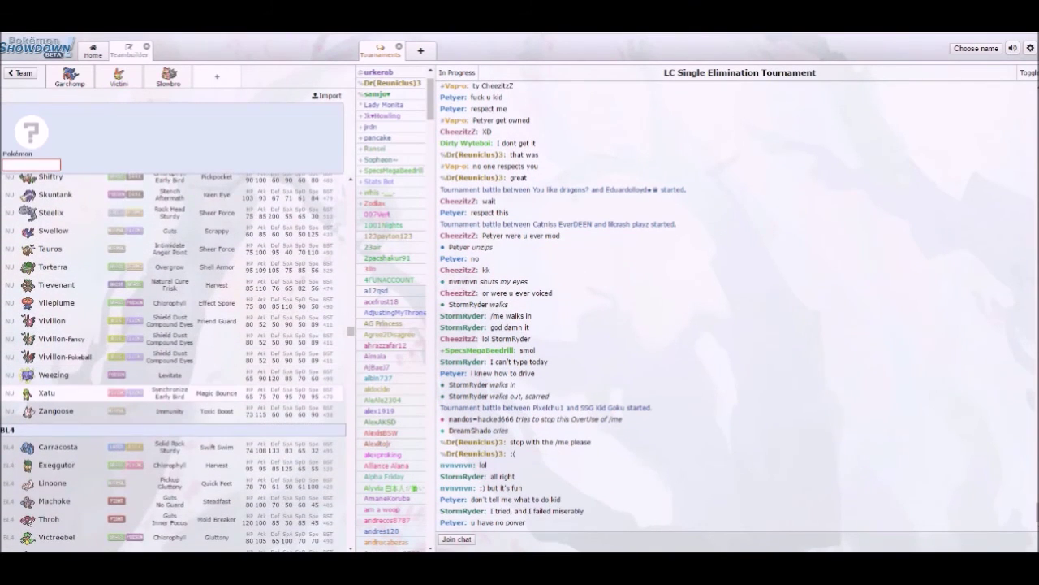
pyautogui.scroll(-5, 171, 365)
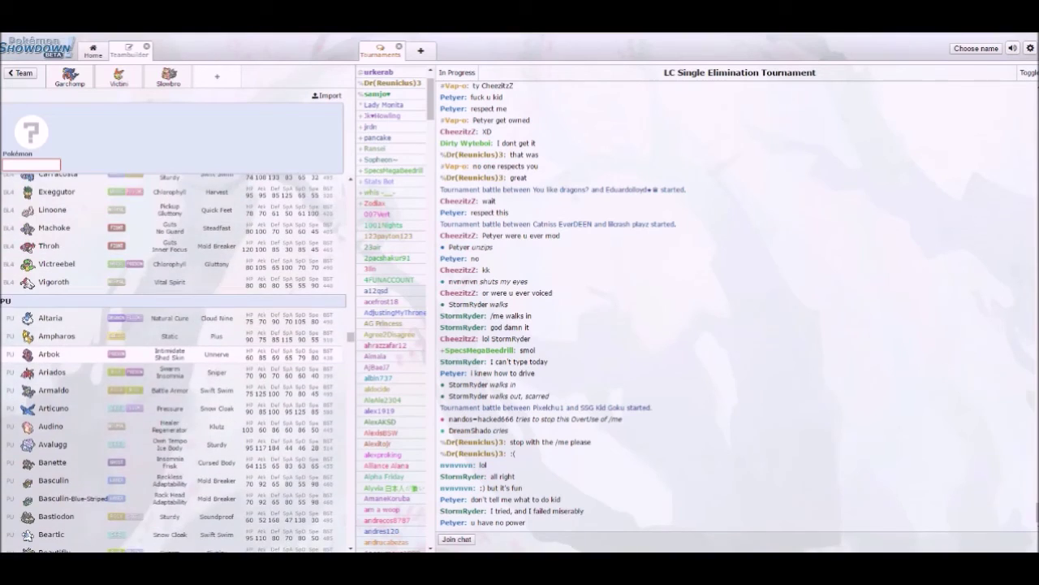
pyautogui.scroll(13, 171, 366)
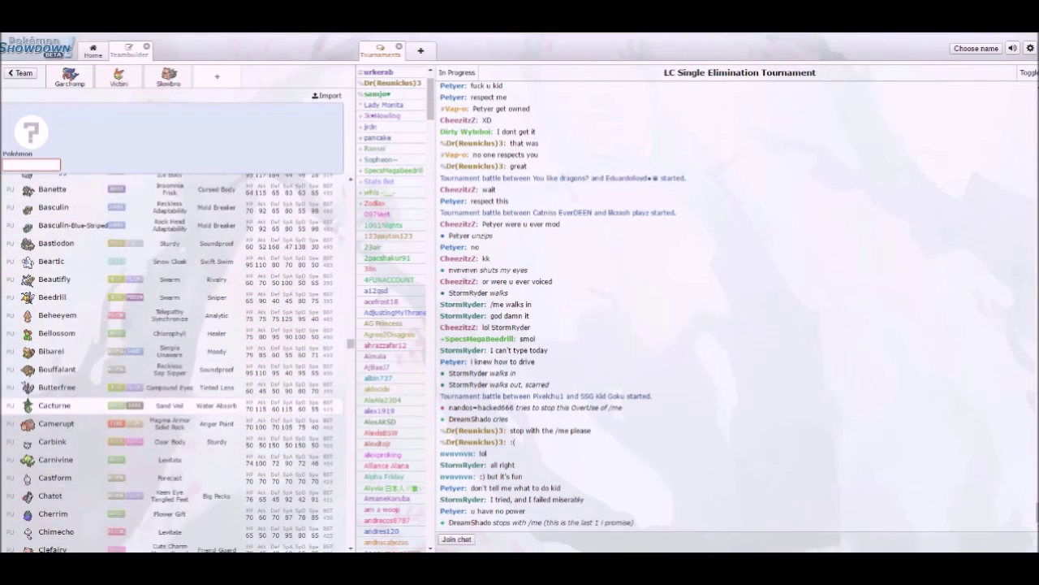
pyautogui.scroll(5, 171, 455)
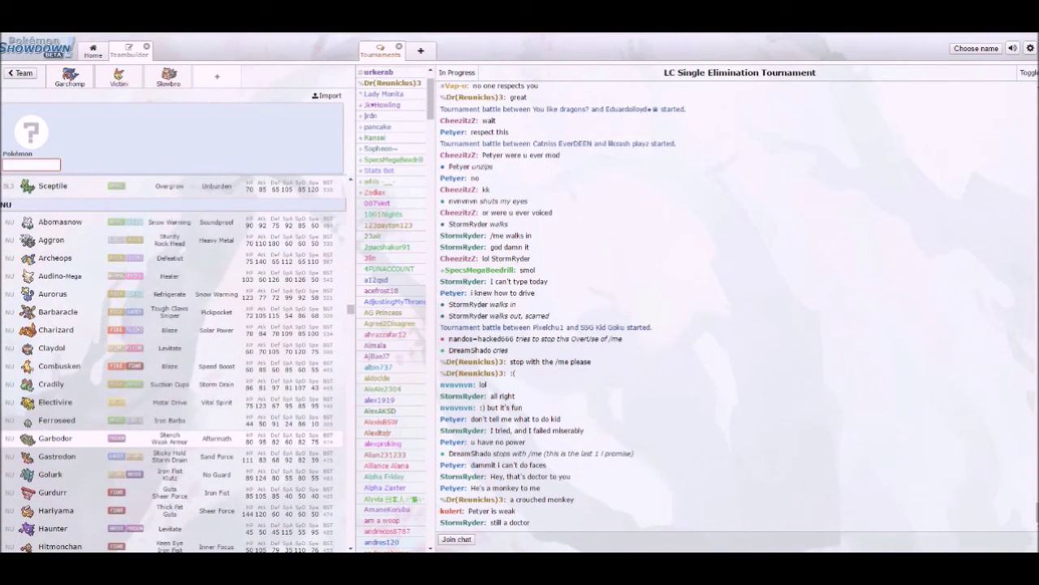
pyautogui.scroll(-6, 170, 365)
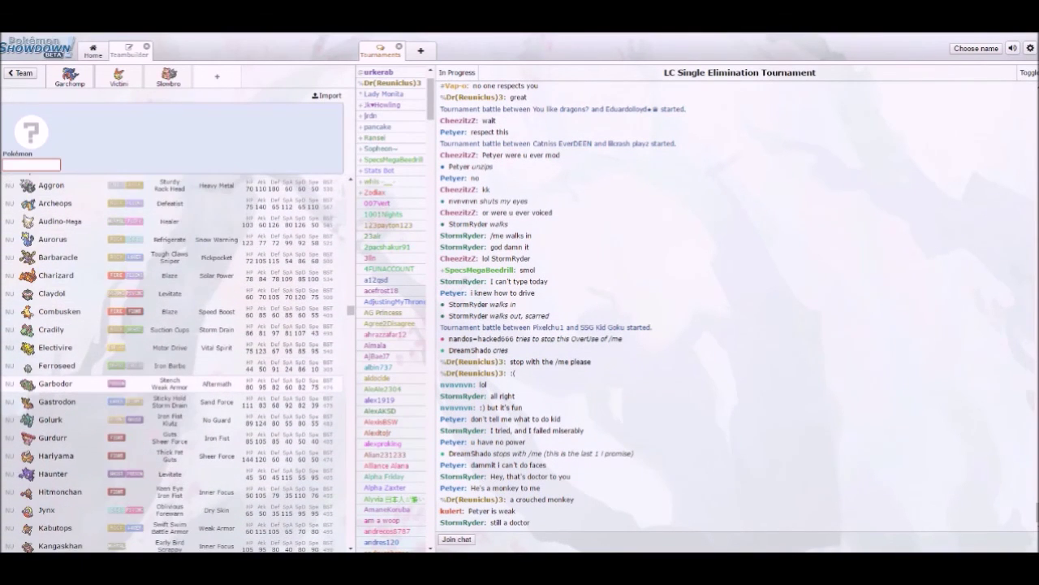
pyautogui.scroll(-4, 171, 327)
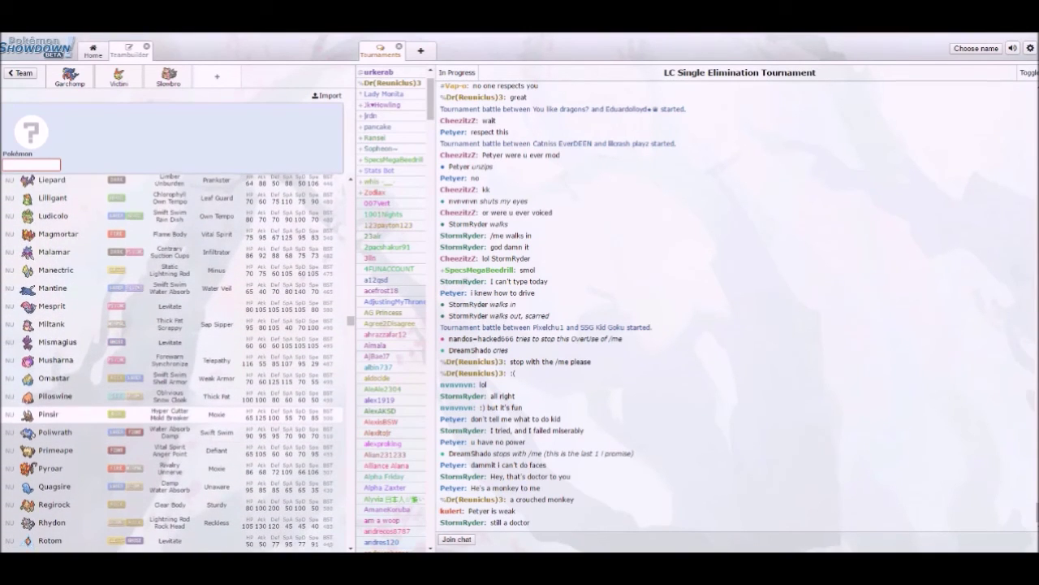
pyautogui.scroll(-5, 171, 377)
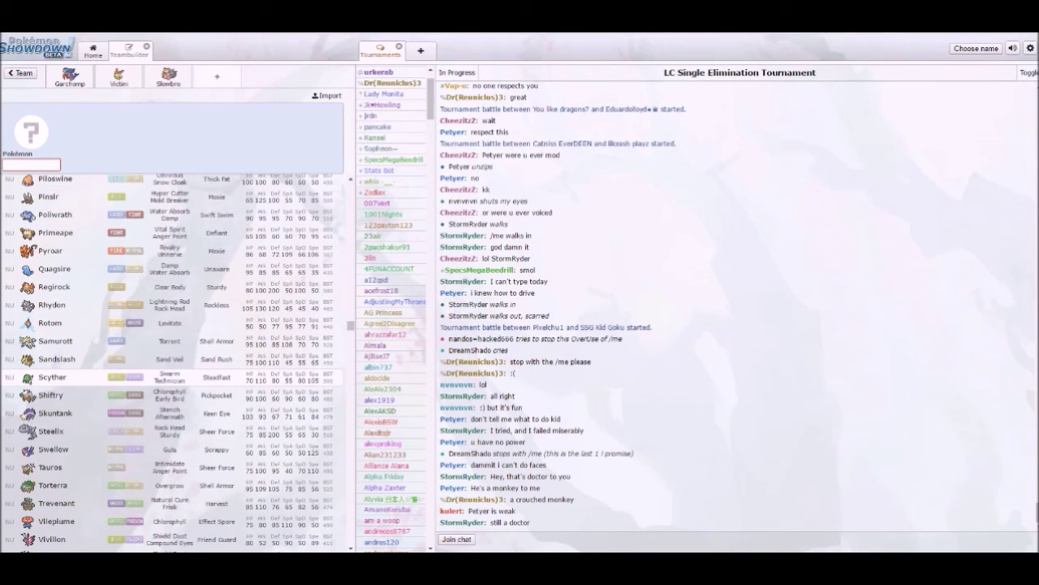
pyautogui.hotkey('ctrl', 'Tab')
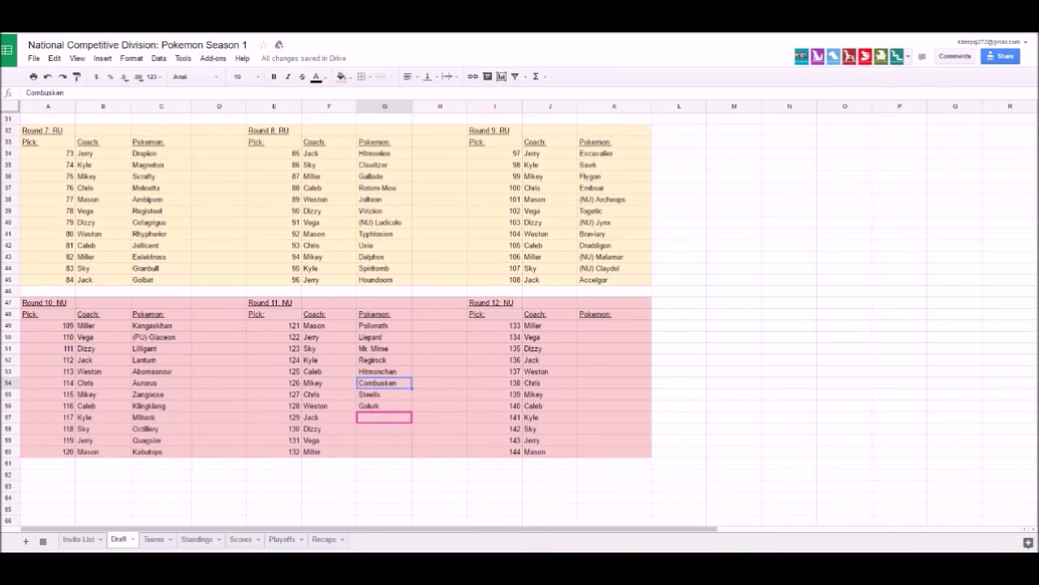
pyautogui.hotkey('ctrl', 'shift', 'Tab')
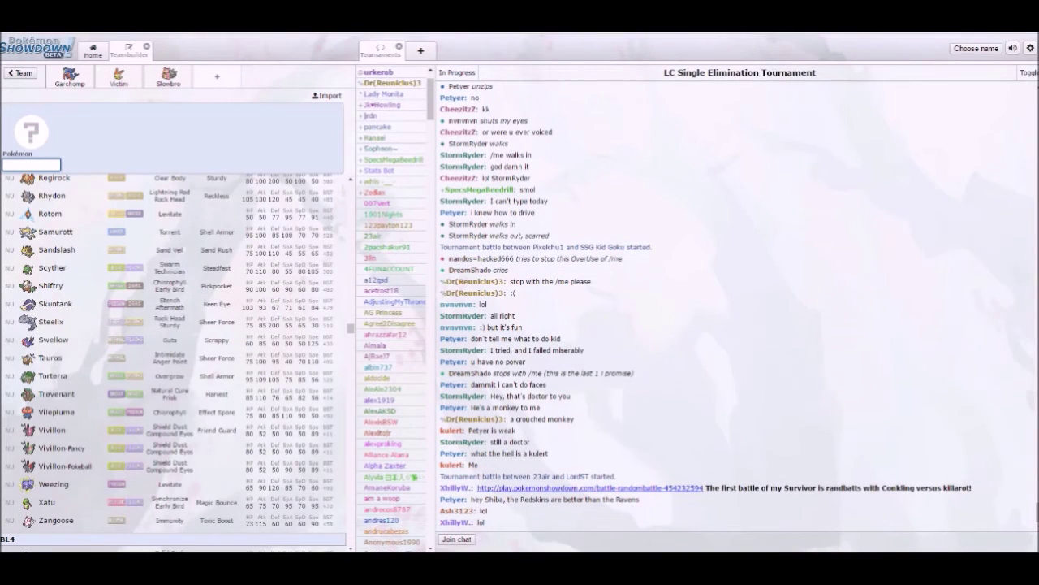
pyautogui.hotkey('ctrl', 'Tab')
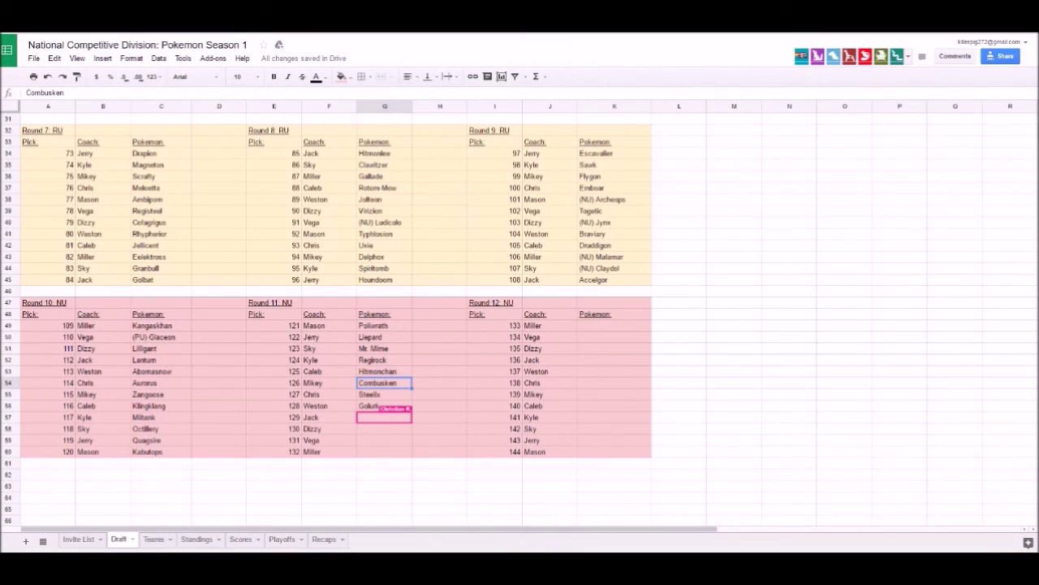
# Step: Enter Swellow for pick 129 of Round 11
pyautogui.click(384, 416)
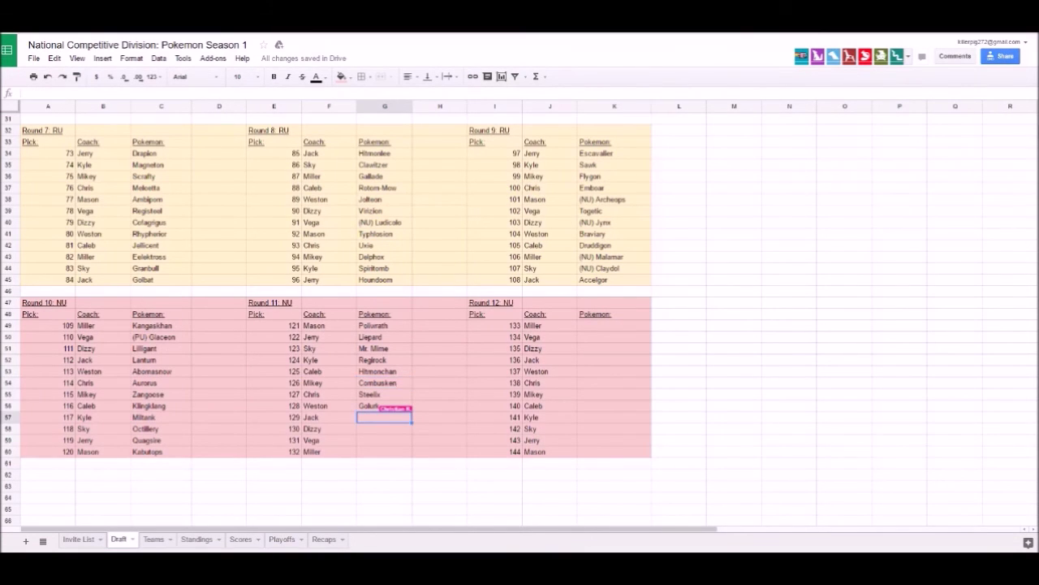
pyautogui.click(384, 428)
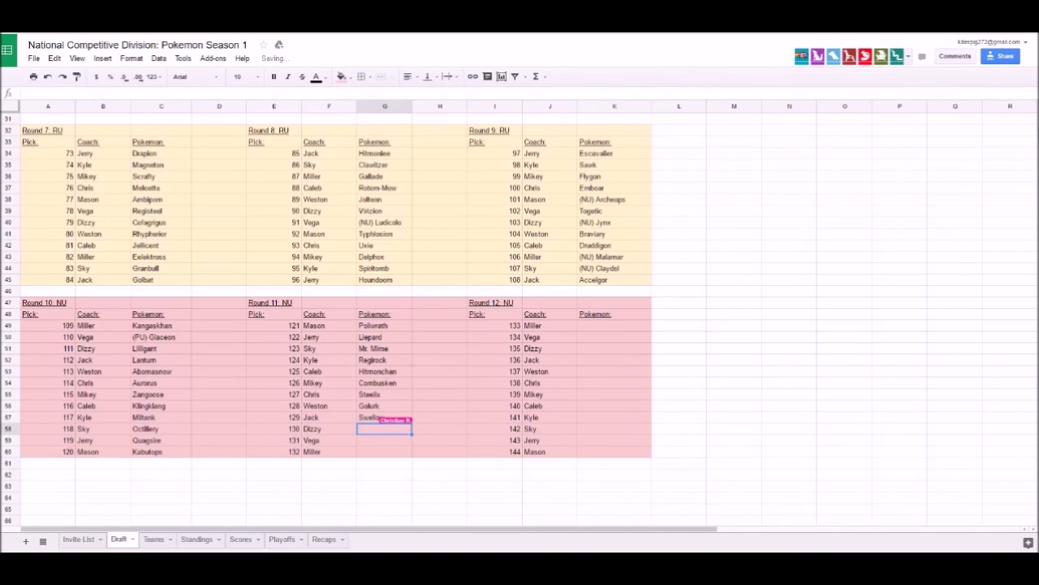
# Step: Enter Garbodor for pick 130 and Slaking for pick 131 of Round 11
pyautogui.write('Garbodor')
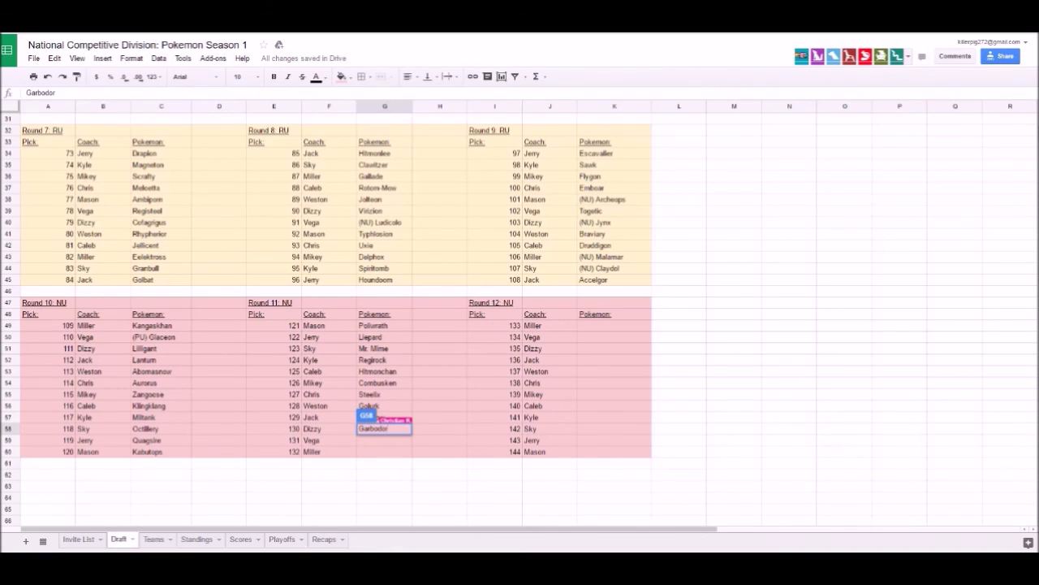
pyautogui.press('Return')
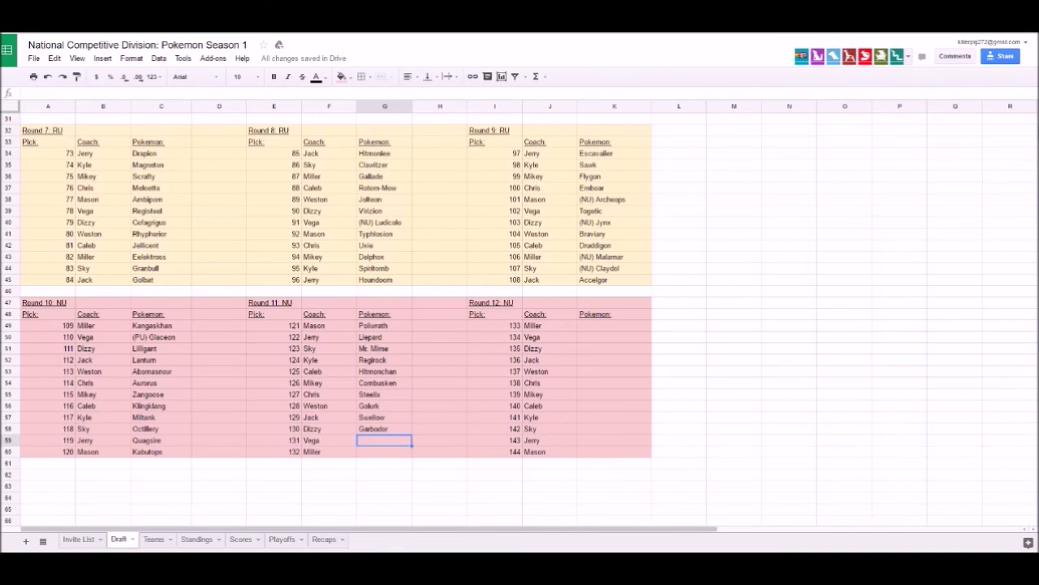
pyautogui.write('Slacking')
pyautogui.press('BackSpace')
pyautogui.press('BackSpace')
pyautogui.press('BackSpace')
pyautogui.press('BackSpace')
pyautogui.press('BackSpace')
pyautogui.write('king')
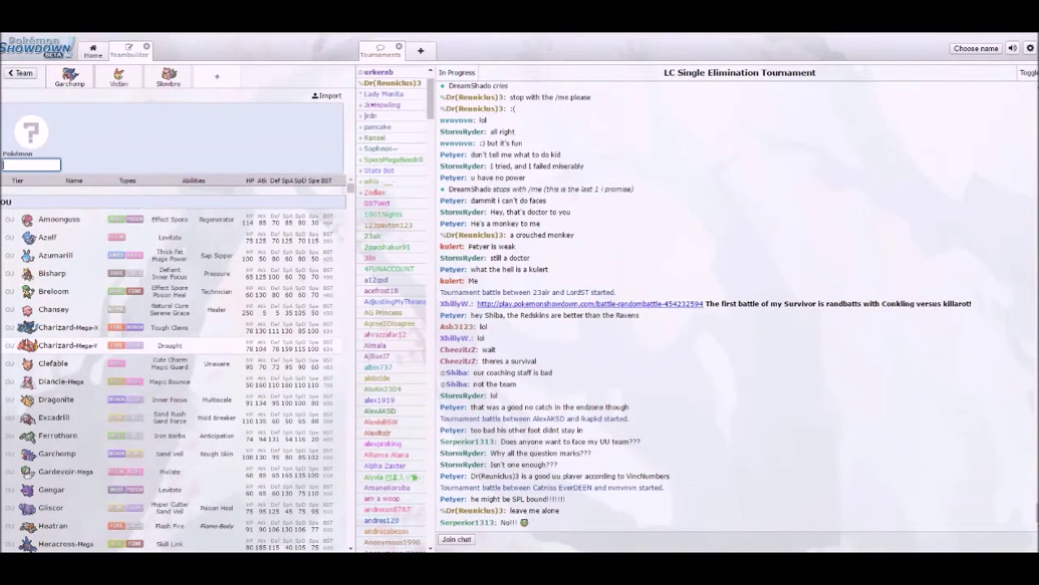
# Step: Look through the NU and PU tier lists in the Pokémon Showdown teambuilder, and enter Weezing for pick 136 of Round 12 in Google Sheets
pyautogui.scroll(-15, 174, 361)
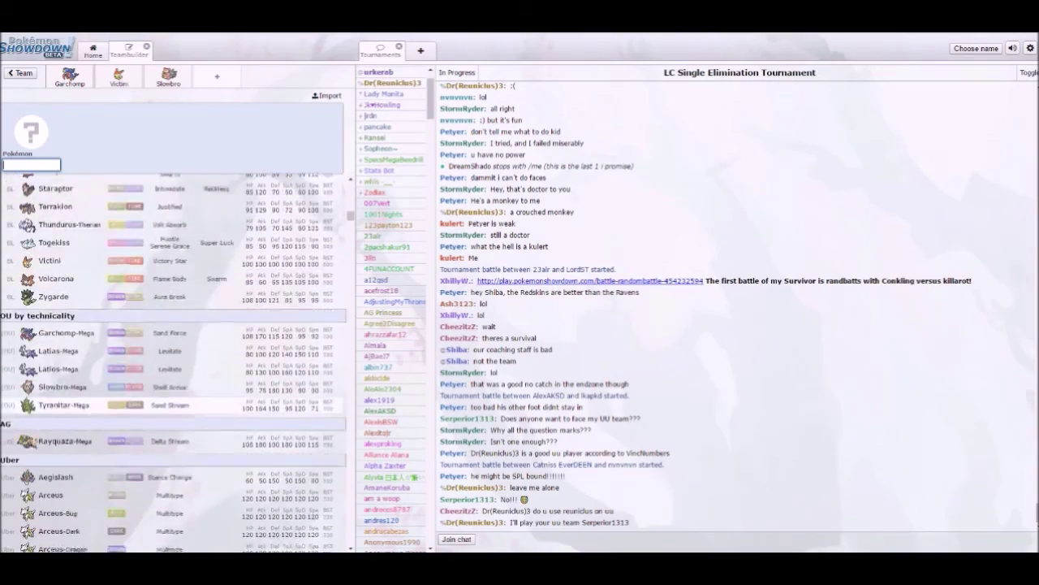
pyautogui.scroll(-15, 174, 464)
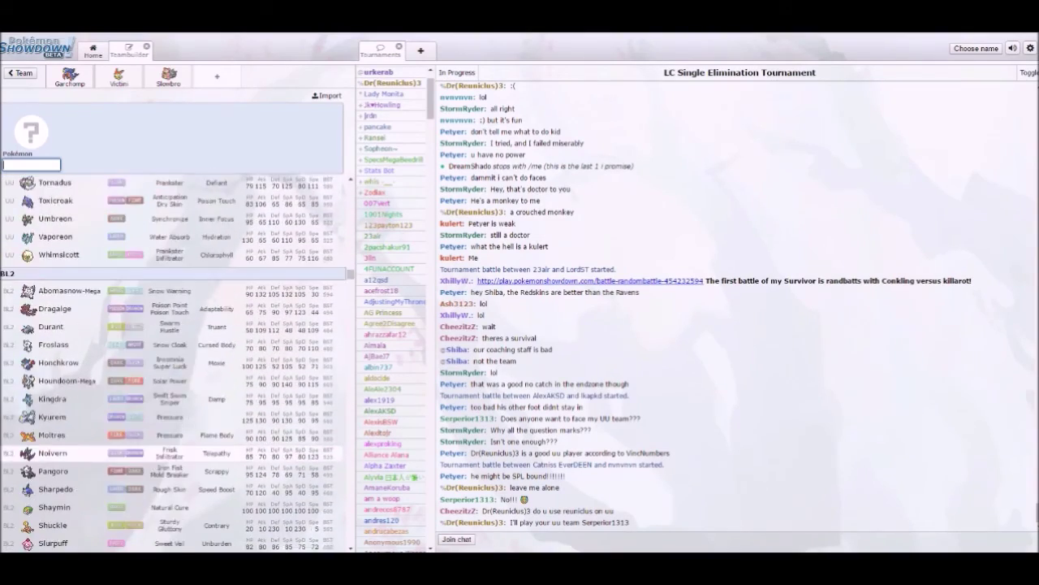
pyautogui.scroll(-15, 173, 464)
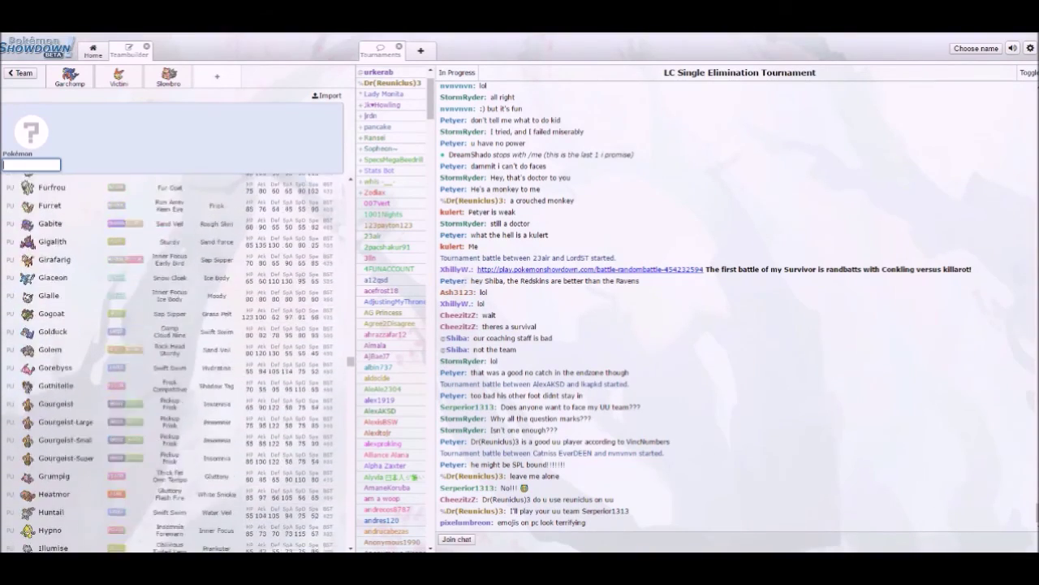
pyautogui.scroll(6, 174, 455)
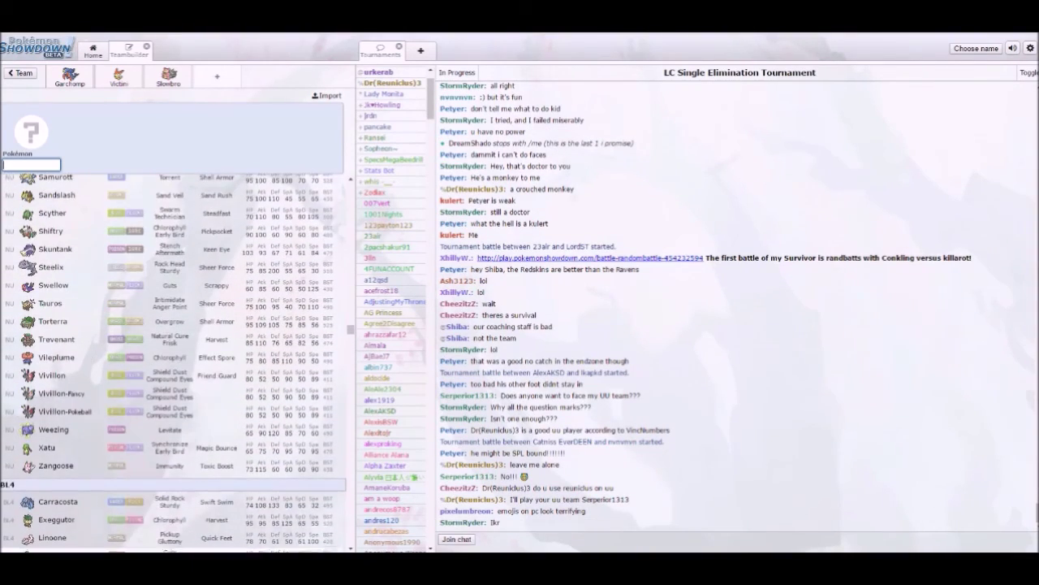
pyautogui.scroll(4, 174, 519)
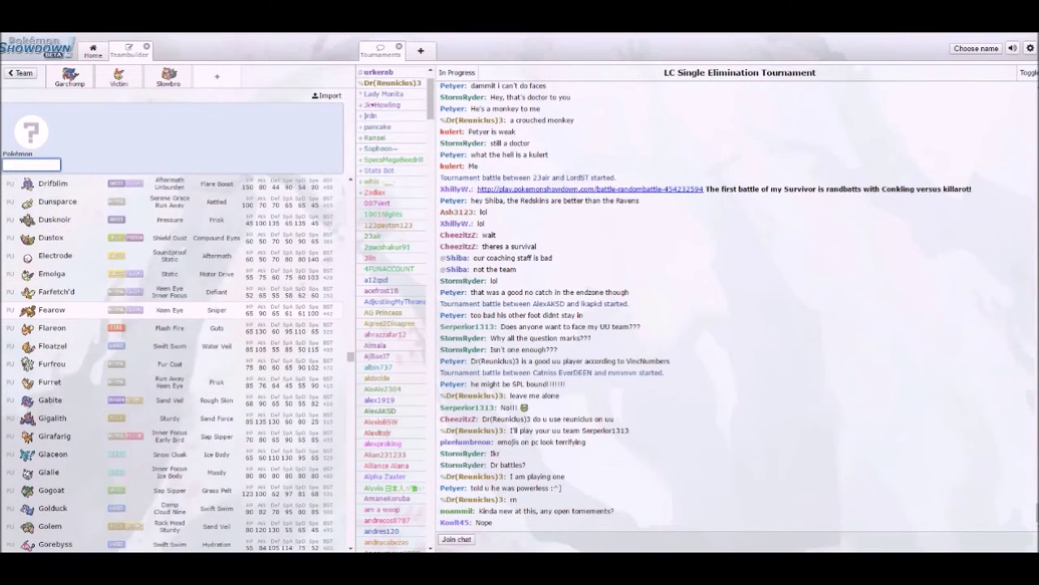
pyautogui.scroll(-3, 163, 365)
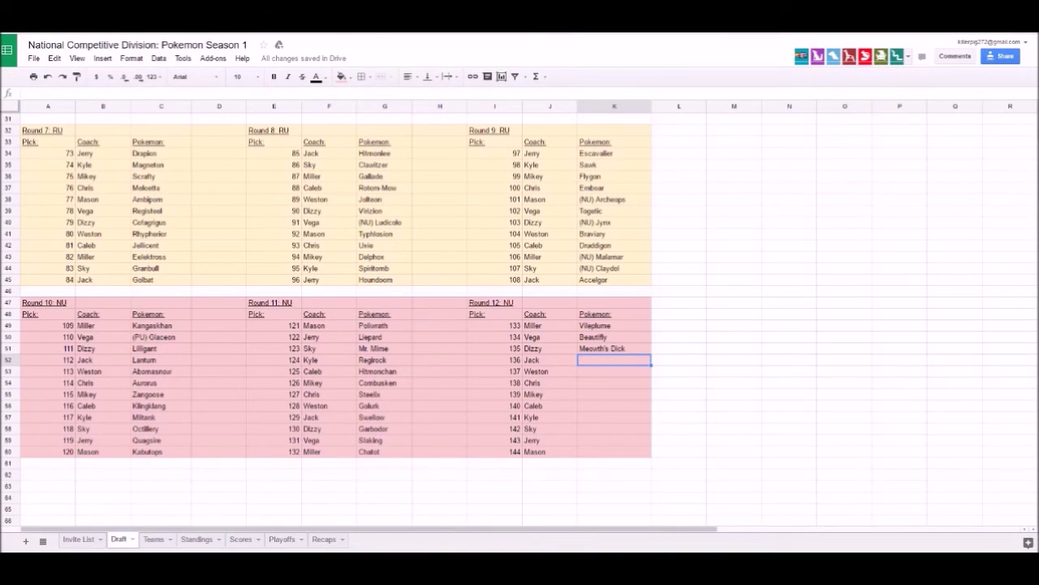
pyautogui.write('Wezz')
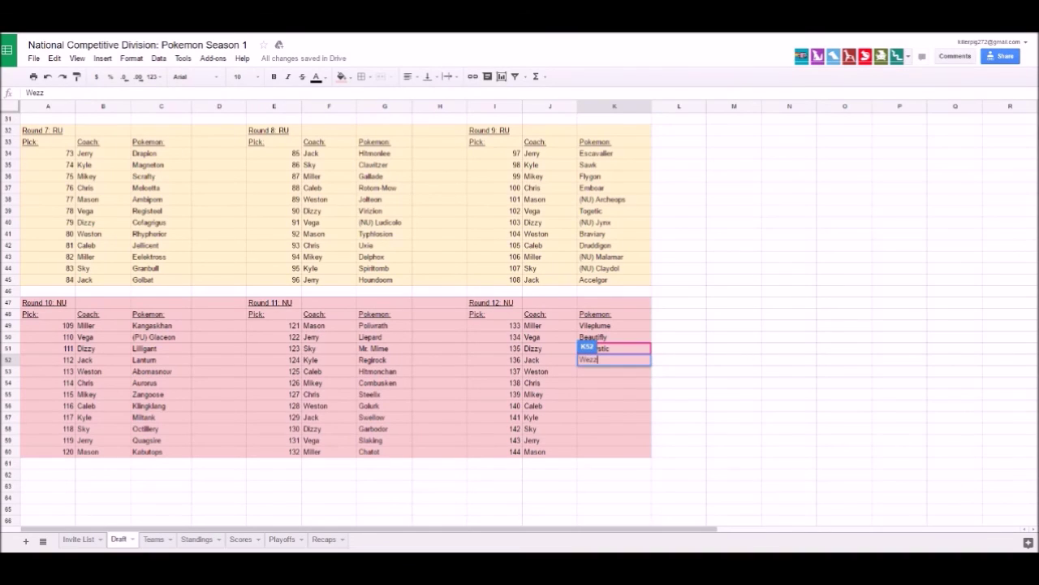
pyautogui.write('ing')
pyautogui.press('Return')
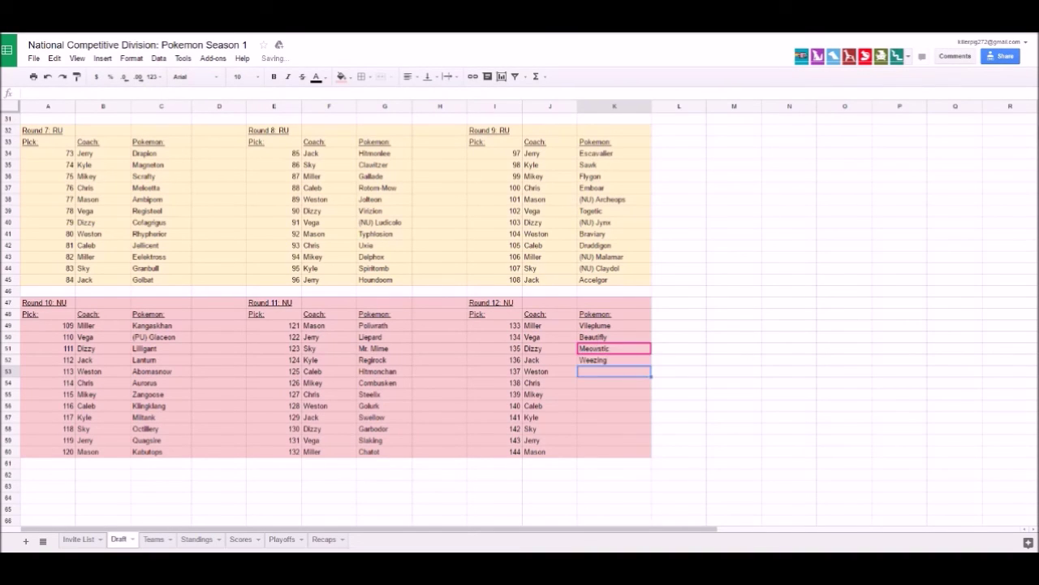
# Step: Check the NU tier list in the Pokémon Showdown teambuilder, and enter Ditto for pick 137 of Round 12 in Google Sheets
pyautogui.write('(PU)')
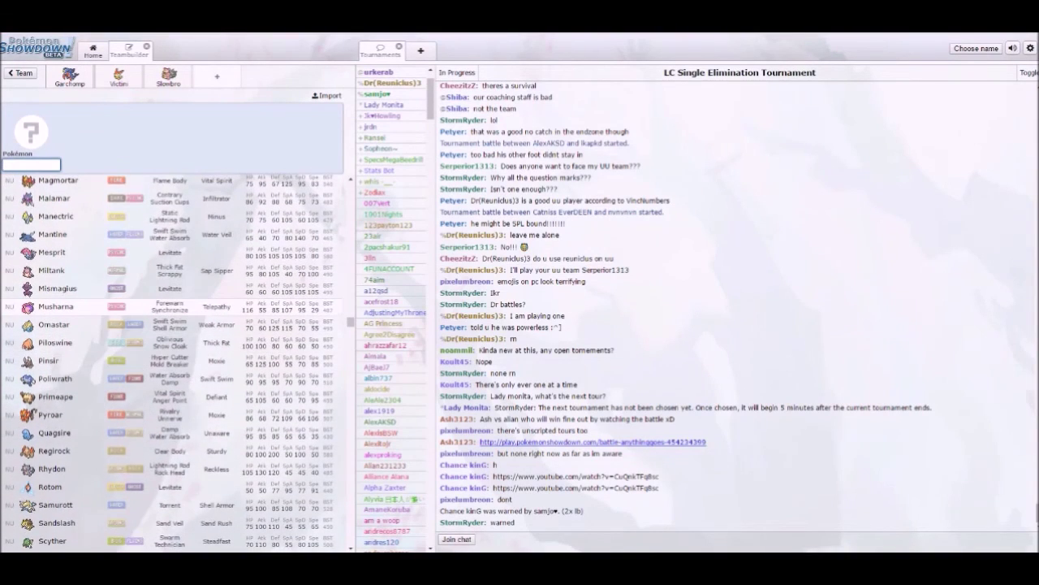
pyautogui.scroll(3, 175, 366)
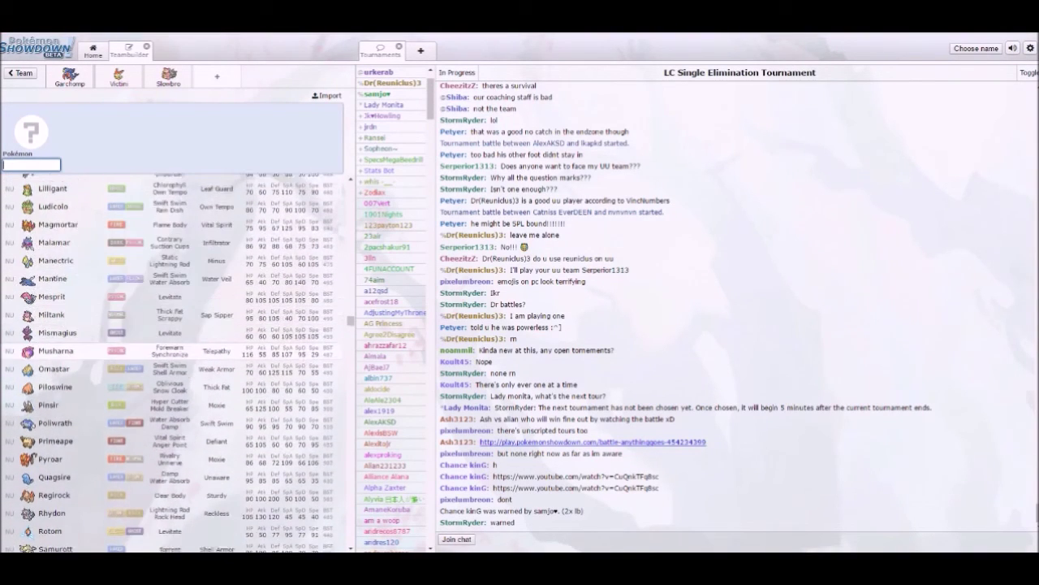
pyautogui.scroll(1, 174, 366)
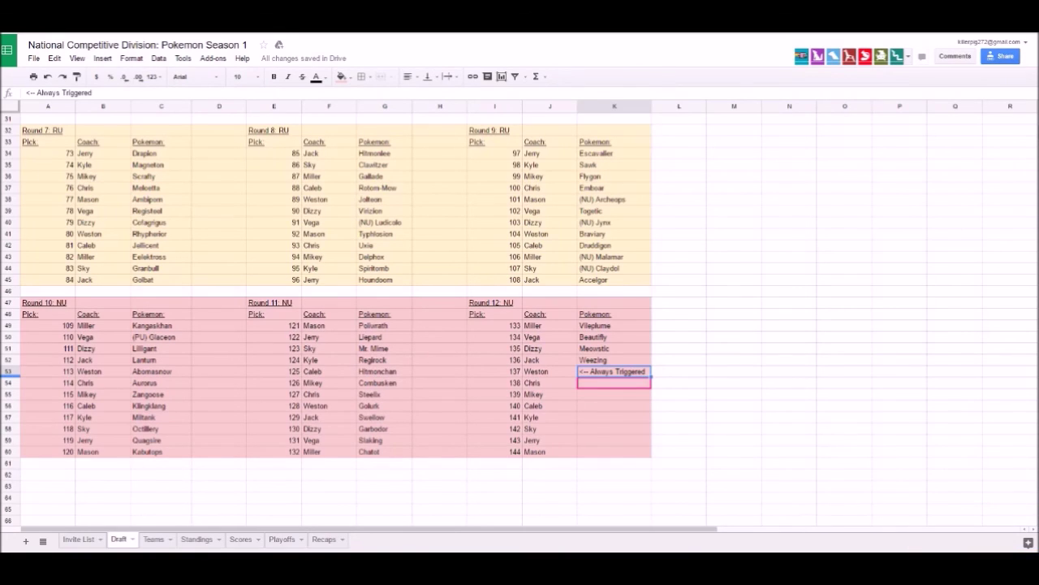
pyautogui.write('Ditto')
pyautogui.press('Return')
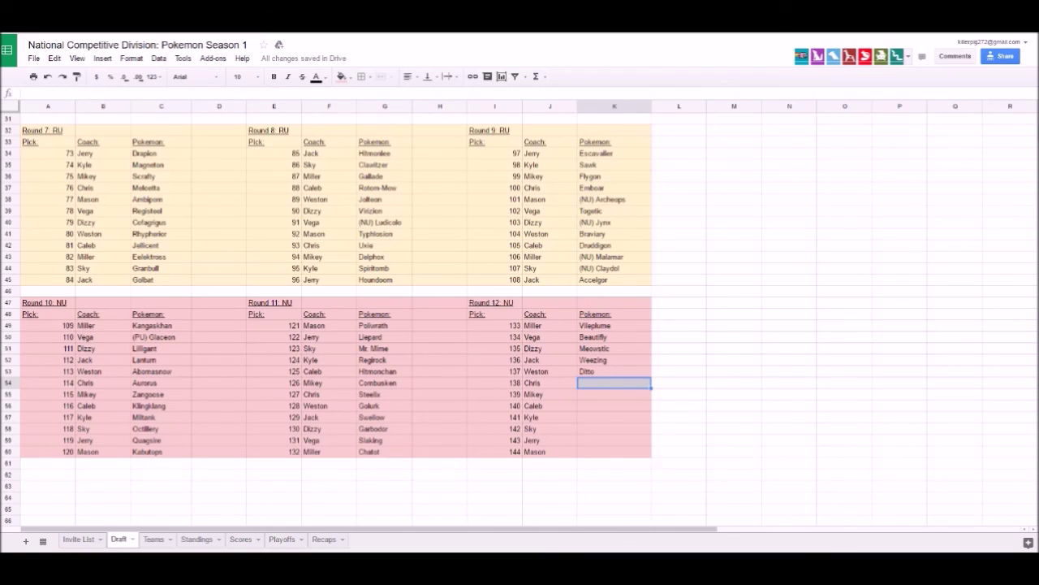
# Step: Enter Samurott for pick 138 and magikarp for pick 139 of Round 12
pyautogui.write('Samurott')
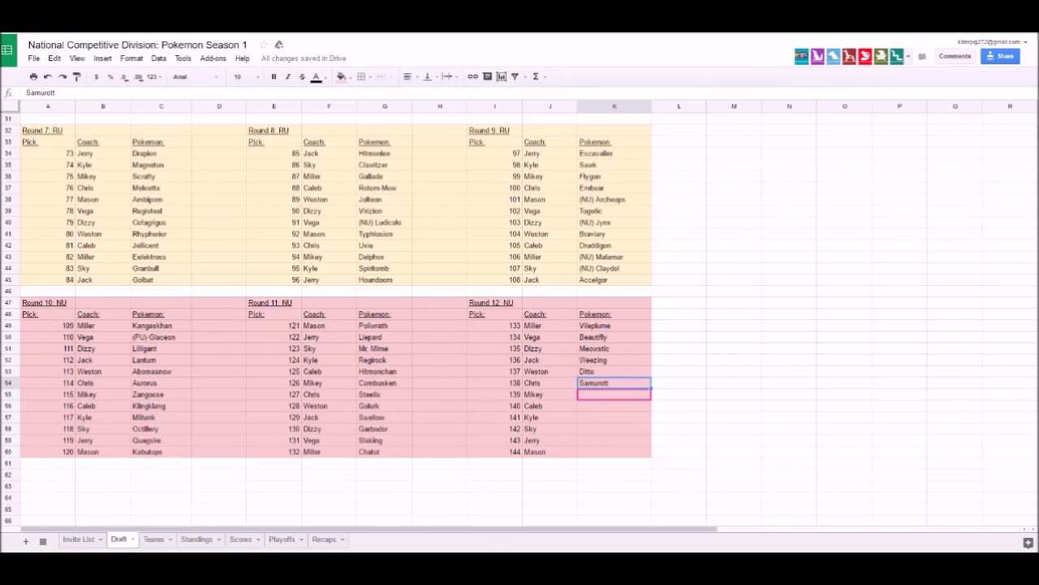
pyautogui.click(613, 394)
pyautogui.write('magikarp')
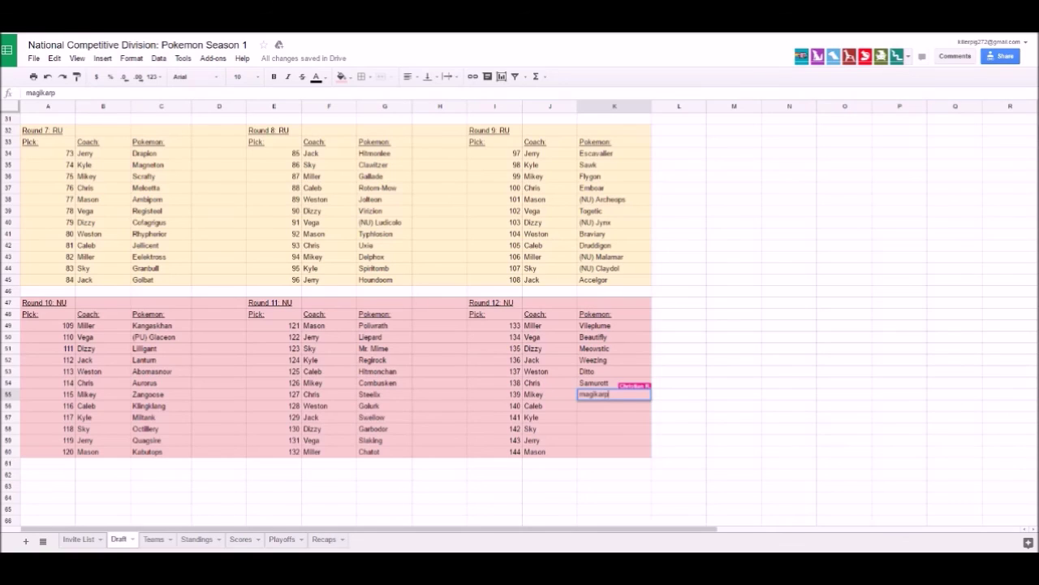
pyautogui.press('Return')
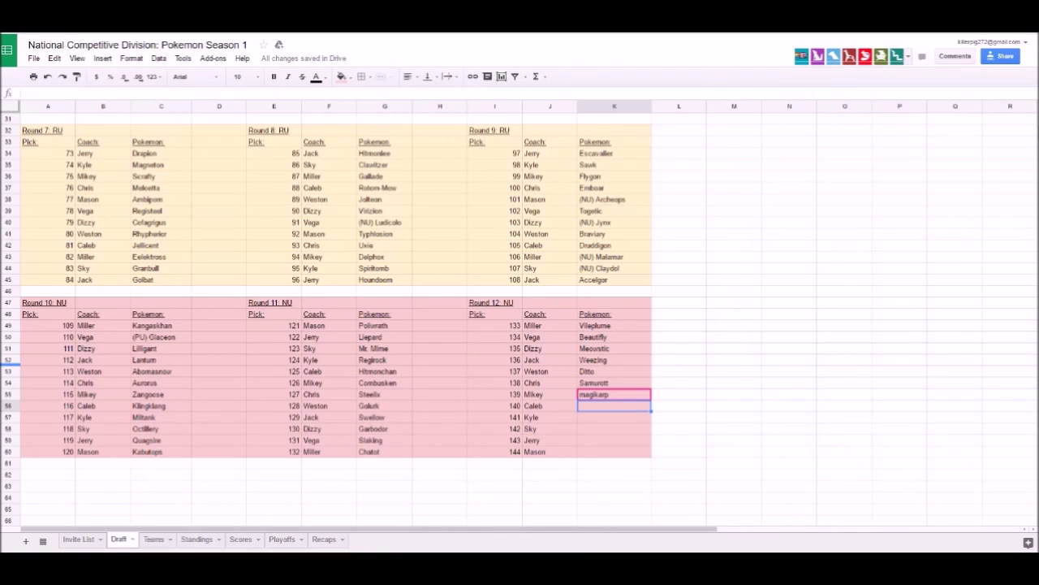
# Step: Enter scyther for pick 140 of Round 12
pyautogui.write('scyt')
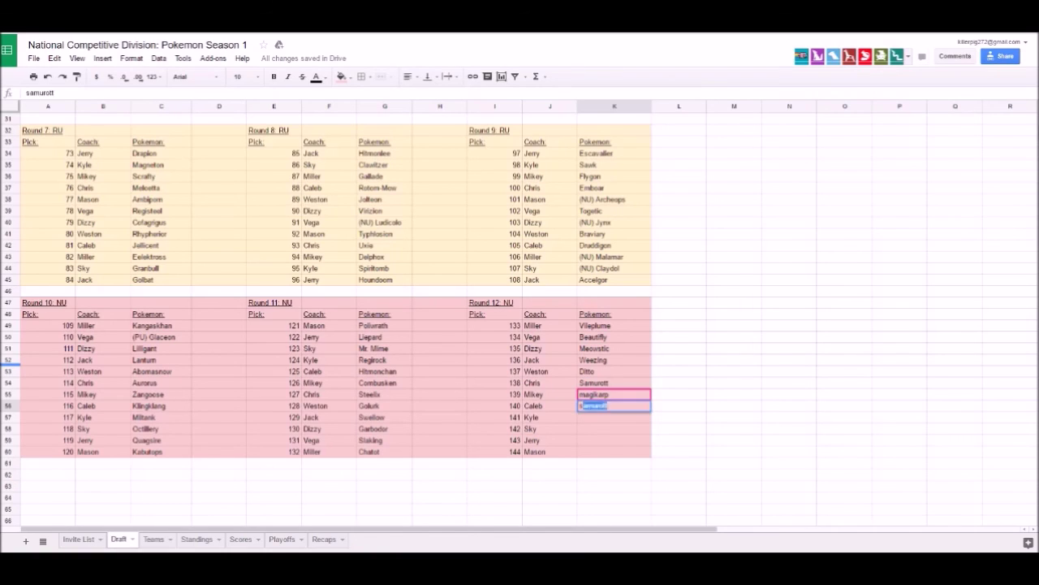
pyautogui.write('her')
pyautogui.press('Return')
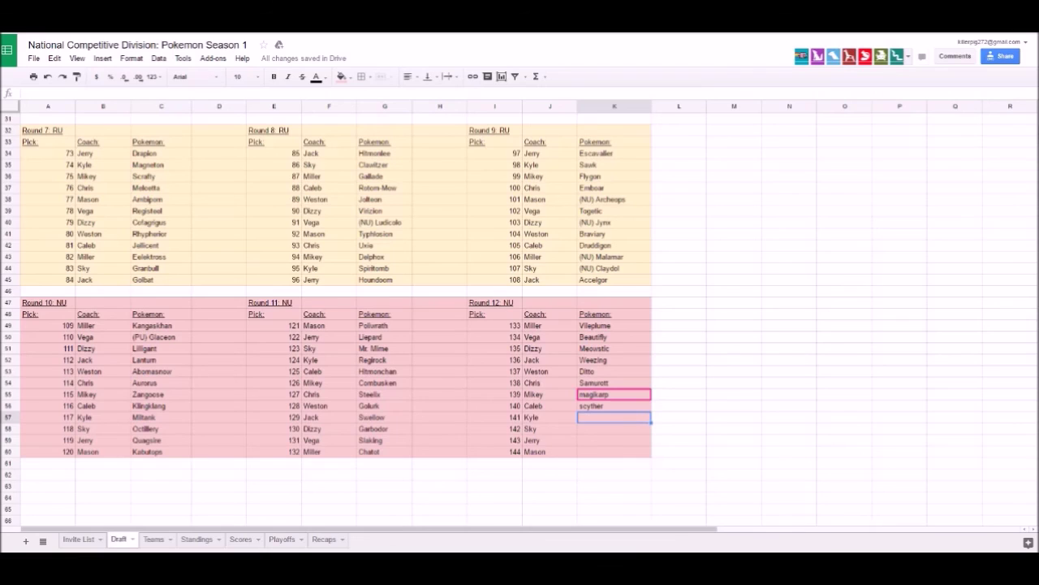
# Step: Try a dunsparce entry for pick 141 of Round 12
pyautogui.write('dunsparce')
pyautogui.press('Return')
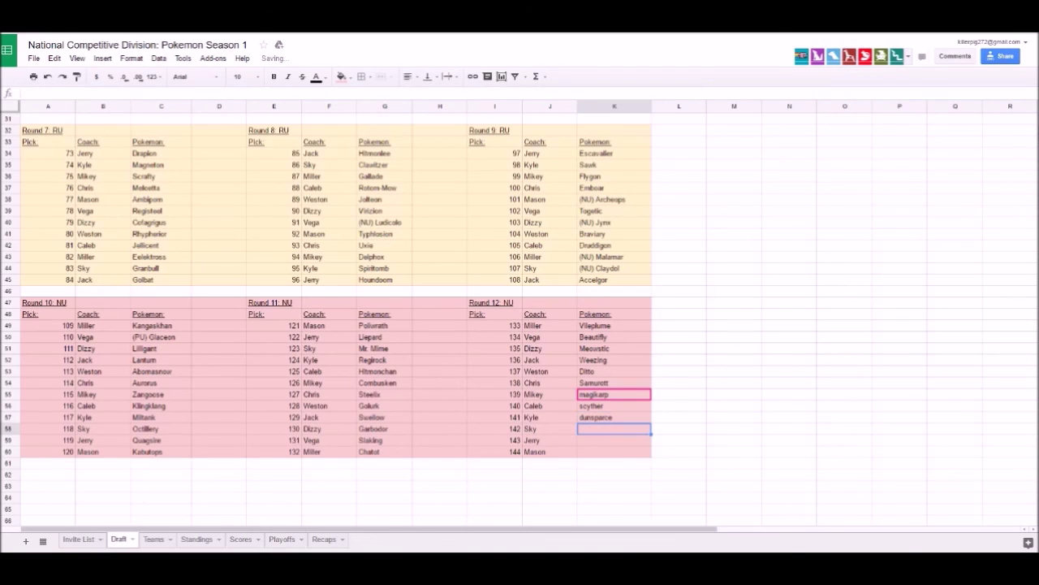
pyautogui.press('Up')
pyautogui.press('Return')
pyautogui.press('BackSpace')
pyautogui.press('BackSpace')
pyautogui.press('BackSpace')
pyautogui.press('BackSpace')
pyautogui.press('BackSpace')
pyautogui.press('BackSpace')
pyautogui.press('BackSpace')
pyautogui.press('BackSpace')
pyautogui.press('BackSpace')
# Step: Switch to the Pokémon Showdown teambuilder and examine the NU tier list for Pokemon that are still undrafted
pyautogui.hotkey('alt', 'Tab')
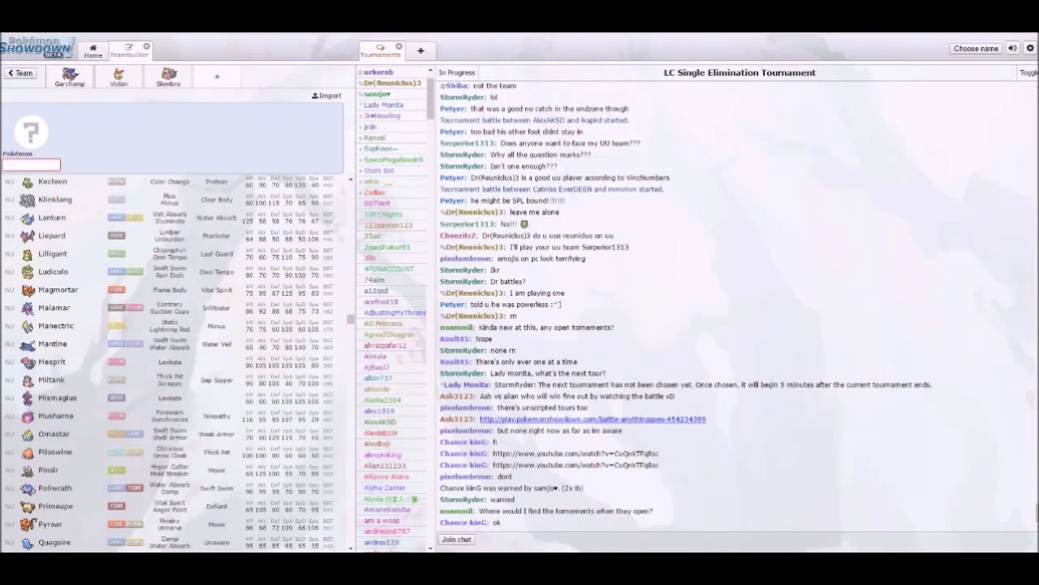
pyautogui.scroll(-3, 170, 378)
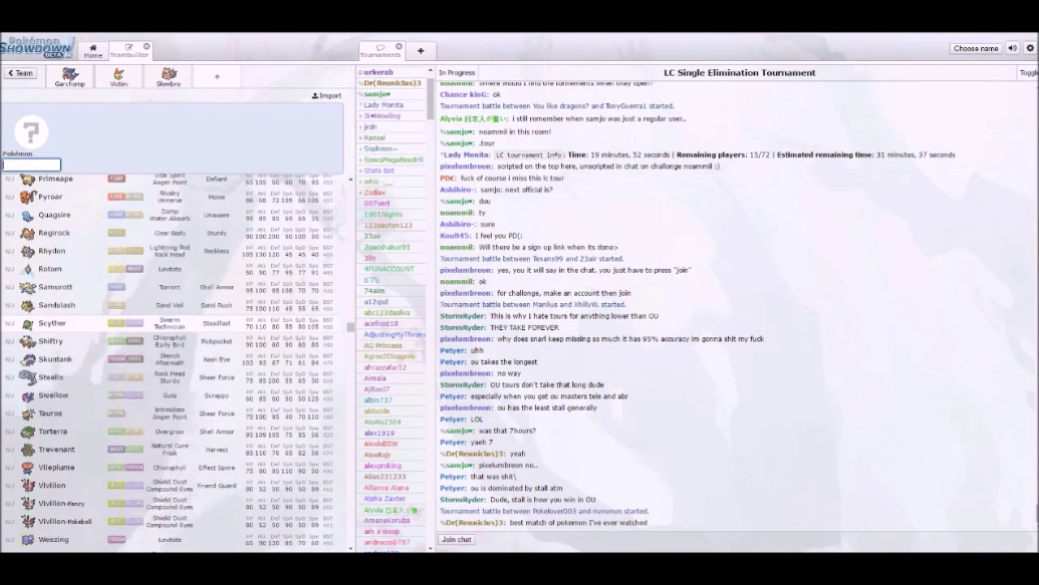
pyautogui.scroll(-3, 171, 332)
pyautogui.scroll(1, 170, 333)
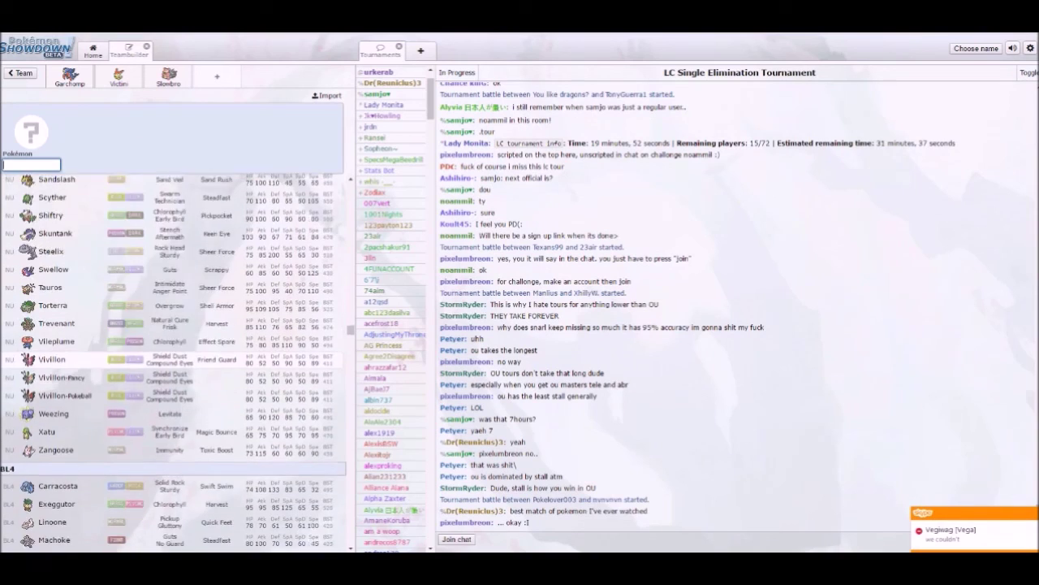
pyautogui.scroll(5, 170, 389)
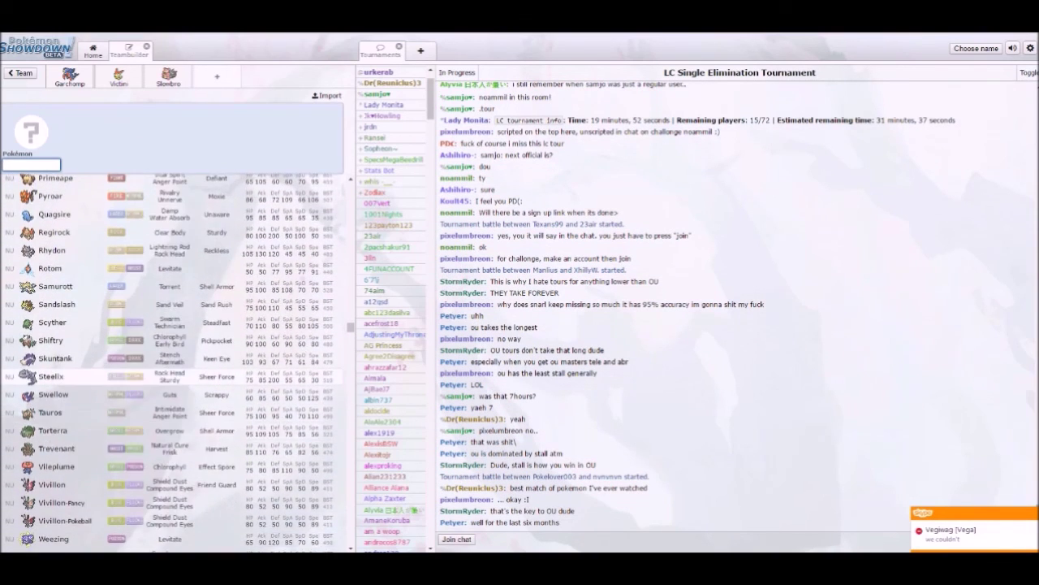
pyautogui.scroll(1, 171, 358)
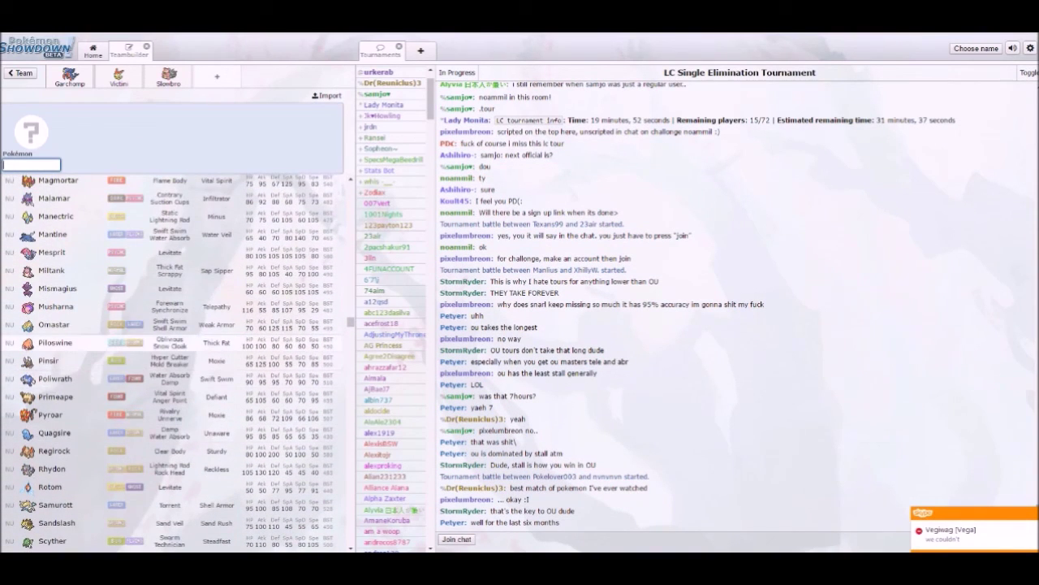
pyautogui.scroll(5, 171, 343)
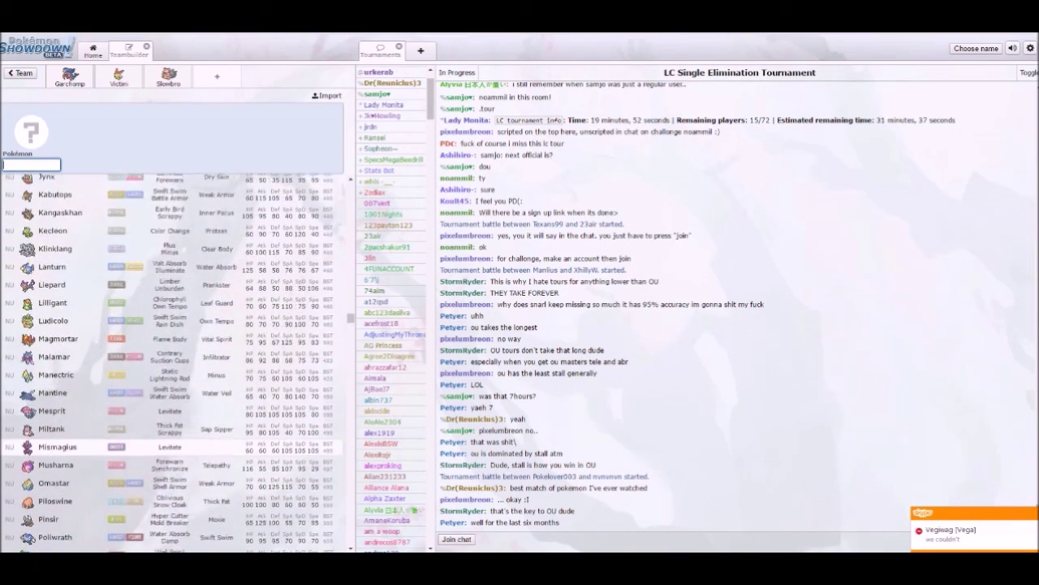
pyautogui.scroll(6, 170, 345)
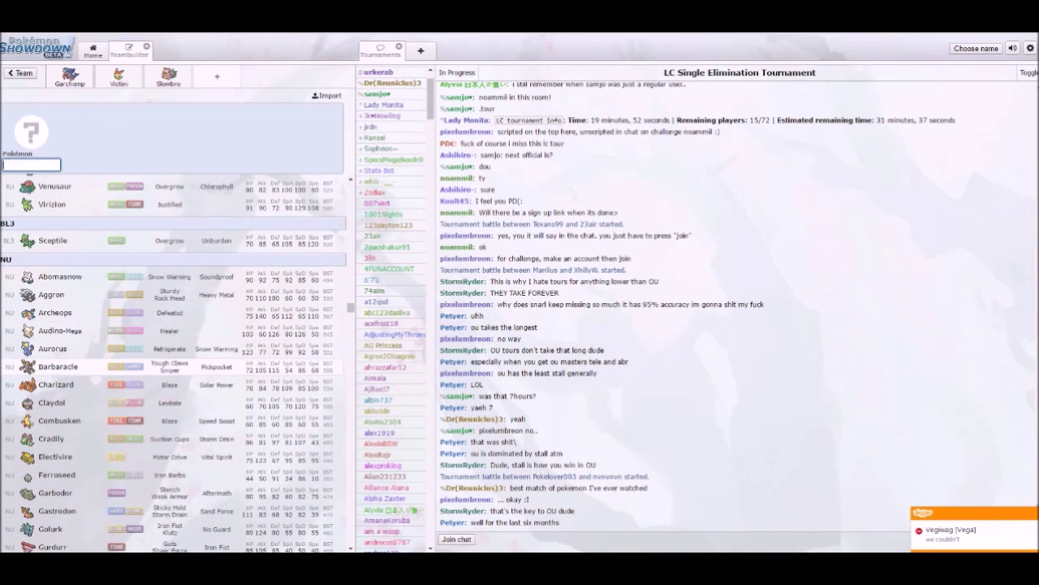
pyautogui.scroll(-3, 171, 366)
pyautogui.scroll(-5, 171, 367)
pyautogui.scroll(10, 171, 366)
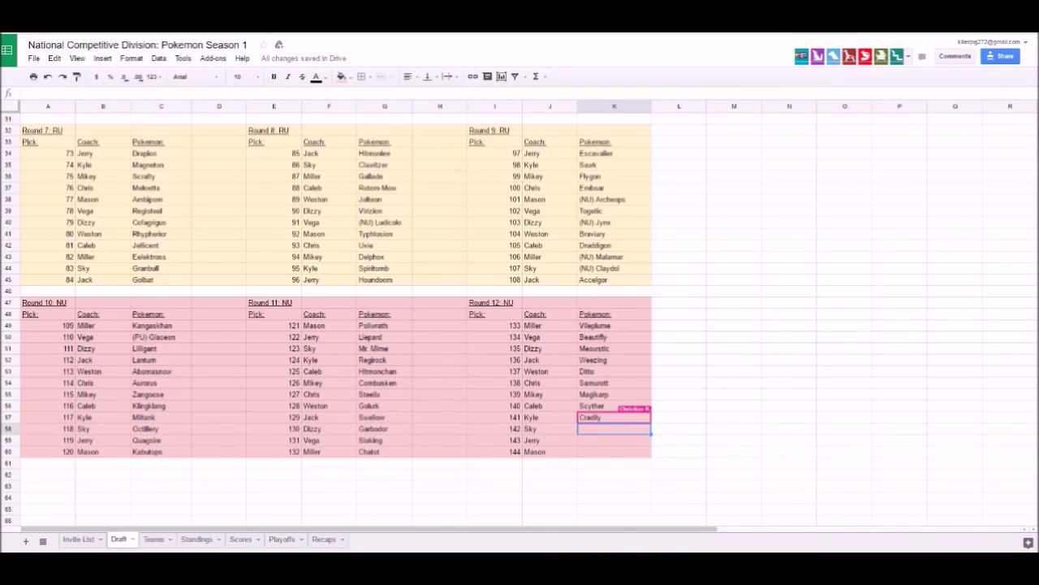
# Step: Enter Gabite for pick 142 of Round 12 and, with a check of the teambuilder's NU list, Xatu for pick 143
pyautogui.write('Gabite')
pyautogui.press('Return')
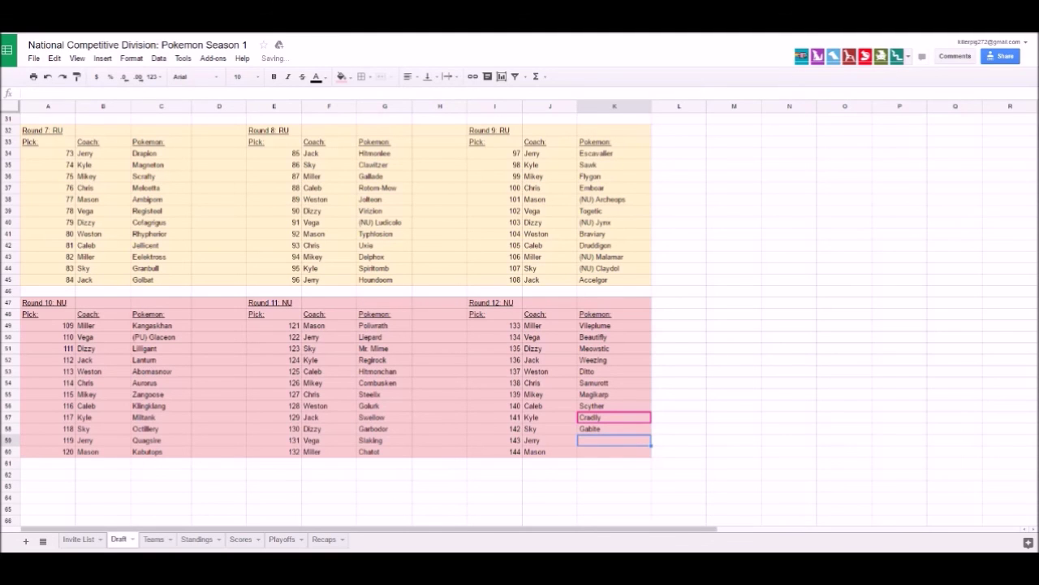
pyautogui.hotkey('alt', 'Tab')
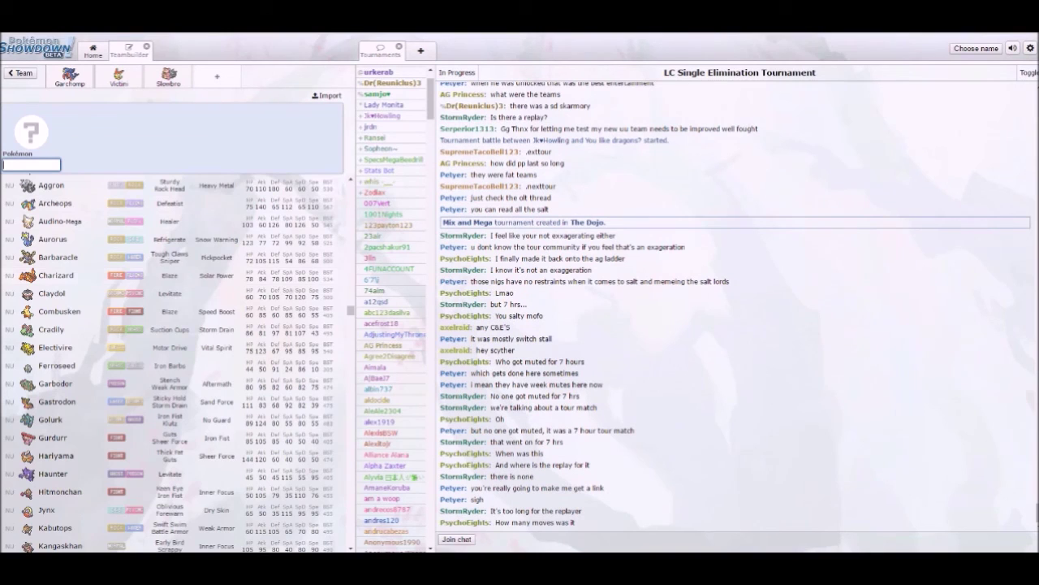
pyautogui.scroll(-2, 122, 311)
pyautogui.scroll(-5, 121, 311)
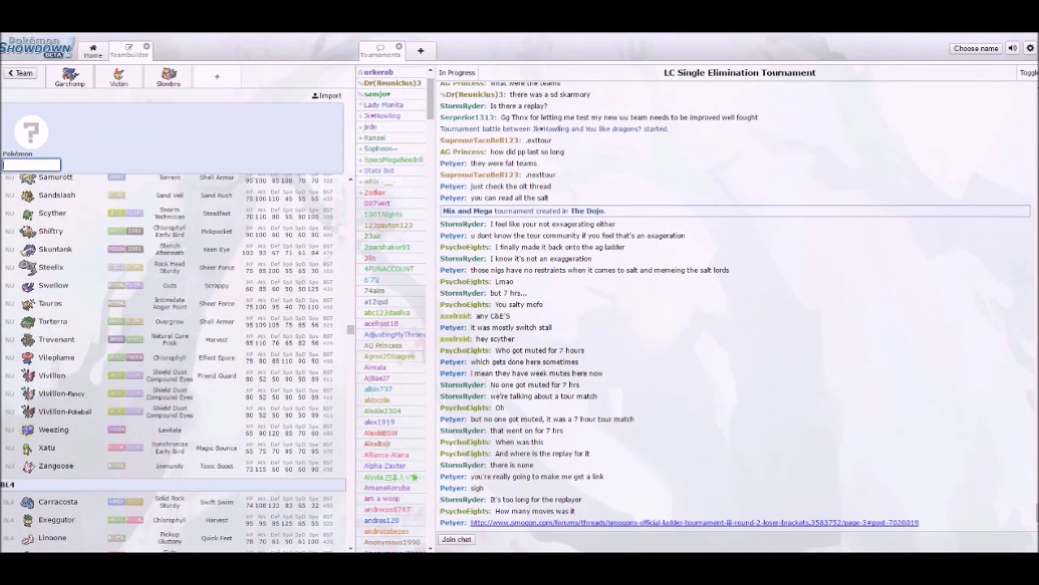
pyautogui.hotkey('alt', 'Tab')
pyautogui.write('Xatu')
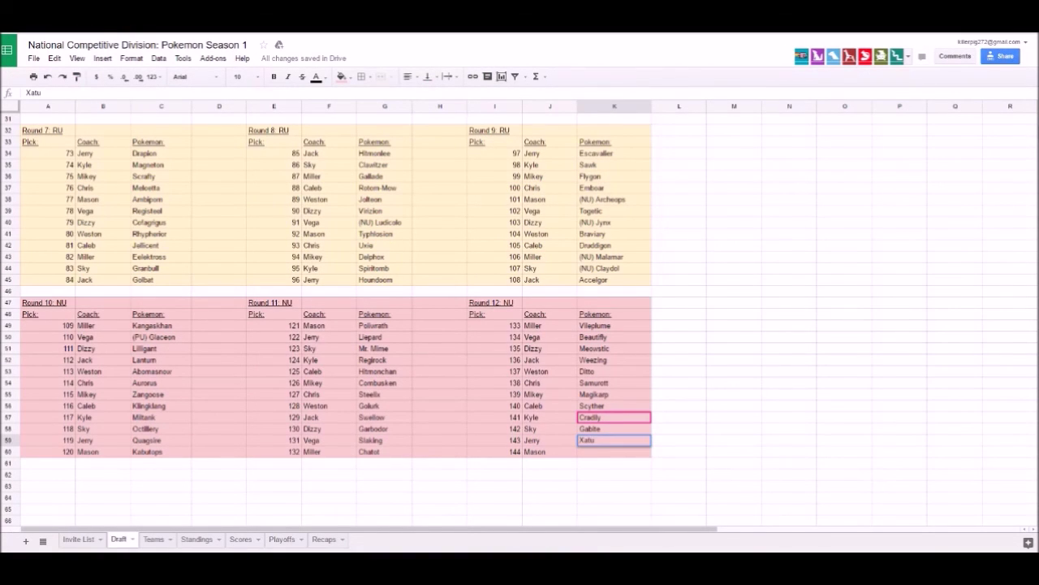
pyautogui.press('Return')
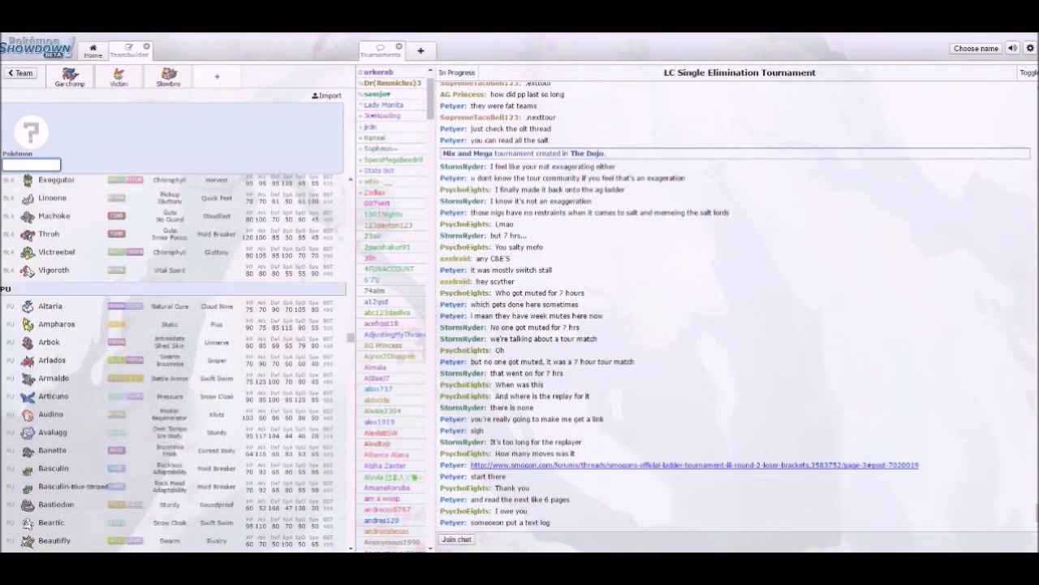
# Step: Examine the BL4 and PU tier lists in the Pokémon Showdown teambuilder for the remaining pick 144
pyautogui.scroll(-3, 170, 244)
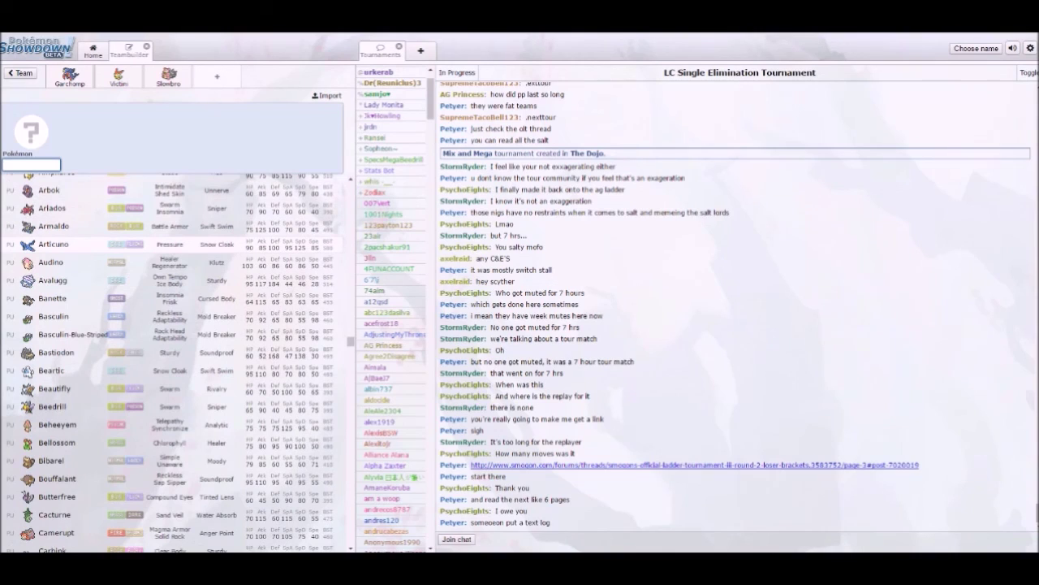
pyautogui.scroll(-10, 171, 244)
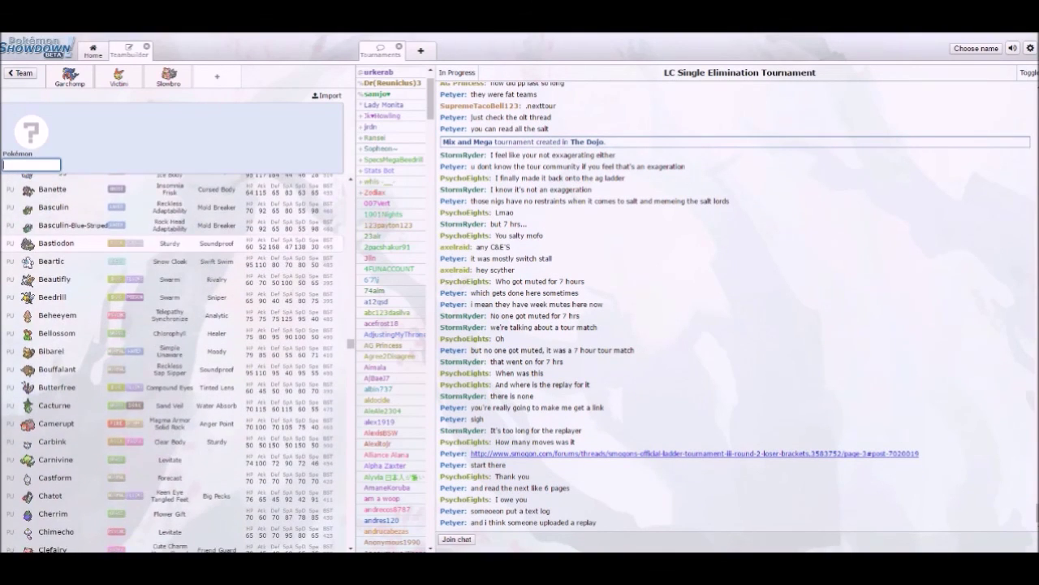
pyautogui.scroll(-1, 171, 361)
pyautogui.scroll(10, 170, 362)
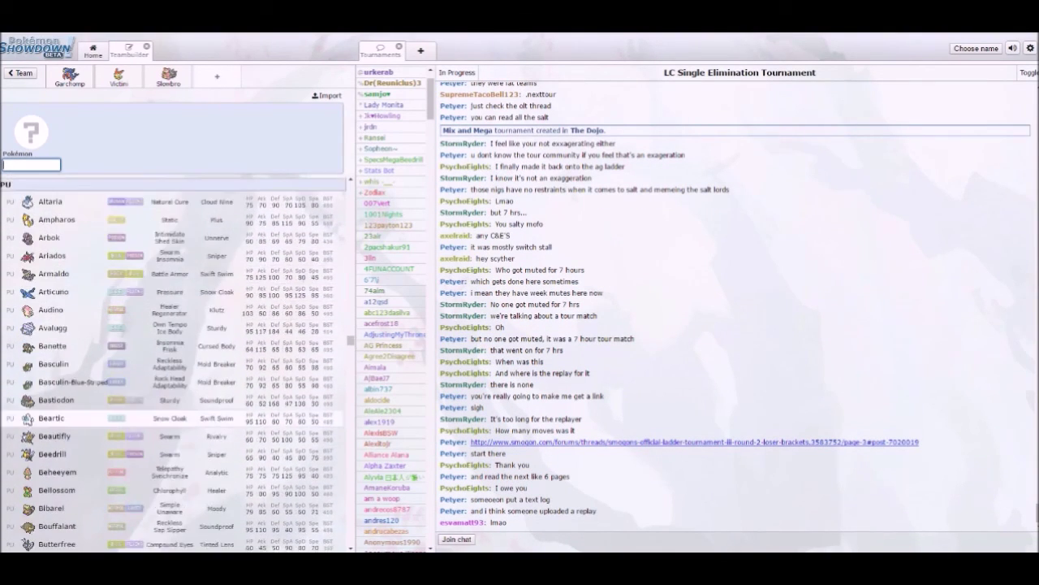
pyautogui.scroll(3, 171, 246)
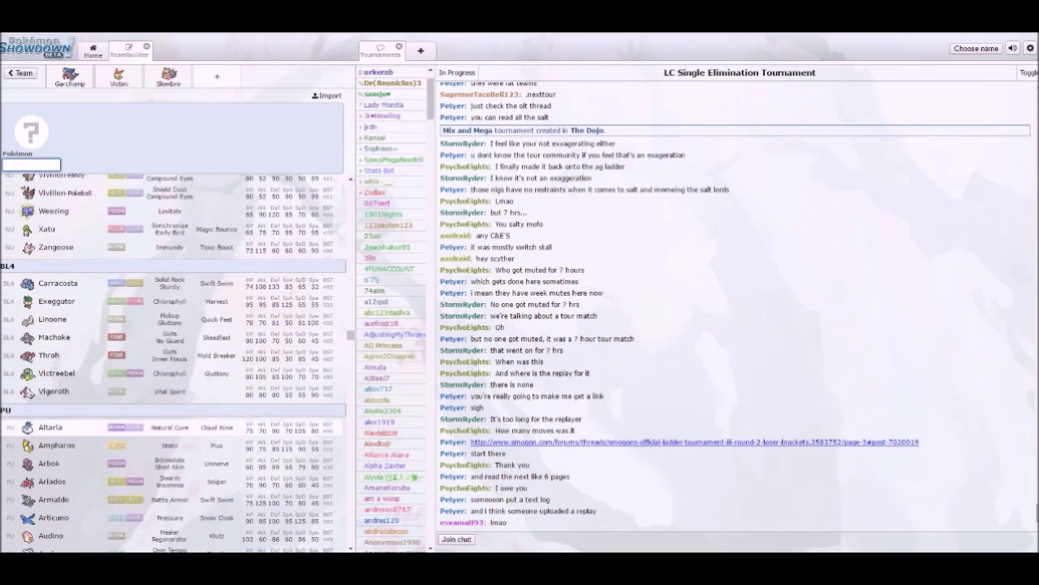